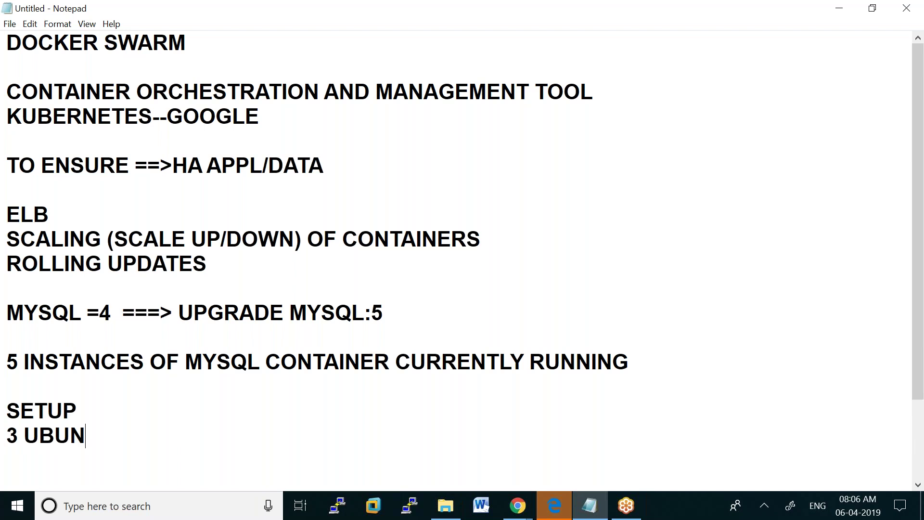
Add setup lines: 3 Ubuntu 16.04 instances, 1--MANAGER, 2-WORKER2, INSTALL DOCKER IN ALL 3
type("16.04 ")
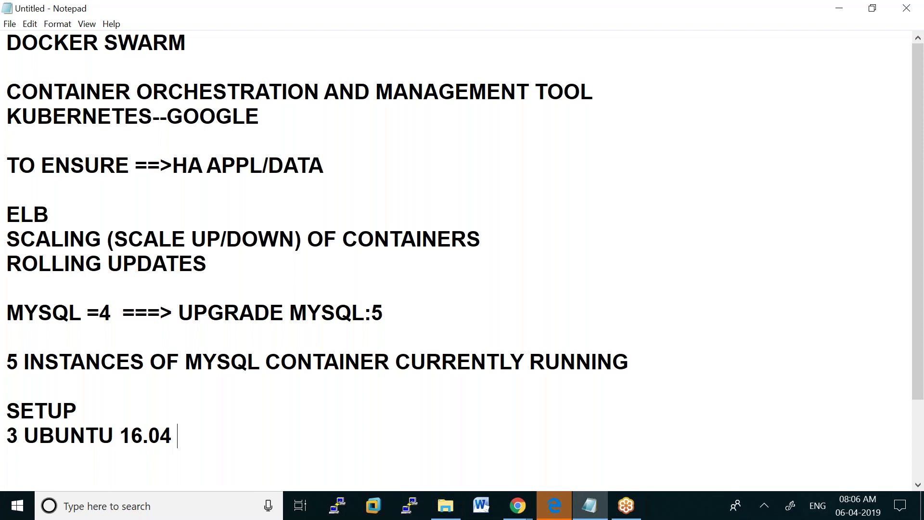
type("INSTAN")
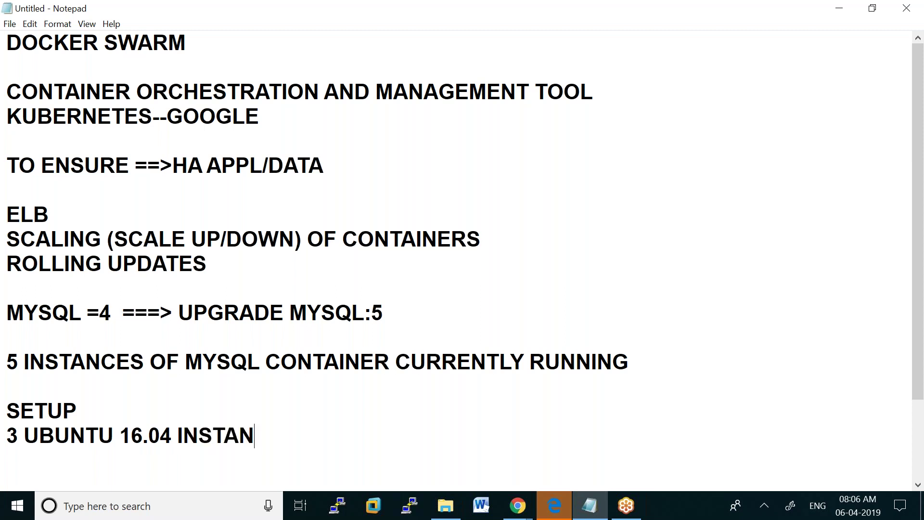
type("CES")
key("Return")
type("1--")
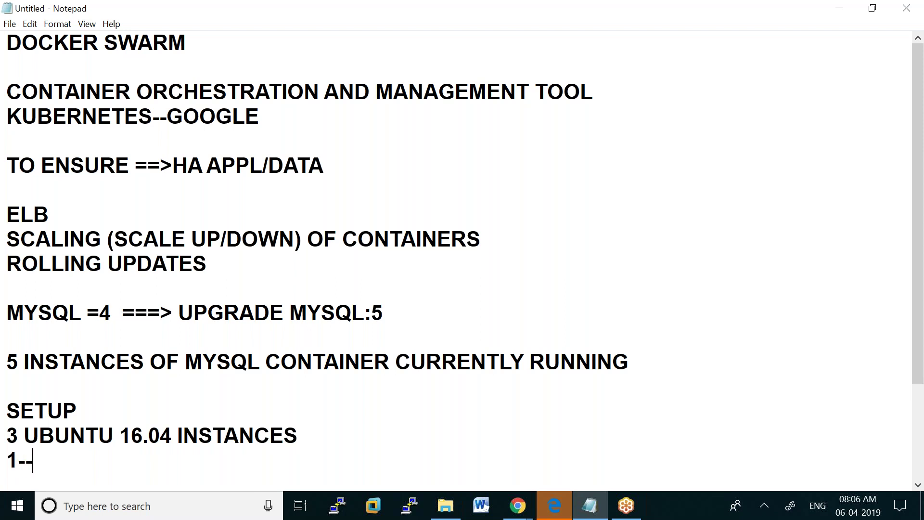
type("MANAGE")
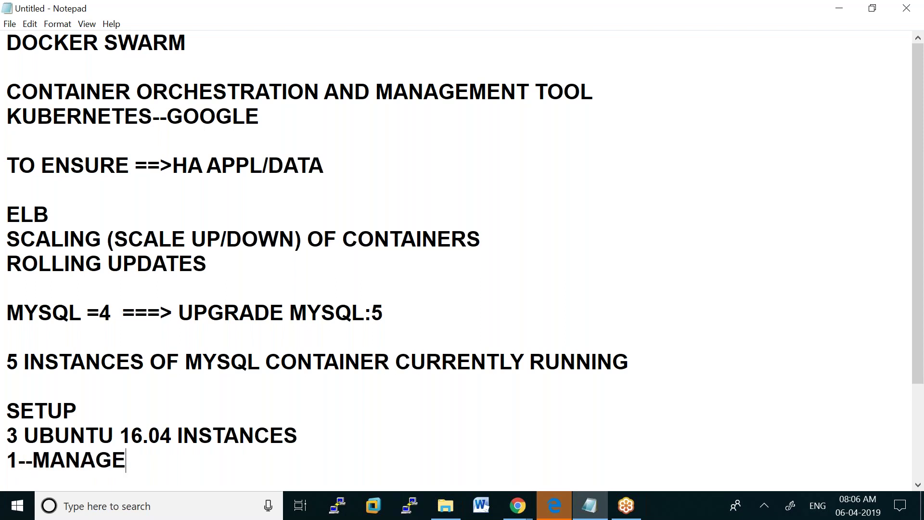
type("R")
key("Return")
type("2")
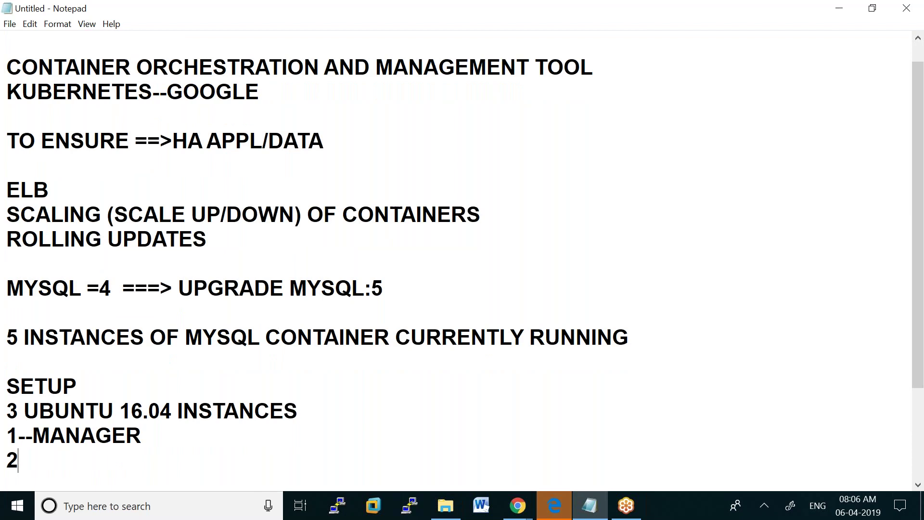
type("-WORKER")
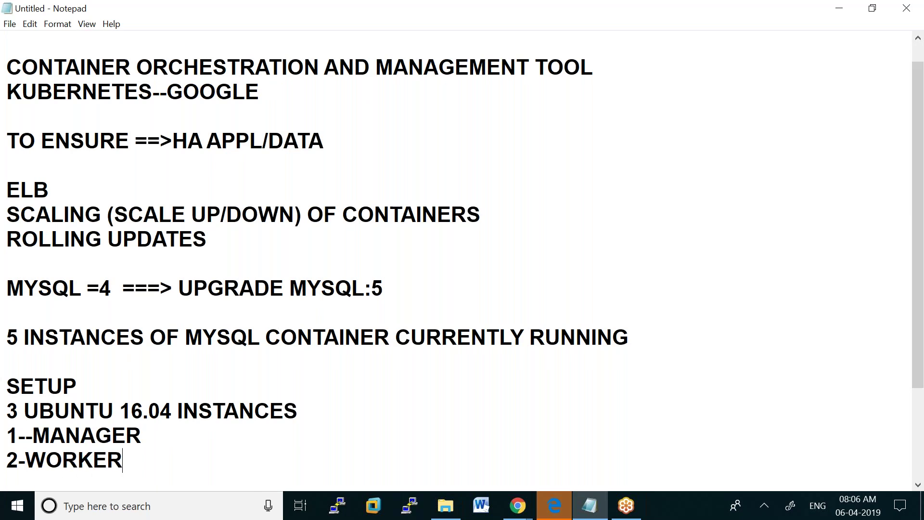
type("2")
key("Return")
key("Return")
type("IN")
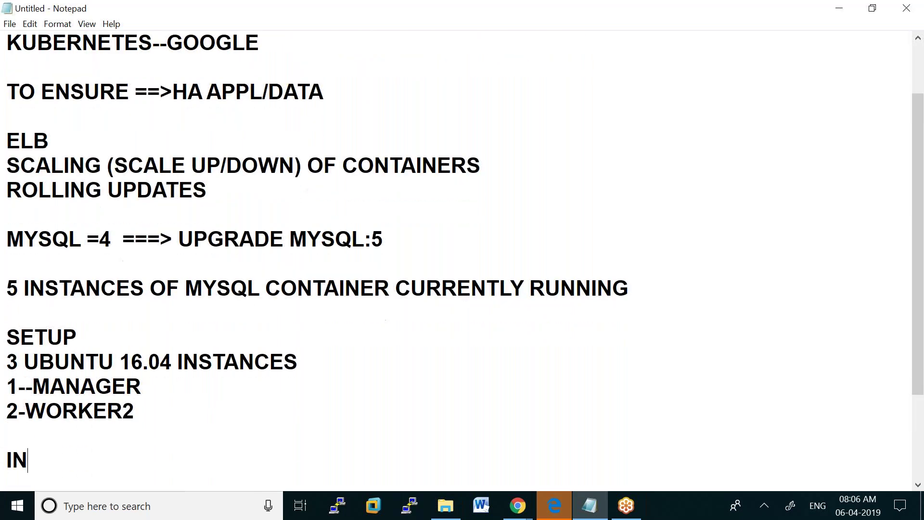
type("STALL DOCKE")
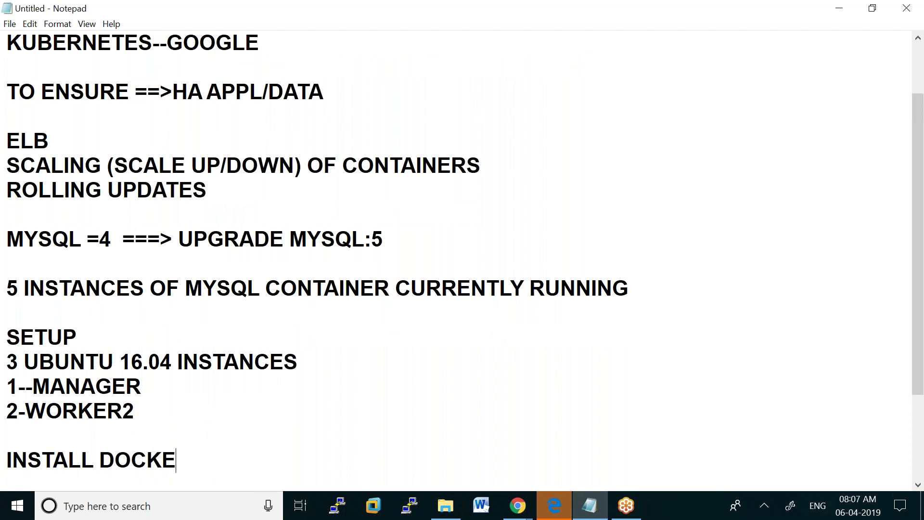
type("R IN ALL 3")
key("Return")
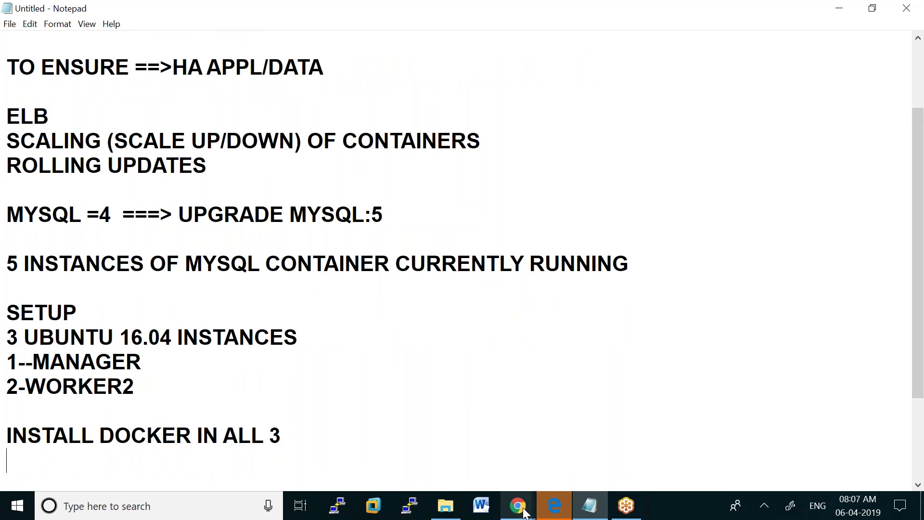
Start a new EC2 instance launch using the Ubuntu Server 16.04 LTS image
left_click(518, 505)
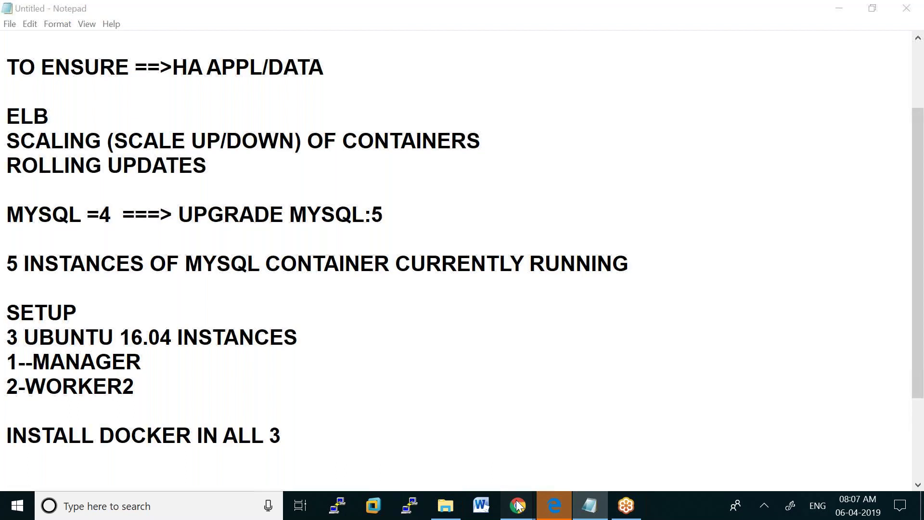
left_click(461, 435)
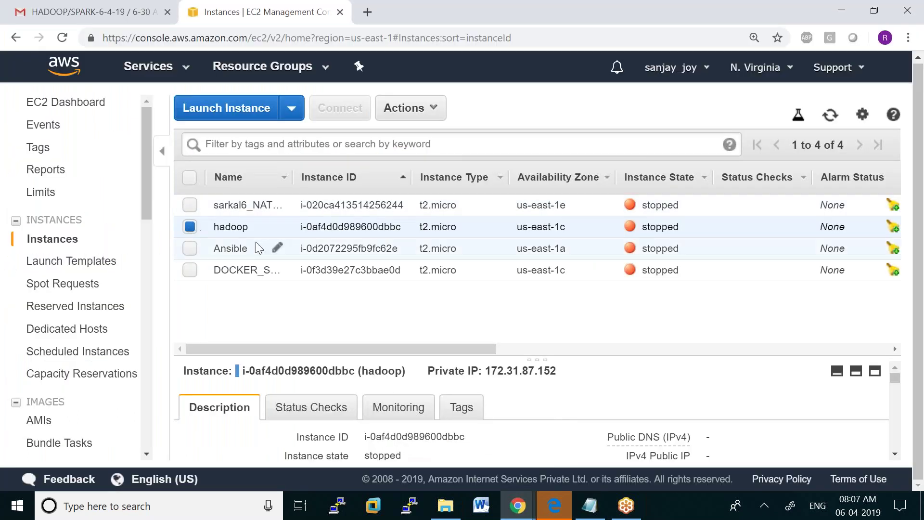
left_click(228, 110)
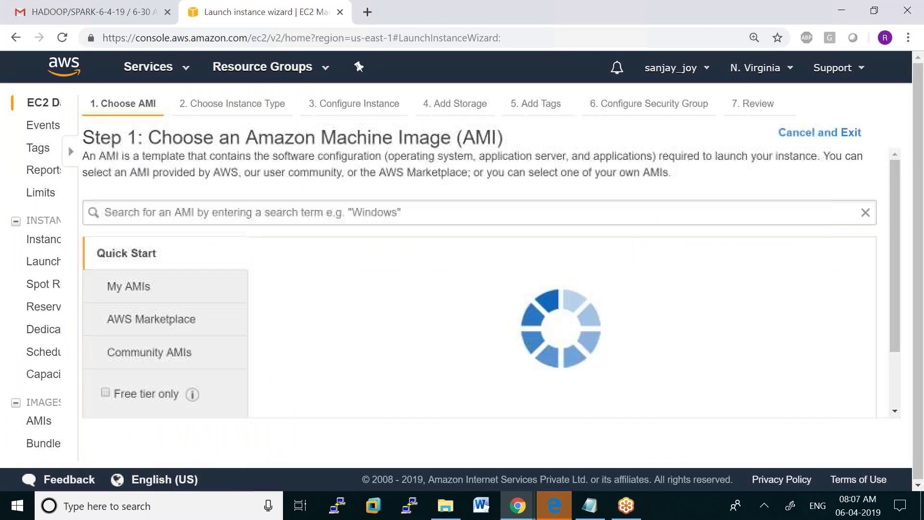
scroll(713, 284, "down", 5)
scroll(713, 283, "down", 10)
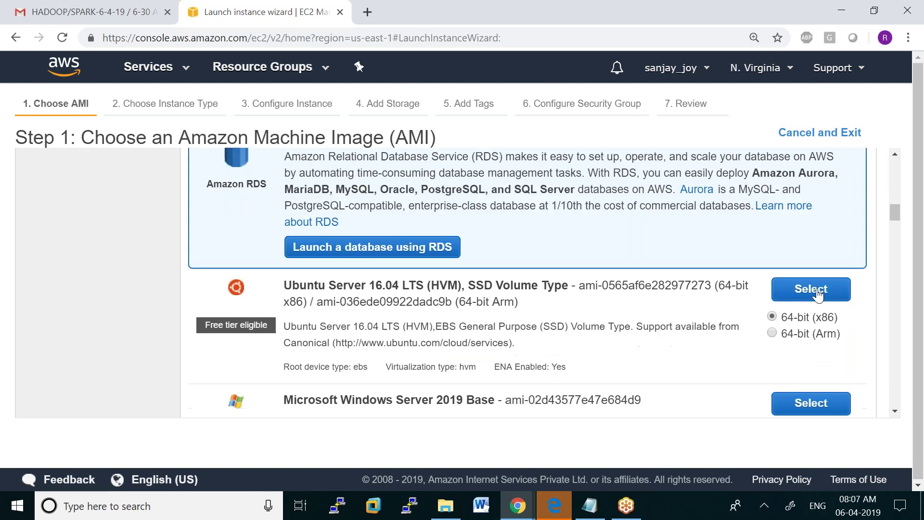
left_click(818, 293)
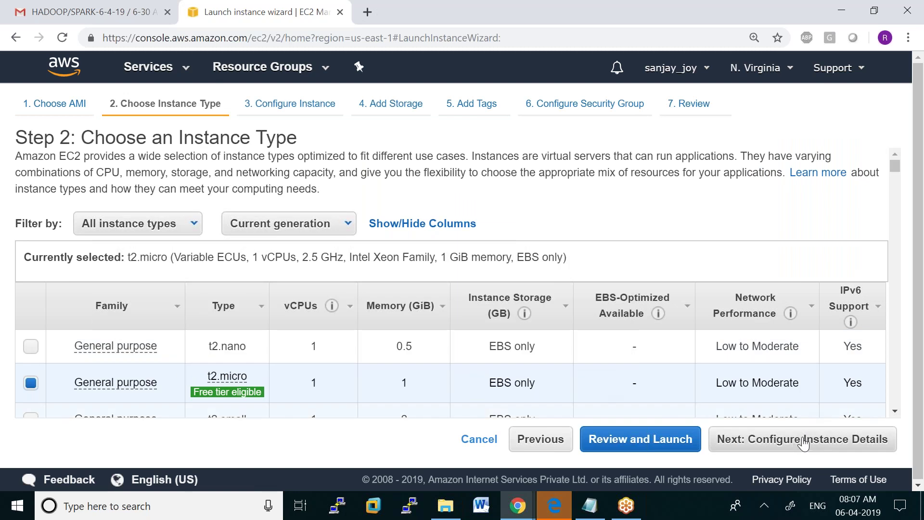
Keep t2.micro, set the number of instances to 3, and advance past storage to Add Tags
left_click(803, 445)
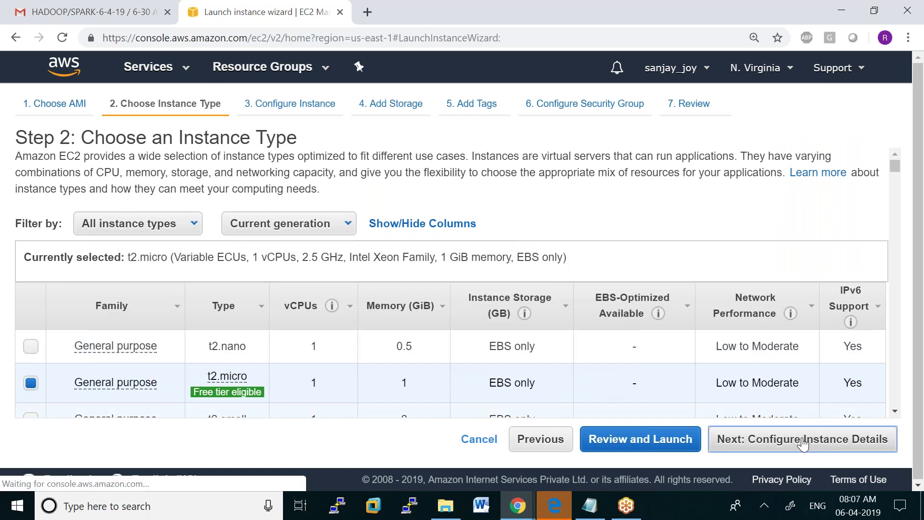
double_click(283, 201)
type("3")
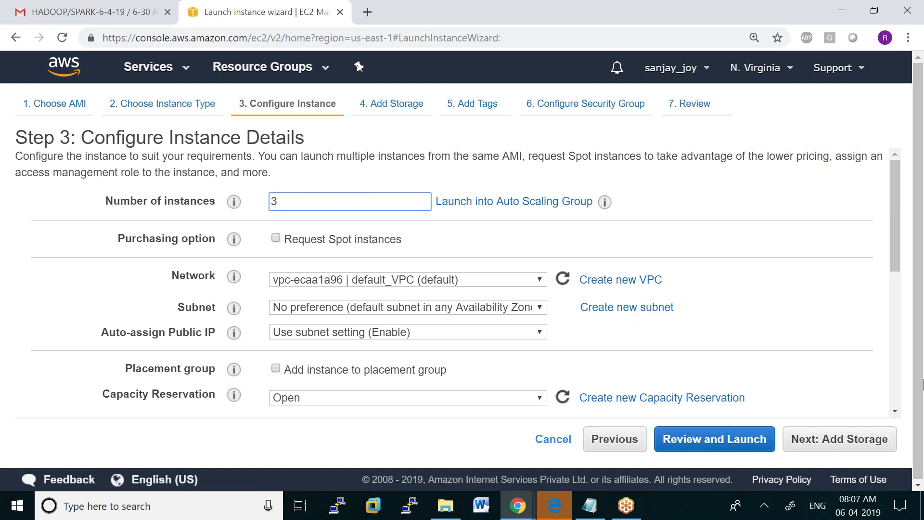
left_click(840, 446)
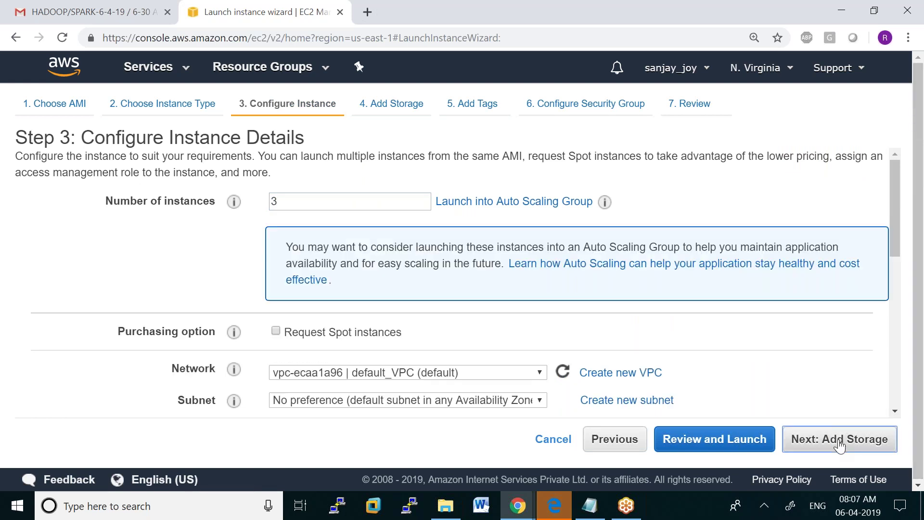
left_click(856, 446)
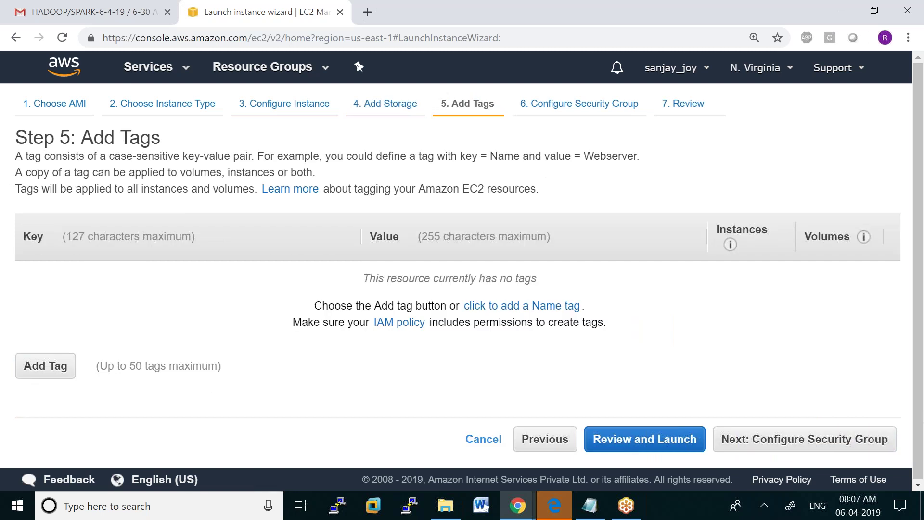
Add a security group rule allowing All traffic from Anywhere alongside SSH
left_click(819, 448)
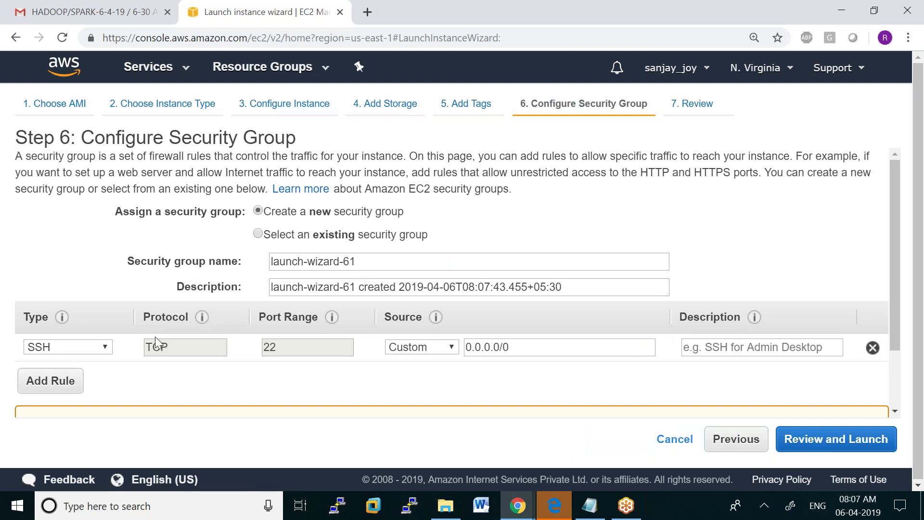
left_click(52, 379)
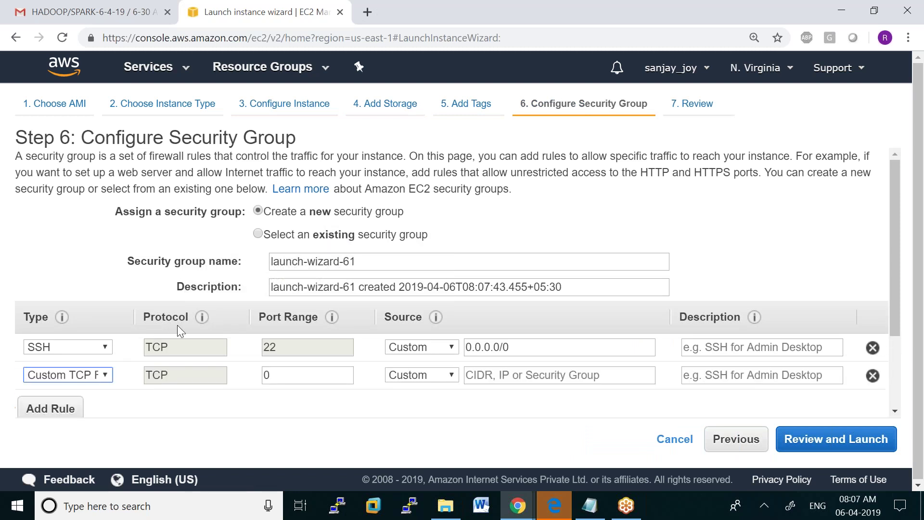
left_click(105, 375)
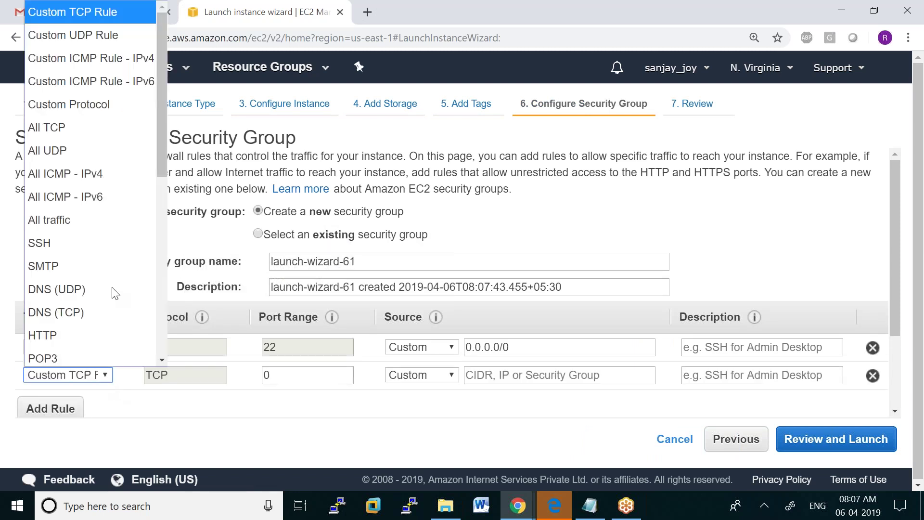
left_click(80, 215)
left_click(452, 376)
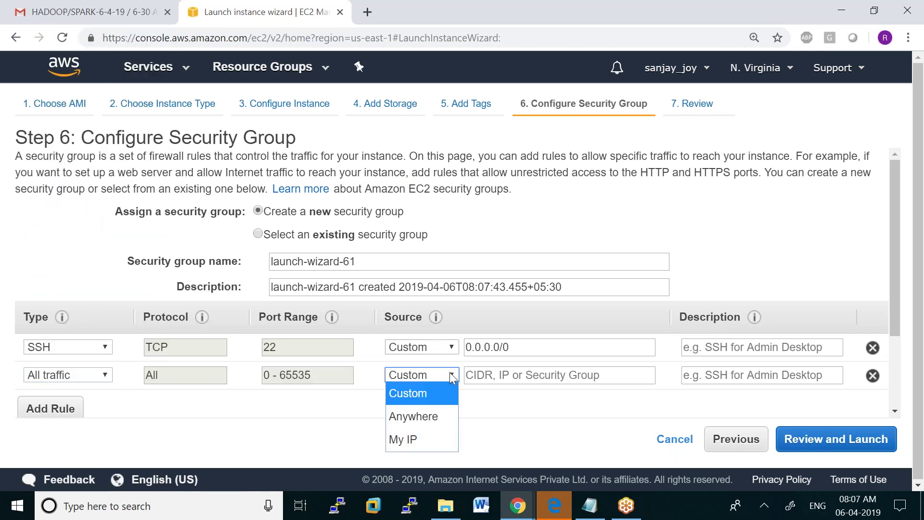
left_click(430, 409)
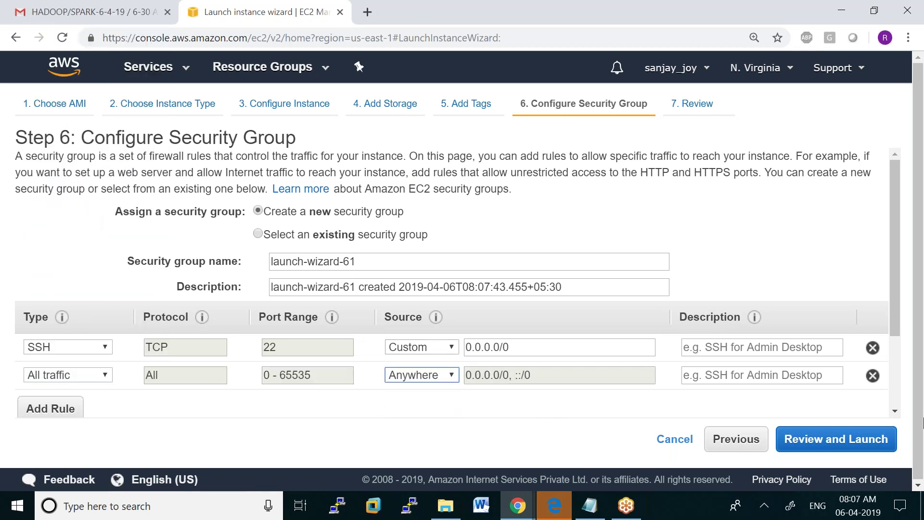
Review and launch, bringing up the key-pair prompt with its existing pairs listed
left_click(851, 442)
left_click(867, 445)
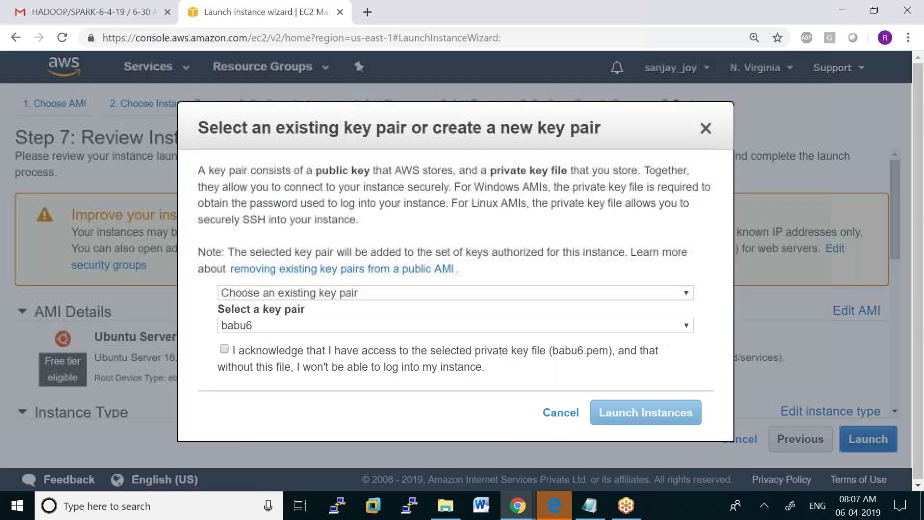
left_click(688, 325)
Choose the key pair, acknowledge the private key file, launch the three instances and view them
left_click(395, 307)
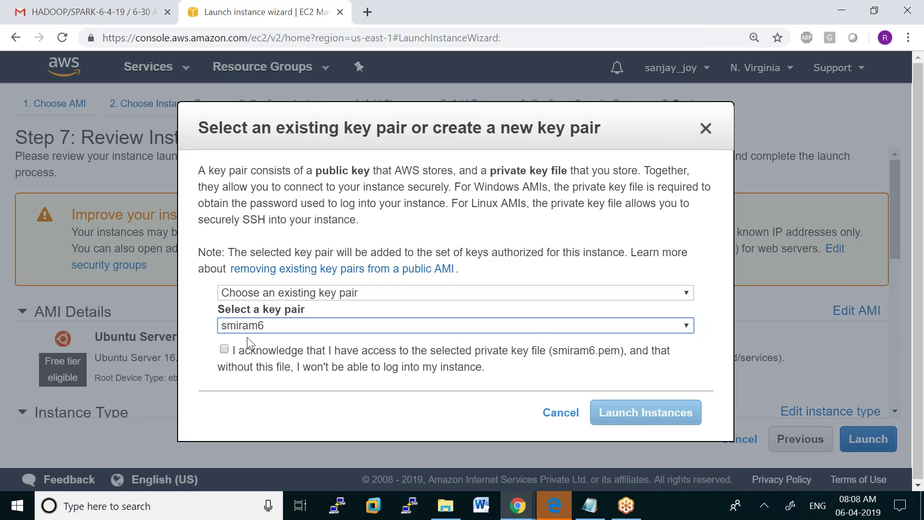
left_click(224, 349)
left_click(655, 412)
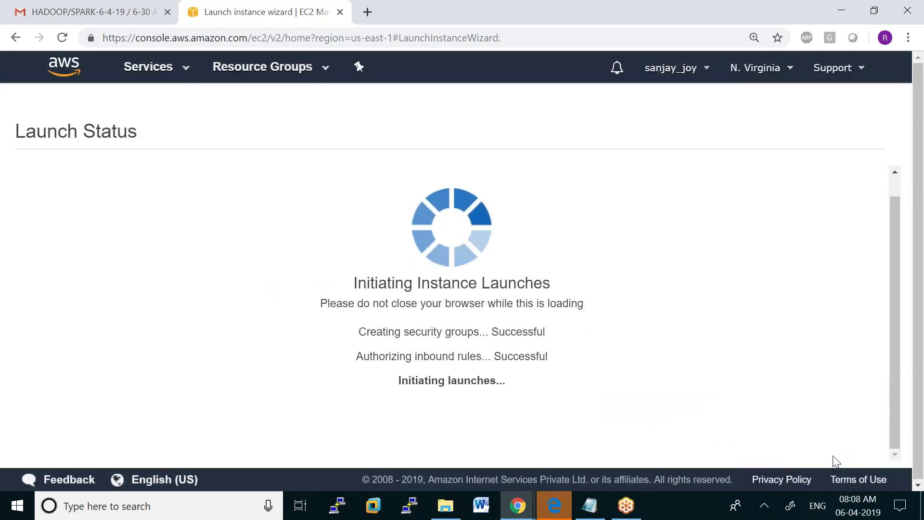
scroll(794, 419, "down", 4)
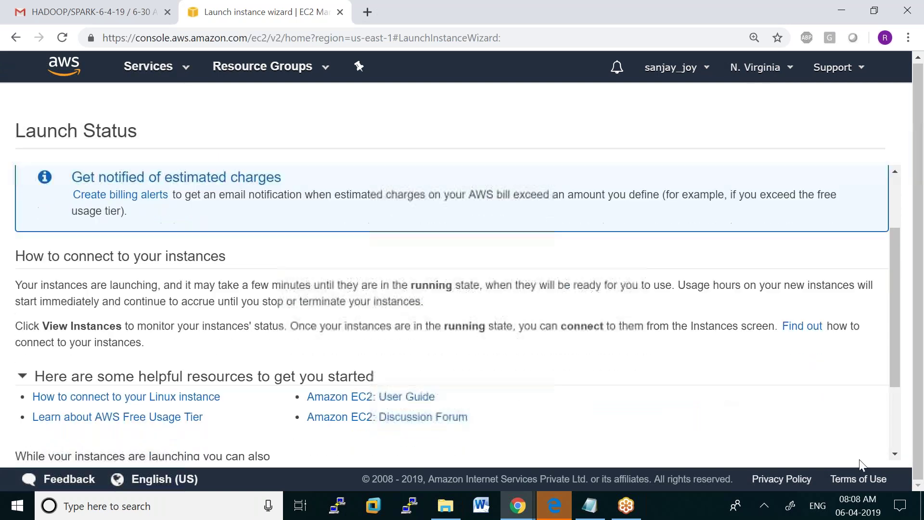
left_click(831, 447)
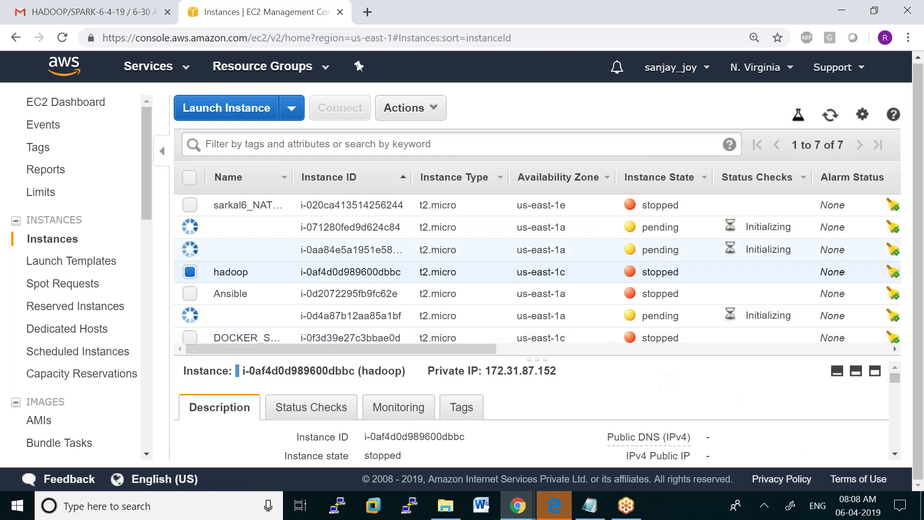
Name the three new instances MANAGER, WORKER1 and WORKER2
left_click(278, 228)
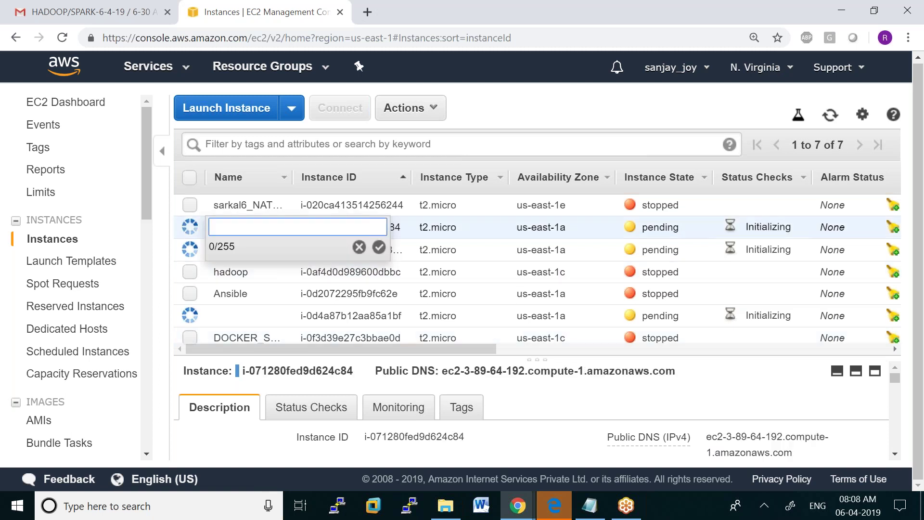
type("MAN")
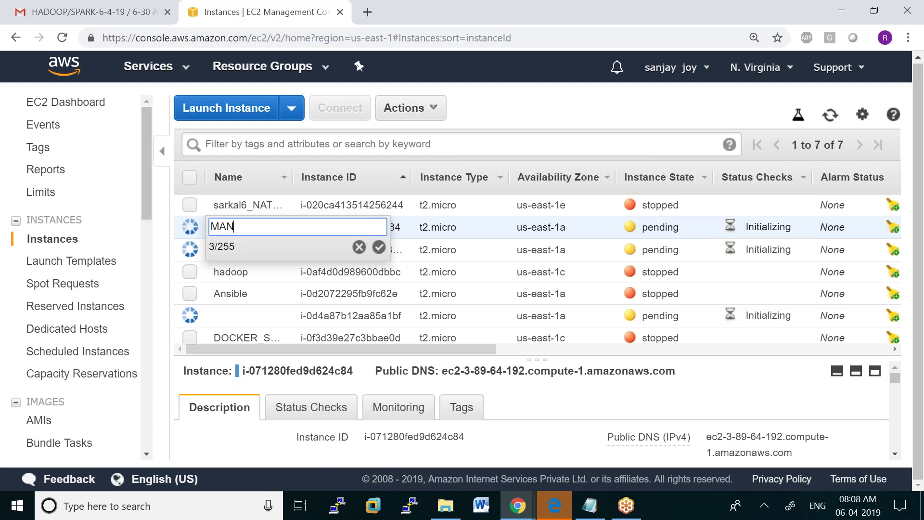
type("AGER")
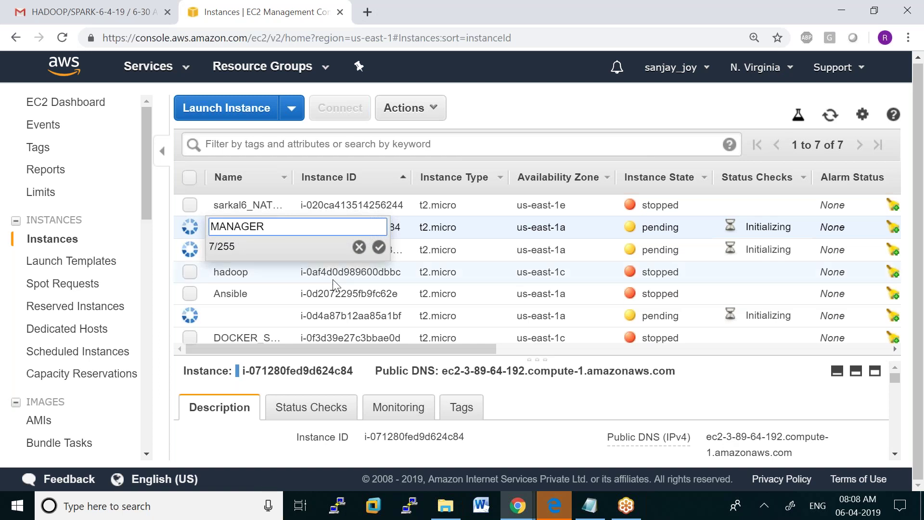
left_click(379, 247)
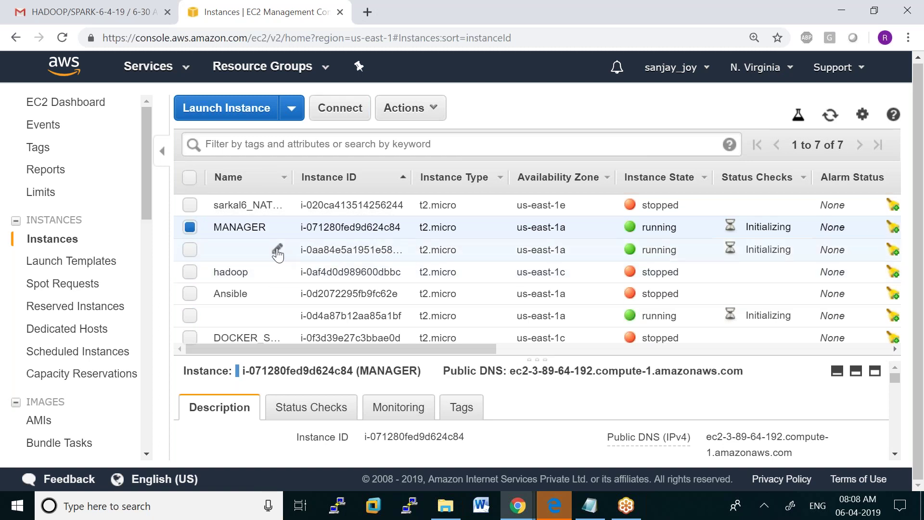
left_click(278, 250)
type("WORKER")
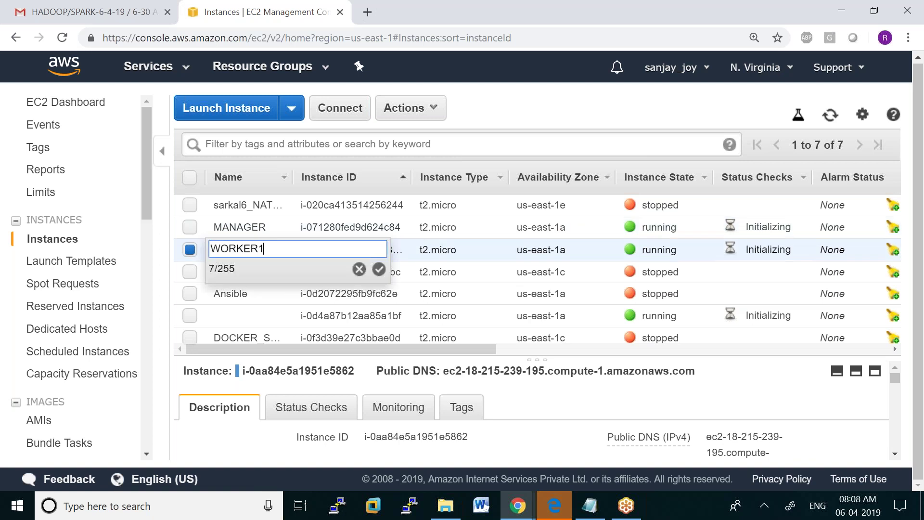
type("1")
left_click(379, 269)
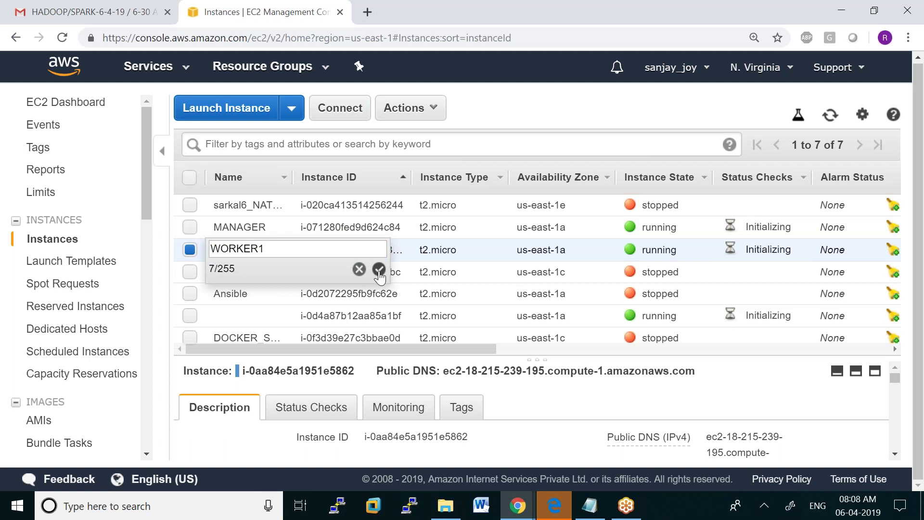
mouse_move(280, 319)
left_click(278, 316)
type("WORKER2")
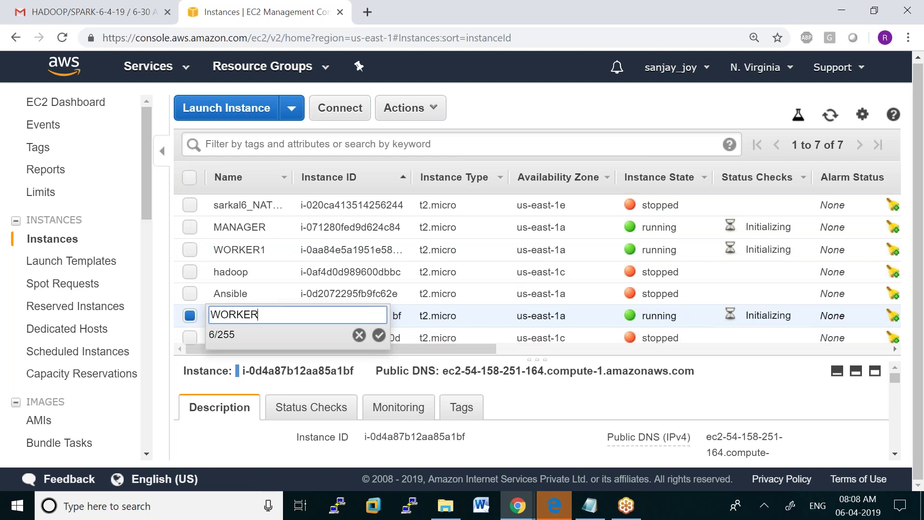
left_click(379, 335)
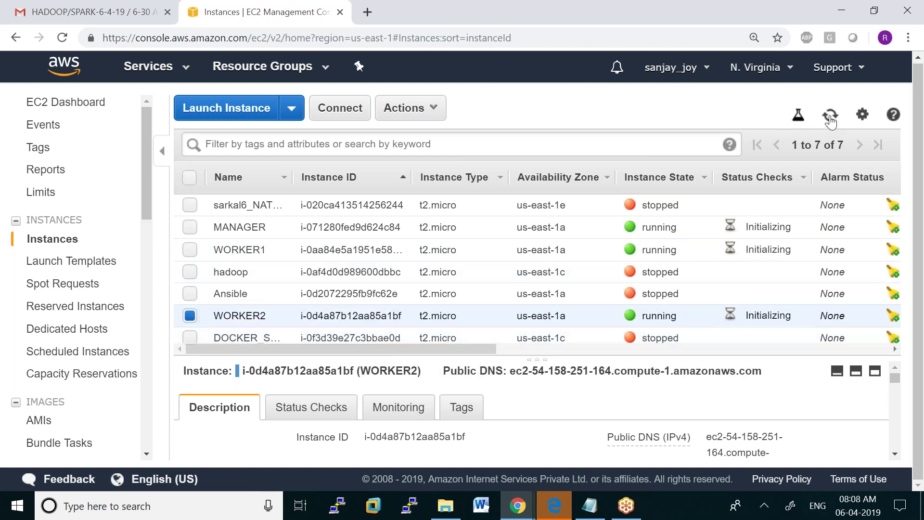
Refresh the instance list and select MANAGER to view its details
left_click(830, 116)
left_click(836, 120)
left_click(190, 313)
left_click(190, 228)
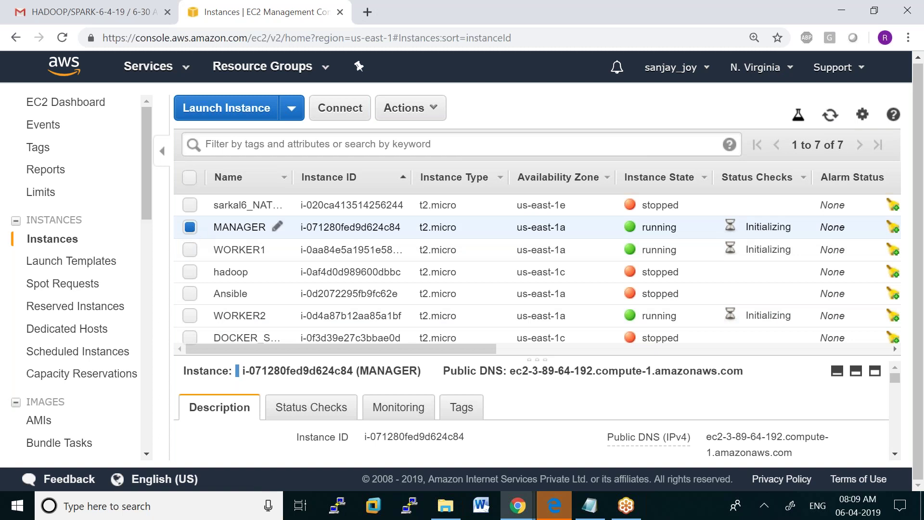
Copy MANAGER's Public DNS into PuTTY, pick a private key, connect and accept the host key
left_click_drag(512, 372, 725, 375)
right_click(720, 373)
left_click(664, 384)
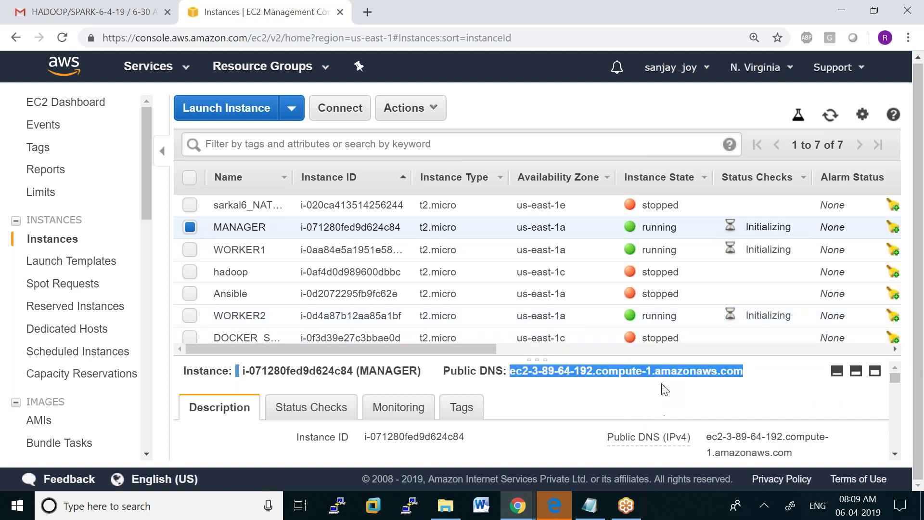
left_click(347, 506)
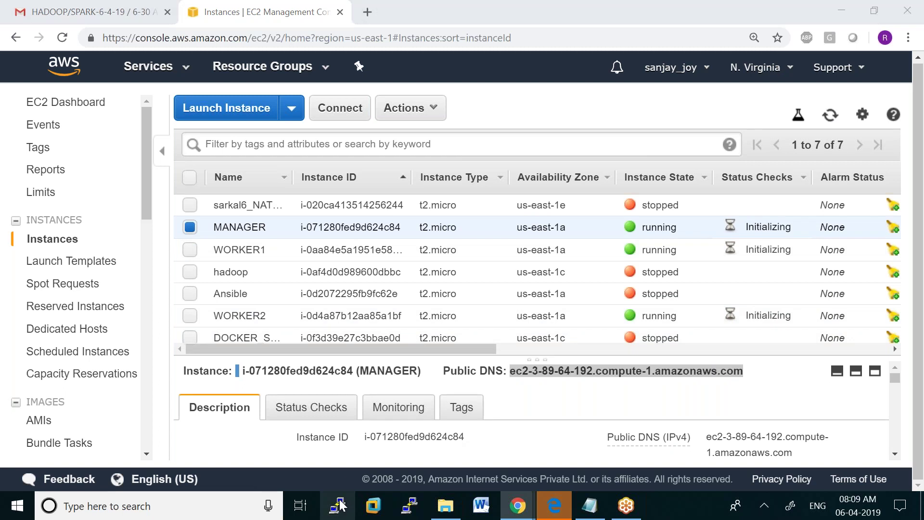
key("ctrl+v")
left_click(319, 319)
left_click(342, 330)
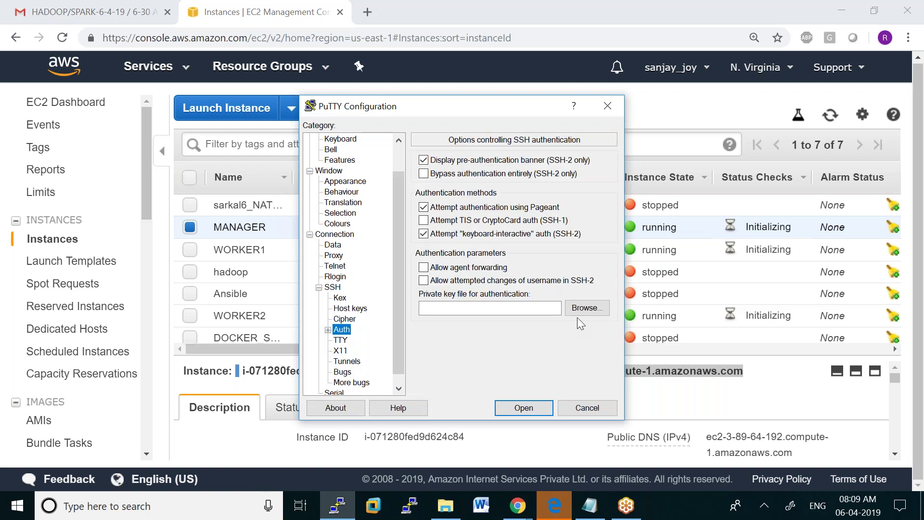
left_click(586, 310)
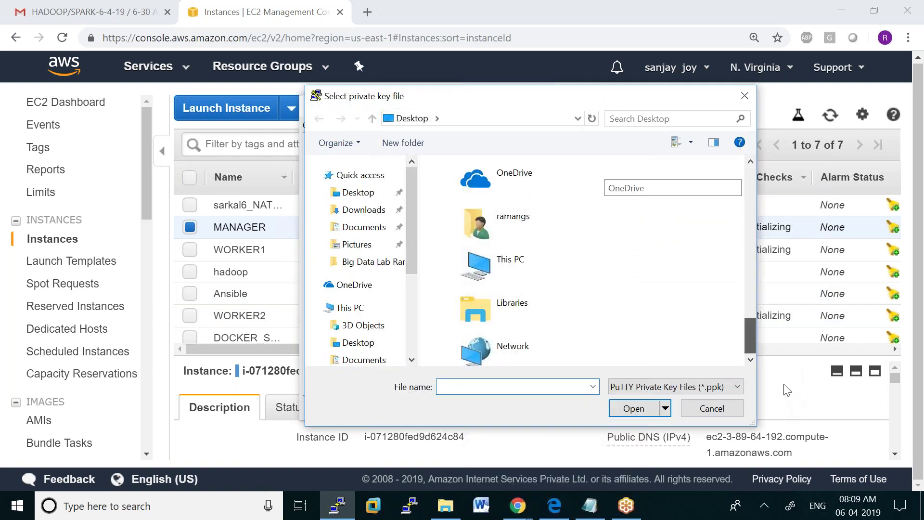
double_click(534, 339)
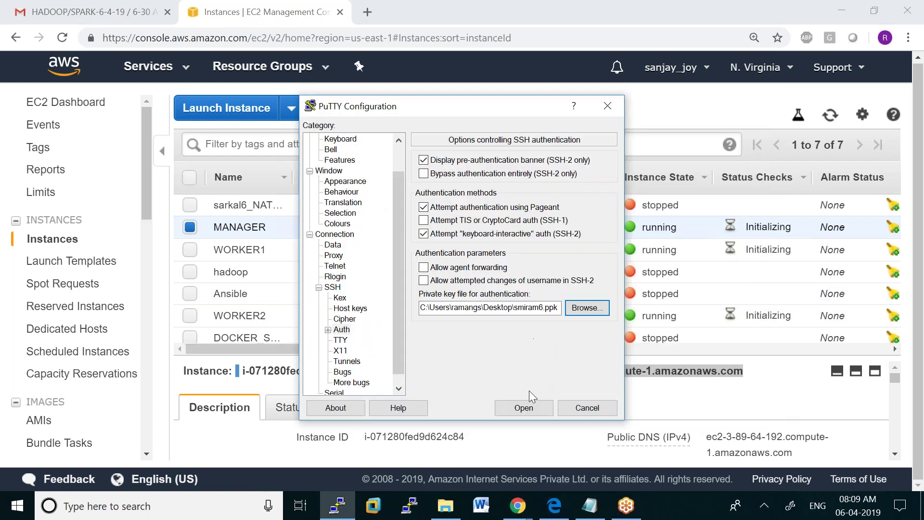
left_click(523, 407)
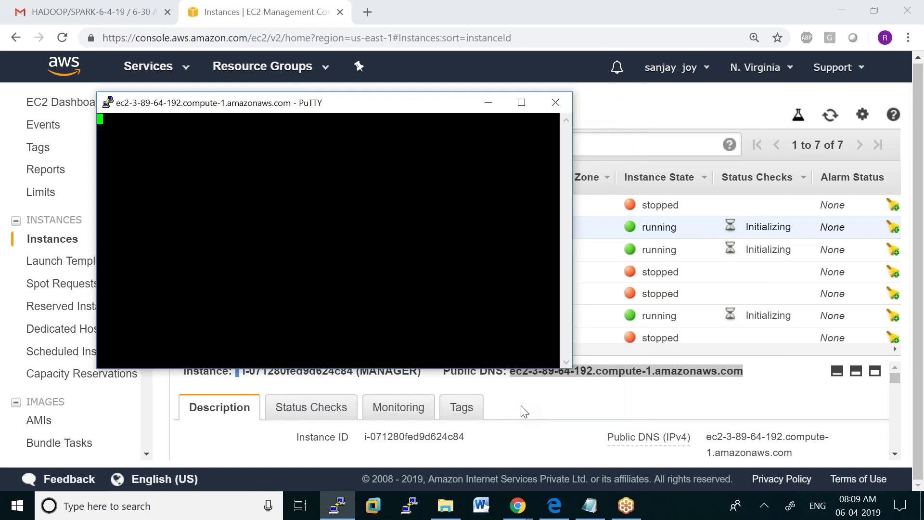
left_click(408, 359)
Enter a mistyped login name, dismiss the authentication failure and close the session
type("UBUN")
key("BackSpace")
key("BackSpace")
key("BackSpace")
key("BackSpace")
type("u")
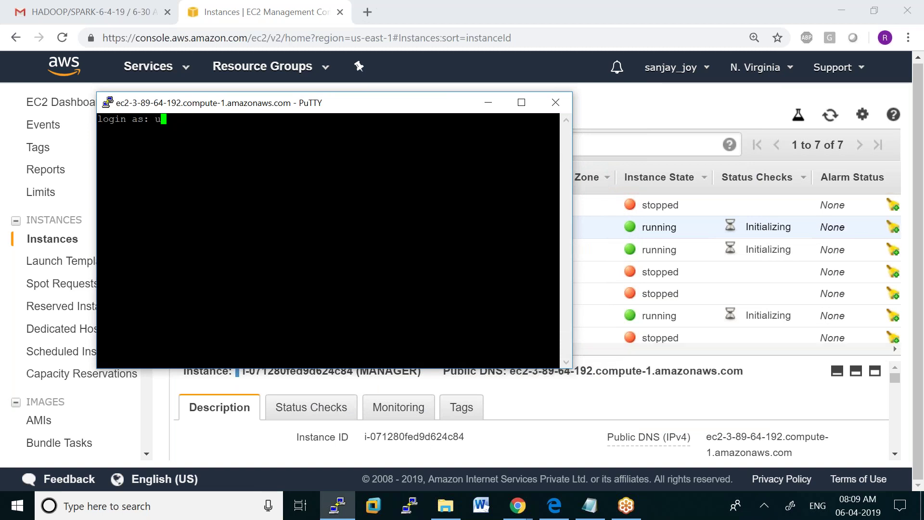
type("bunu")
key("Return")
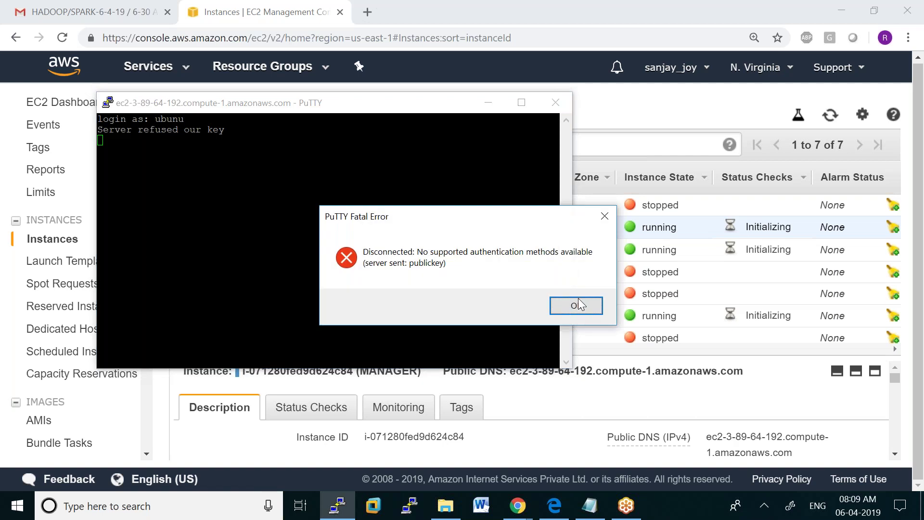
left_click(575, 305)
left_click(569, 104)
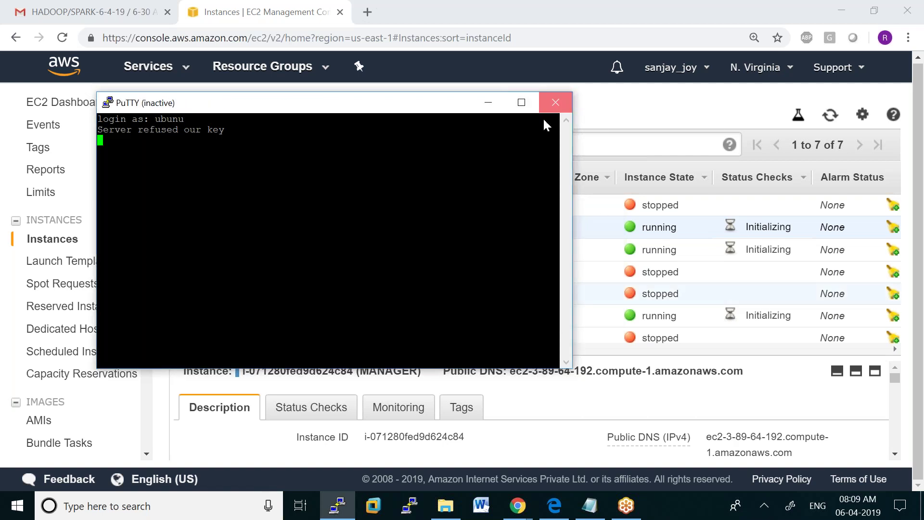
Reconnect to MANAGER's DNS with the smiram6.ppk key and log in as ubuntu
left_click(337, 506)
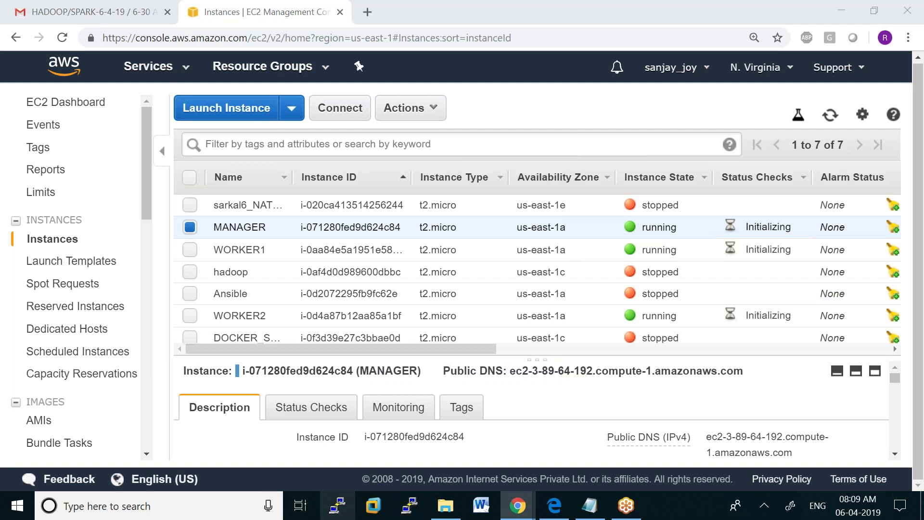
key("ctrl+v")
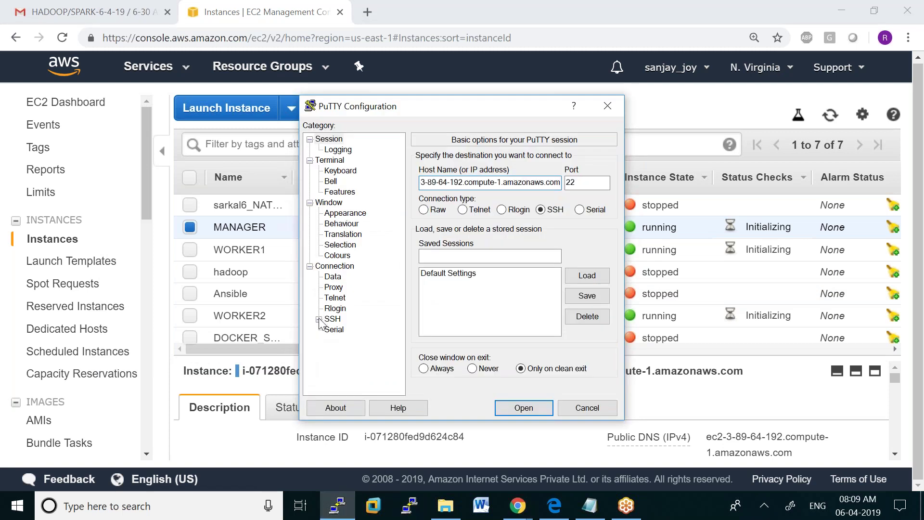
left_click(320, 320)
left_click(342, 329)
left_click(587, 307)
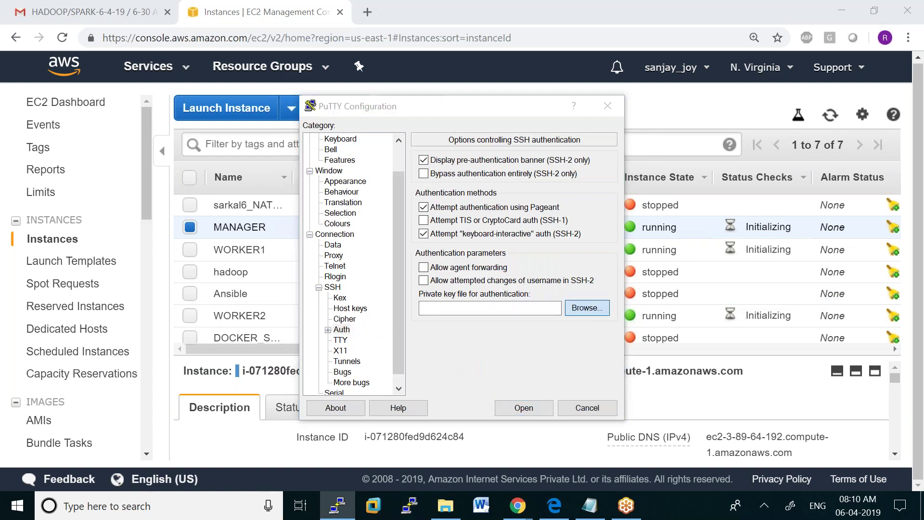
left_click_drag(752, 181, 753, 374)
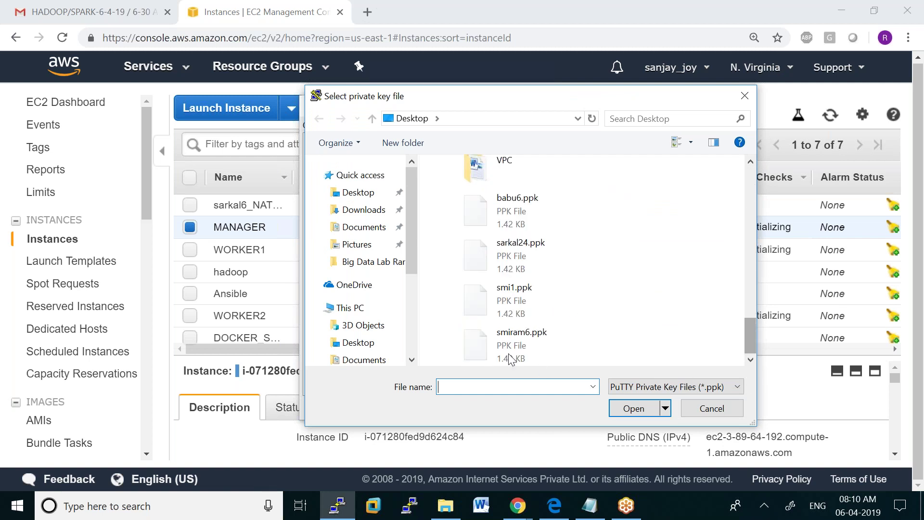
double_click(523, 340)
left_click(524, 407)
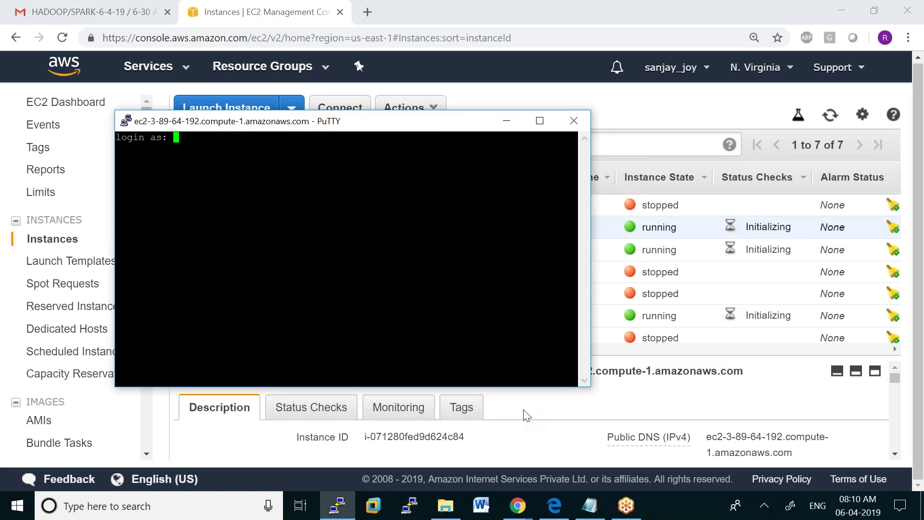
type("ubuntu")
key("Return")
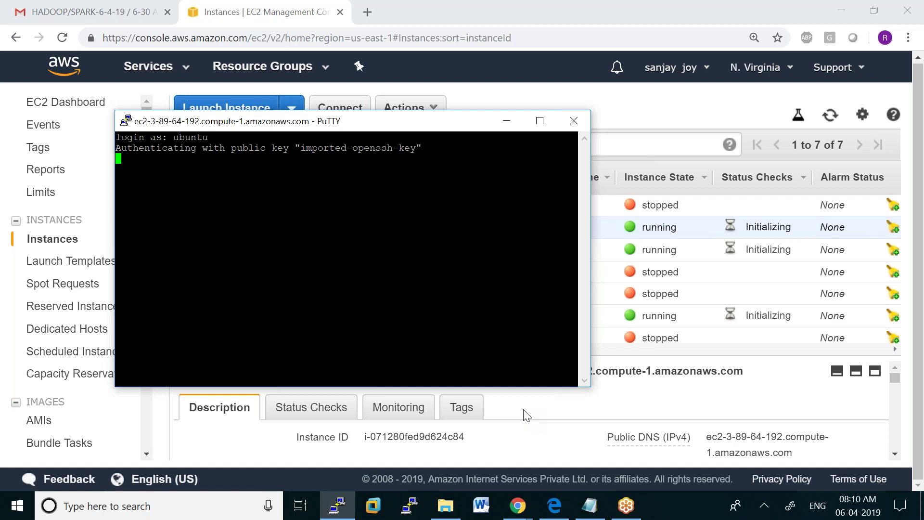
Maximize the terminal and set its font to Courier New Bold, size 14
left_click(540, 120)
right_click(340, 7)
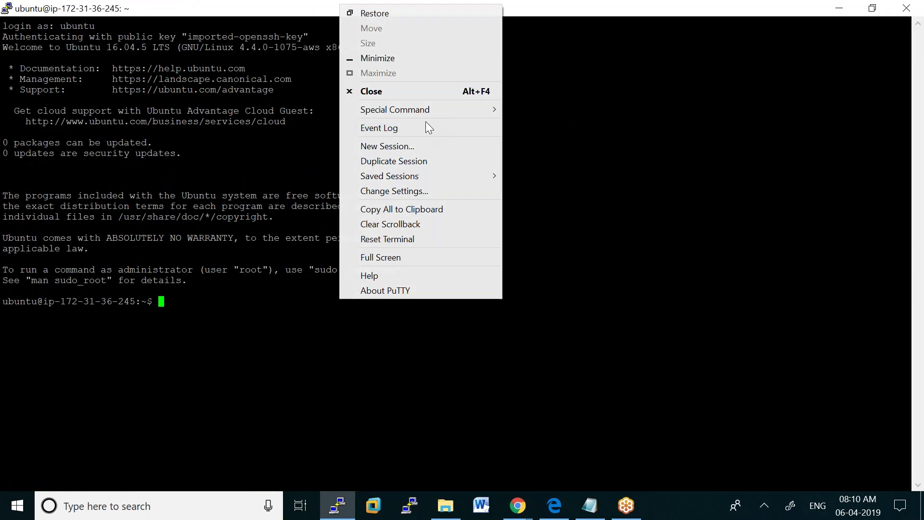
left_click(411, 190)
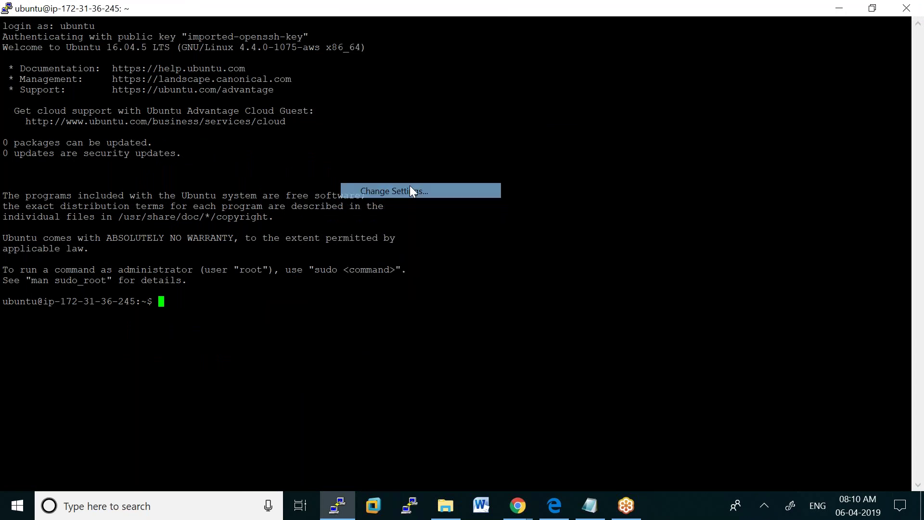
left_click(339, 213)
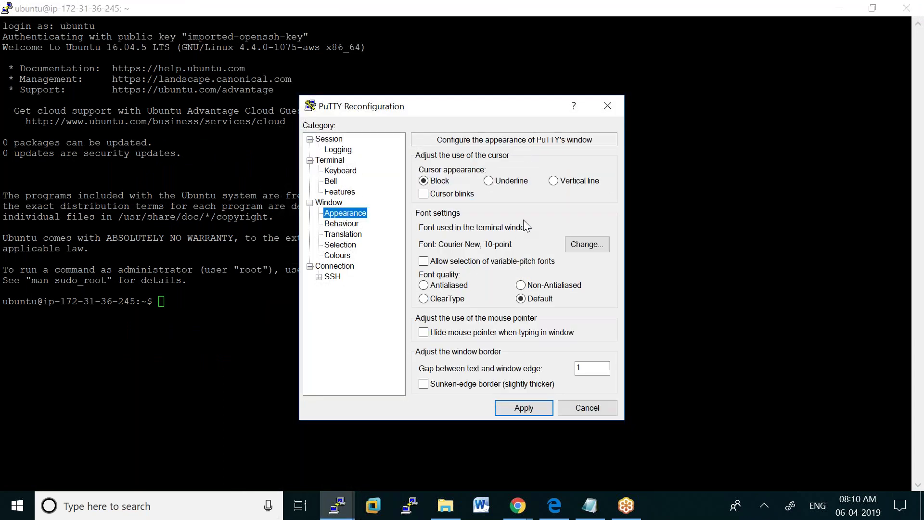
left_click(576, 247)
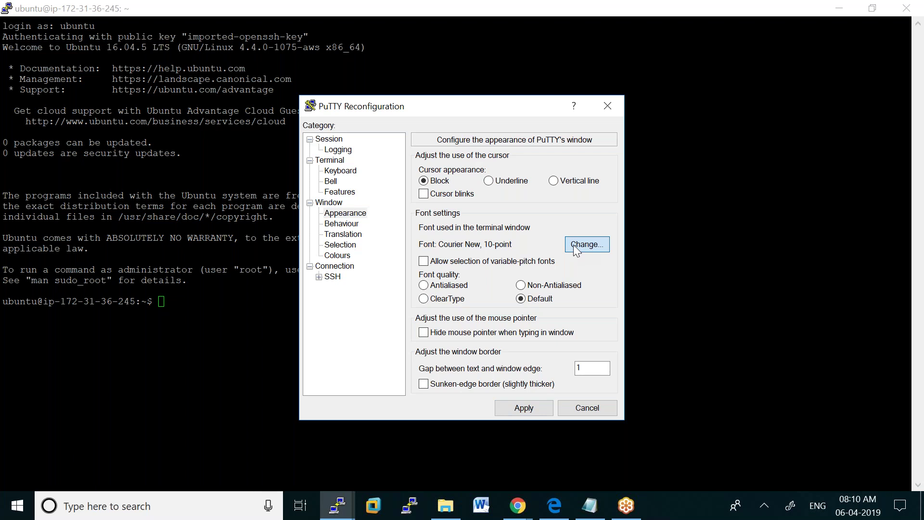
left_click(484, 205)
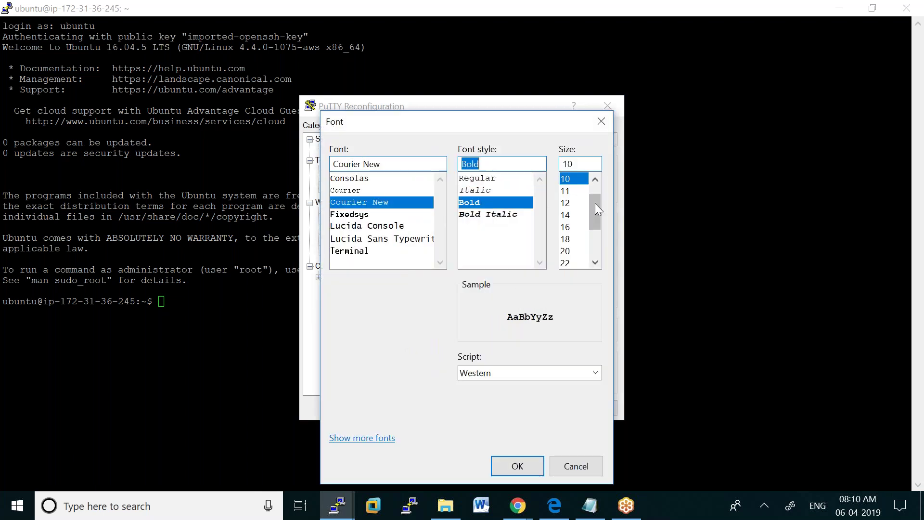
left_click(570, 215)
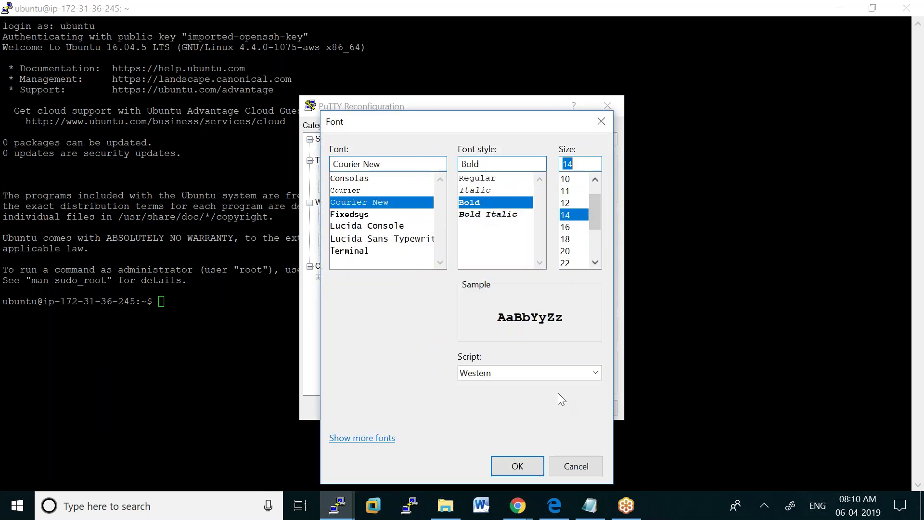
left_click(517, 465)
Set the Default Background colour's blue value to 100 and apply the settings
left_click(345, 257)
left_click(487, 321)
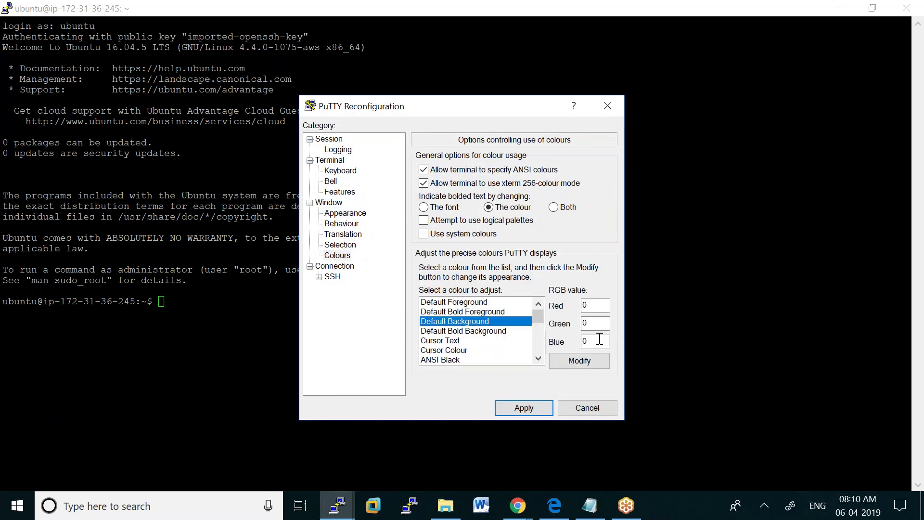
double_click(600, 341)
type("100")
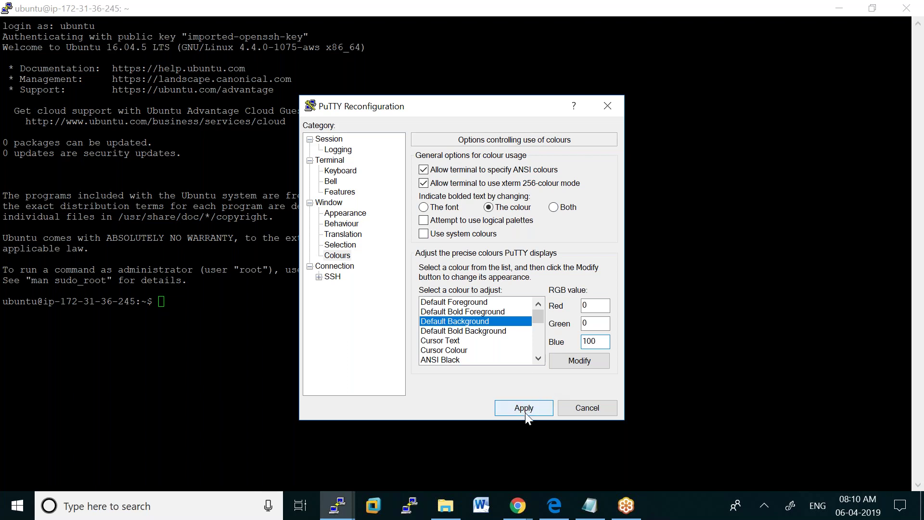
left_click(524, 412)
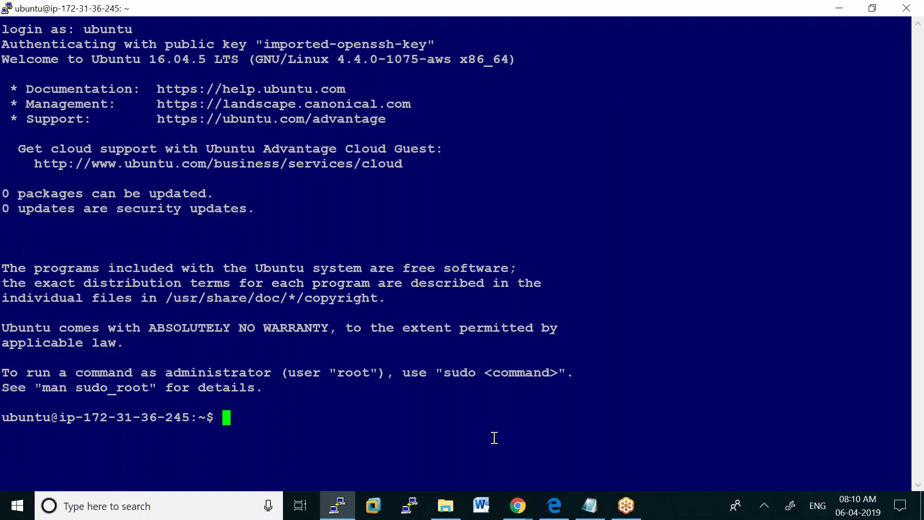
type("hostname")
key("Return")
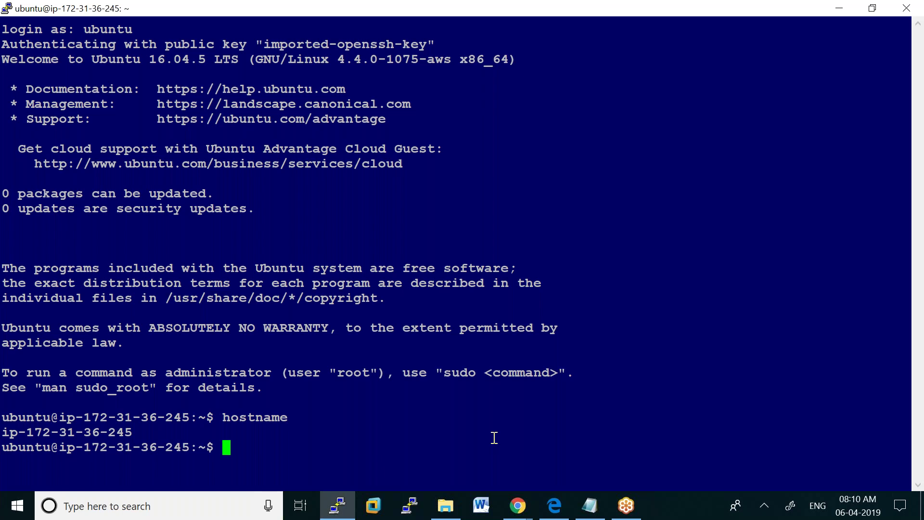
type("sudo ")
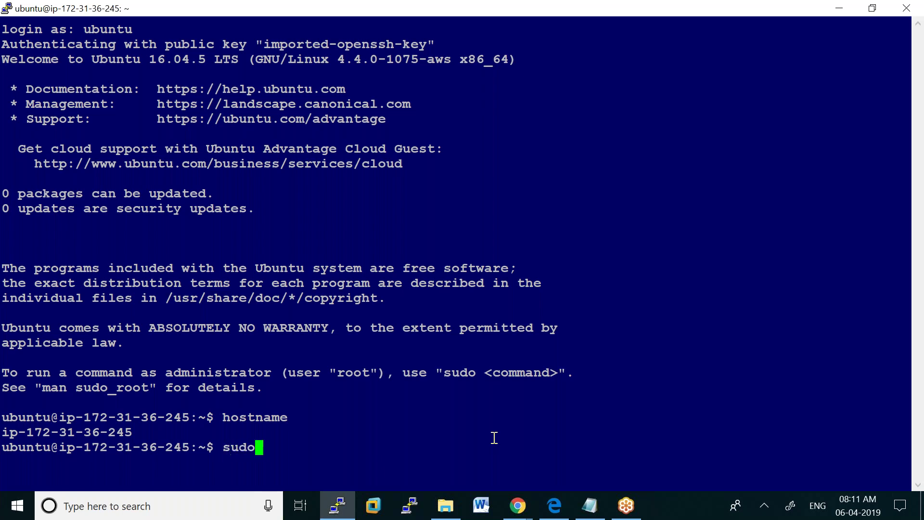
type("su -")
key("Return")
type("vi ")
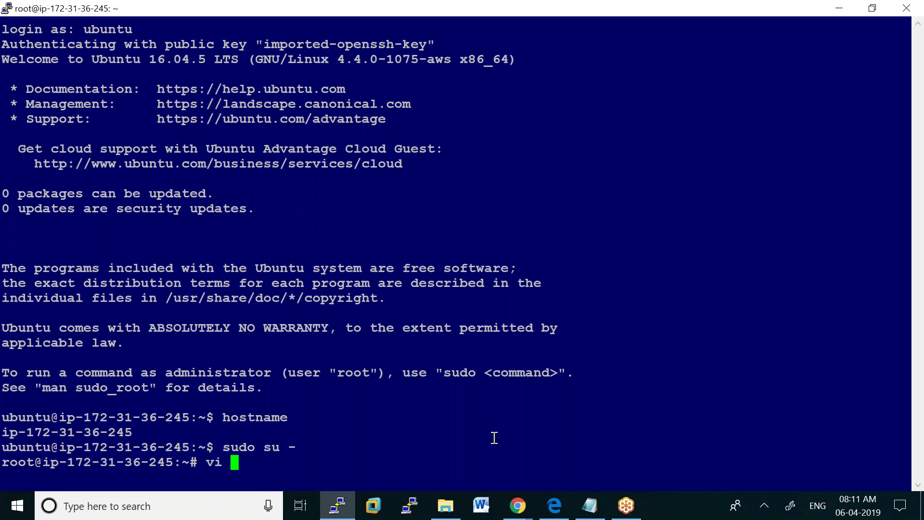
type("/etc/hodtn")
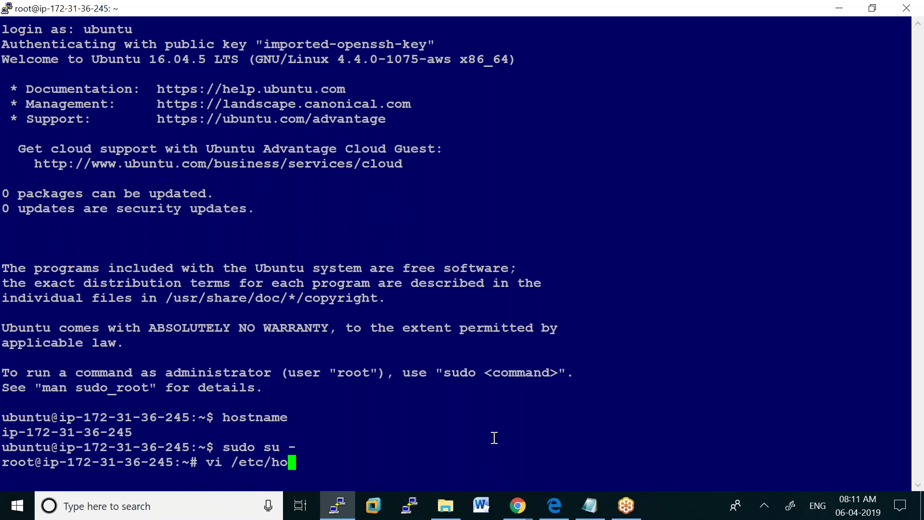
key("BackSpace")
key("BackSpace")
key("BackSpace")
type("stname")
key("Return")
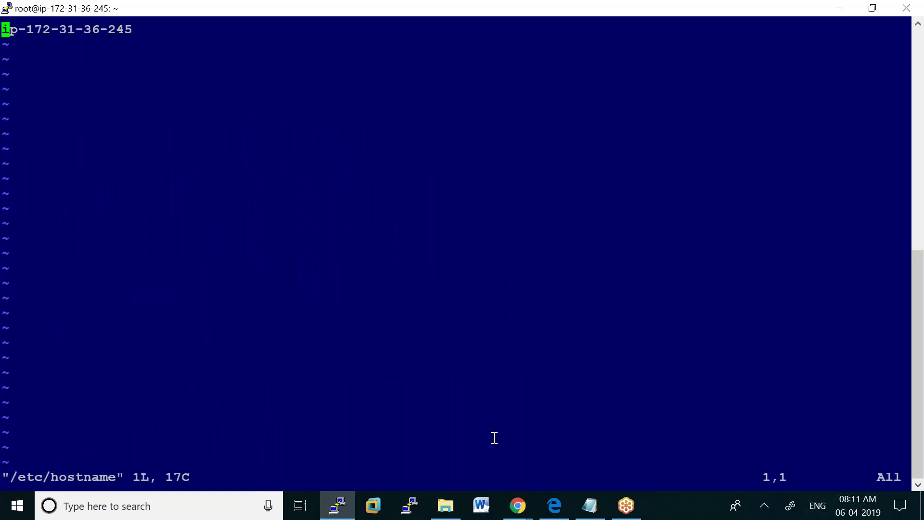
key("x")
key("x")
key("x")
key("x")
key("x")
key("x")
key("x")
key("x")
key("x")
key("x")
key("x")
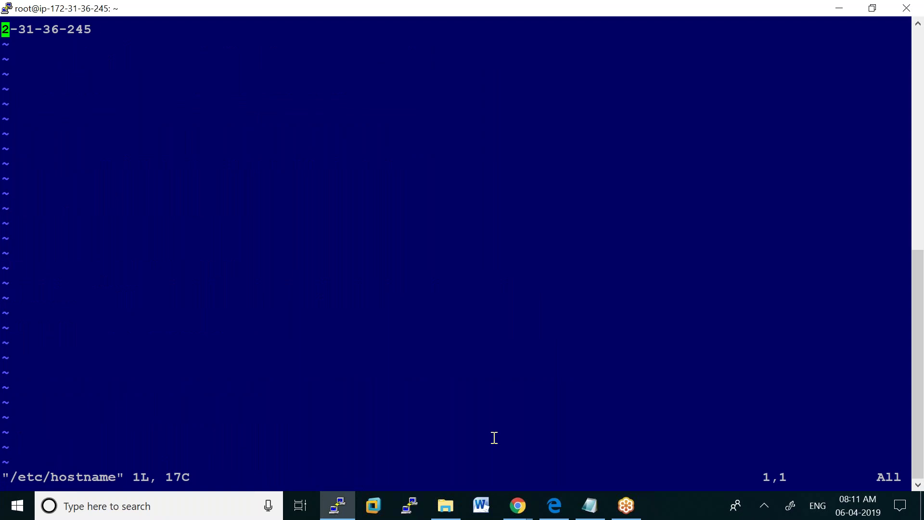
key("x")
key("x")
key("x")
key("x")
key("x")
type("ima")
type("nager")
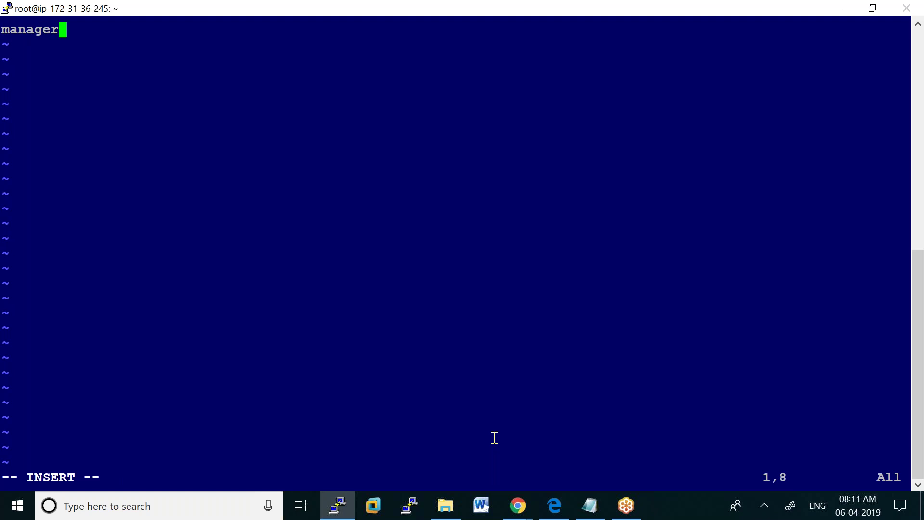
key("Escape")
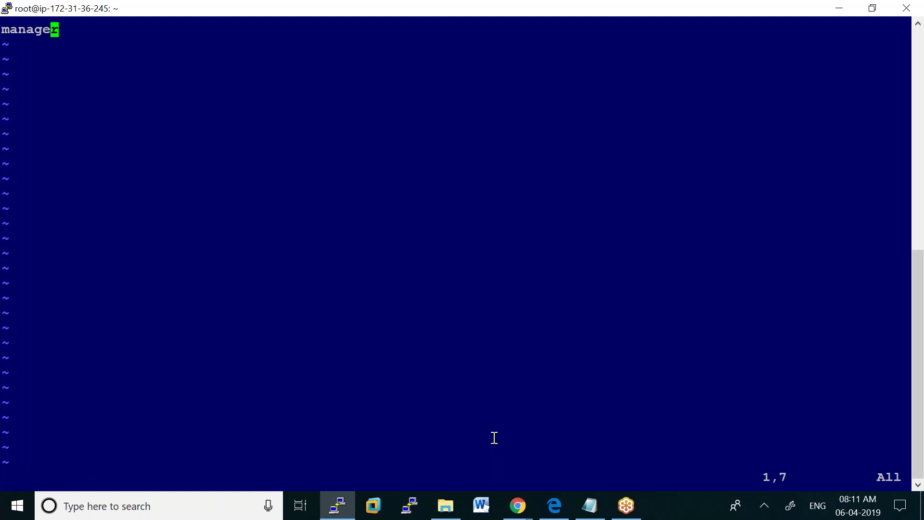
key("shift+q")
key("Return")
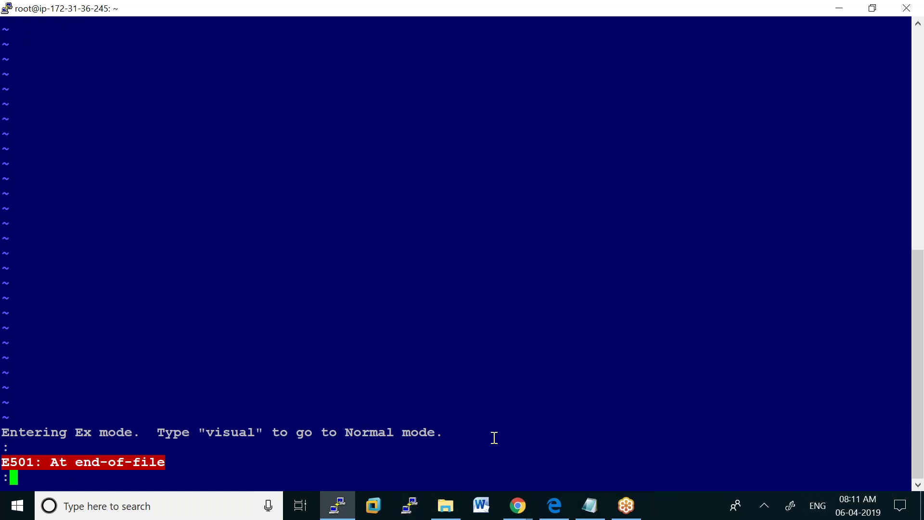
key("Escape")
type(";q!")
key("Return")
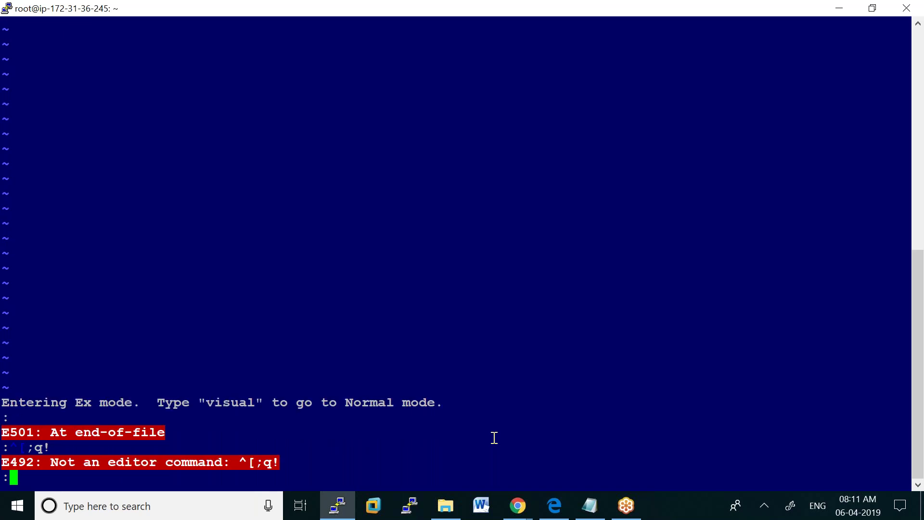
type("q!")
key("Return")
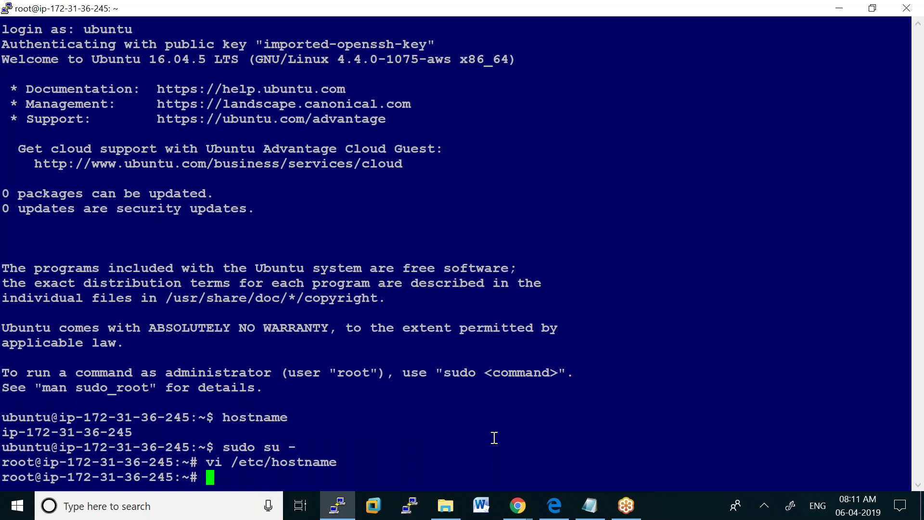
Replace the contents of /etc/hostname with manager in vi and save with :wq
key("Up")
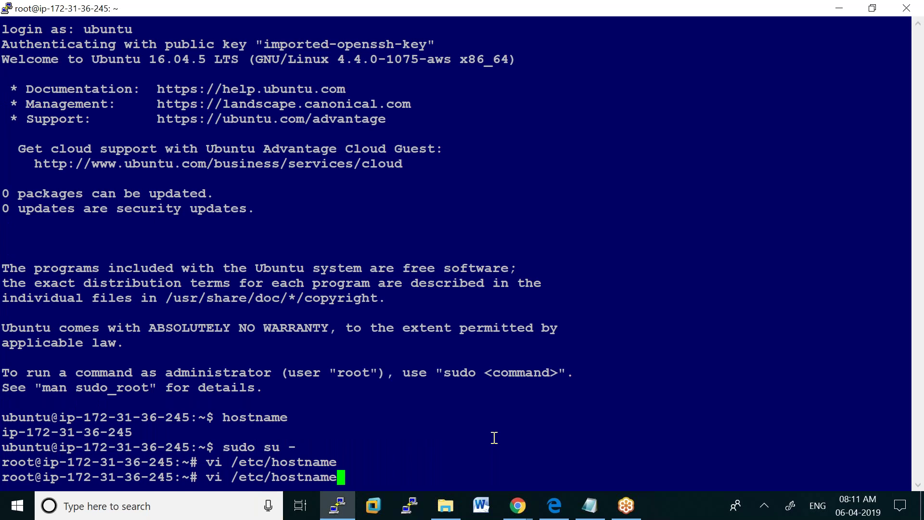
key("Return")
key("x")
key("x")
key("x")
key("x")
key("x")
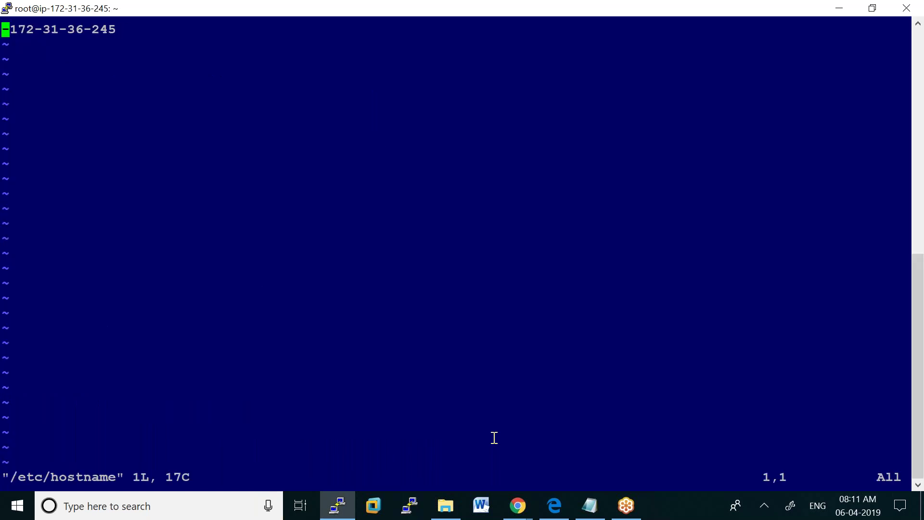
key("x")
key("x")
key("x")
key("x")
key("x")
key("x")
key("x")
key("x")
key("x")
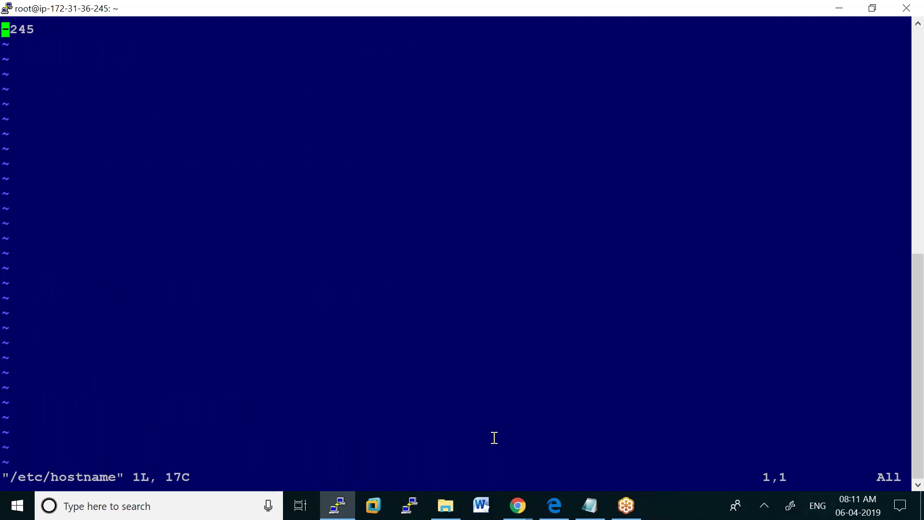
key("x")
key("x")
type("i")
type("manager")
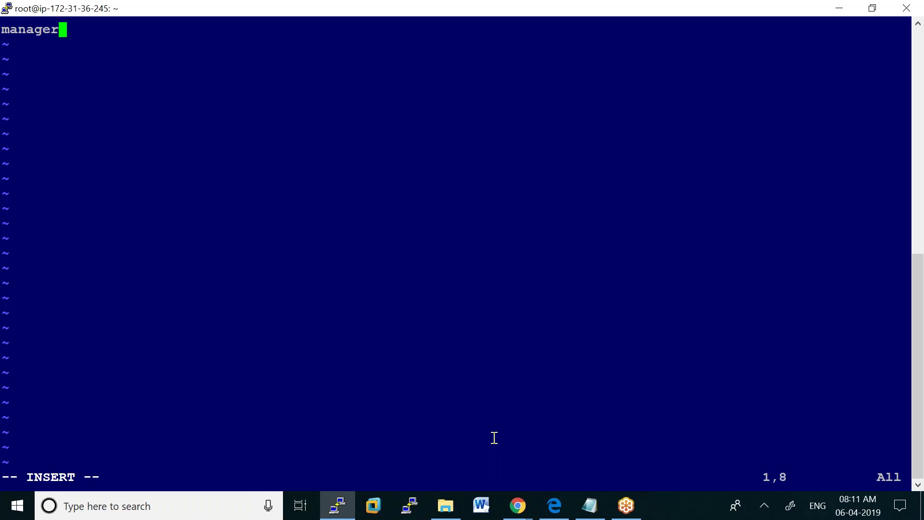
key("Escape")
type(":wq")
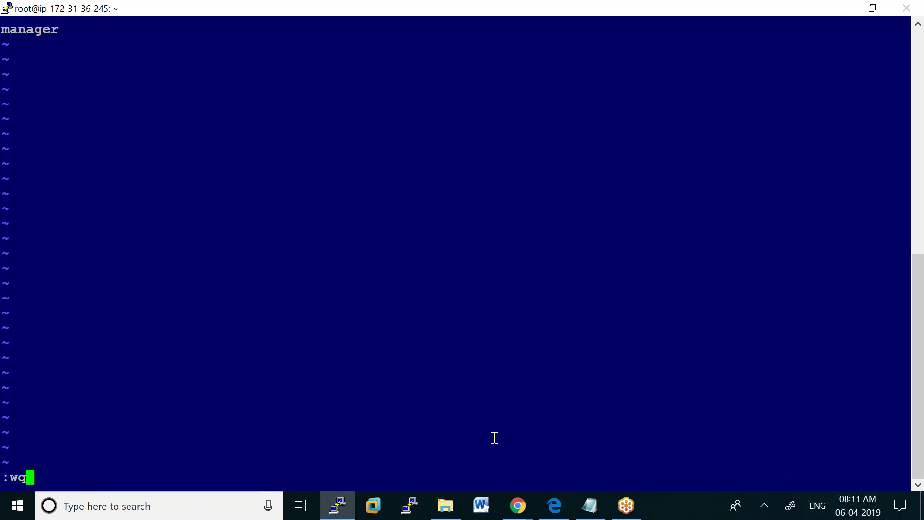
key("Return")
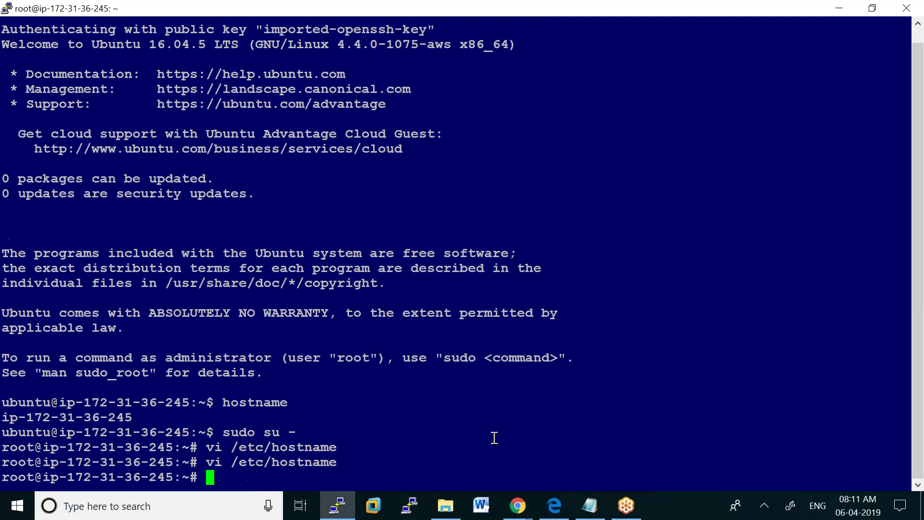
Check the current hostname, then reboot the server with init 6
type("hostname")
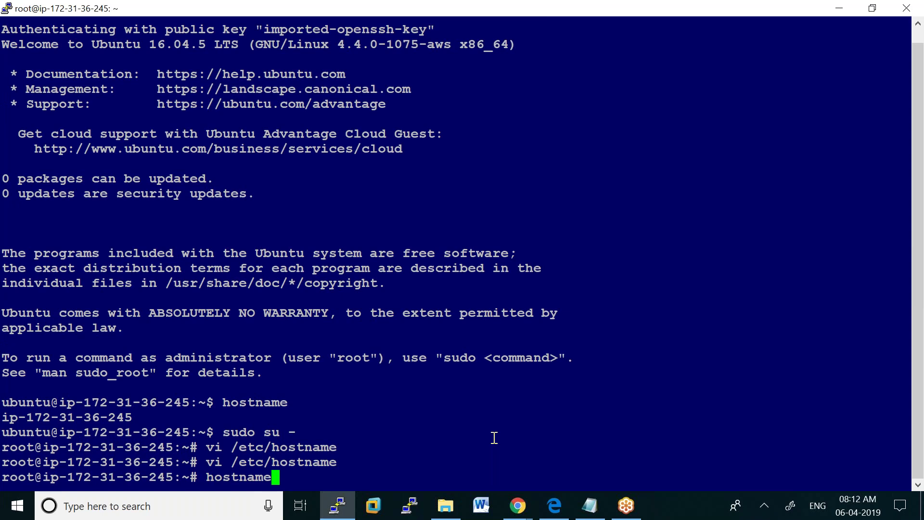
key("Return")
type("init 6")
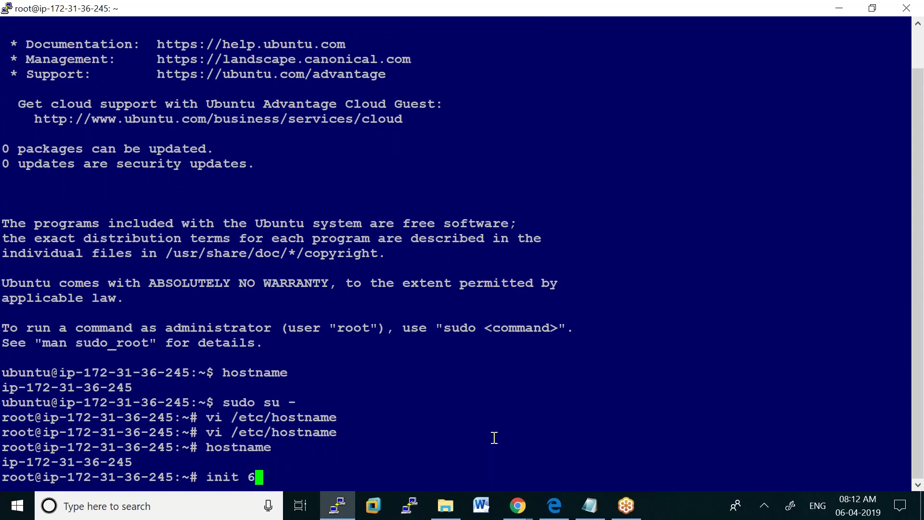
key("Return")
key("Return")
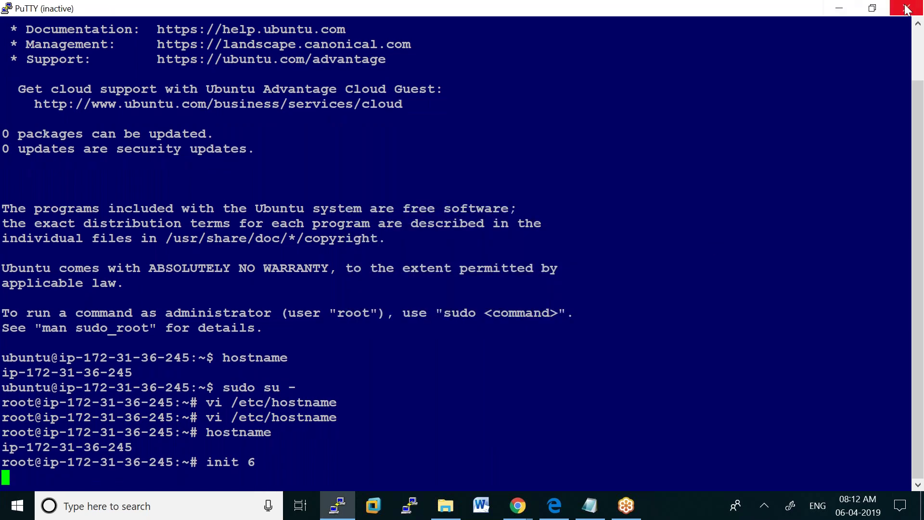
Close the disconnected terminal and copy the manager's full Public DNS address
left_click(907, 9)
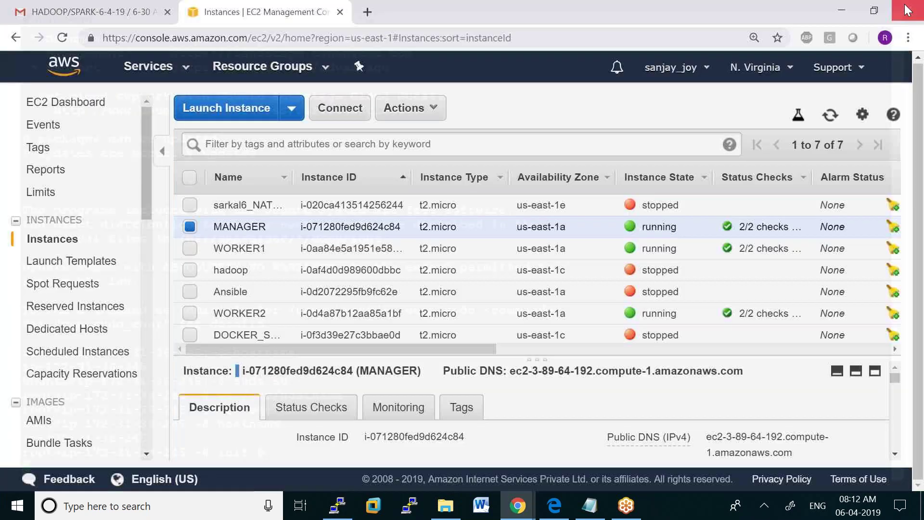
left_click_drag(510, 371, 733, 370)
right_click(725, 372)
left_click(667, 384)
left_click(513, 374)
left_click_drag(513, 374, 750, 379)
key("ctrl+c")
right_click(751, 379)
left_click(652, 382)
Try an SSH connection with smiram6.ppk, dismiss the connection refused error and close it
left_click(335, 512)
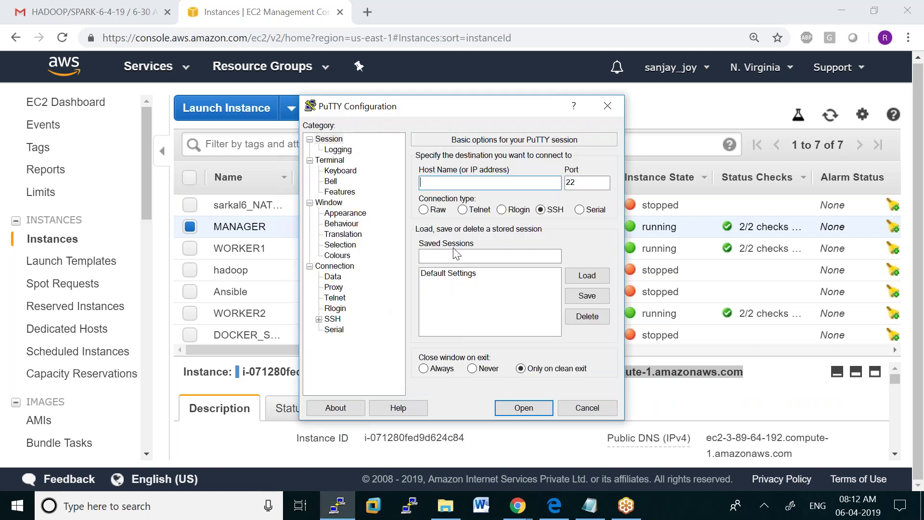
key("ctrl+v")
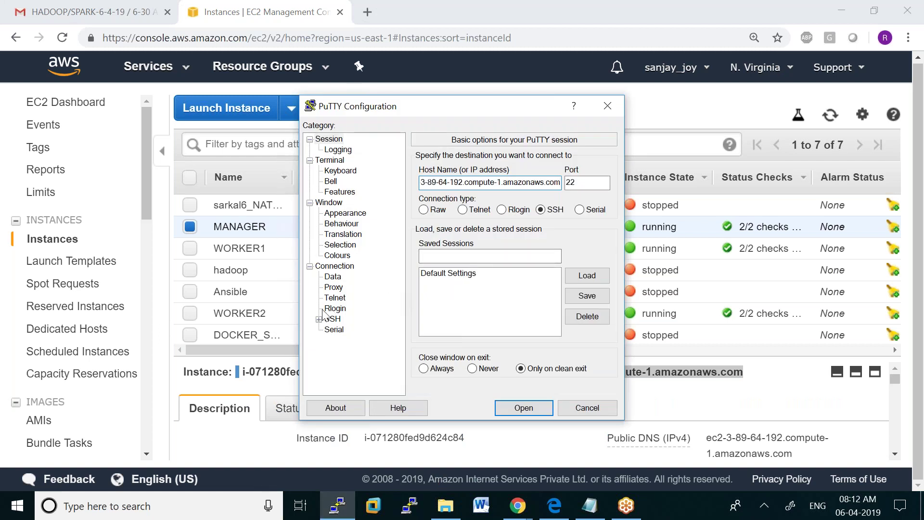
left_click(319, 319)
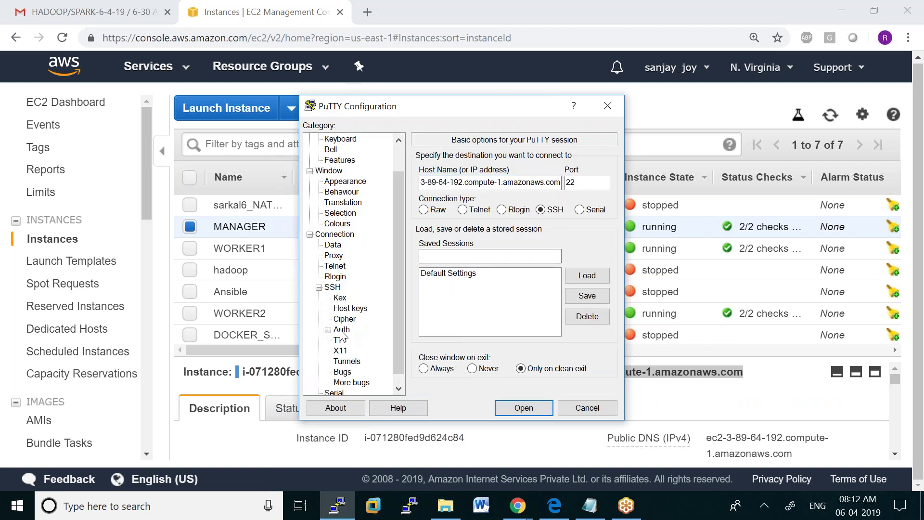
left_click(341, 330)
left_click(604, 308)
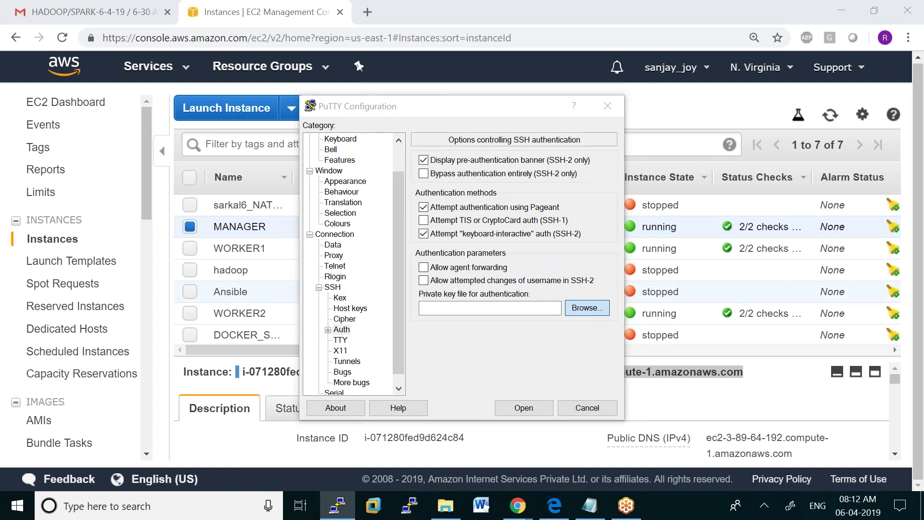
left_click_drag(750, 182, 750, 352)
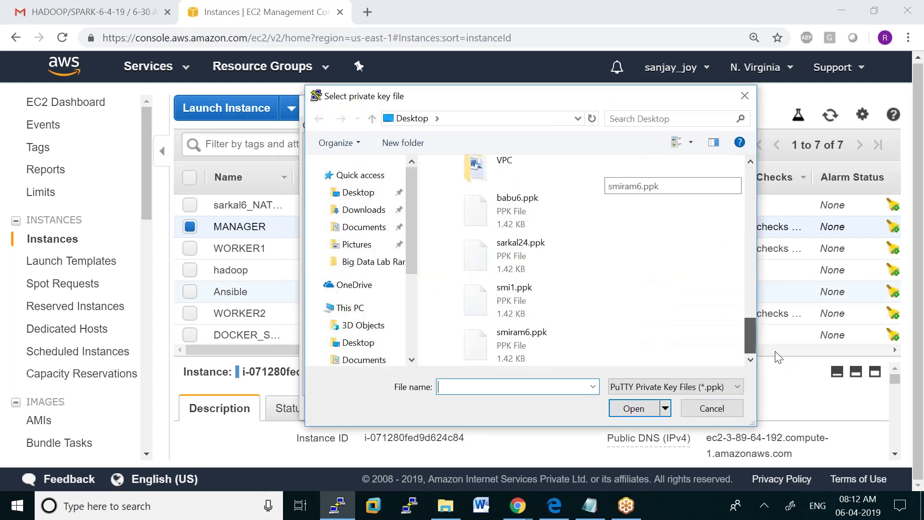
double_click(544, 351)
left_click(524, 408)
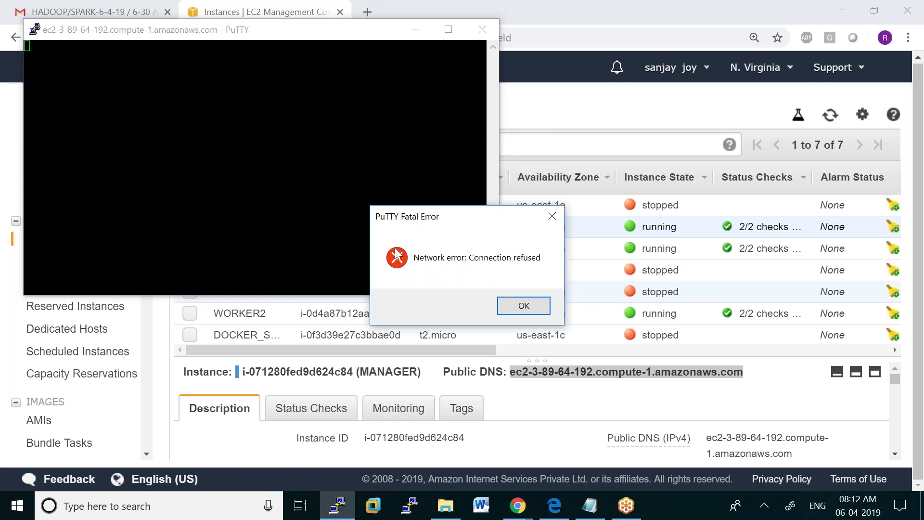
left_click(524, 306)
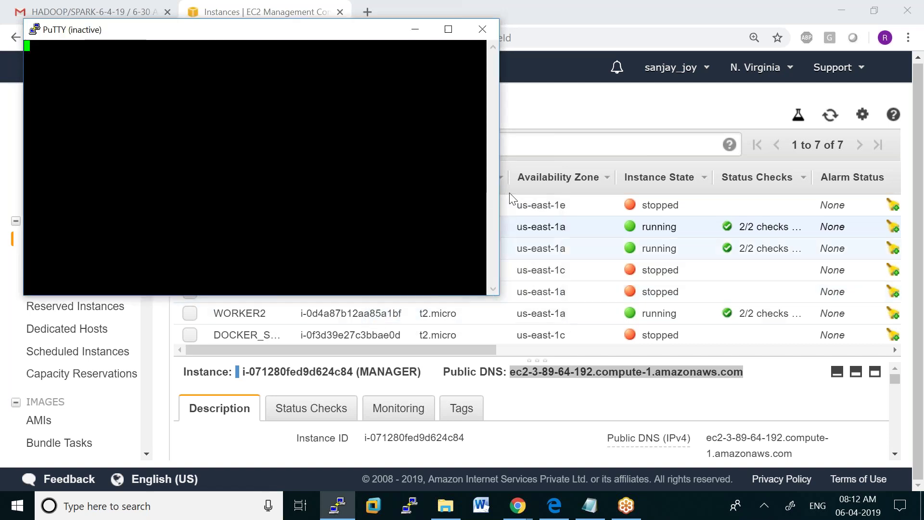
left_click(483, 22)
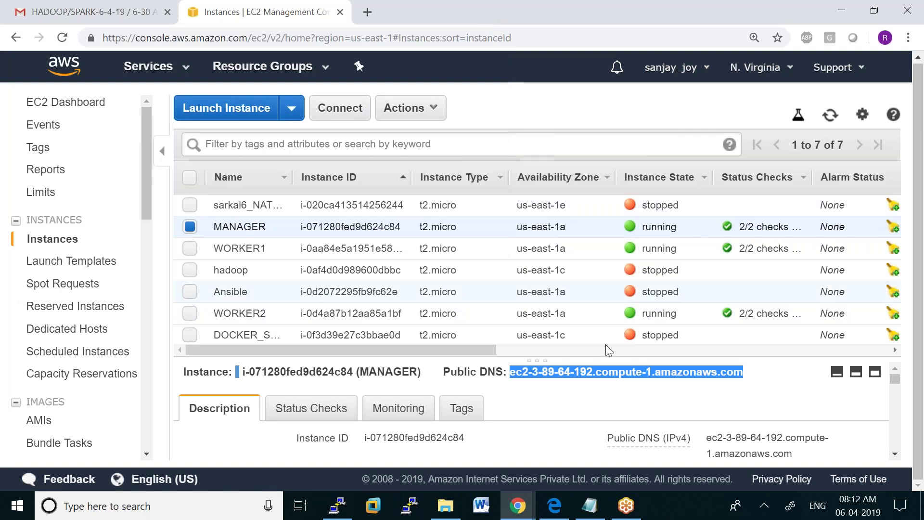
Copy the Public DNS again and paste it as the host in a new PuTTY window
right_click(607, 371)
left_click(636, 383)
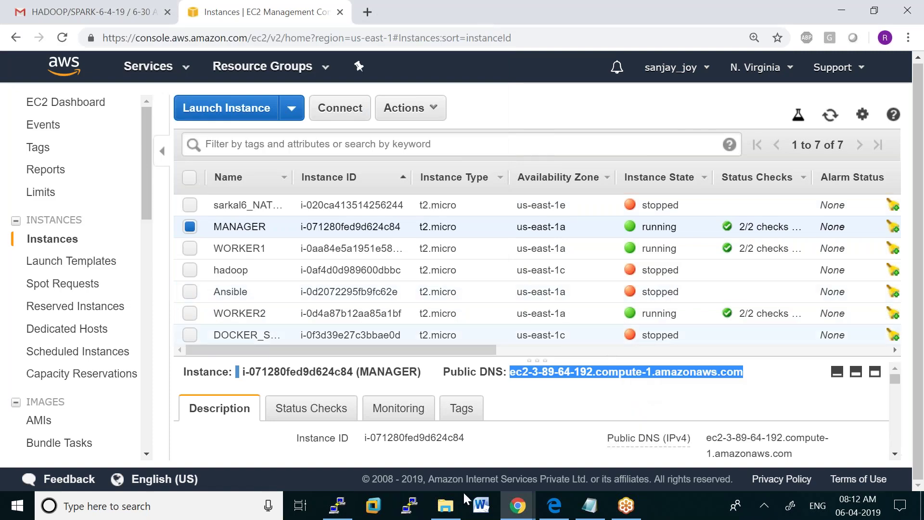
left_click(338, 505)
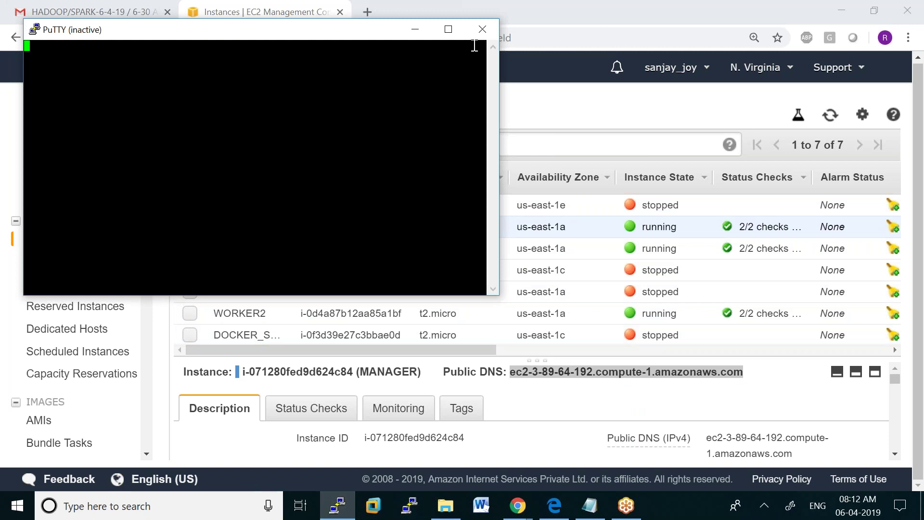
left_click(482, 30)
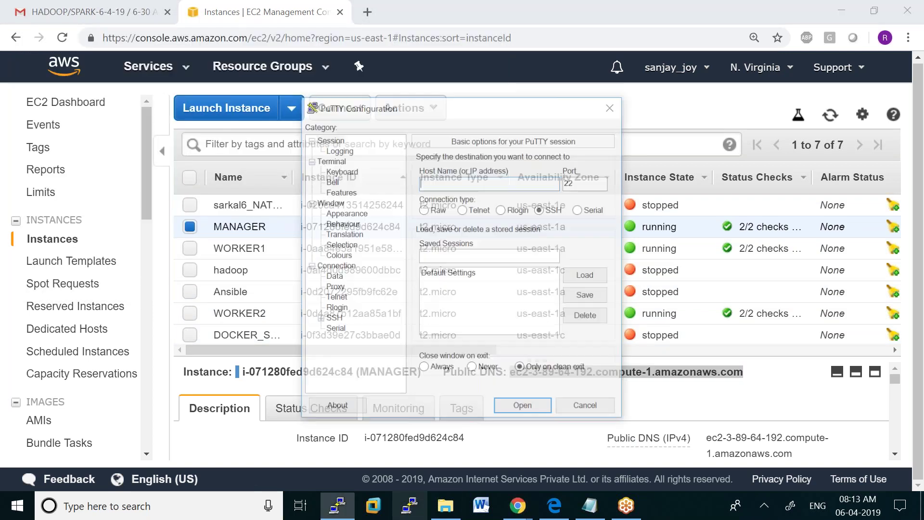
key("ctrl+v")
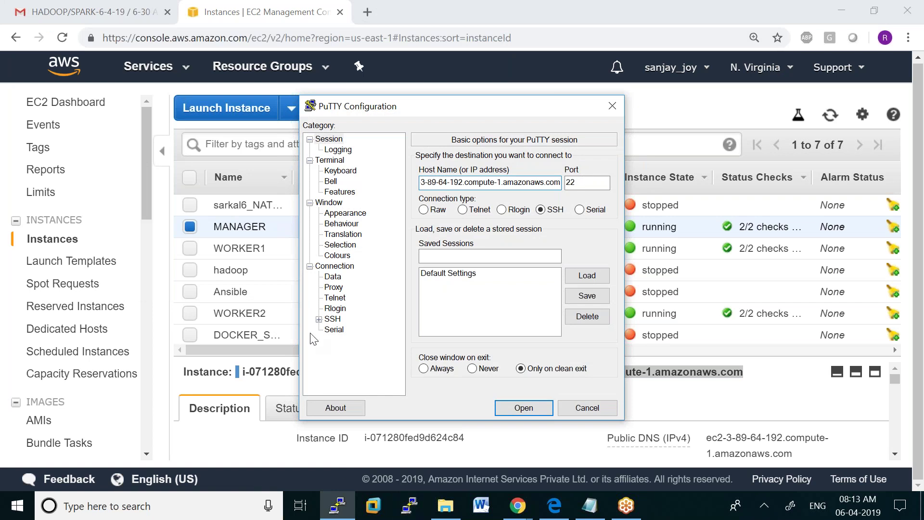
Connect using the smiram6.ppk key, log in as ubuntu, and maximize the terminal
left_click(319, 319)
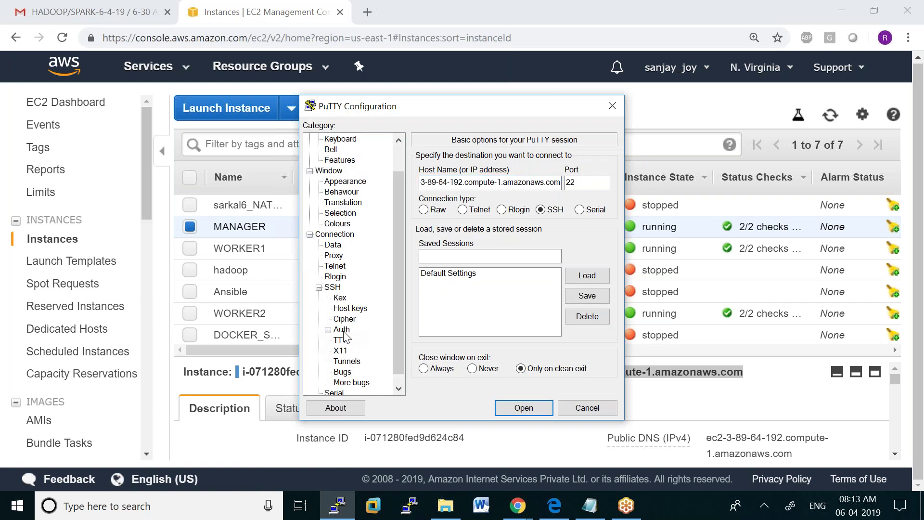
left_click(342, 329)
left_click(585, 307)
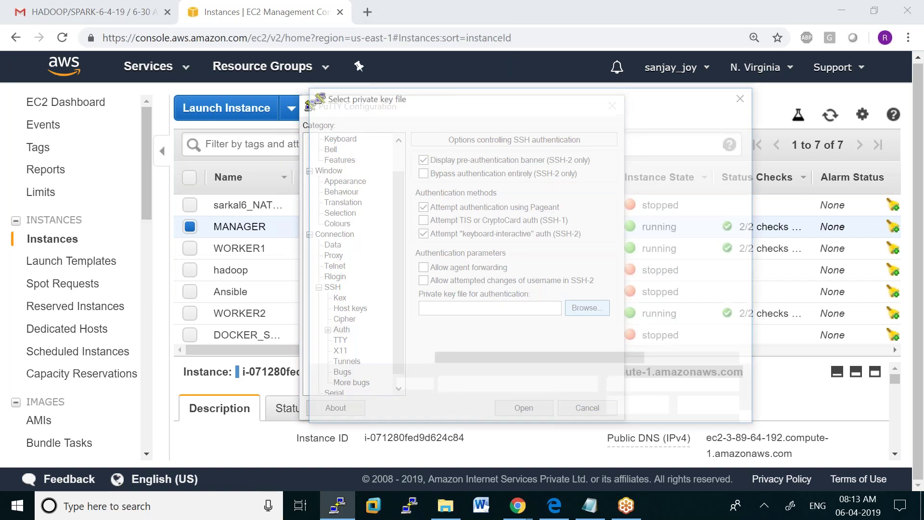
left_click_drag(749, 224, 595, 369)
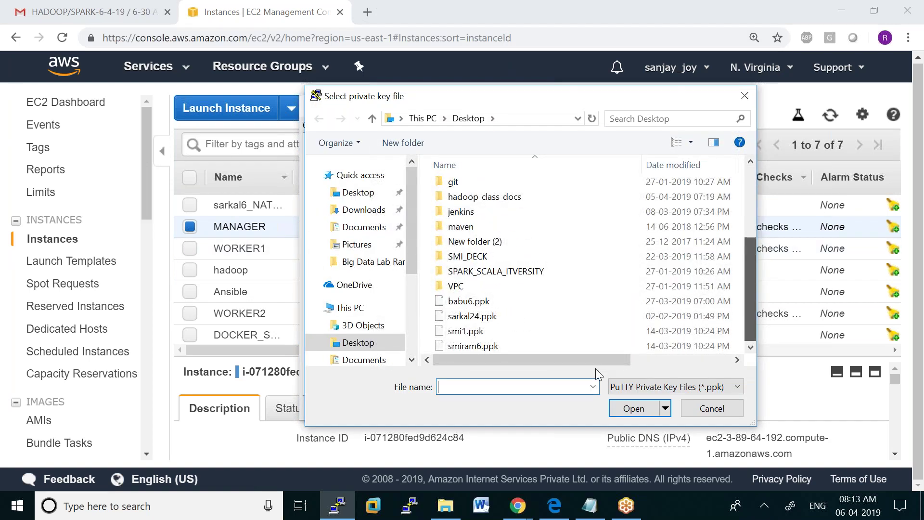
left_click(479, 349)
double_click(478, 349)
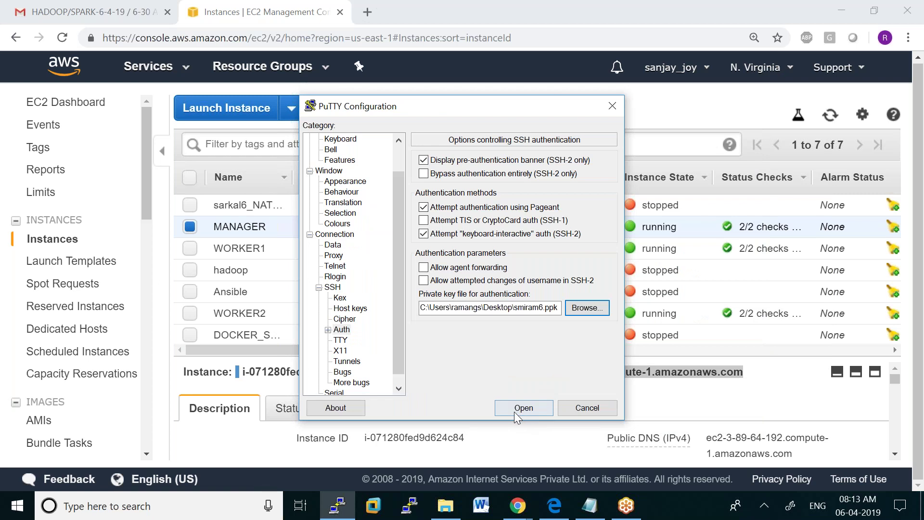
left_click(516, 411)
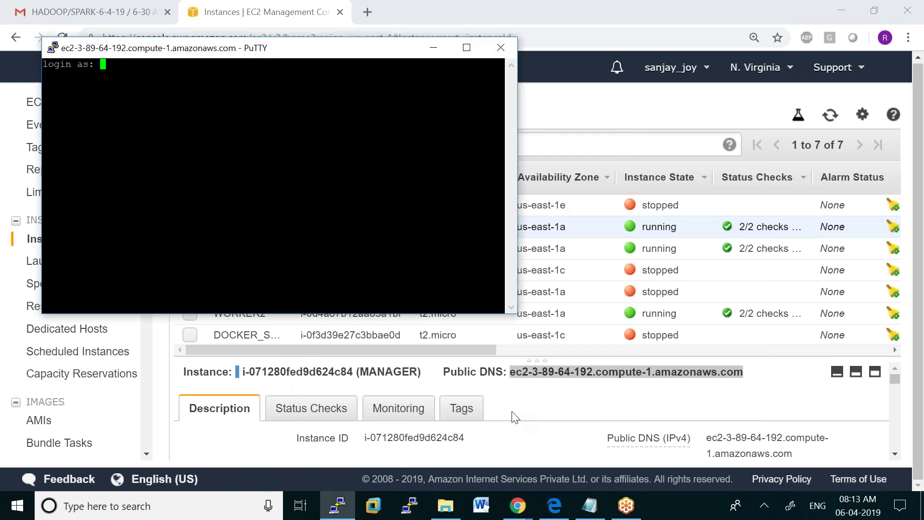
type("ubuntu")
key("Return")
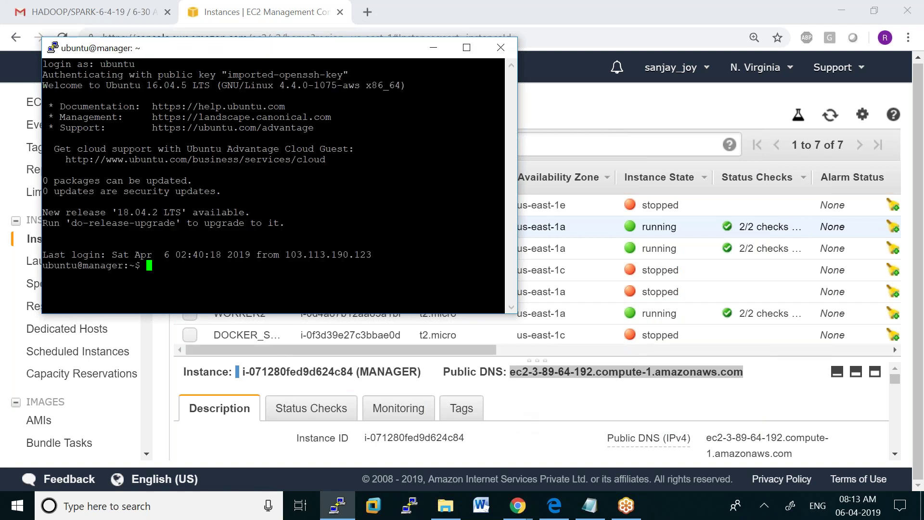
left_click(466, 47)
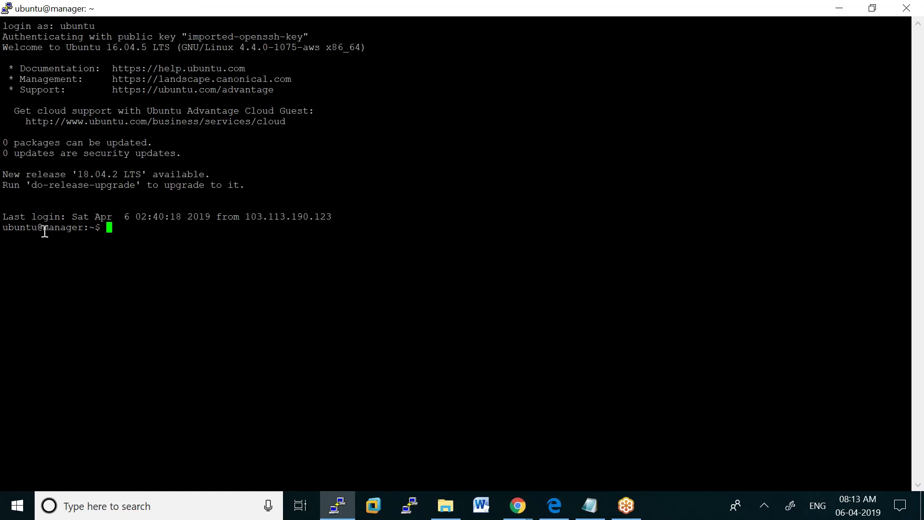
Change the manager terminal's font to bold 14-point Courier New
right_click(376, 5)
left_click(455, 192)
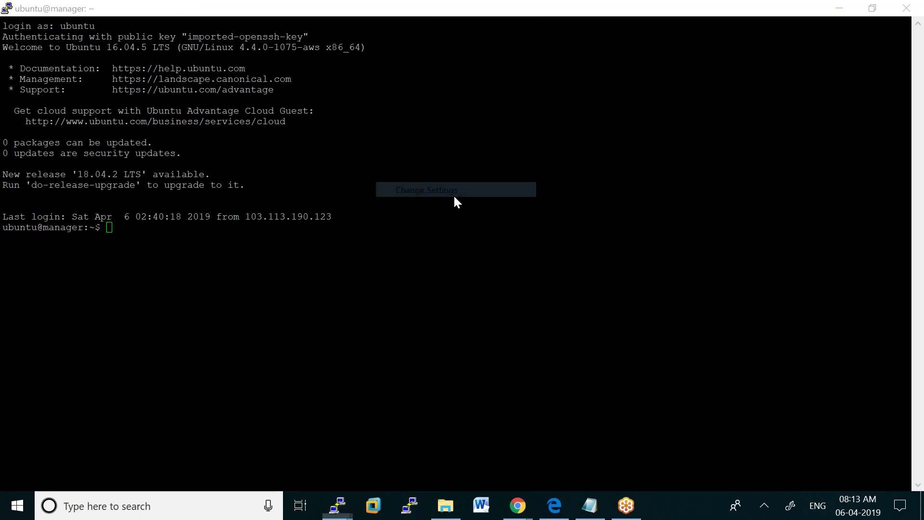
left_click(361, 215)
left_click(578, 246)
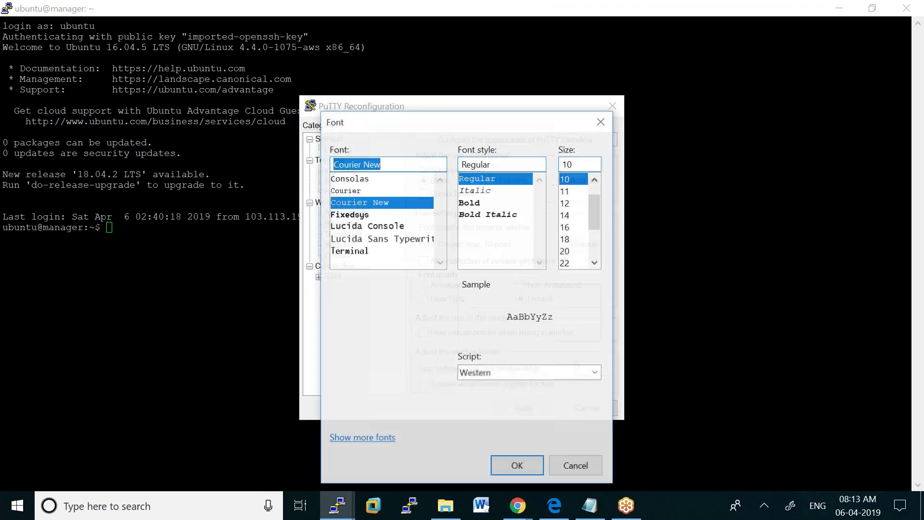
left_click(565, 214)
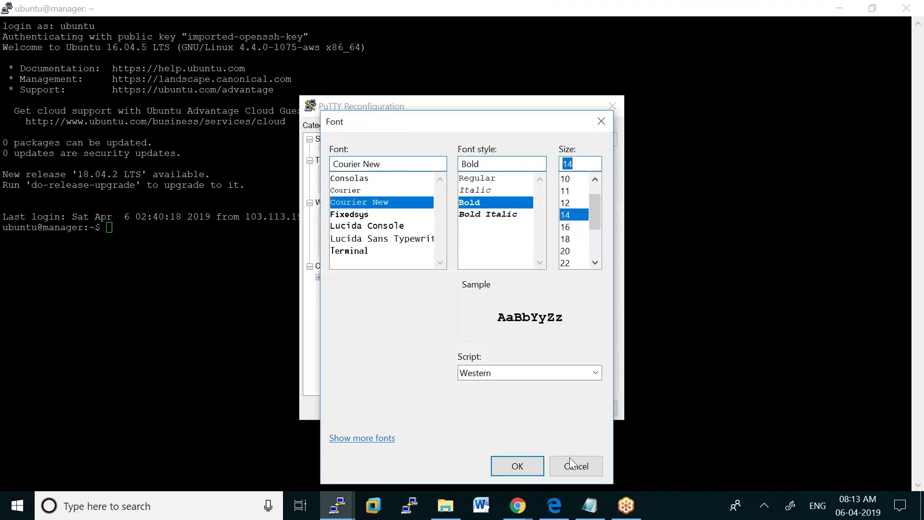
left_click(517, 466)
Set the Default Background red value to 100 and apply the changes
left_click(339, 256)
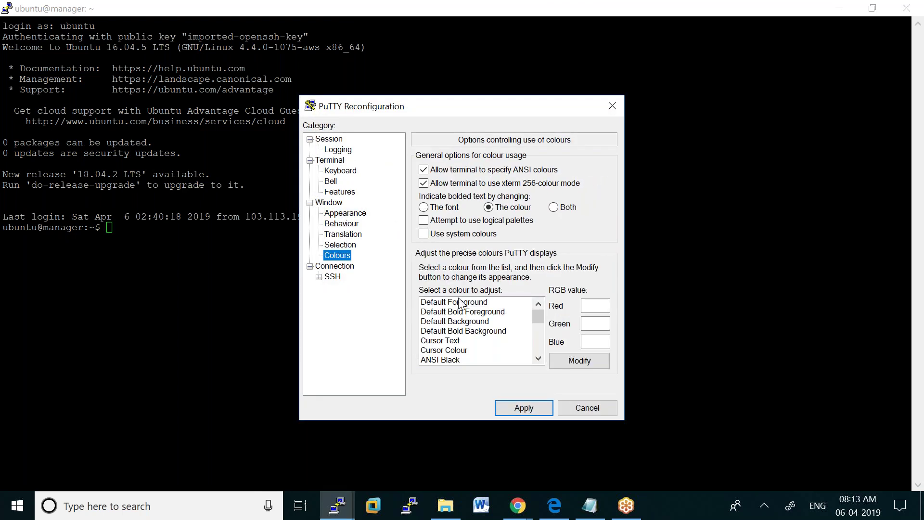
left_click(466, 321)
double_click(585, 305)
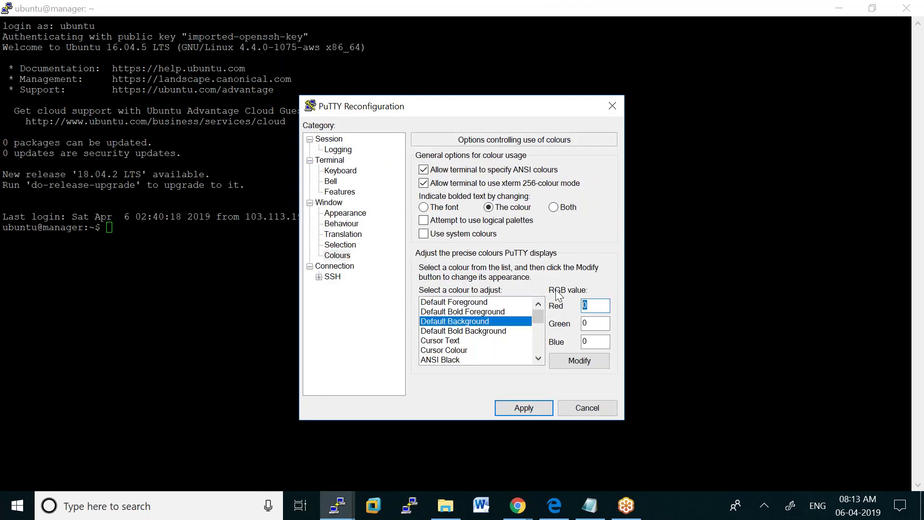
type("100")
left_click(522, 408)
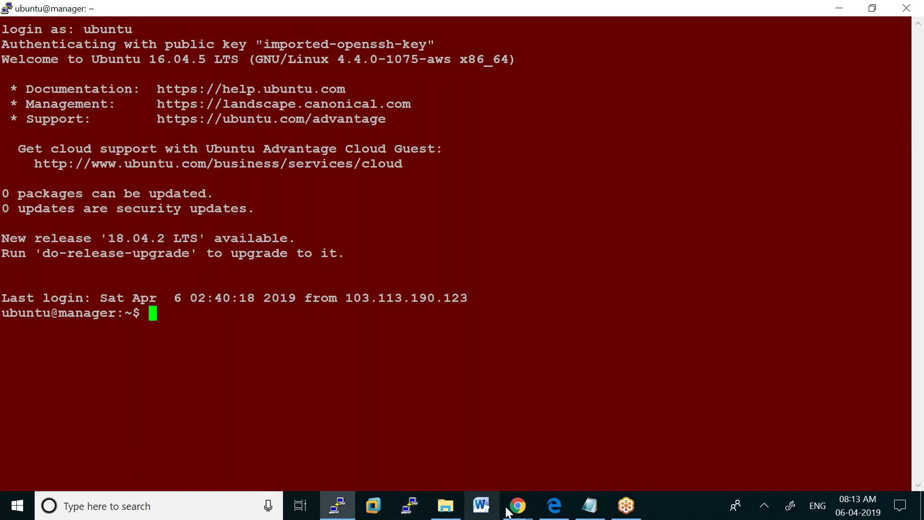
Copy WORKER1's public DNS name from the EC2 instances console
mouse_move(520, 514)
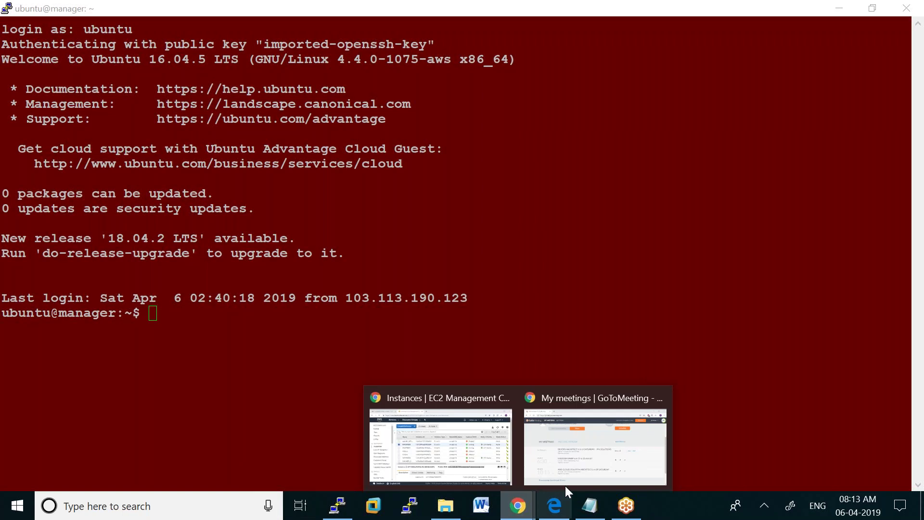
left_click(450, 440)
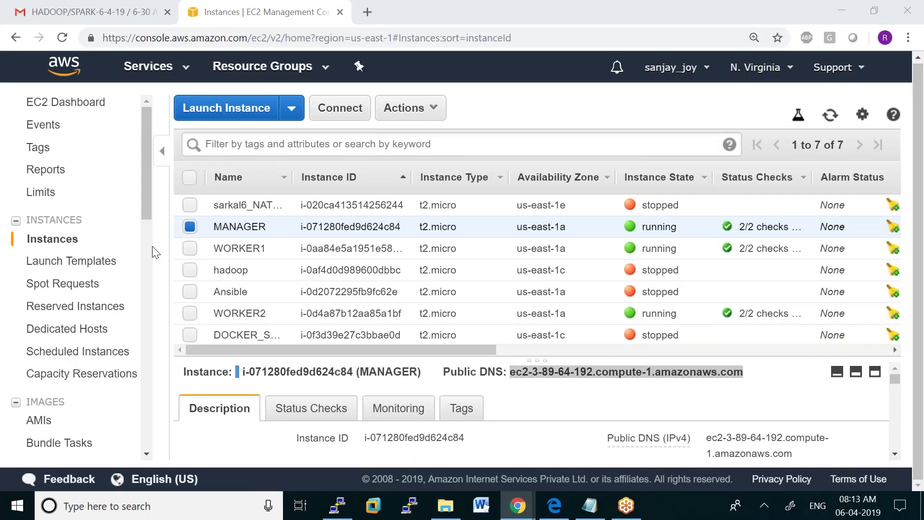
left_click(190, 251)
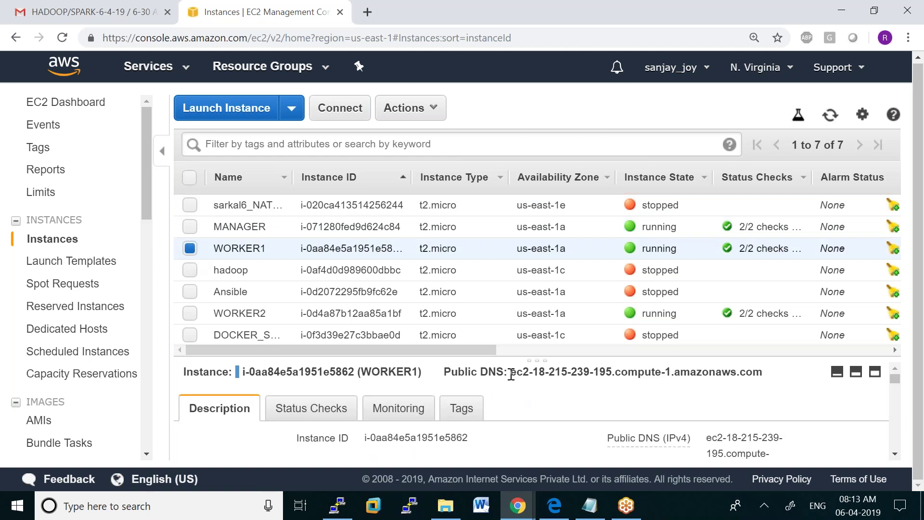
left_click_drag(509, 374, 781, 376)
key("ctrl+c")
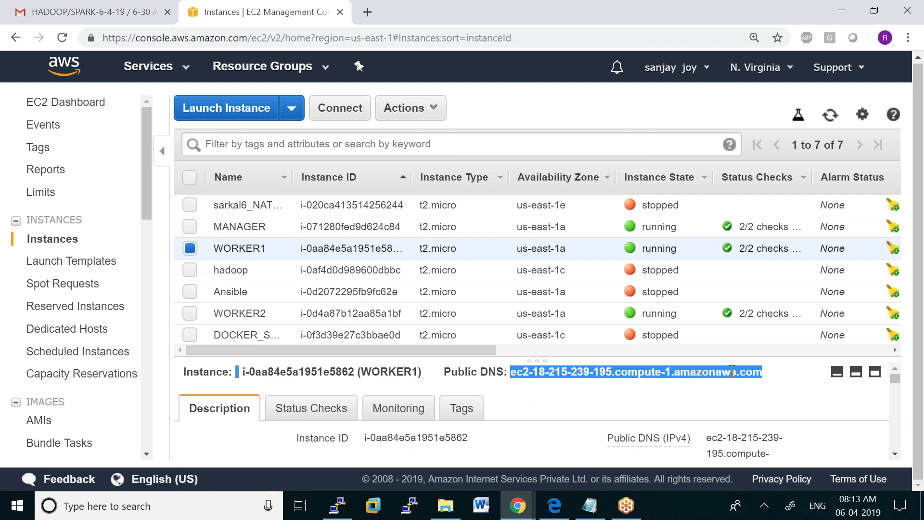
right_click(618, 372)
left_click(642, 382)
Start a new PuTTY session with WORKER1's DNS name as the host
left_click(337, 505)
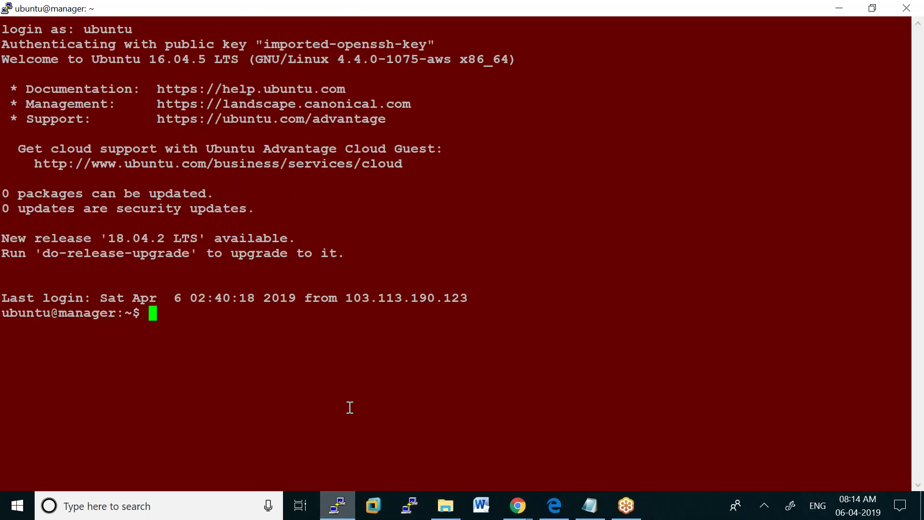
right_click(469, 3)
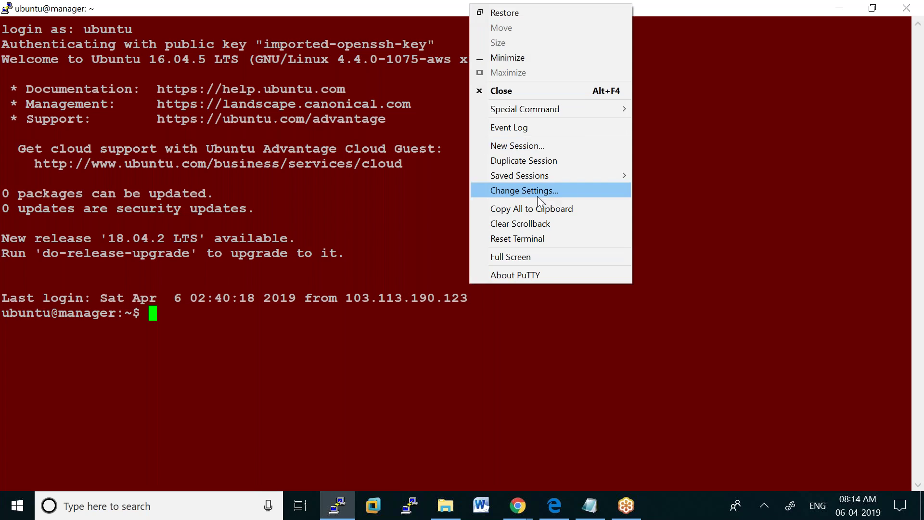
left_click(519, 145)
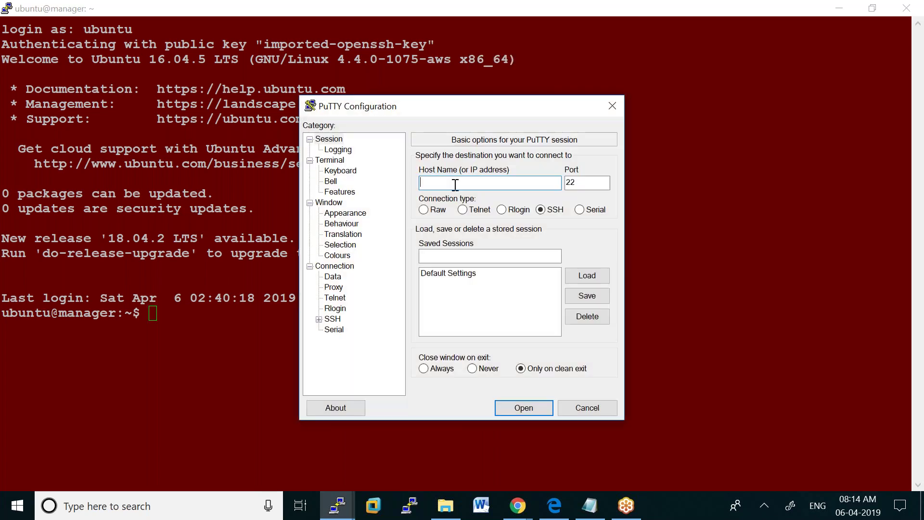
key("ctrl+v")
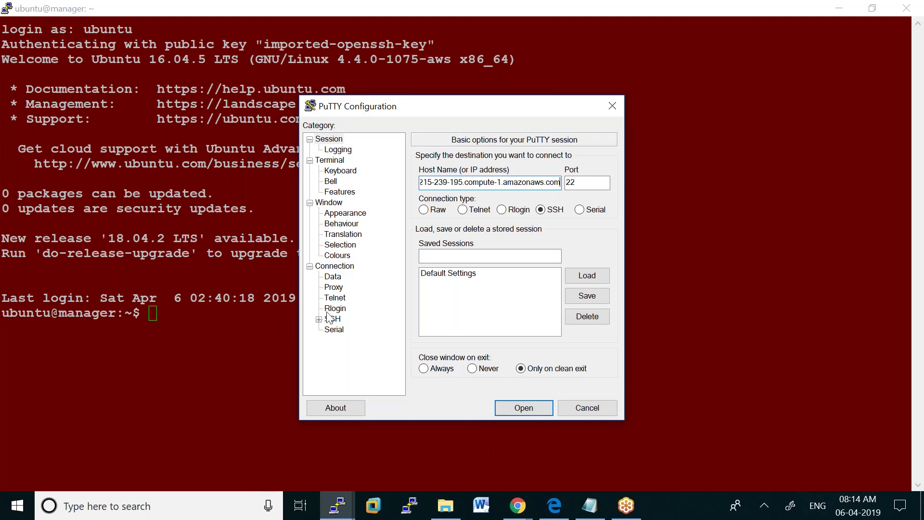
Set smiram6.ppk as the SSH authentication key and connect to WORKER1
left_click(318, 319)
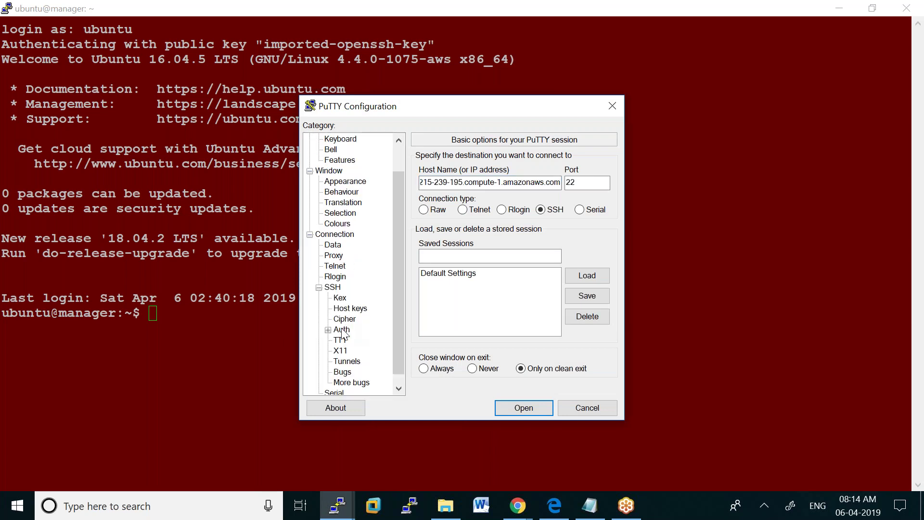
left_click(341, 330)
left_click(586, 308)
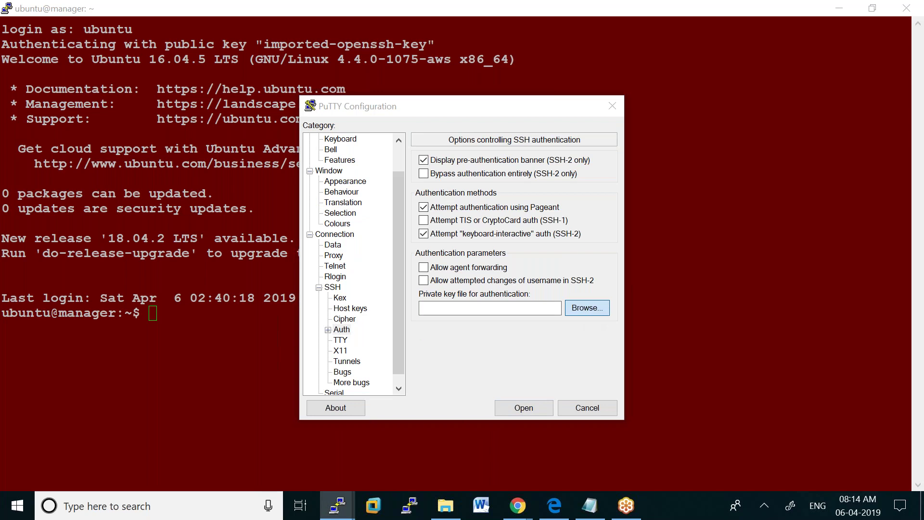
left_click_drag(755, 241, 758, 309)
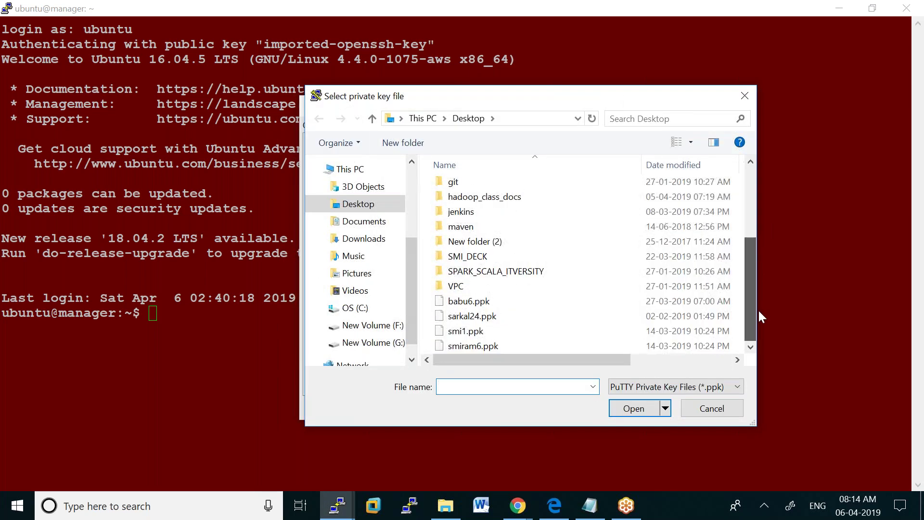
left_click(493, 343)
double_click(493, 342)
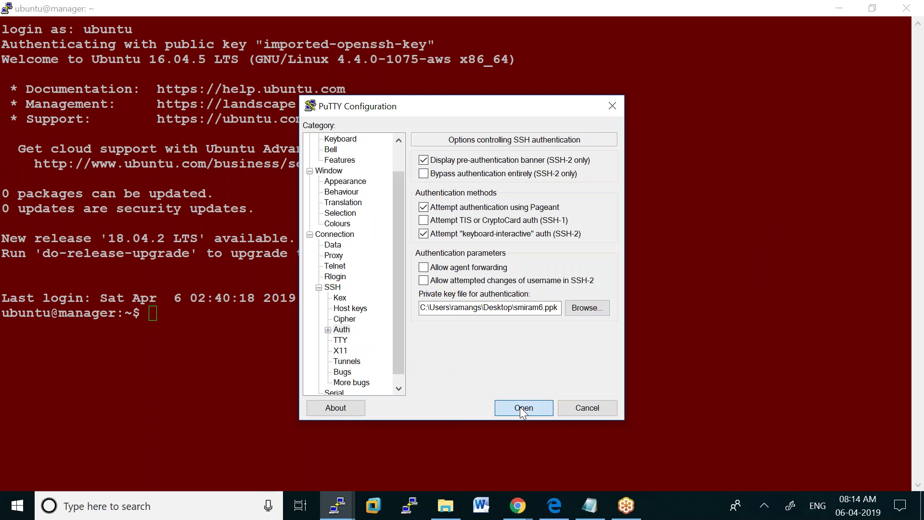
left_click(520, 406)
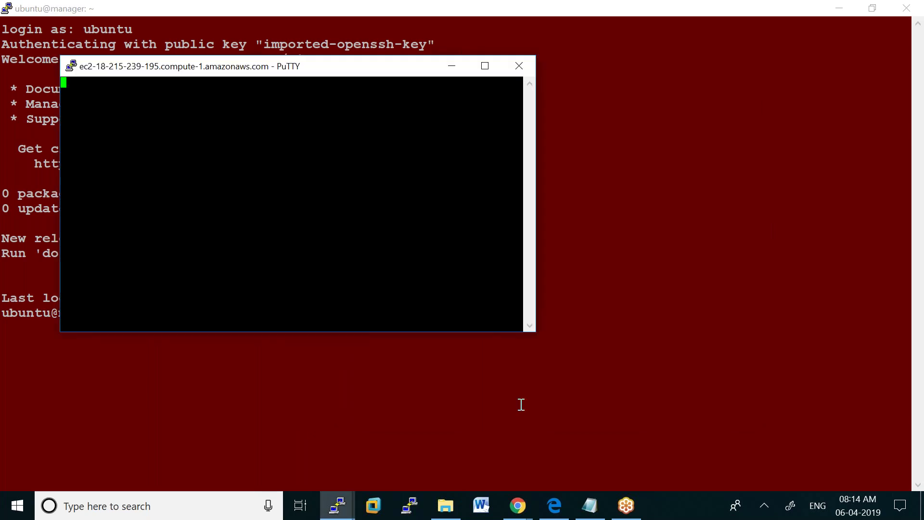
Accept the host key, log in as ubuntu, maximize, and become root with sudo su -
left_click(457, 356)
type("ubuntu")
key("Return")
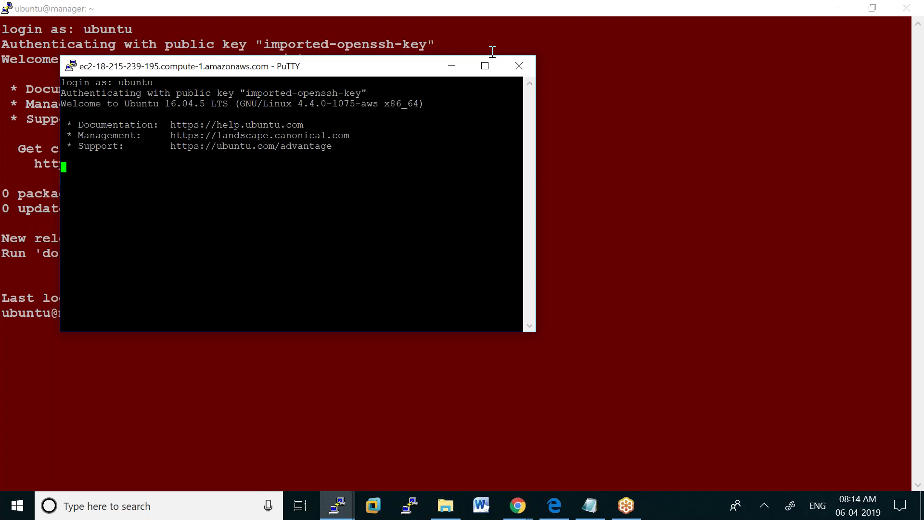
left_click(485, 65)
type("sudo su -")
key("Return")
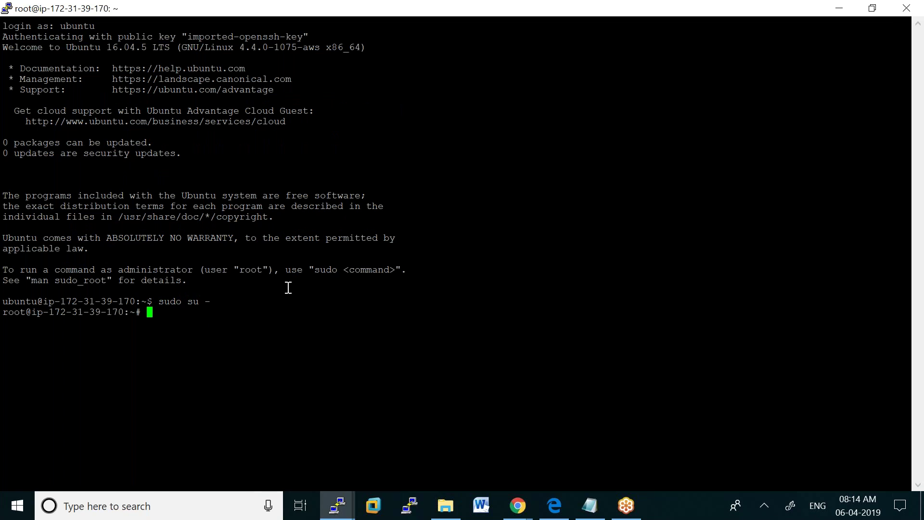
Replace the name in /etc/hostname with worker1 in vi and save
type("vi /etc/hostname")
key("Return")
key("x")
key("x")
key("x")
key("x")
key("x")
key("x")
key("x")
key("x")
key("x")
key("x")
key("x")
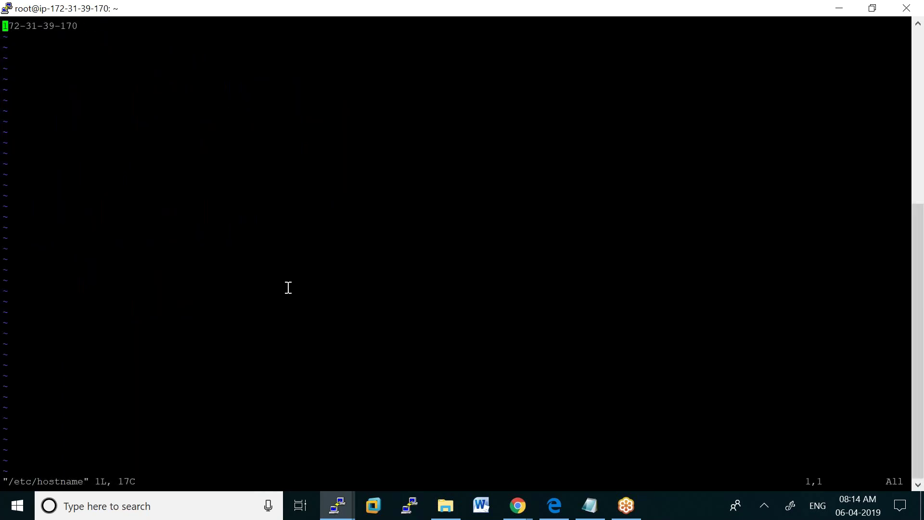
key("x")
key("x")
key("x")
type("iworker1")
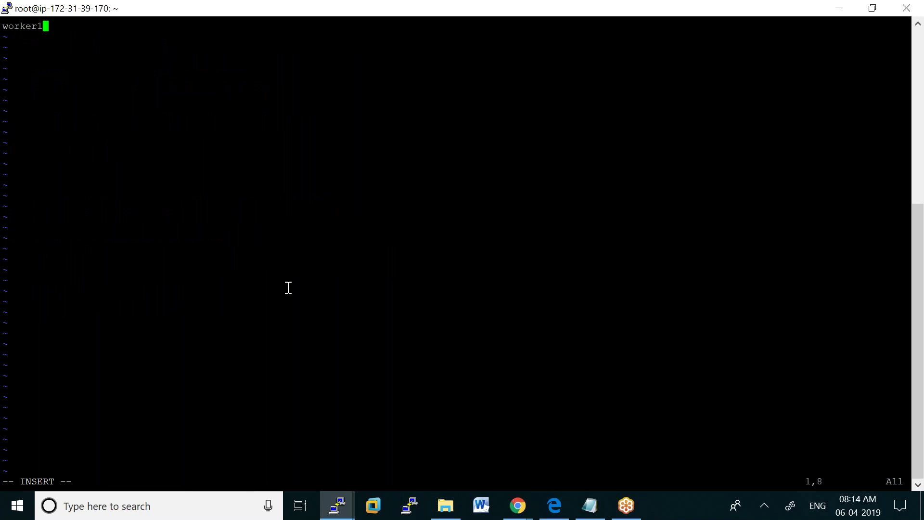
key("Escape")
type(":wq")
key("Return")
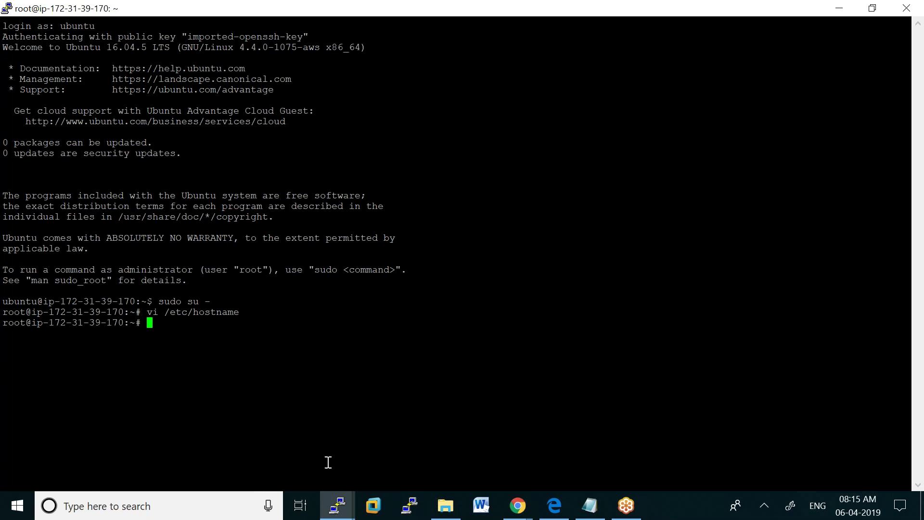
Copy WORKER2's public DNS name from the EC2 instances console
left_click(338, 504)
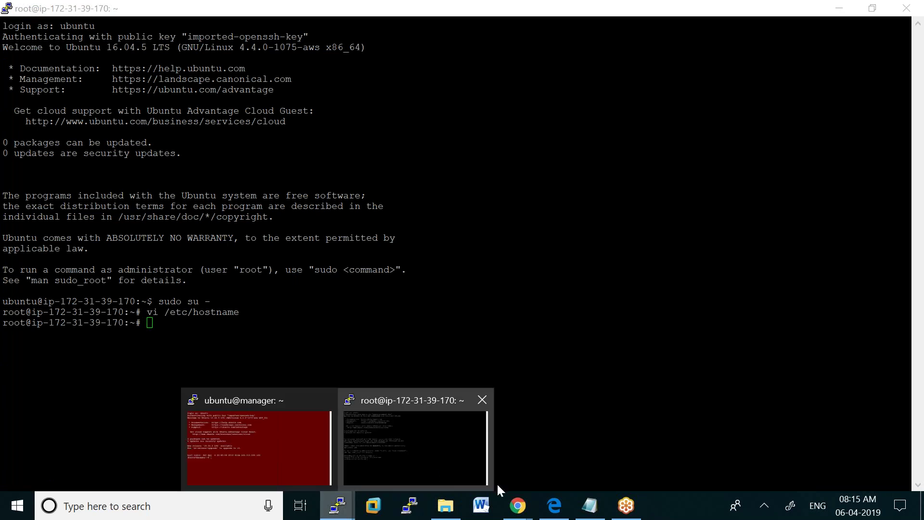
mouse_move(517, 506)
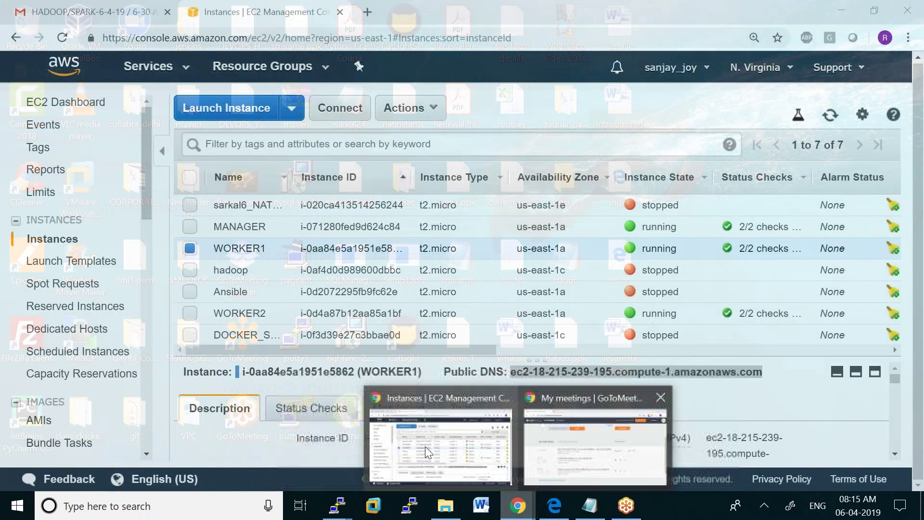
left_click(426, 446)
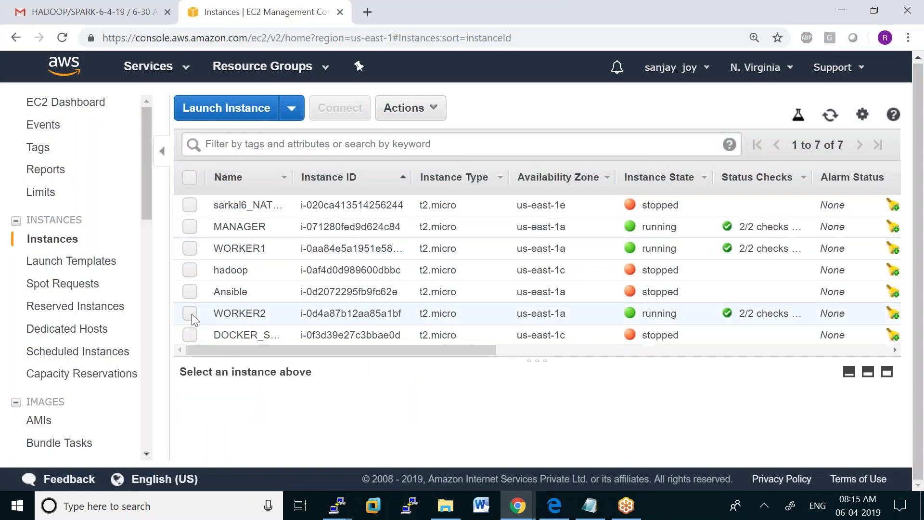
left_click(190, 313)
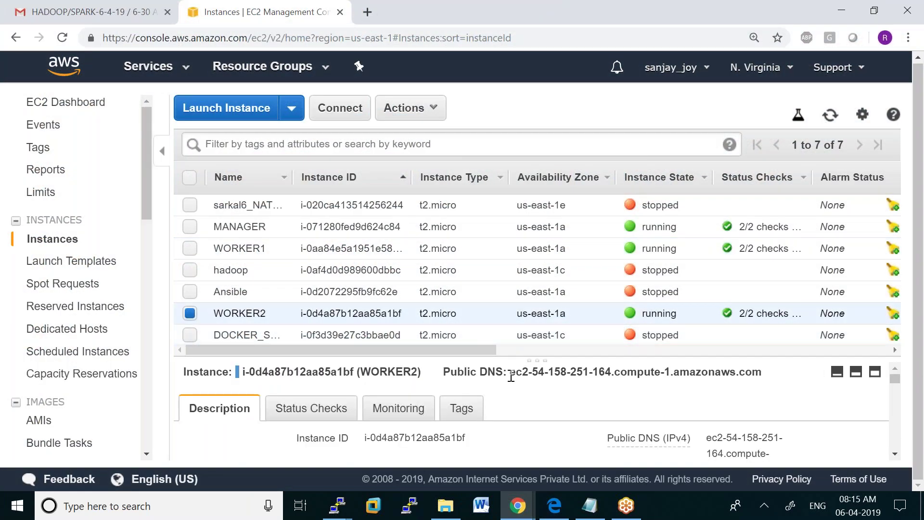
left_click_drag(510, 375, 750, 373)
right_click(749, 374)
left_click(640, 383)
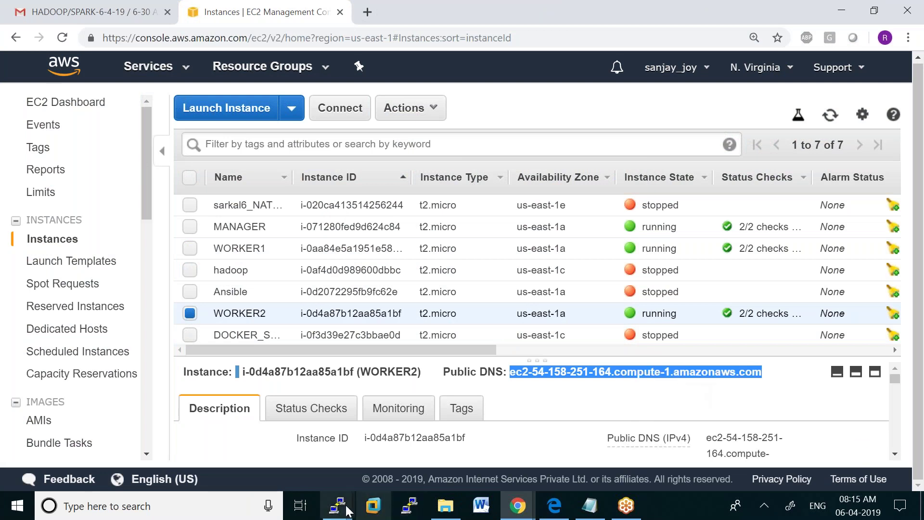
Start a new PuTTY session with WORKER2's DNS name as the host
mouse_move(338, 505)
left_click(384, 434)
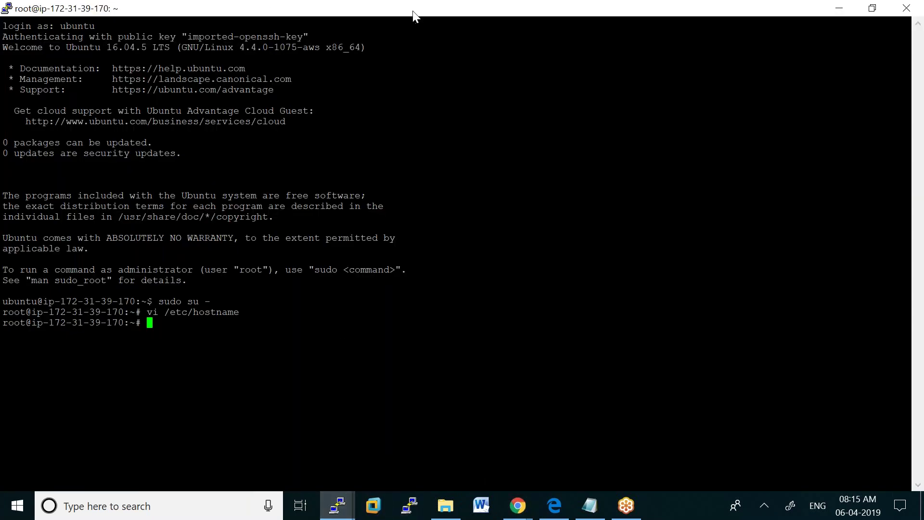
right_click(413, 12)
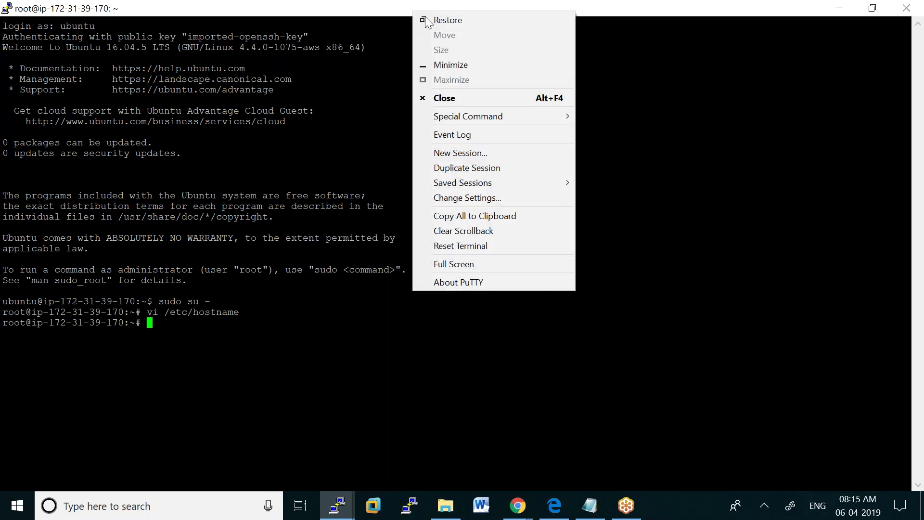
left_click(487, 153)
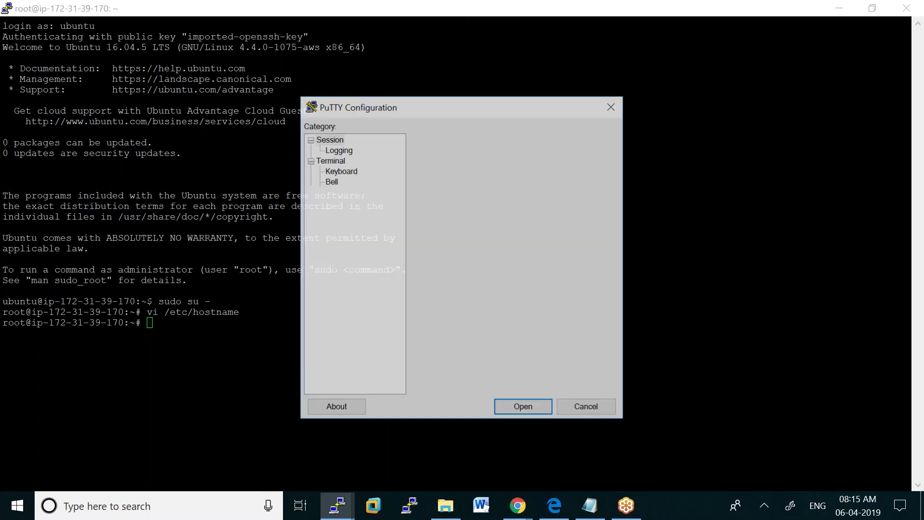
key("ctrl+v")
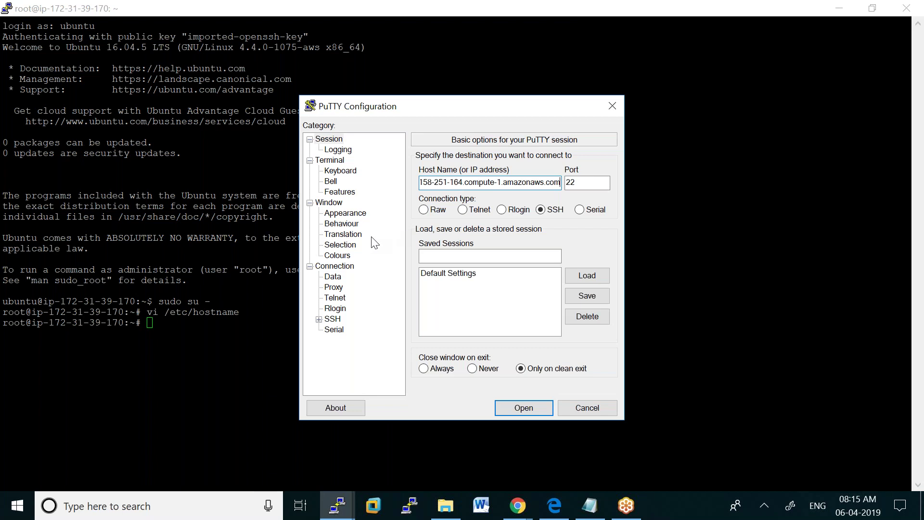
Set smiram6.ppk as the SSH authentication key and connect to WORKER2
left_click(318, 319)
left_click(342, 329)
left_click(587, 308)
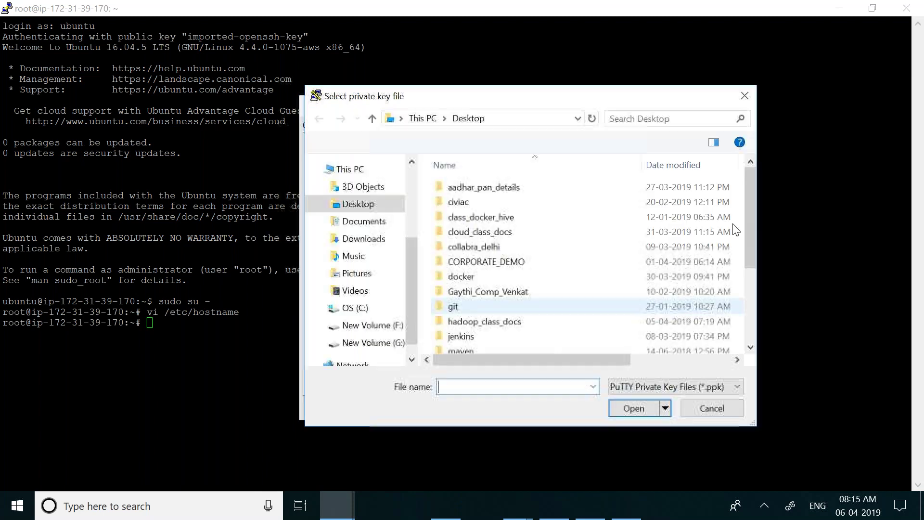
left_click(756, 294)
double_click(527, 345)
left_click(517, 406)
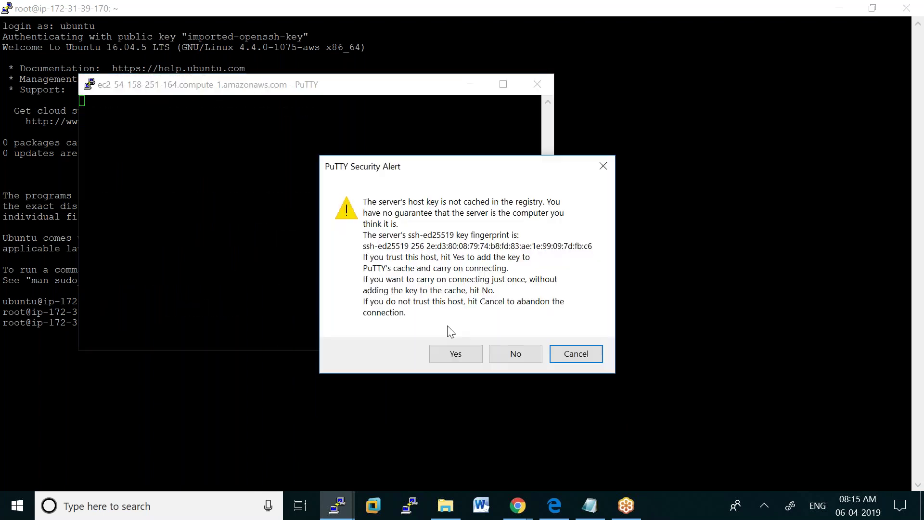
Accept the server's host key and log in as ubuntu
left_click(446, 353)
type("ubuntu")
key("Return")
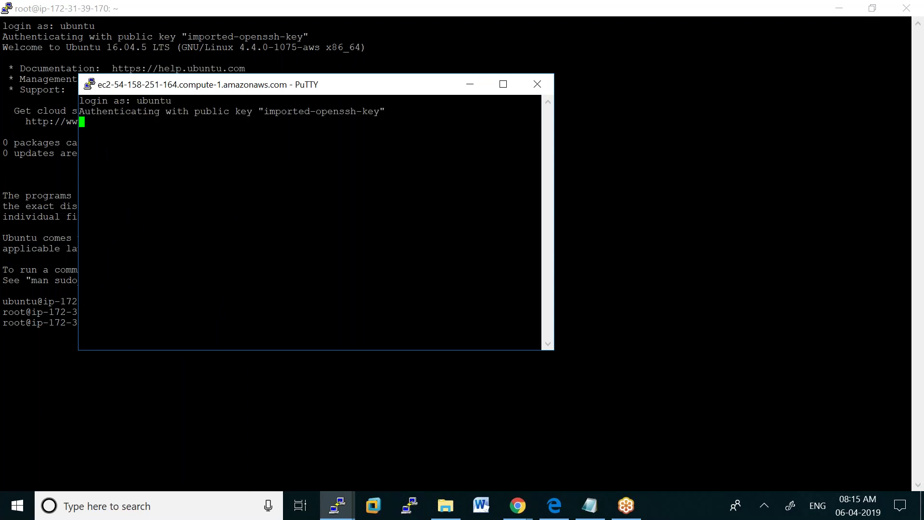
Maximize the WORKER2 window and become root with sudo su -
left_click(504, 84)
type("sudo su -")
key("Return")
Replace the name in /etc/hostname with worker2 in vi and save
type("vi /etc/hostname")
key("Return")
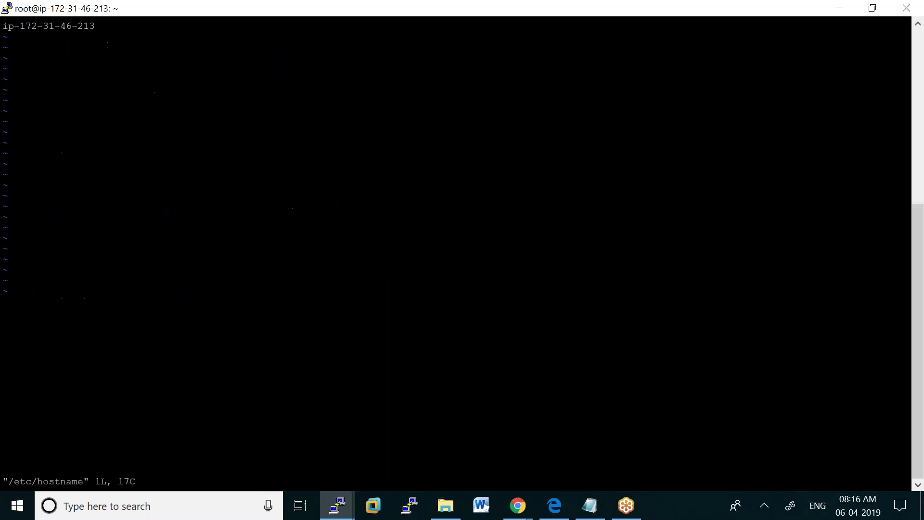
key("x")
key("x")
key("x")
key("x")
key("x")
key("x")
key("x")
key("x")
key("x")
key("x")
key("x")
key("x")
key("x")
type("iworker2")
key("Escape")
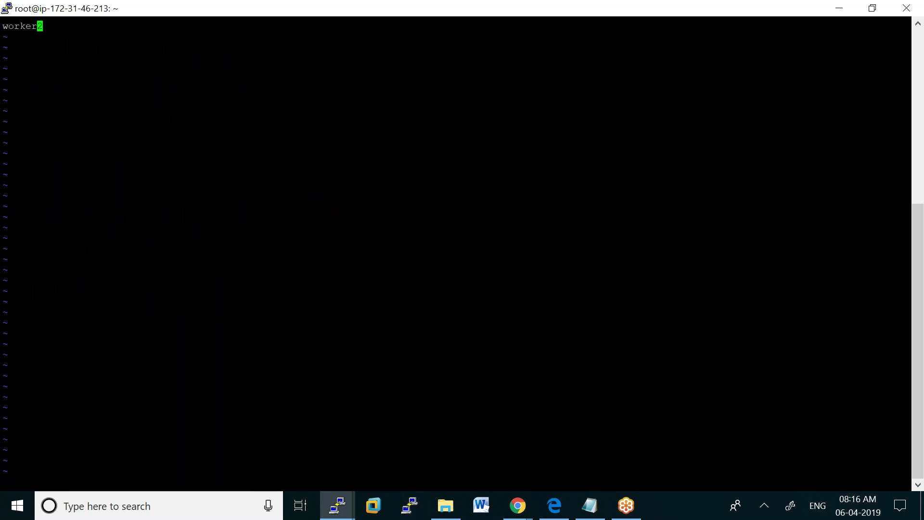
type(":wq")
key("Return")
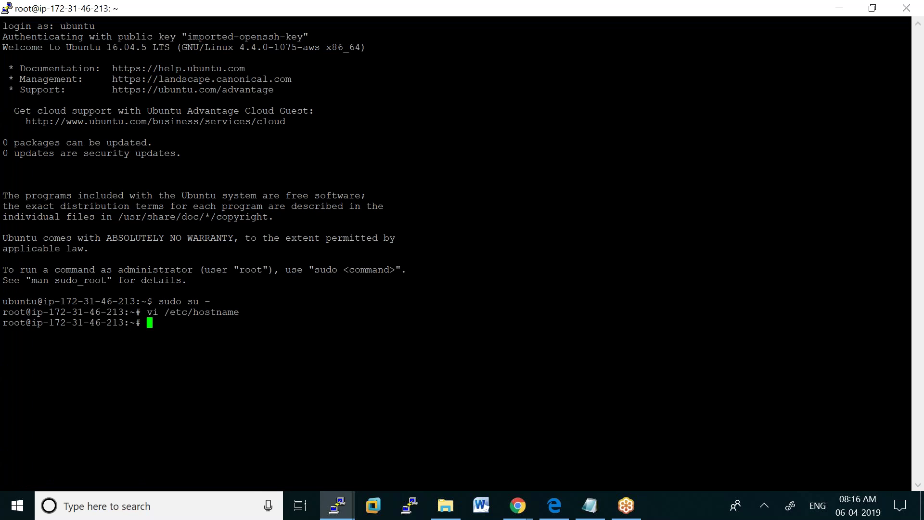
Shut down WORKER2 with init 0, reboot the other server with init 6, and close the terminals
type("init 0")
key("Return")
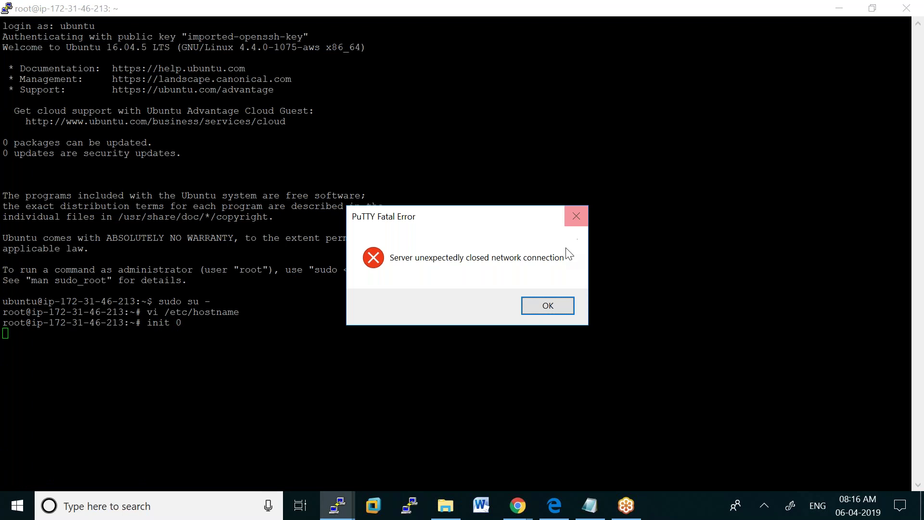
left_click(530, 310)
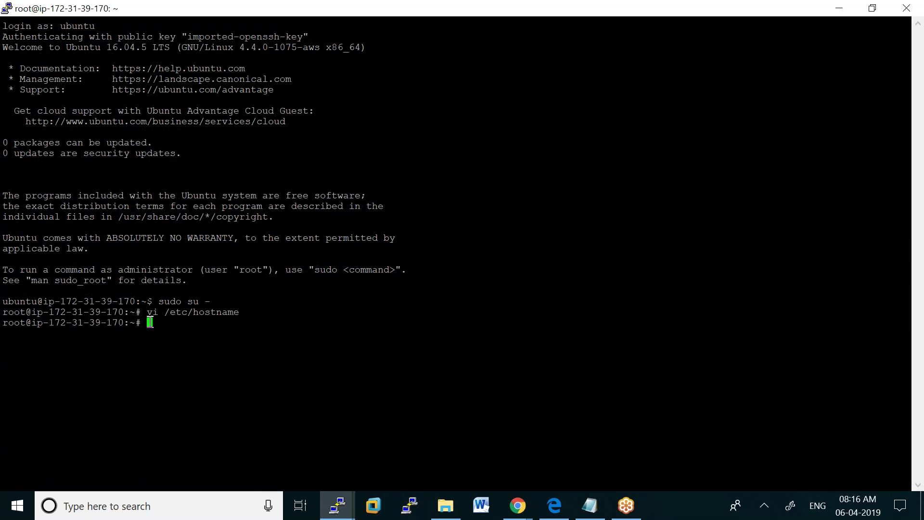
type("init 6")
key("Return")
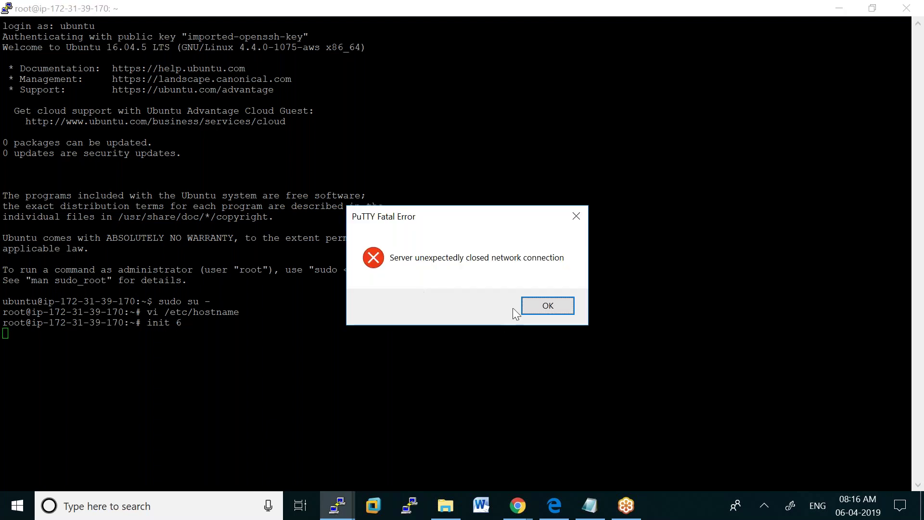
left_click(535, 305)
left_click(906, 8)
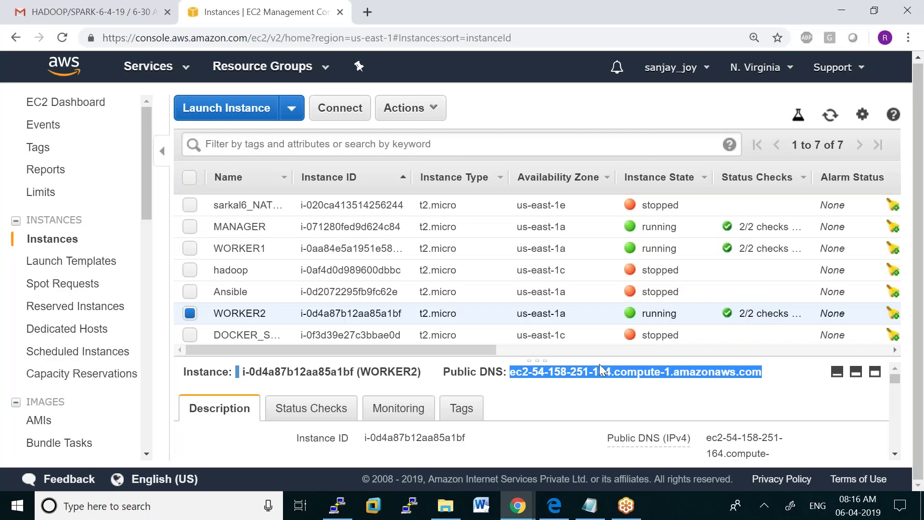
Copy WORKER2's public DNS again and paste it as a new PuTTY session's host
right_click(599, 364)
left_click(620, 378)
left_click(337, 505)
right_click(504, 9)
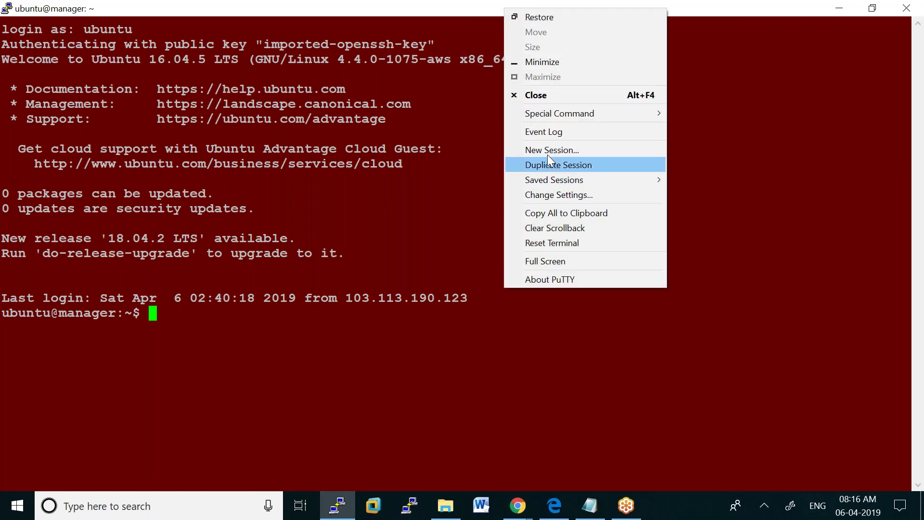
left_click(548, 152)
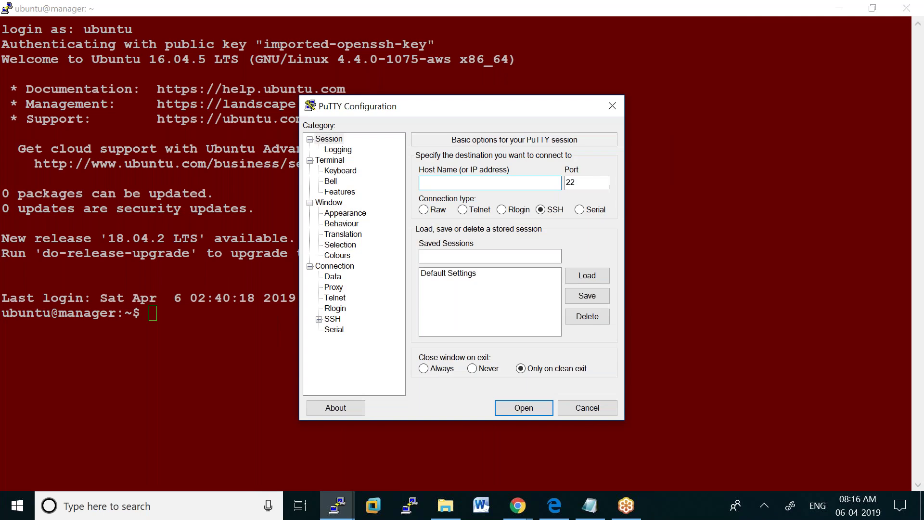
key("ctrl+v")
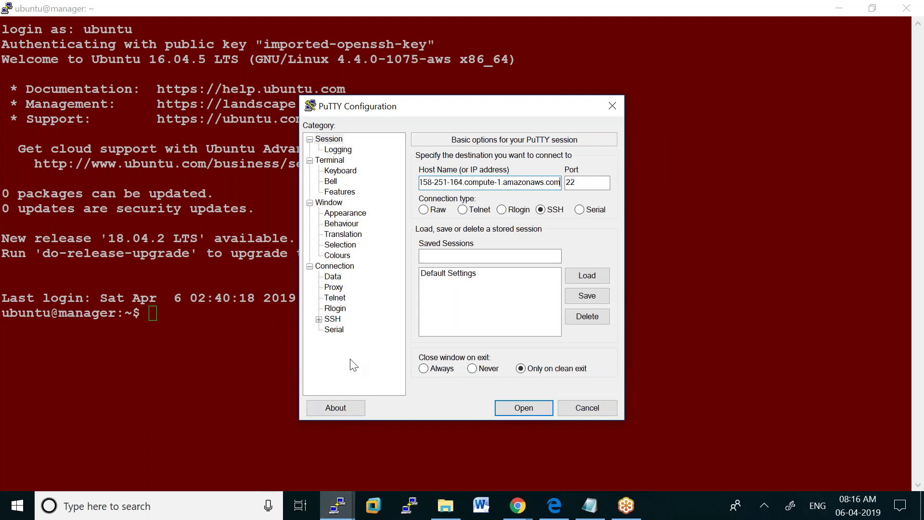
Set smiram6.ppk as the SSH key and open the connection to WORKER2
left_click(318, 319)
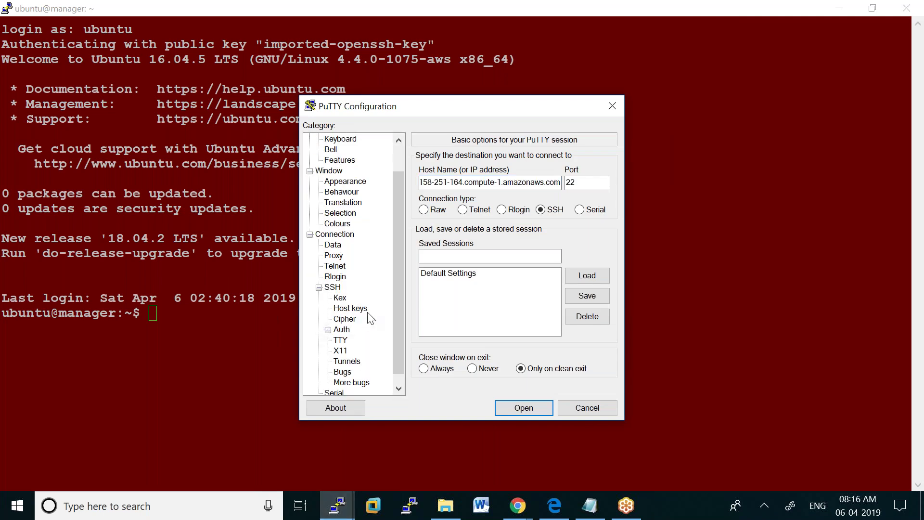
left_click(342, 330)
left_click(585, 308)
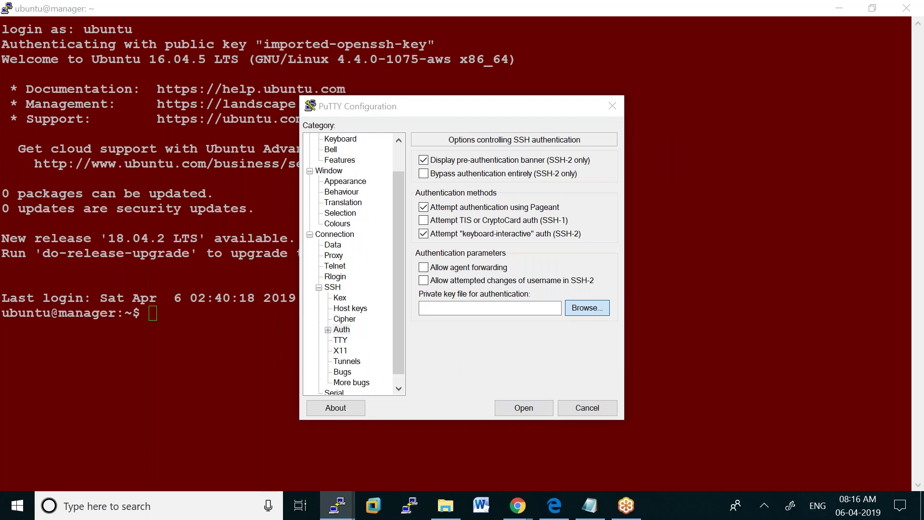
left_click_drag(750, 226, 762, 346)
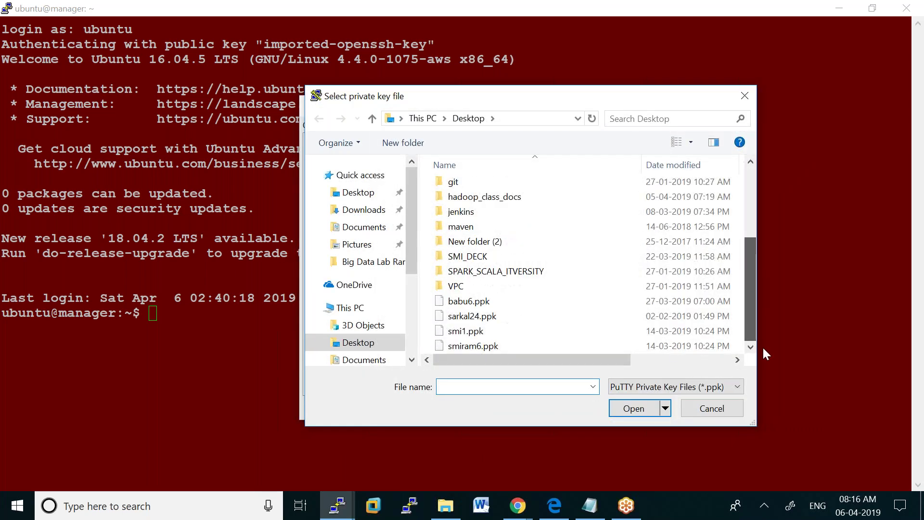
double_click(557, 348)
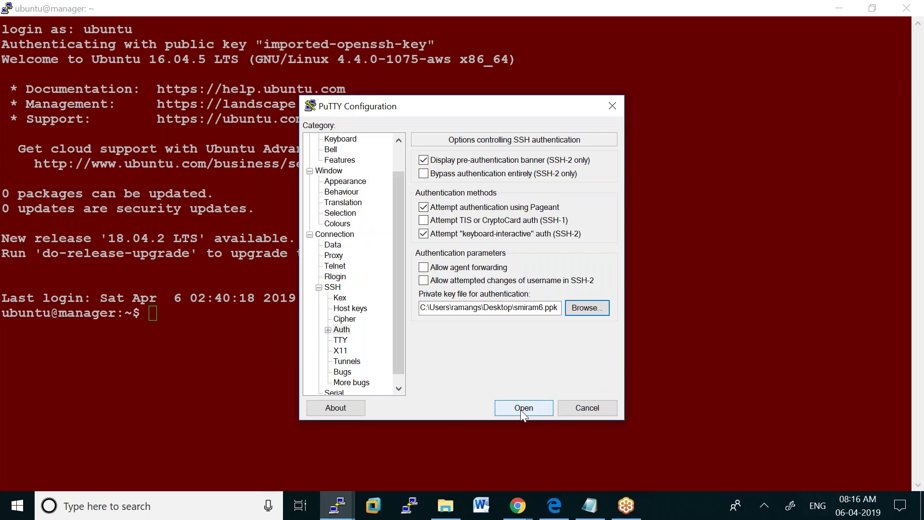
left_click(524, 408)
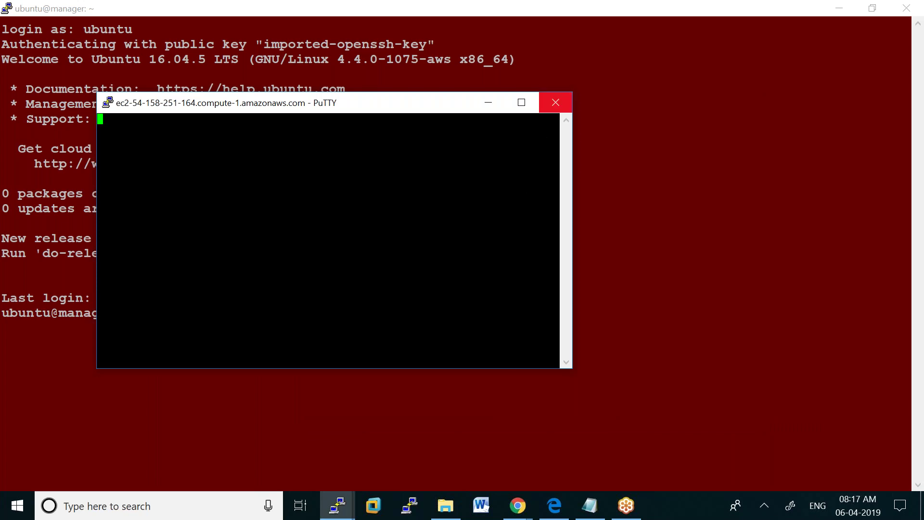
Close the blank WORKER2 session window, confirm, and return to the EC2 console
left_click(555, 102)
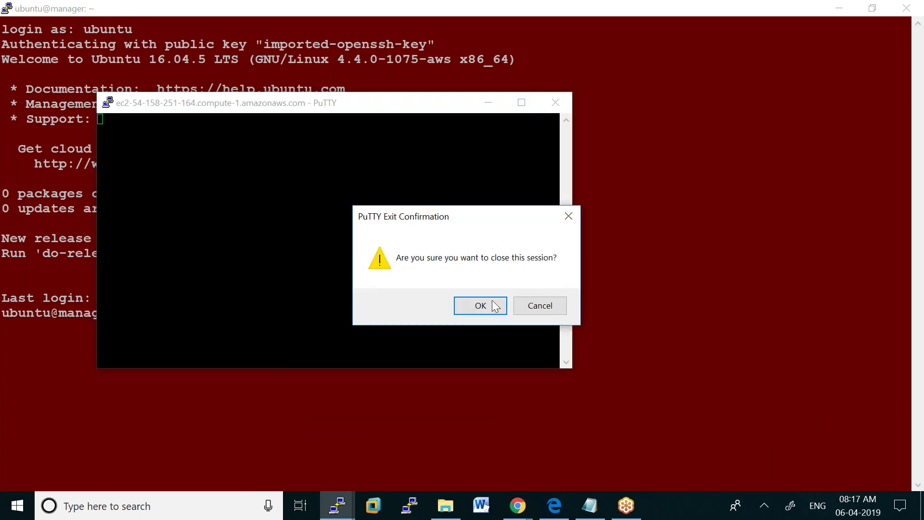
left_click(480, 305)
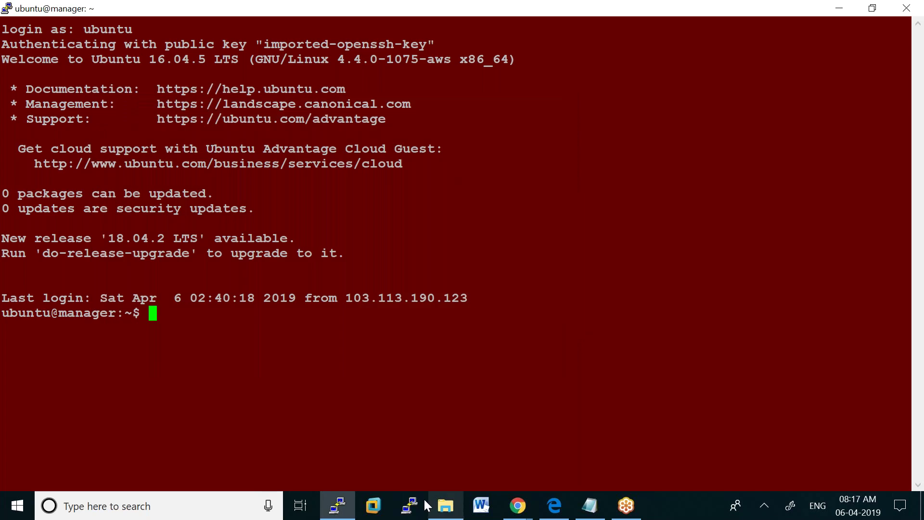
mouse_move(520, 508)
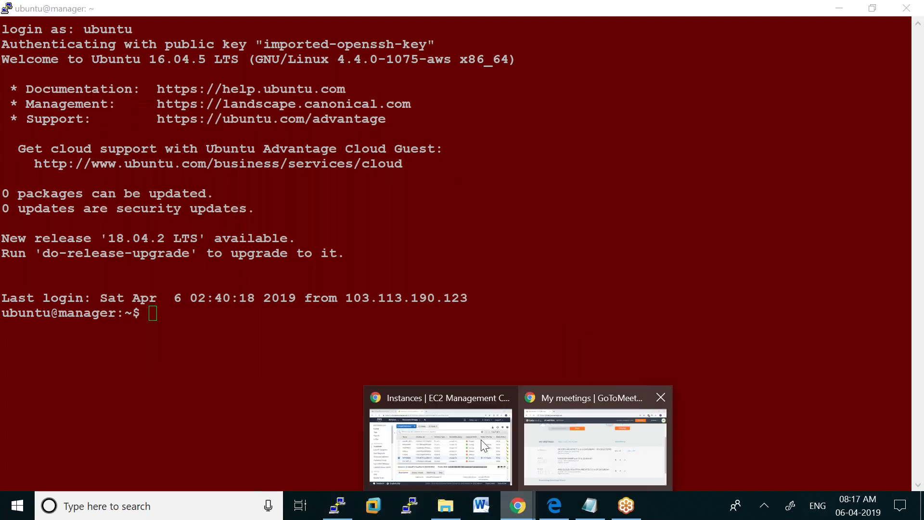
left_click(460, 438)
Copy WORKER2's public DNS and paste it as the host of a new PuTTY session
right_click(578, 372)
left_click(599, 381)
left_click(411, 504)
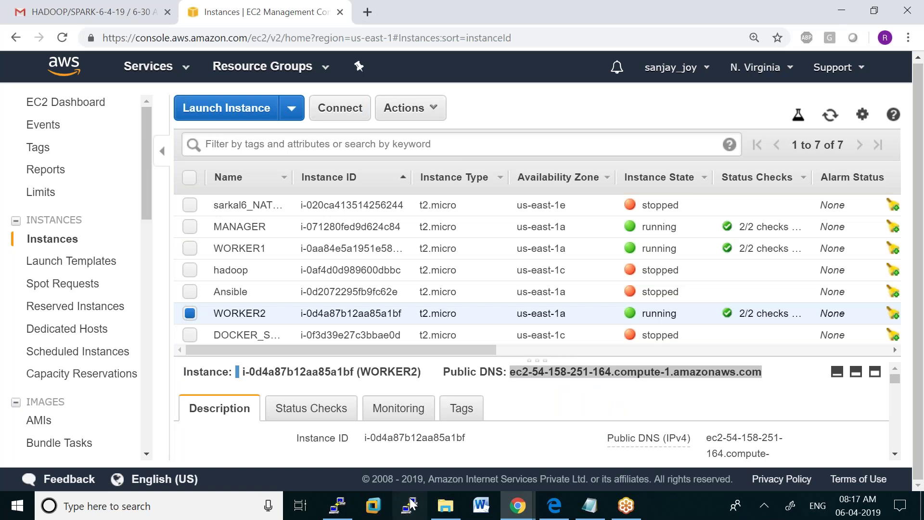
key("ctrl+v")
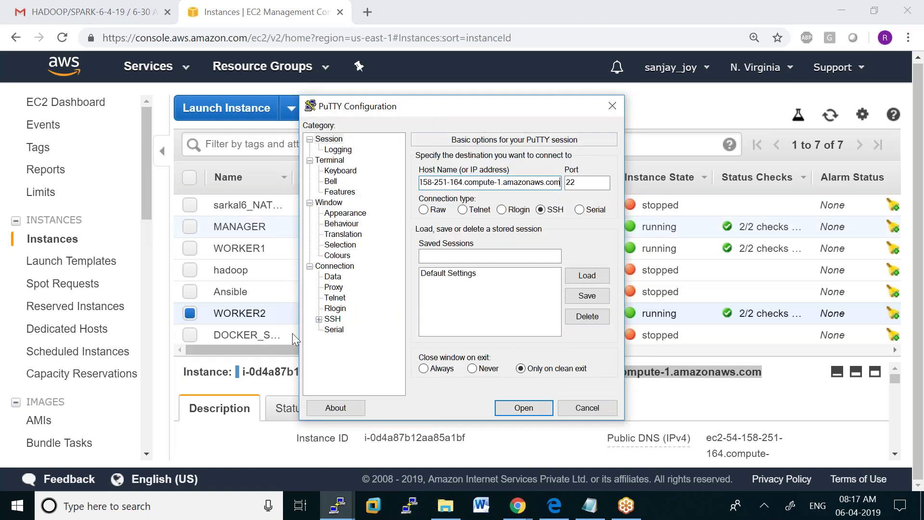
Connect using the smiram6.ppk key, then close the stalled blank window and confirm
left_click(319, 319)
left_click(342, 329)
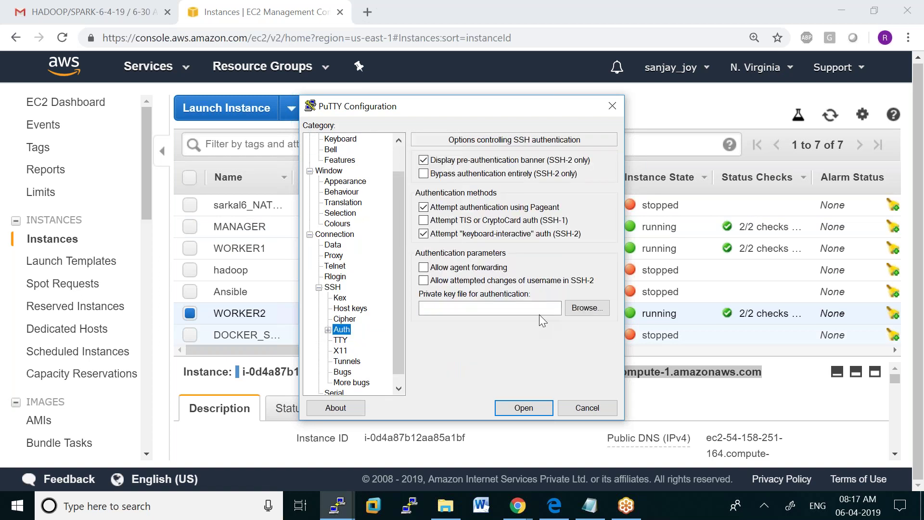
left_click(587, 307)
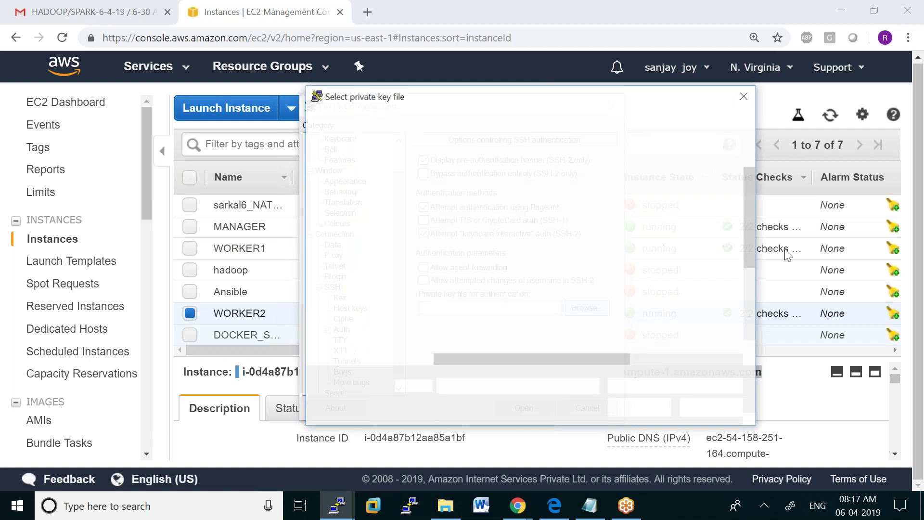
double_click(492, 346)
left_click(520, 409)
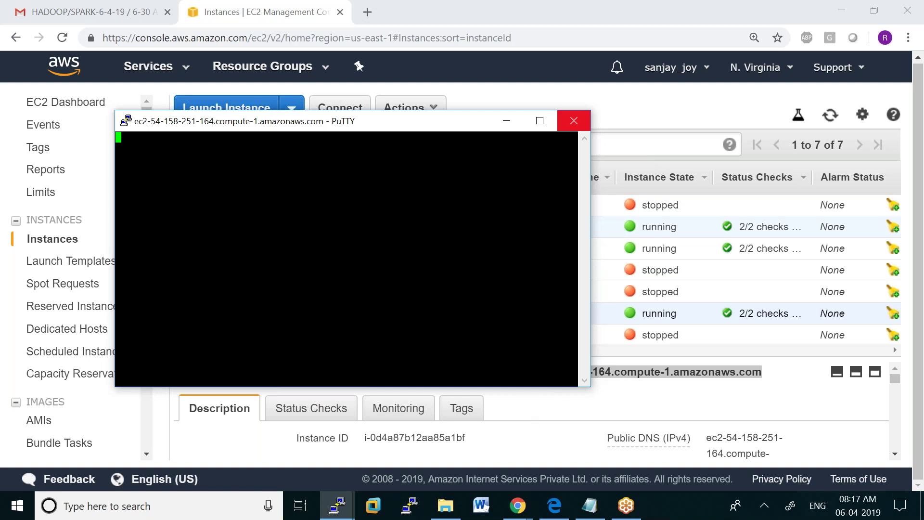
left_click(574, 120)
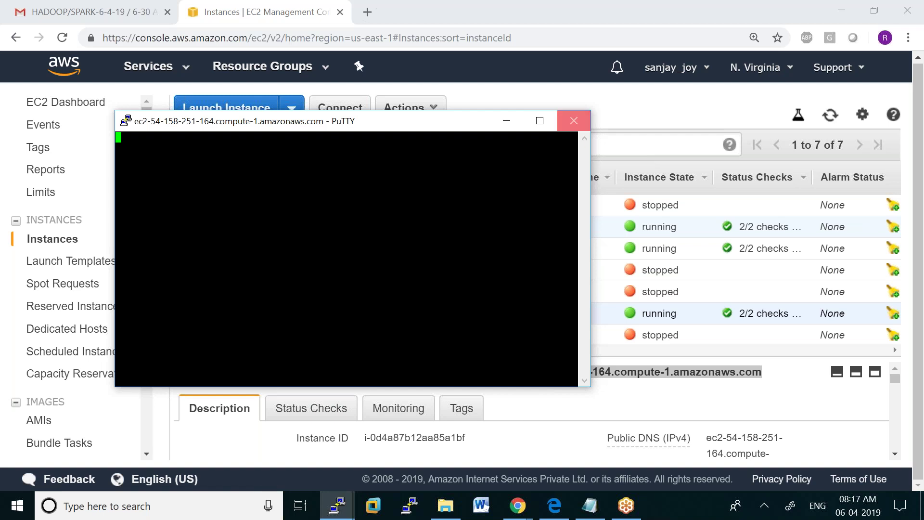
key("Return")
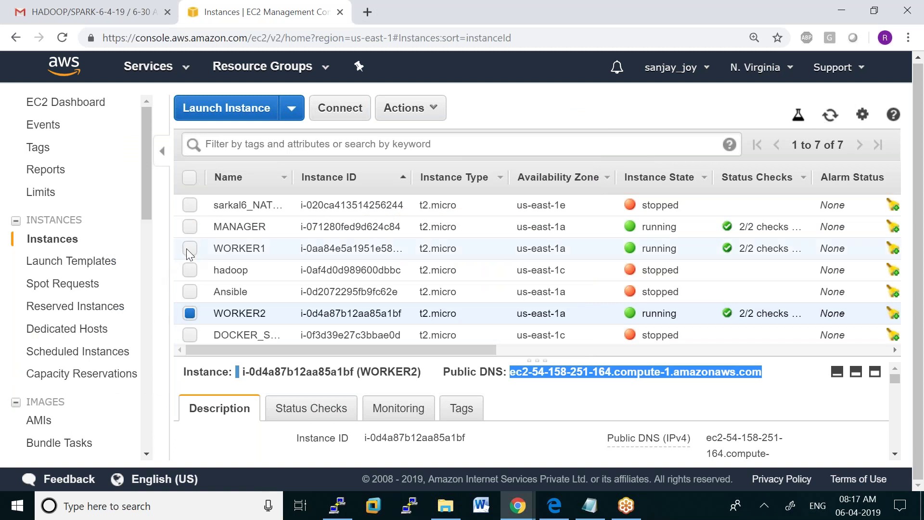
Start the stopped WORKER2 instance via Actions > Instance State > Start and confirm
left_click(211, 249, "ctrl")
left_click(830, 116)
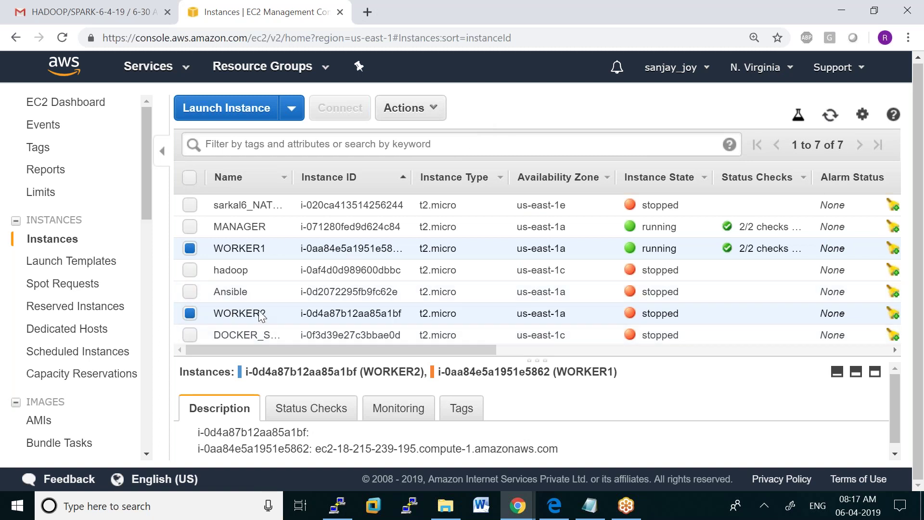
left_click(190, 314)
left_click(189, 248)
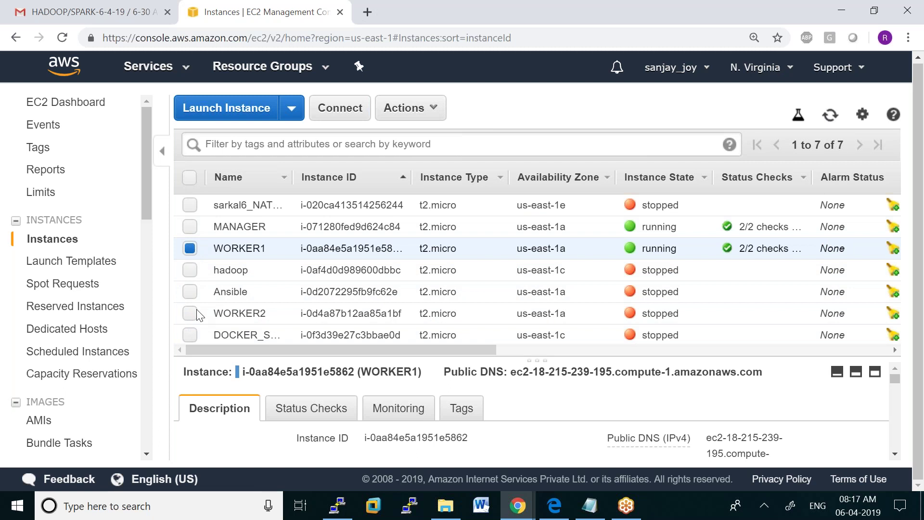
left_click(431, 108)
mouse_move(466, 217)
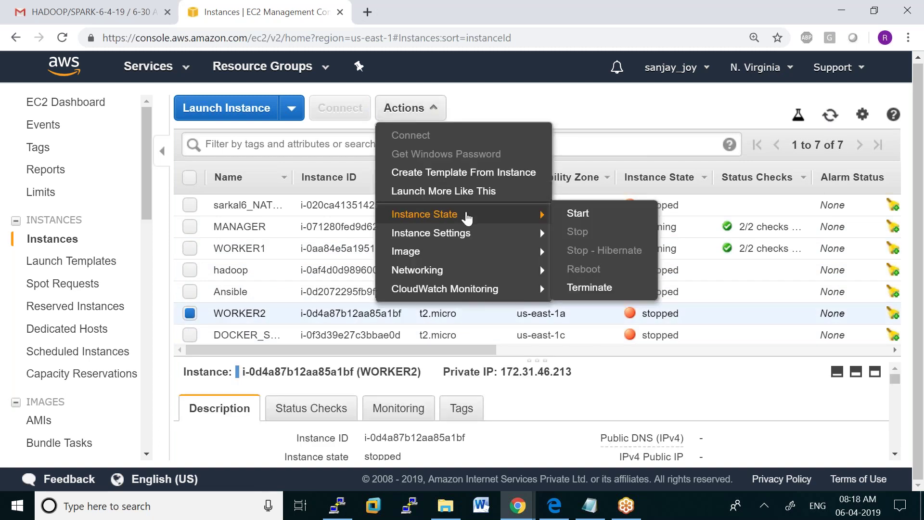
left_click(578, 214)
left_click(573, 329)
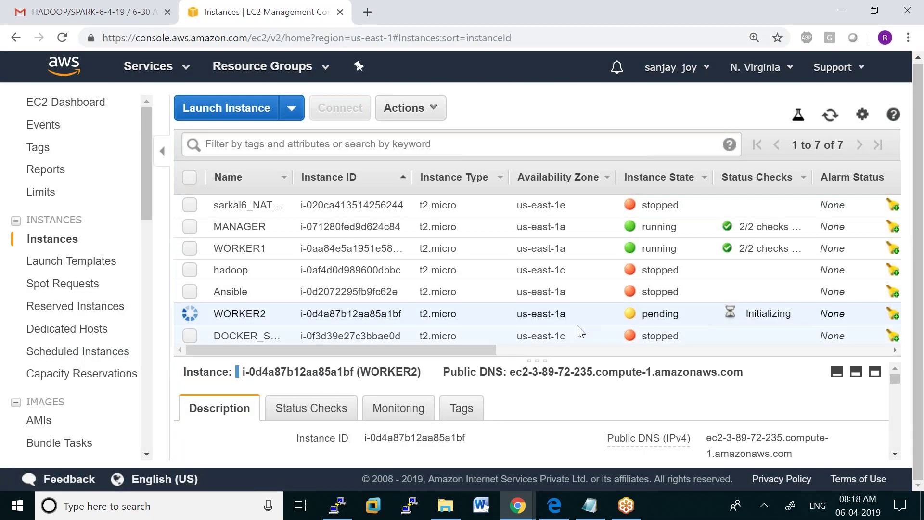
Refresh the instance list until WORKER2 shows running
left_click(829, 115)
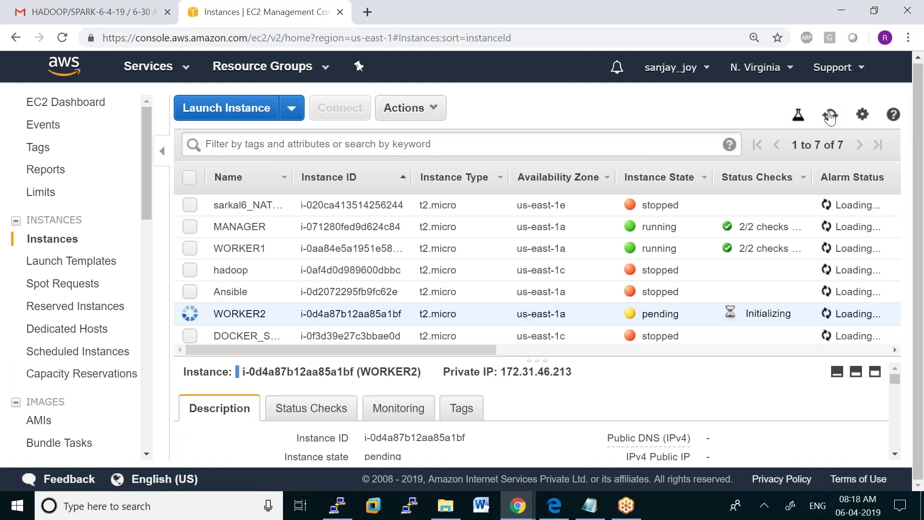
left_click(830, 115)
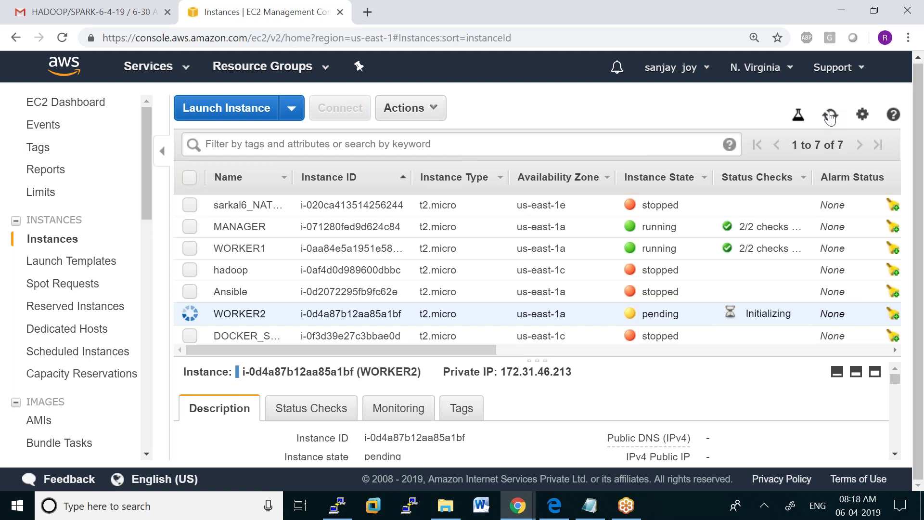
left_click(830, 117)
left_click(834, 121)
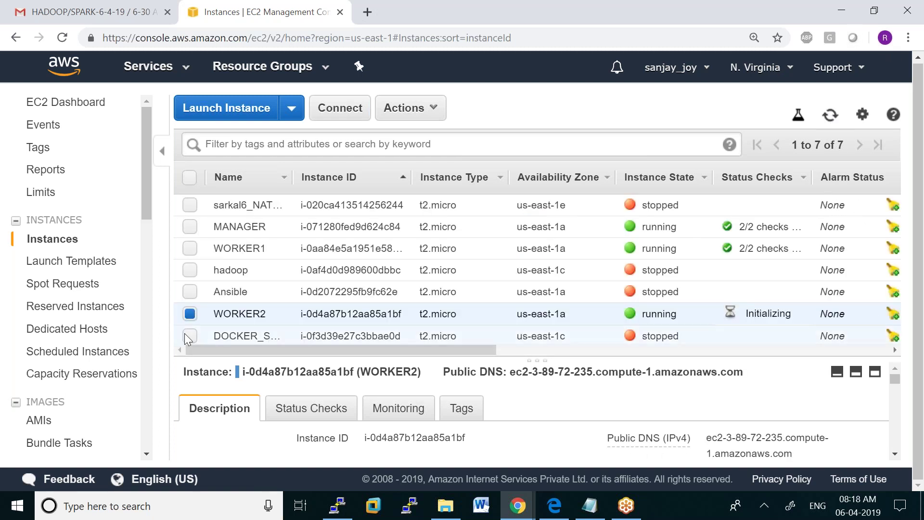
left_click(193, 310)
left_click(191, 248)
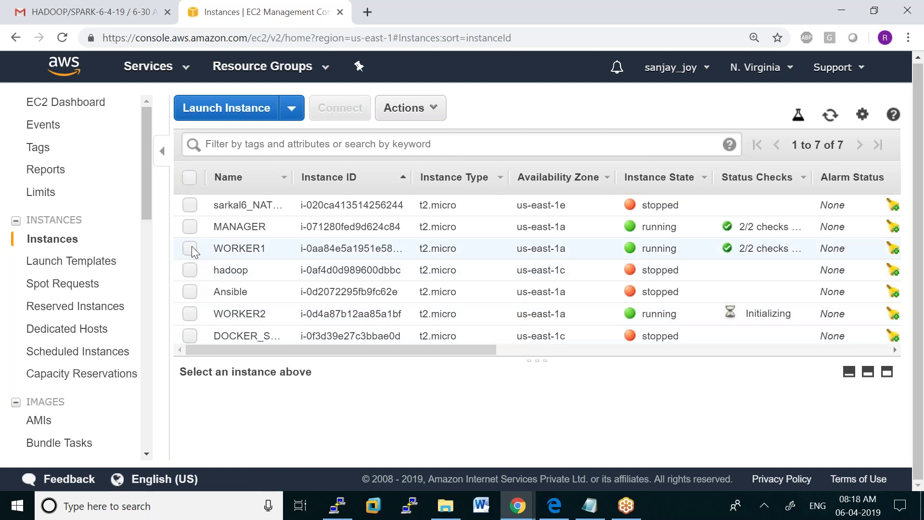
Copy WORKER1's public DNS and paste it as the host of a new PuTTY session
left_click_drag(510, 372, 773, 379)
right_click(746, 373)
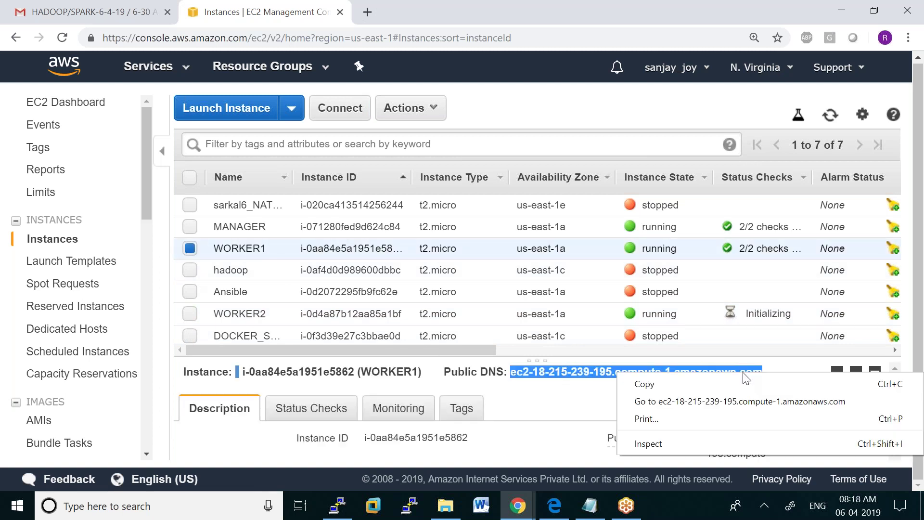
left_click(696, 381)
left_click(337, 504)
right_click(682, 13)
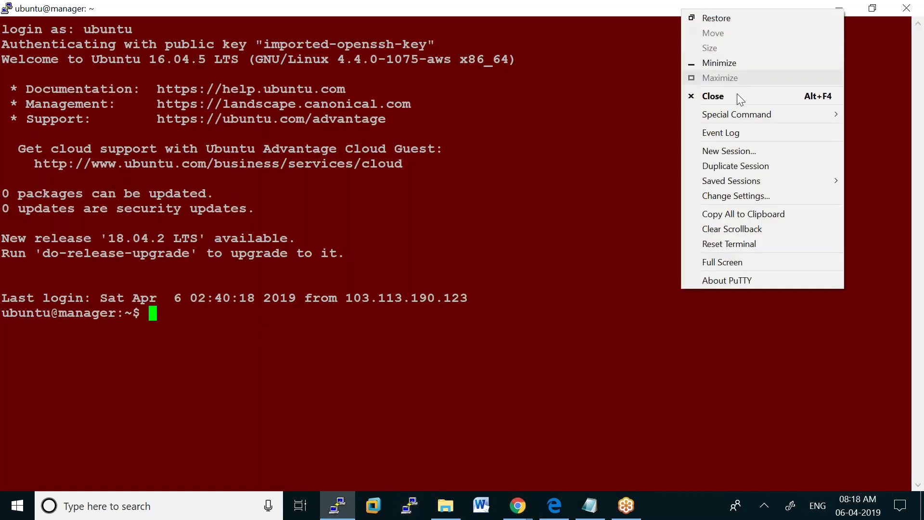
left_click(746, 152)
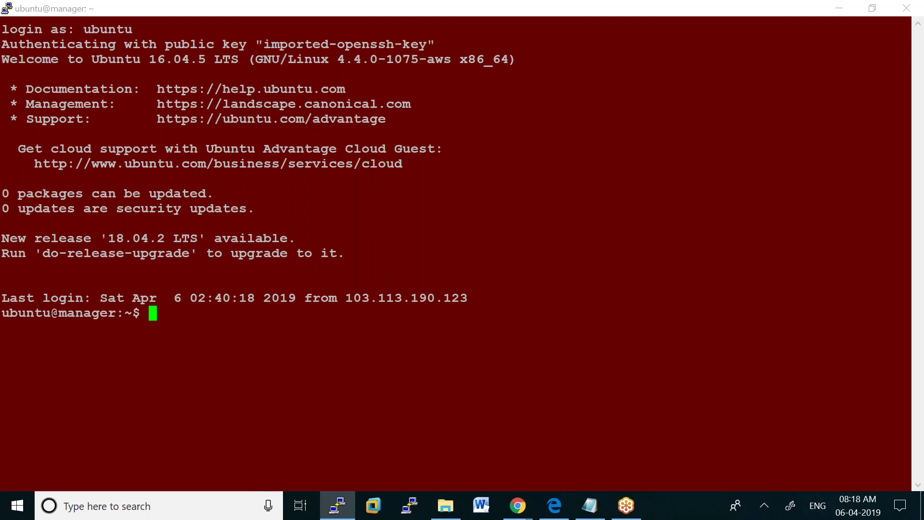
key("ctrl+v")
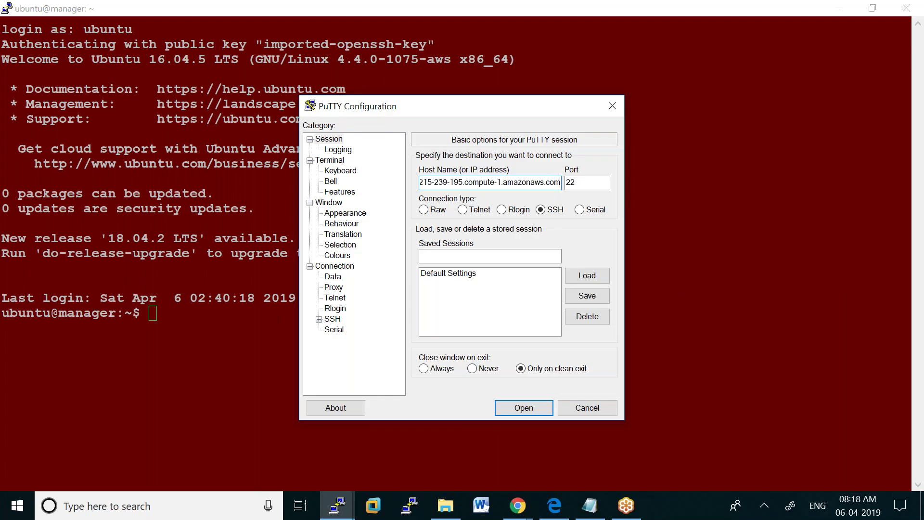
Load smiram6.ppk as the SSH key, connect to WORKER1, and enter ubuntu at login
left_click(319, 319)
left_click(342, 330)
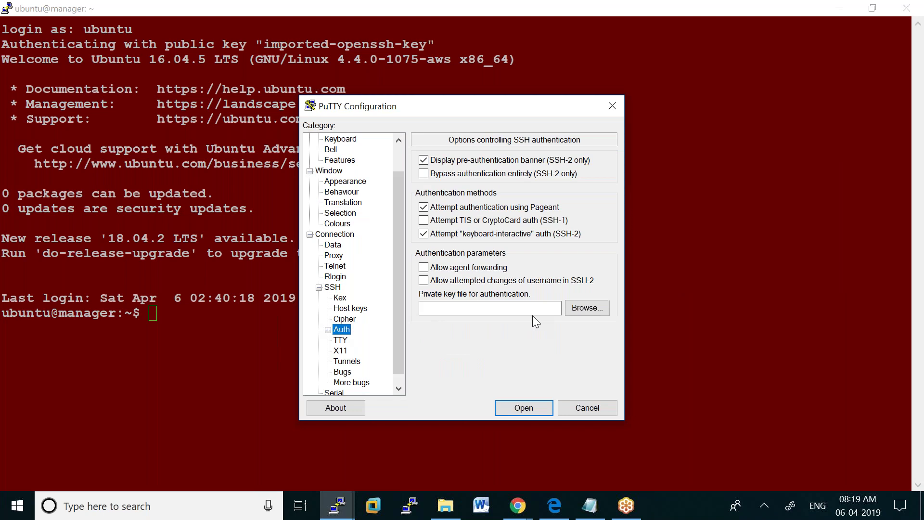
left_click(591, 308)
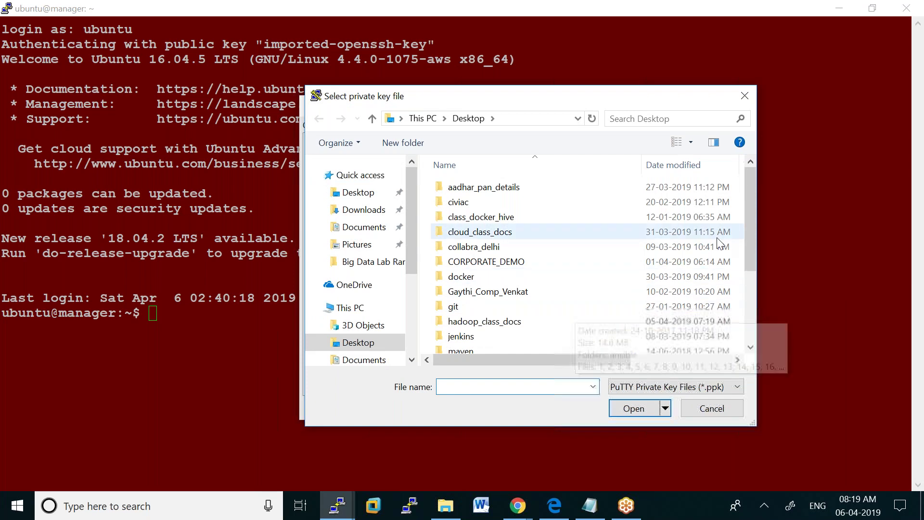
left_click_drag(760, 279, 764, 323)
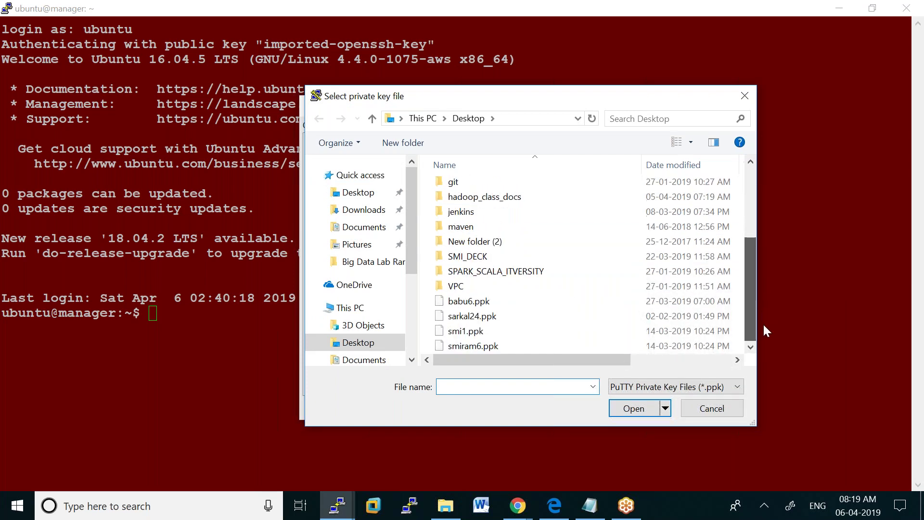
left_click(503, 347)
double_click(504, 347)
left_click(519, 405)
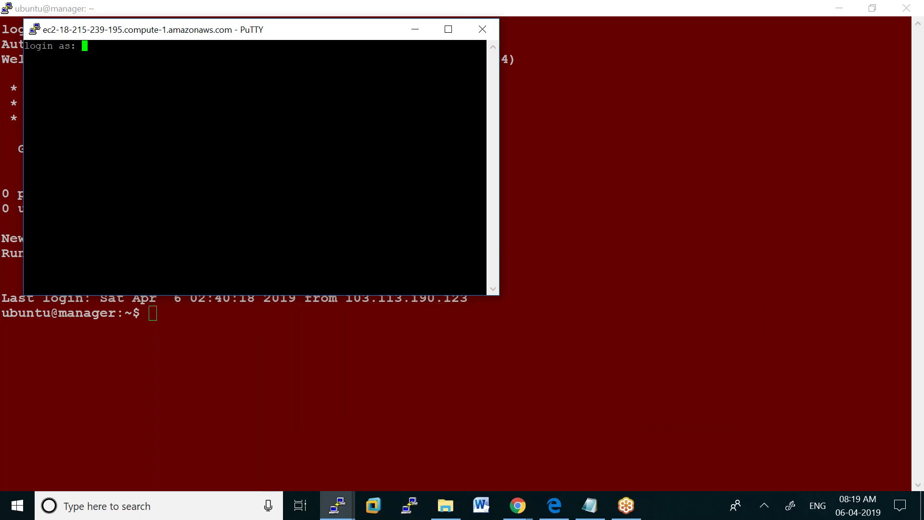
type("ubuntu")
Finish the ubuntu login, maximize worker1, and set its font to Courier New bold 14
key("Return")
left_click(454, 29)
right_click(304, 6)
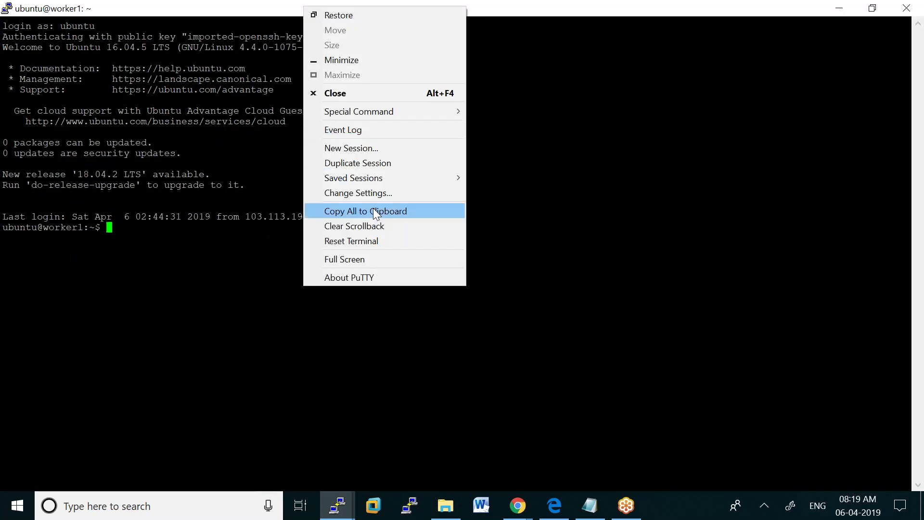
left_click(376, 193)
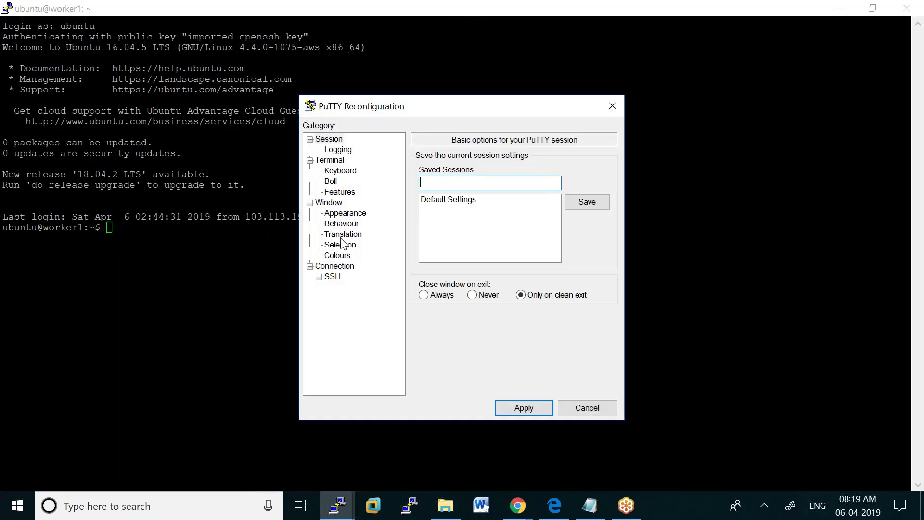
left_click(356, 214)
left_click(581, 246)
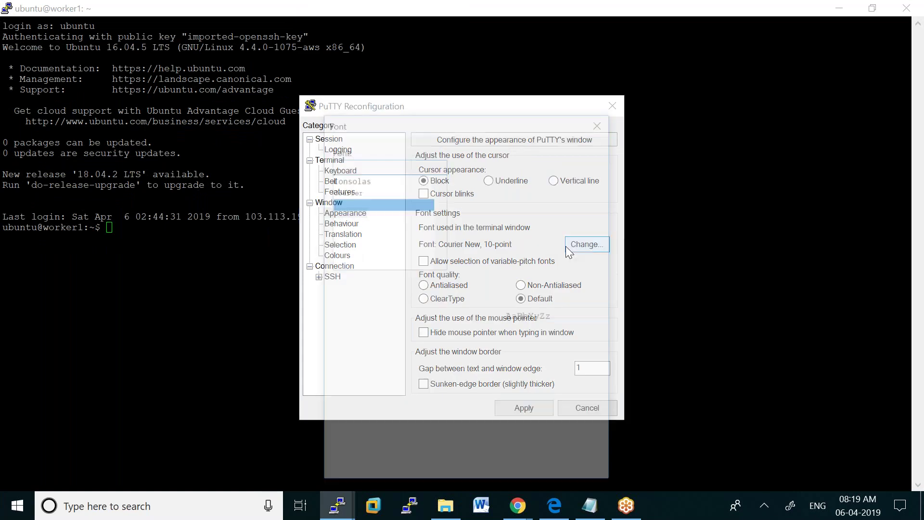
left_click(569, 215)
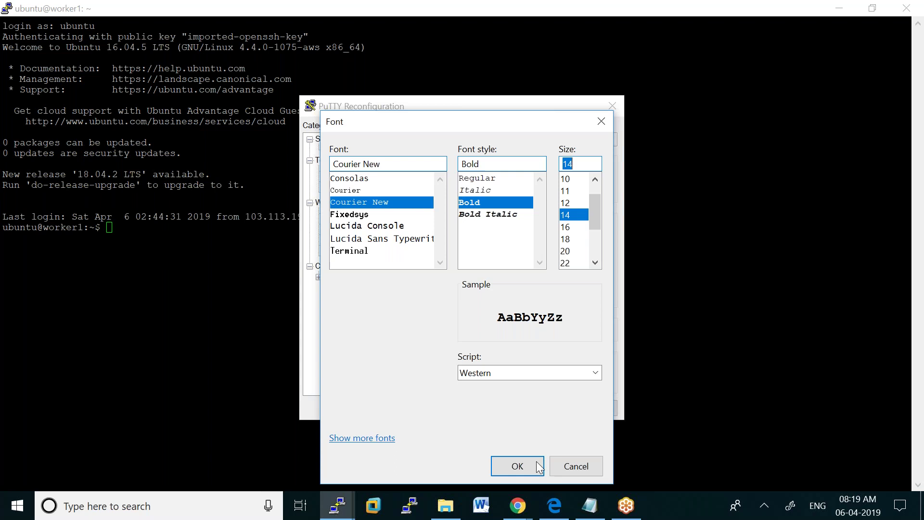
left_click(520, 464)
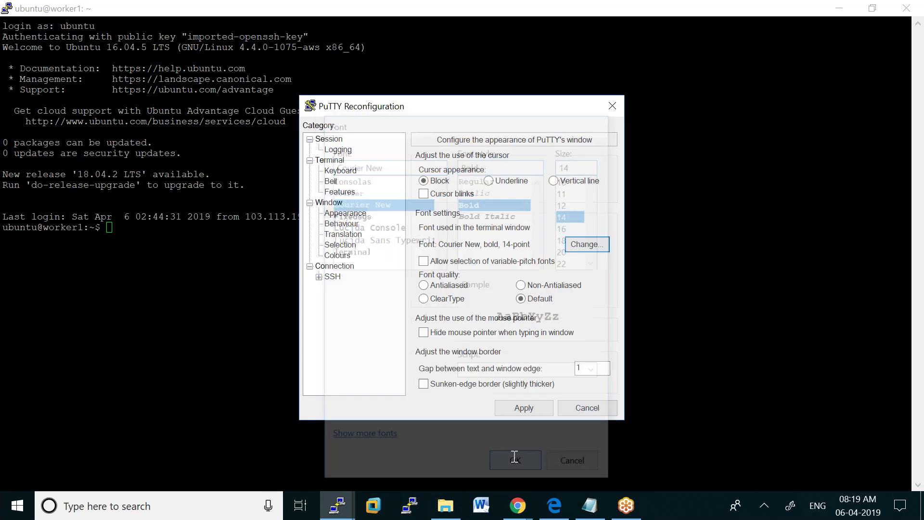
Give worker1 a dark blue default background (RGB 0,0,100) and apply the changes
left_click(340, 257)
left_click(476, 321)
key("Tab")
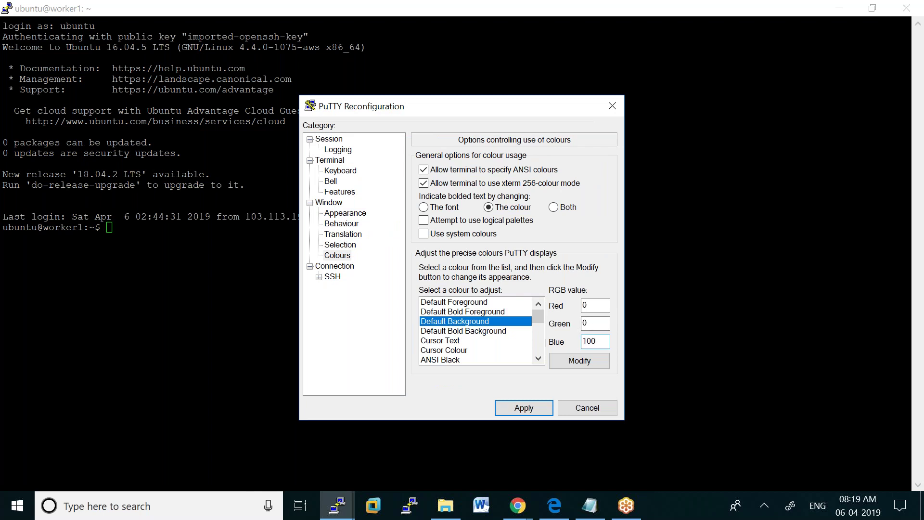
left_click(515, 405)
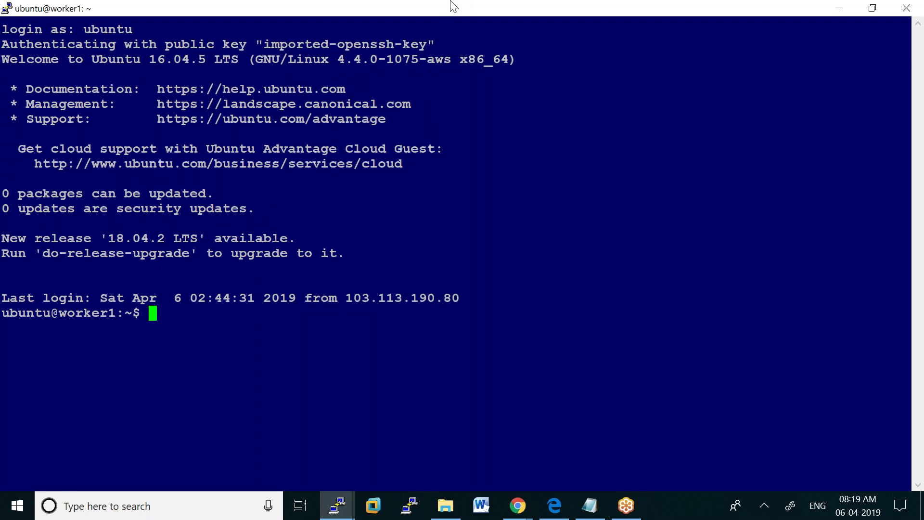
Start a new PuTTY session and copy WORKER2's public DNS from the EC2 instances page
right_click(445, 14)
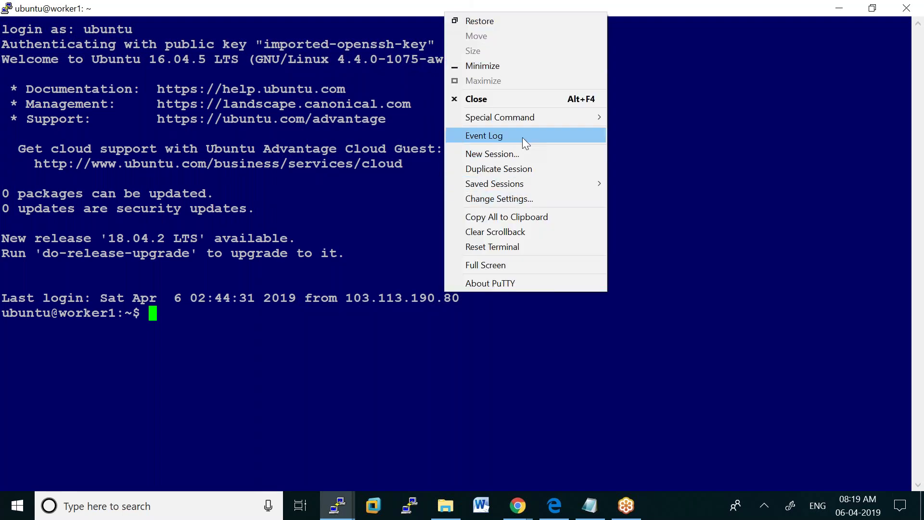
left_click(513, 154)
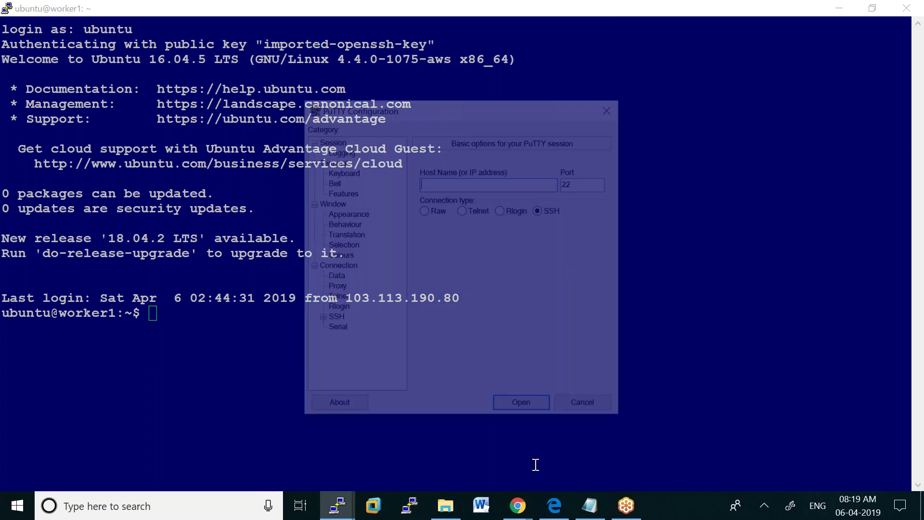
mouse_move(527, 487)
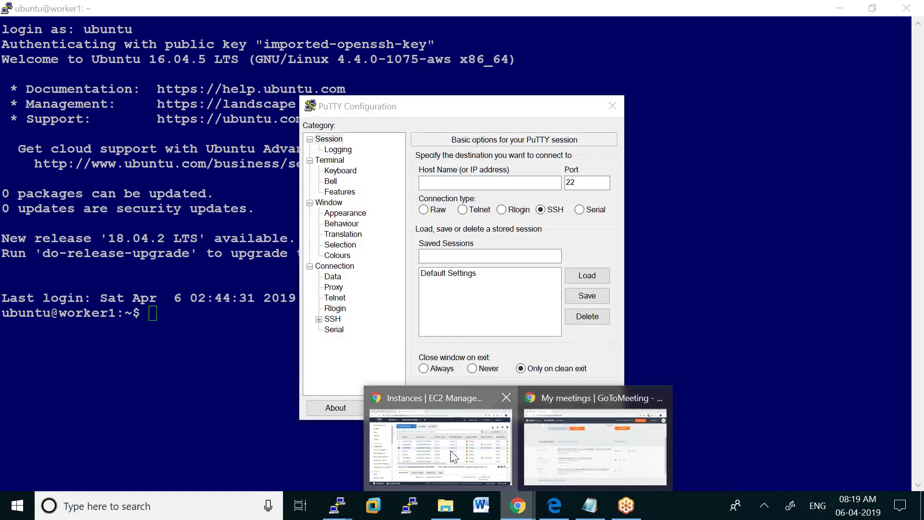
left_click(450, 450)
left_click(191, 248)
left_click(191, 313)
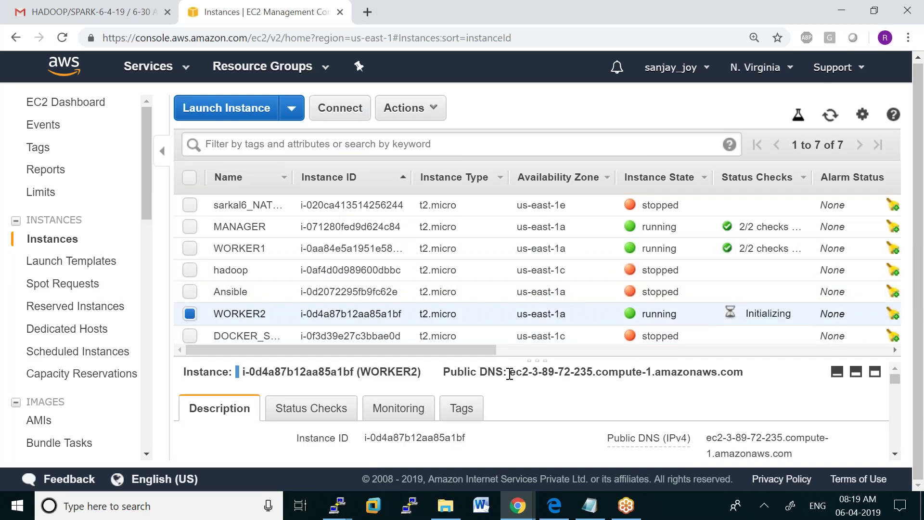
left_click_drag(509, 371, 744, 372)
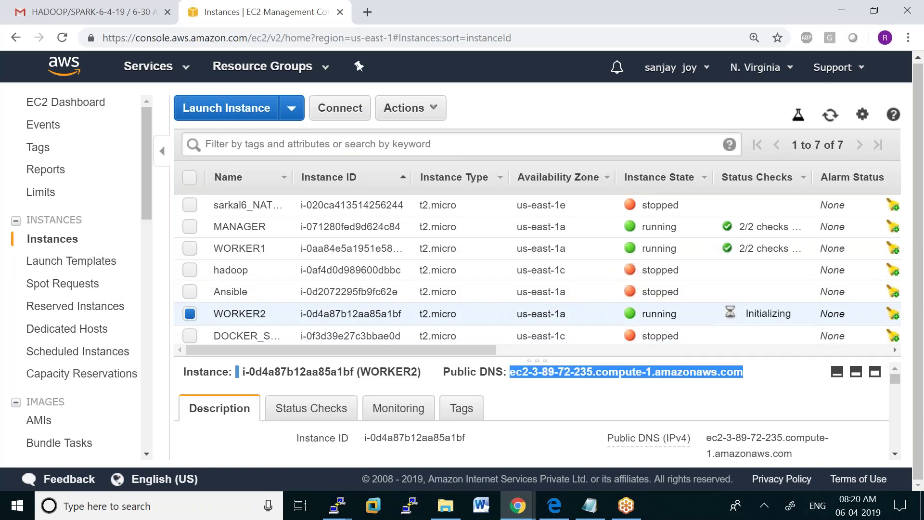
right_click(733, 375)
left_click(682, 385)
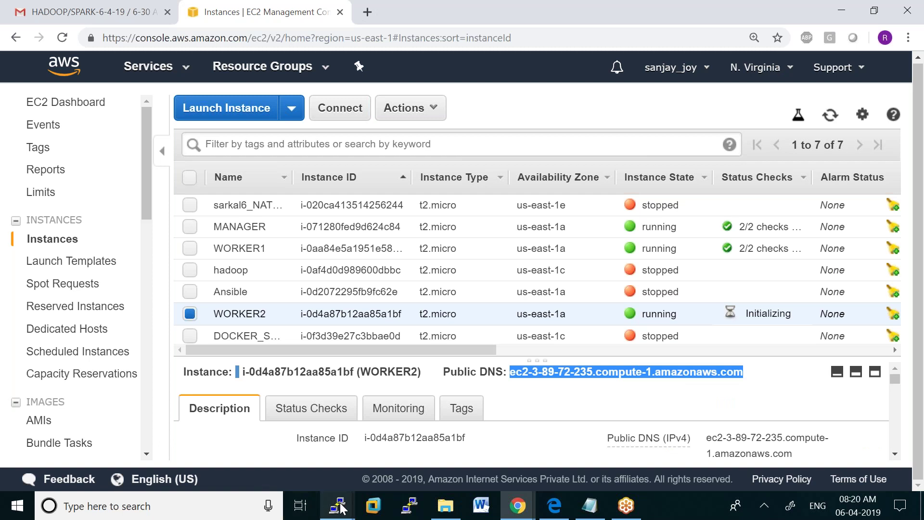
Paste WORKER2's DNS as the host name and set smiram6.ppk as the SSH auth key
mouse_move(337, 504)
left_click(478, 462)
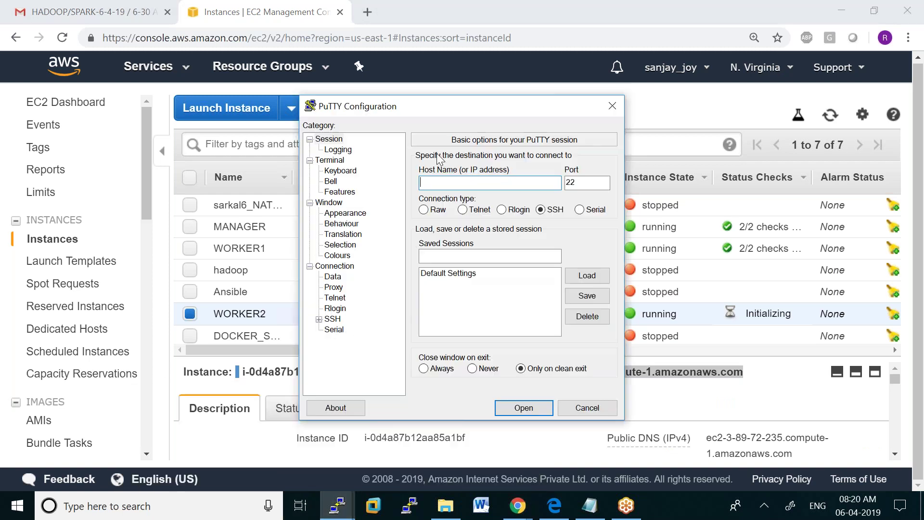
key("ctrl+v")
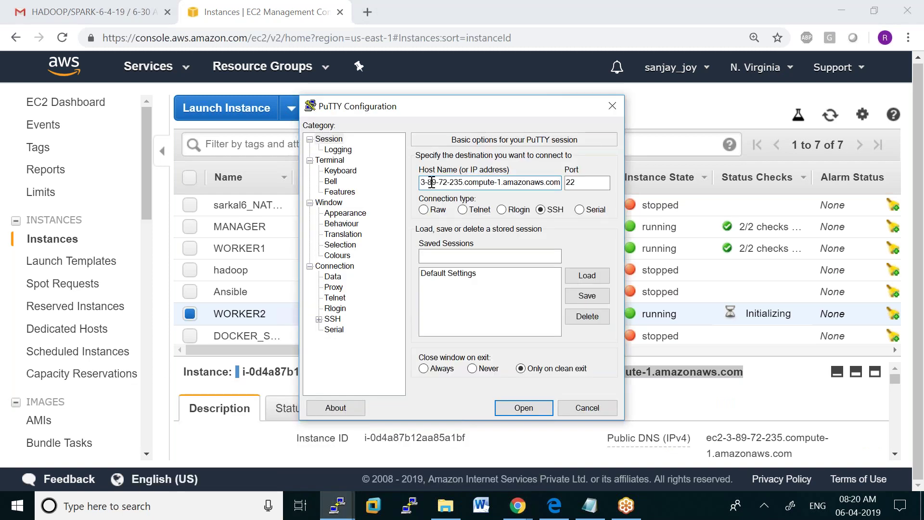
left_click(319, 319)
left_click(342, 329)
left_click(584, 307)
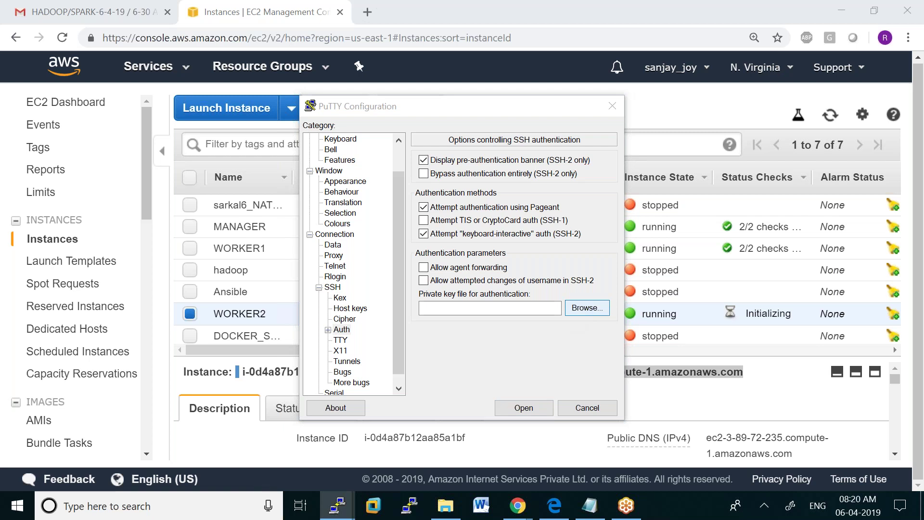
scroll(752, 255, "down", 1)
left_click_drag(752, 255, 761, 313)
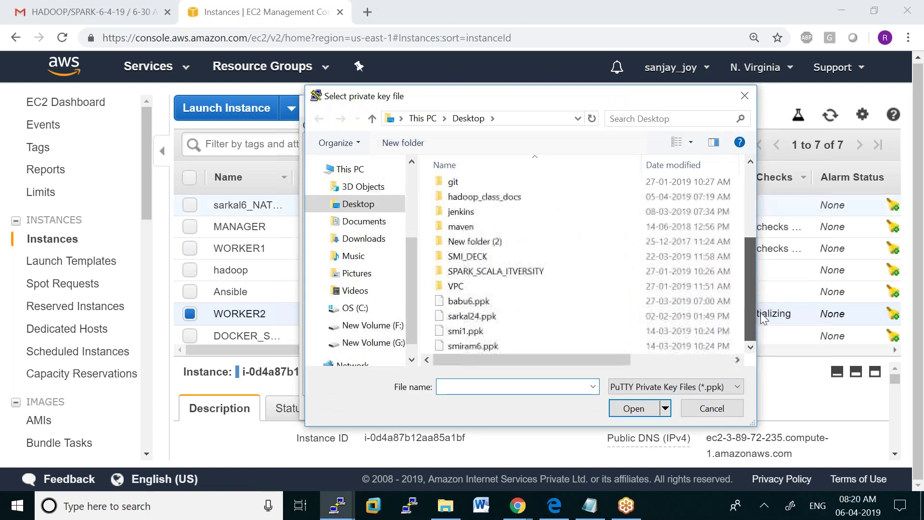
double_click(500, 344)
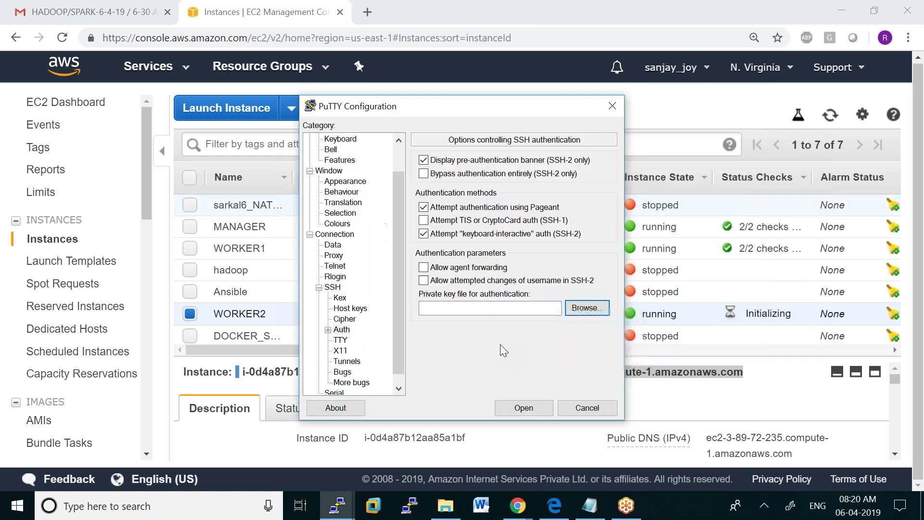
Connect to worker2, accept the host key, log in as ubuntu, and maximize the window
left_click(520, 412)
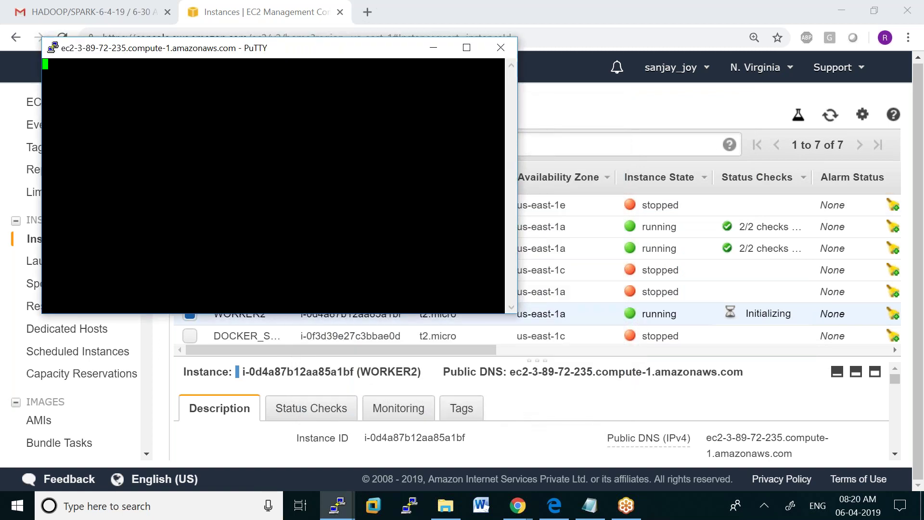
left_click(448, 352)
type("ubu")
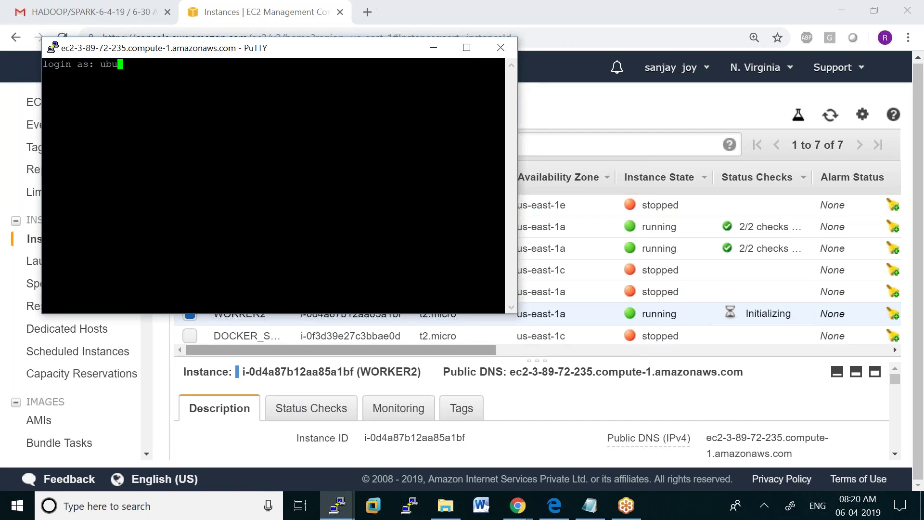
type("ntu")
key("Return")
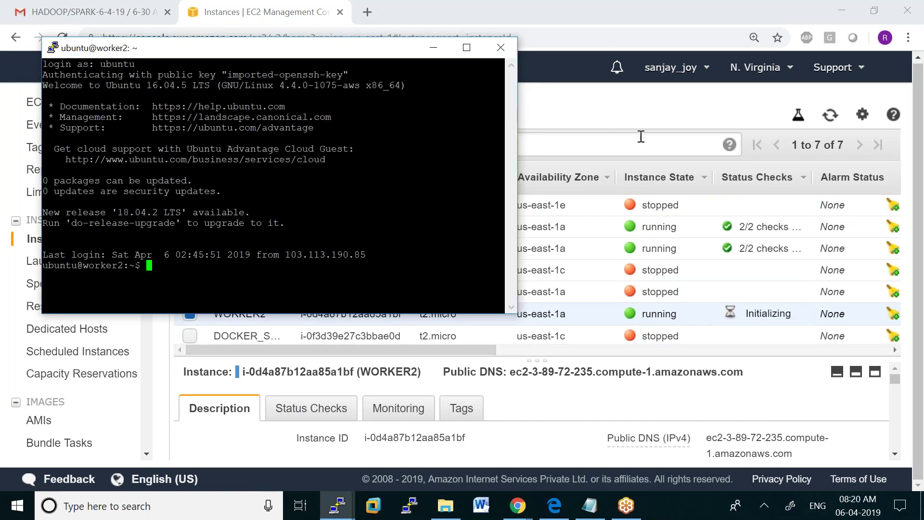
left_click(467, 48)
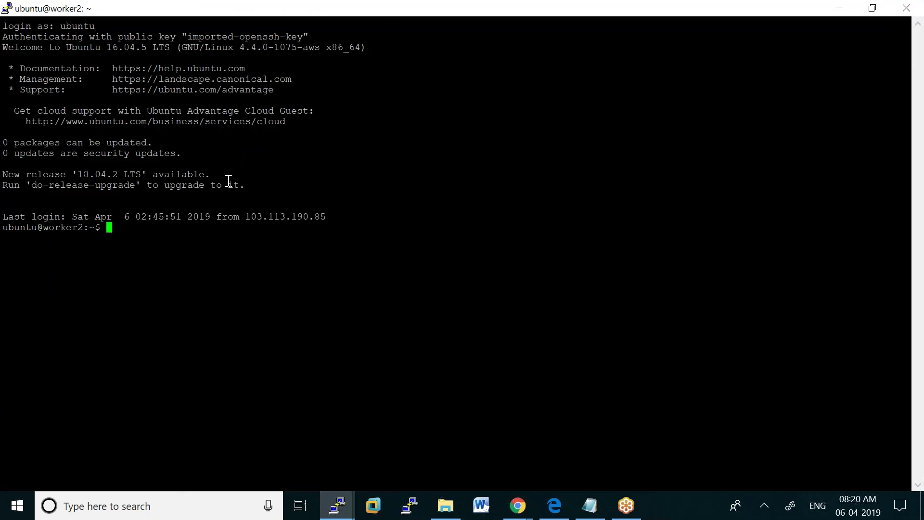
Change worker2's terminal font to Courier New bold 14
right_click(391, 13)
left_click(441, 195)
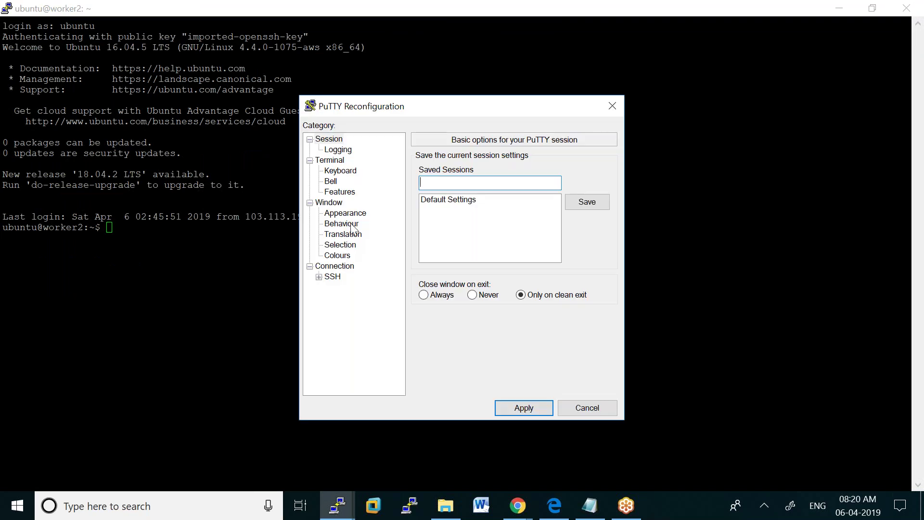
left_click(353, 213)
left_click(590, 246)
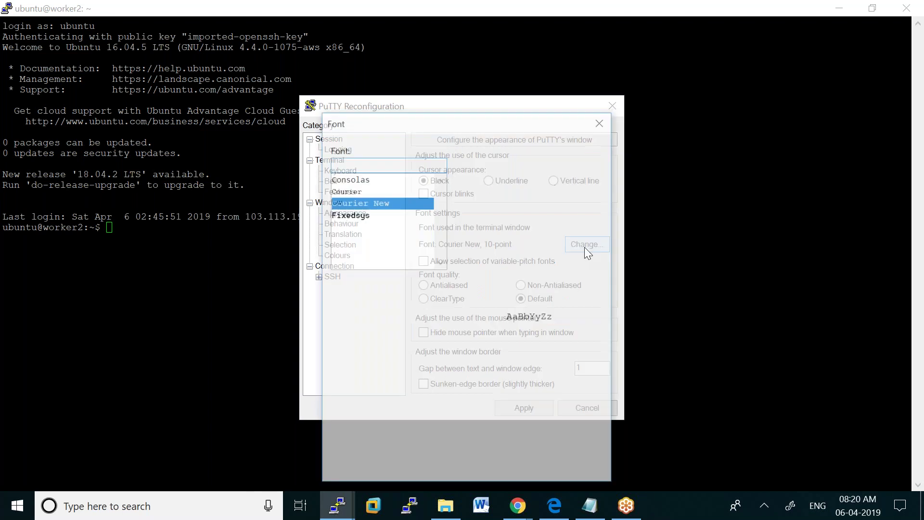
left_click(573, 215)
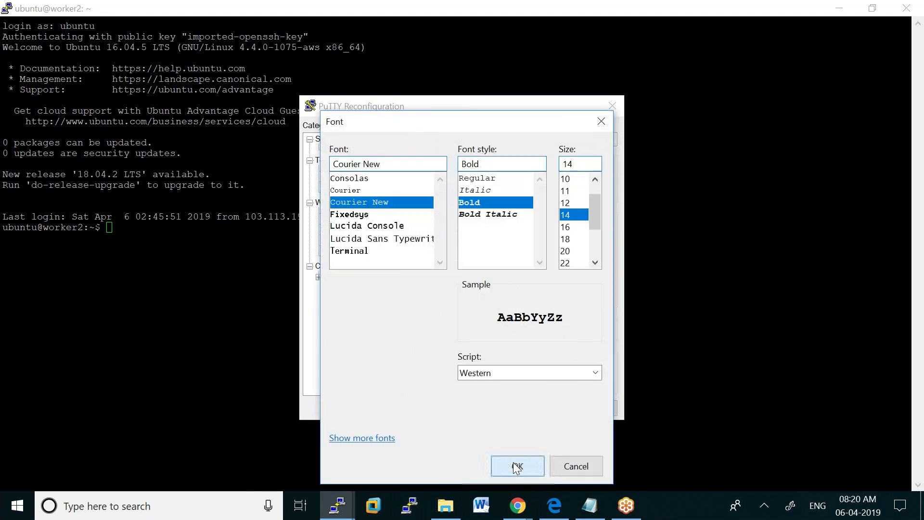
left_click(513, 463)
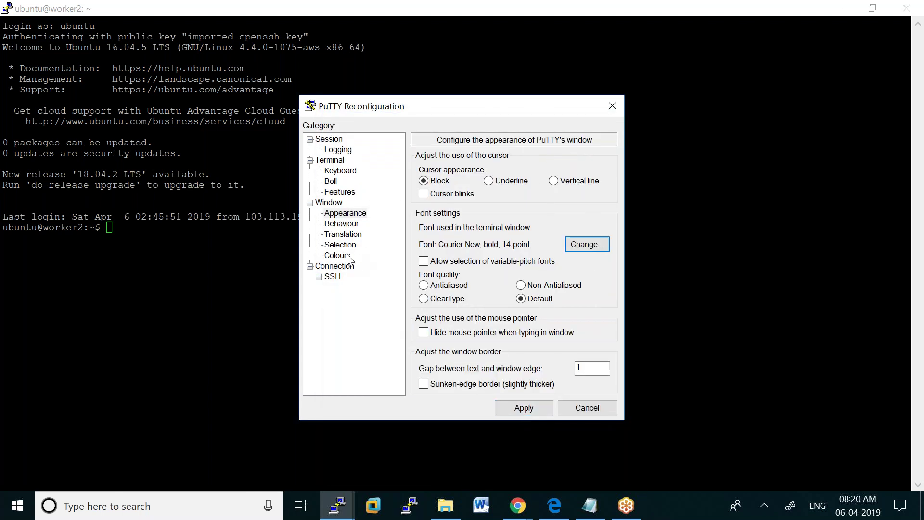
Set worker2's default background to dark green (RGB 0,100,0) and apply
left_click(342, 255)
left_click(497, 321)
left_click_drag(591, 342, 575, 324)
type("100")
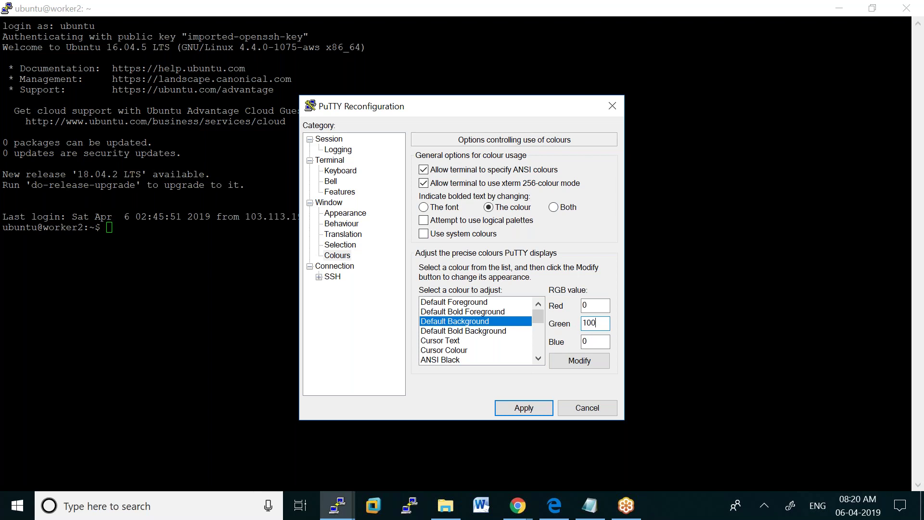
left_click(523, 408)
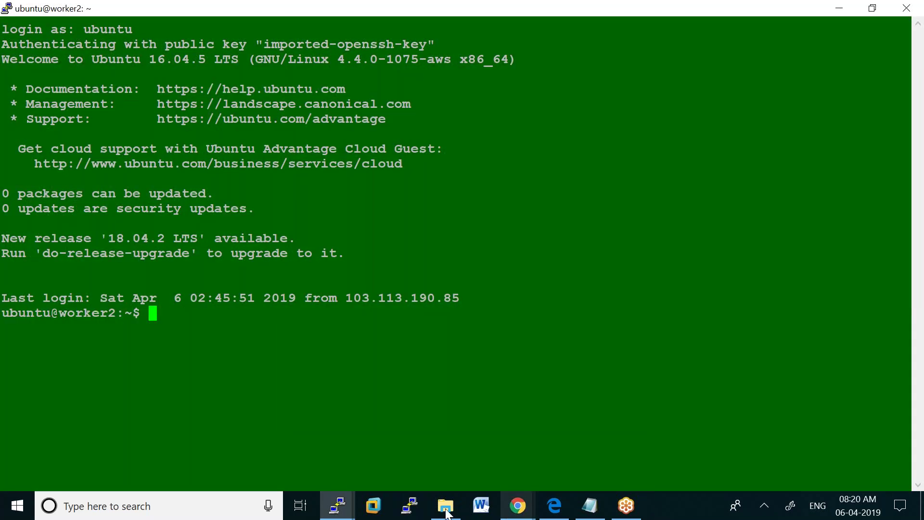
Bring the manager, worker1 and worker2 sessions forward in turn from the taskbar
left_click(337, 504)
left_click(232, 451)
left_click(337, 503)
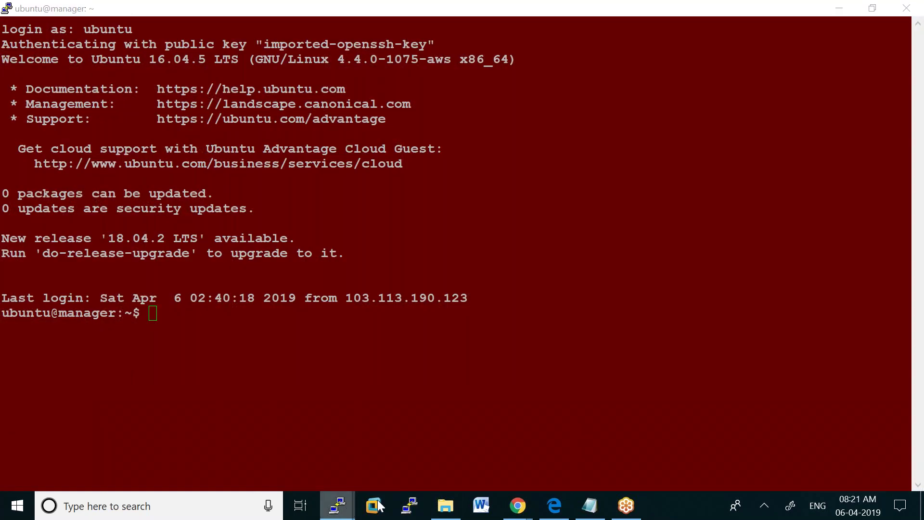
left_click(368, 459)
left_click(345, 504)
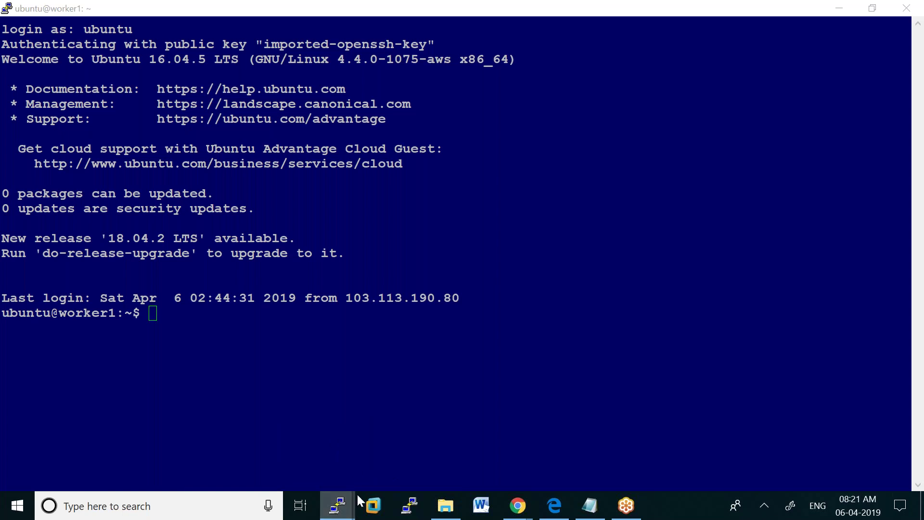
left_click(465, 458)
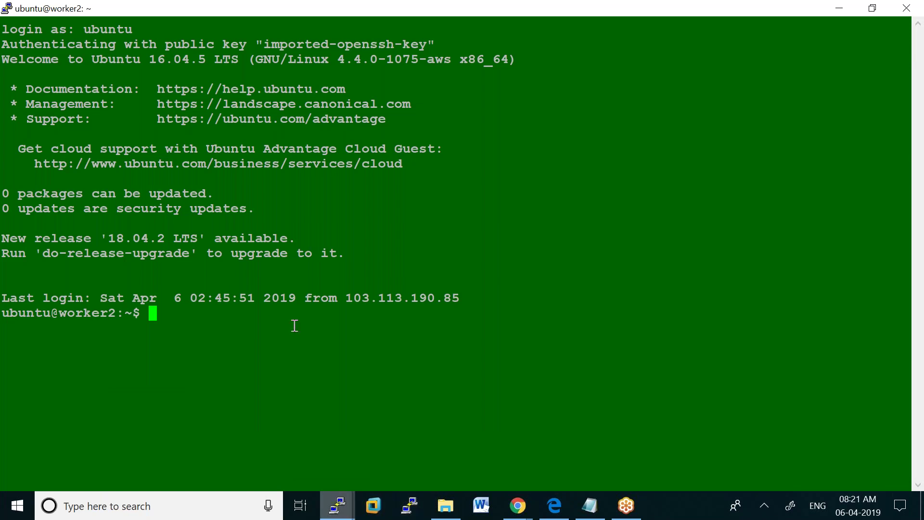
Recolour worker2's default background to Green 0, Blue 100 (dark blue) and apply
right_click(584, 7)
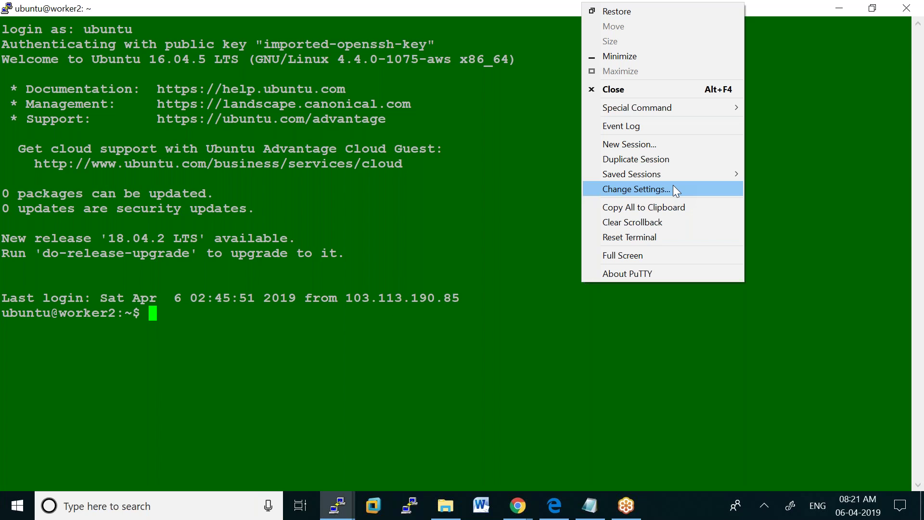
left_click(674, 188)
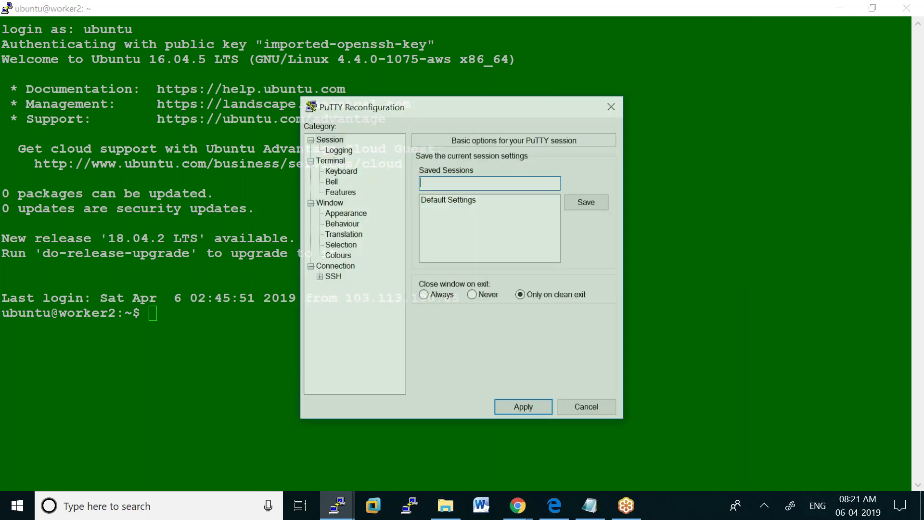
left_click(339, 256)
left_click(476, 324)
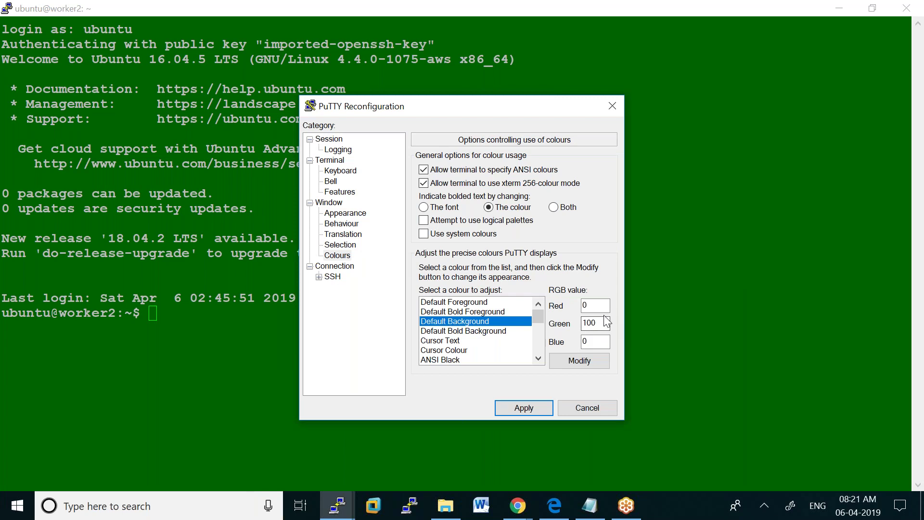
left_click_drag(605, 322, 567, 322)
type("0")
key("Tab")
type("100")
left_click(528, 408)
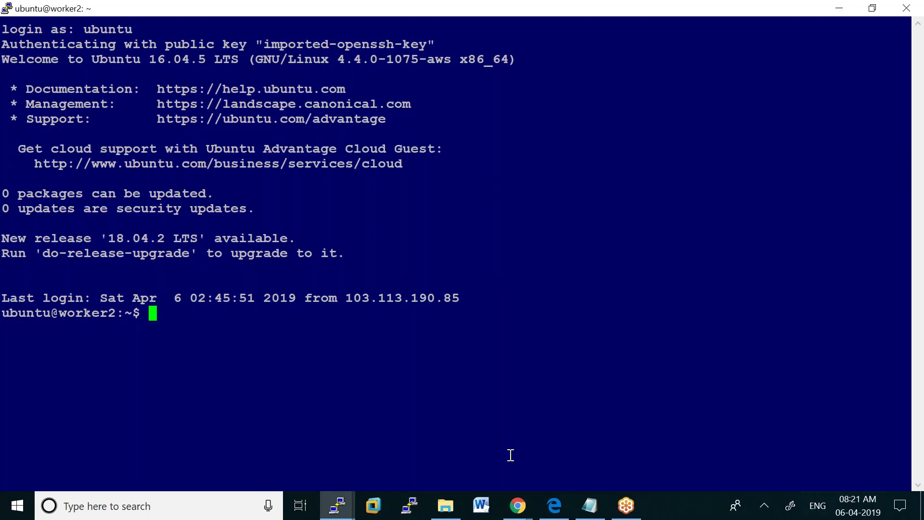
mouse_move(339, 501)
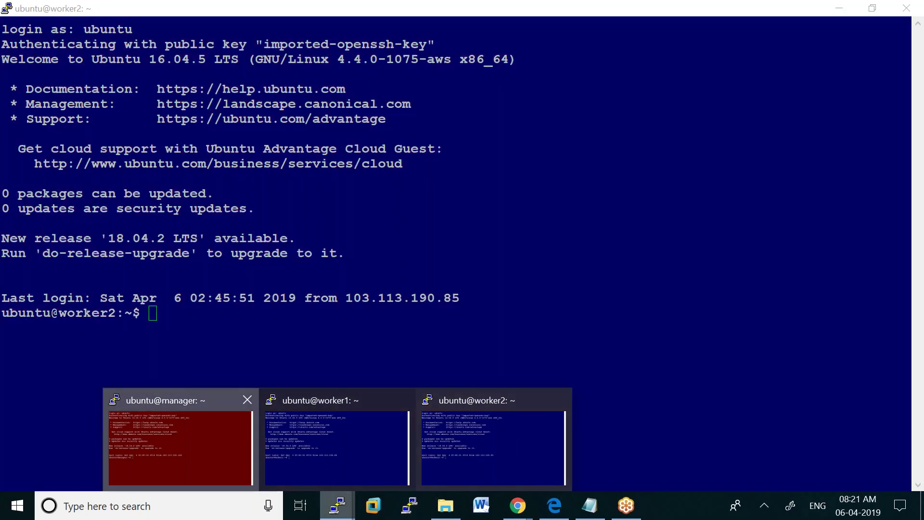
Run sudo apt-get update in the red manager session
left_click(167, 436)
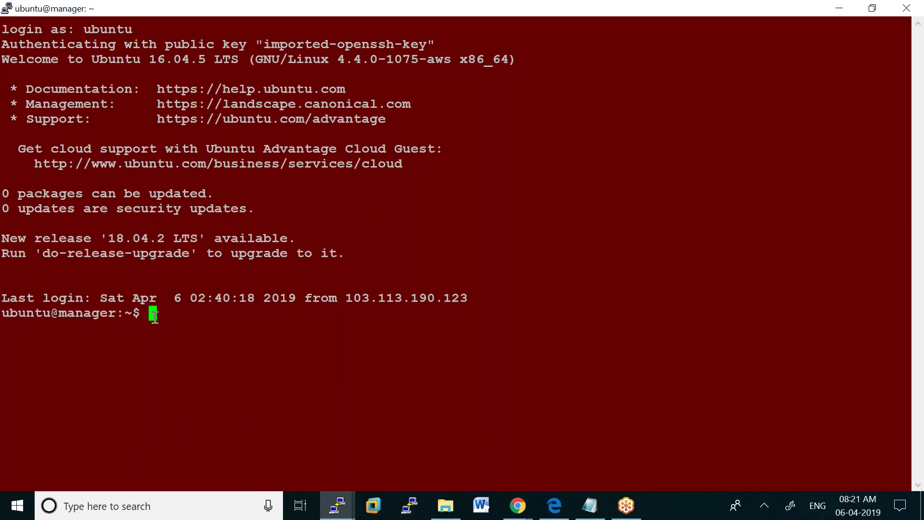
type("sudo apt")
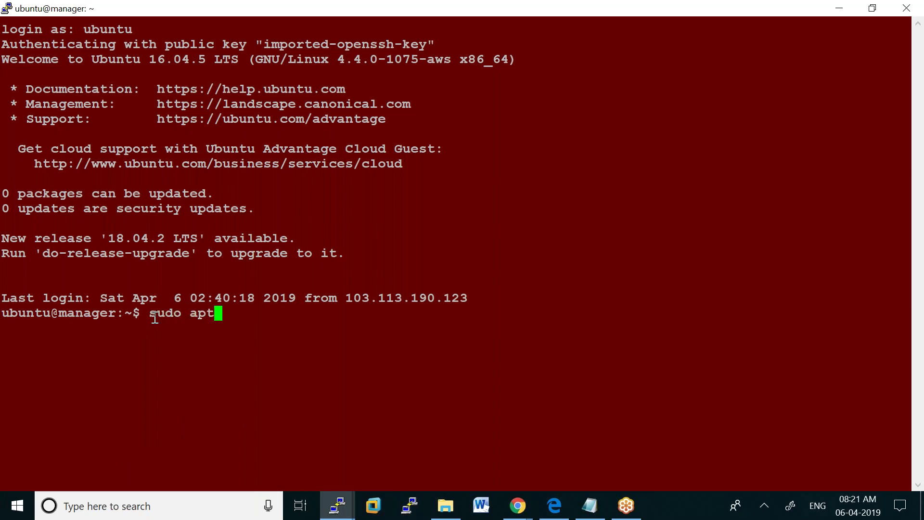
type("-get update")
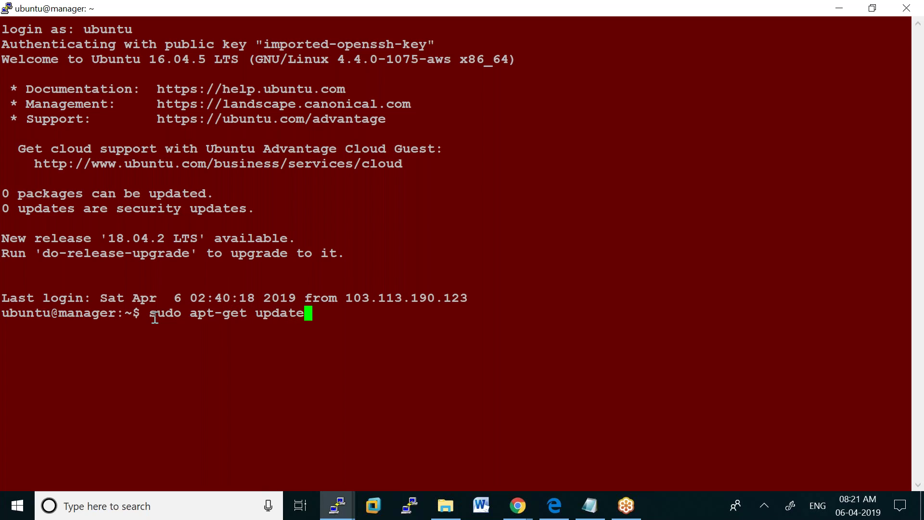
key("Return")
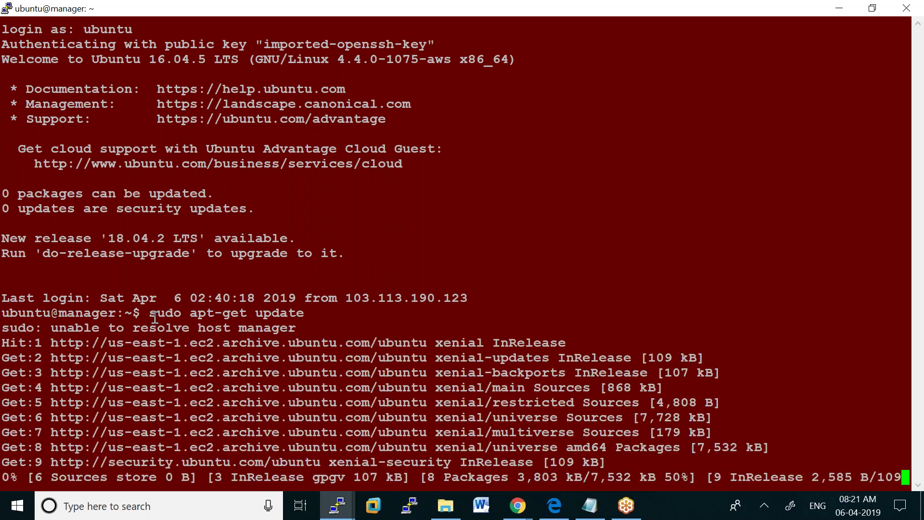
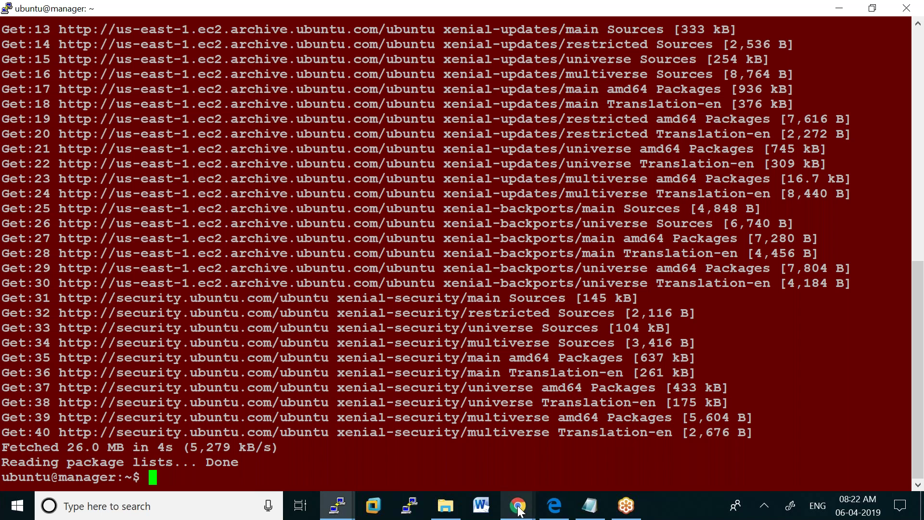
In a new Chrome tab, search for get.docker.com
left_click(519, 509)
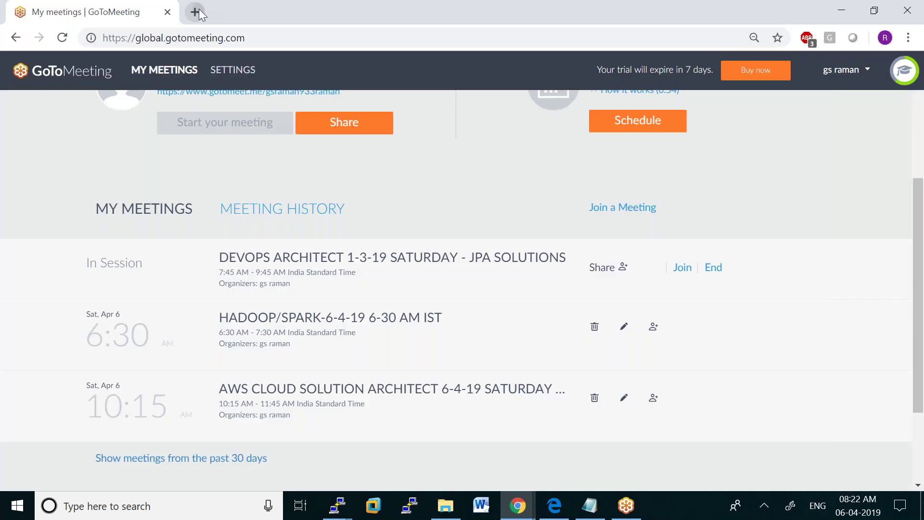
left_click(196, 12)
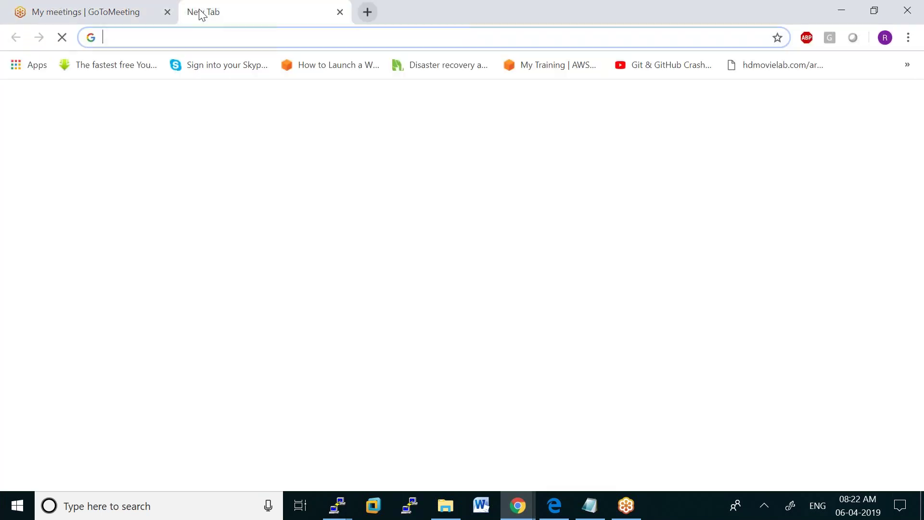
type("get")
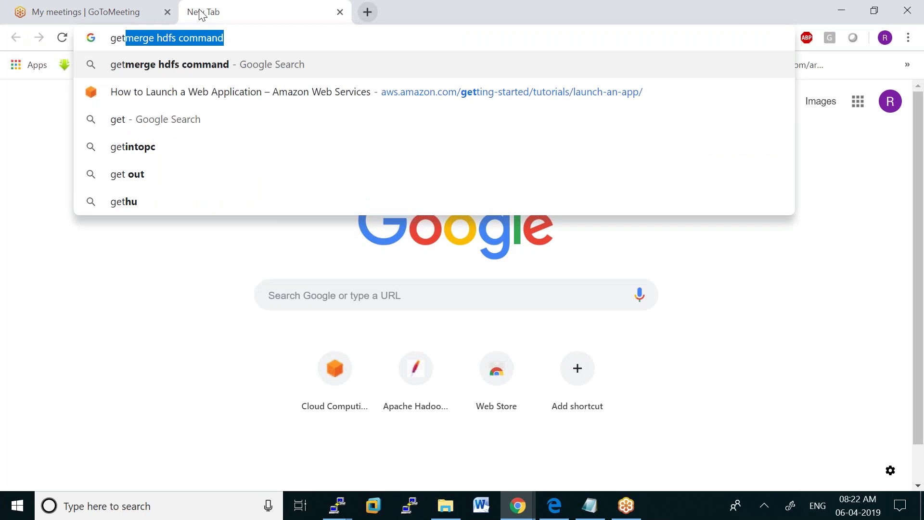
type(".co")
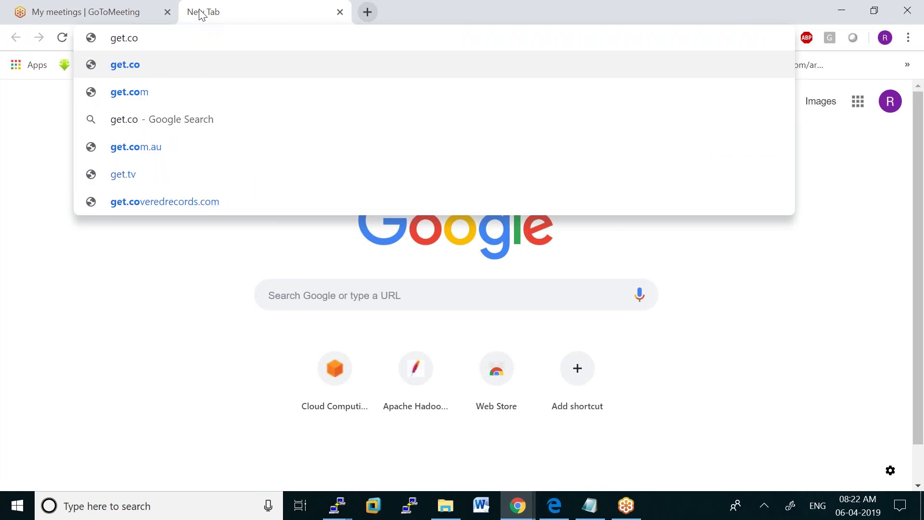
key("BackSpace")
key("BackSpace")
type("doc")
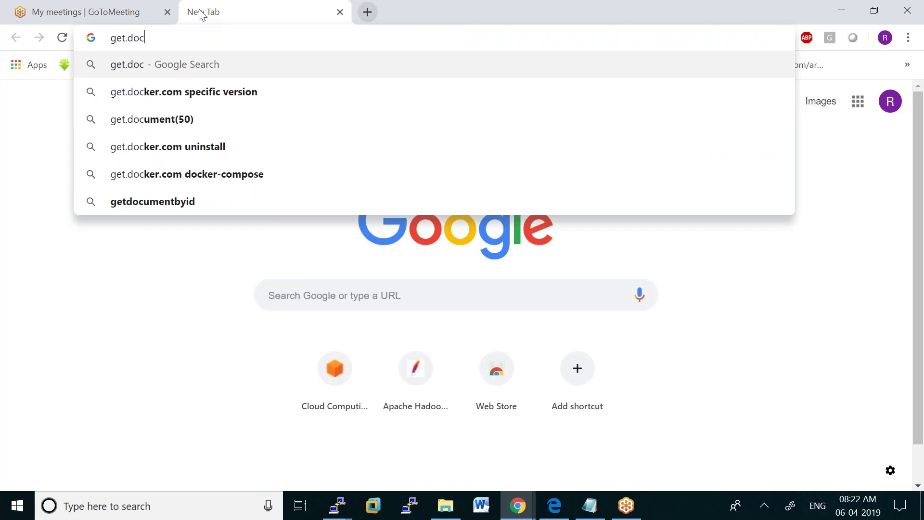
left_click(188, 145)
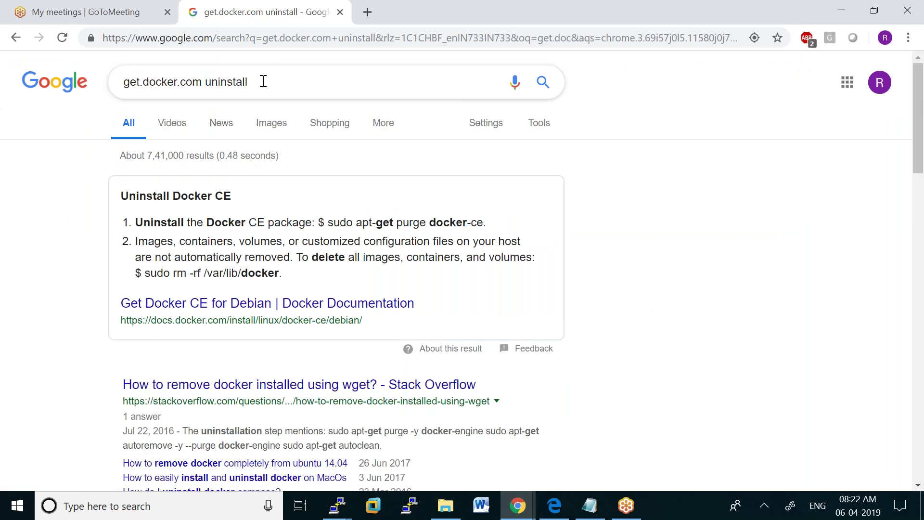
left_click(263, 82)
key("BackSpace")
key("BackSpace")
key("BackSpace")
key("BackSpace")
key("BackSpace")
key("BackSpace")
key("BackSpace")
key("BackSpace")
key("BackSpace")
key("Return")
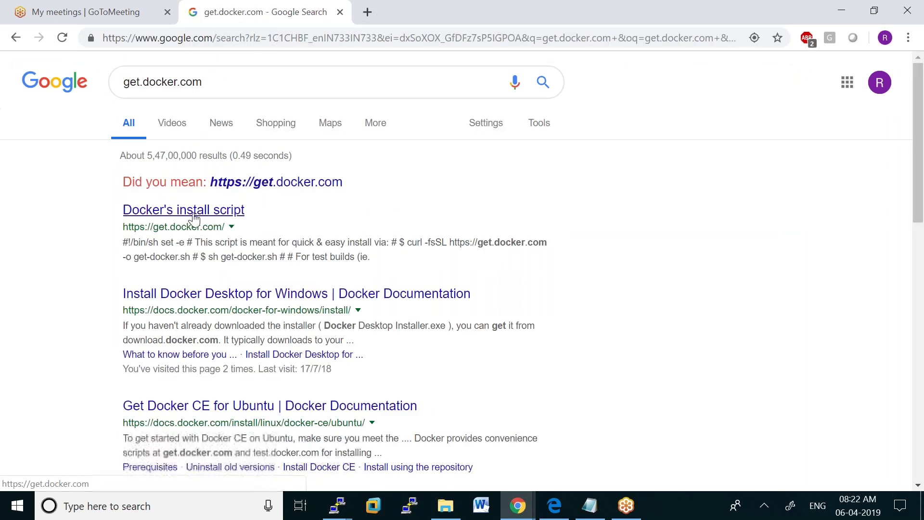
Open Docker's install script page and copy its curl download command line
left_click(194, 219)
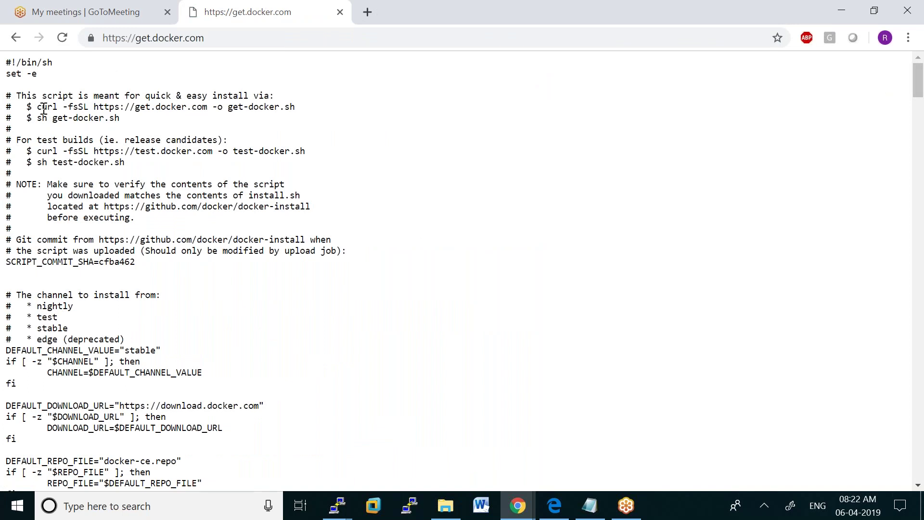
left_click_drag(36, 107, 294, 108)
right_click(297, 114)
left_click(313, 117)
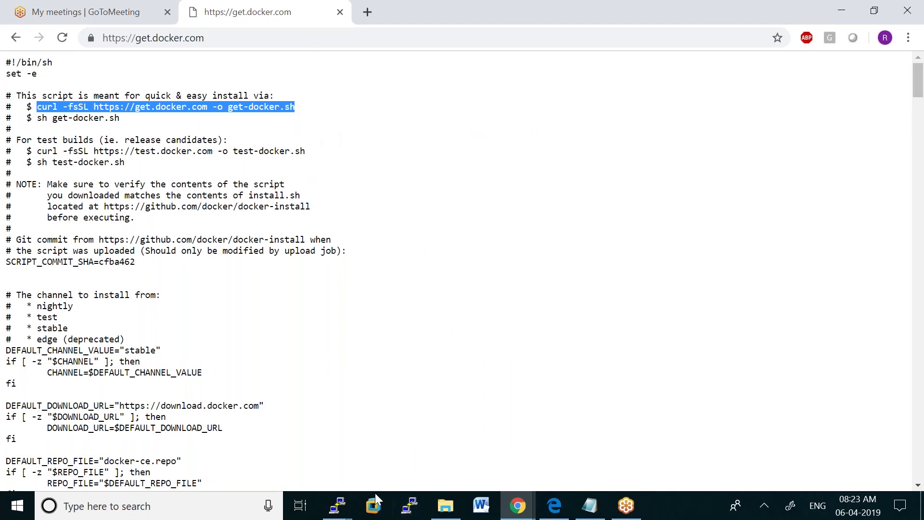
left_click(338, 505)
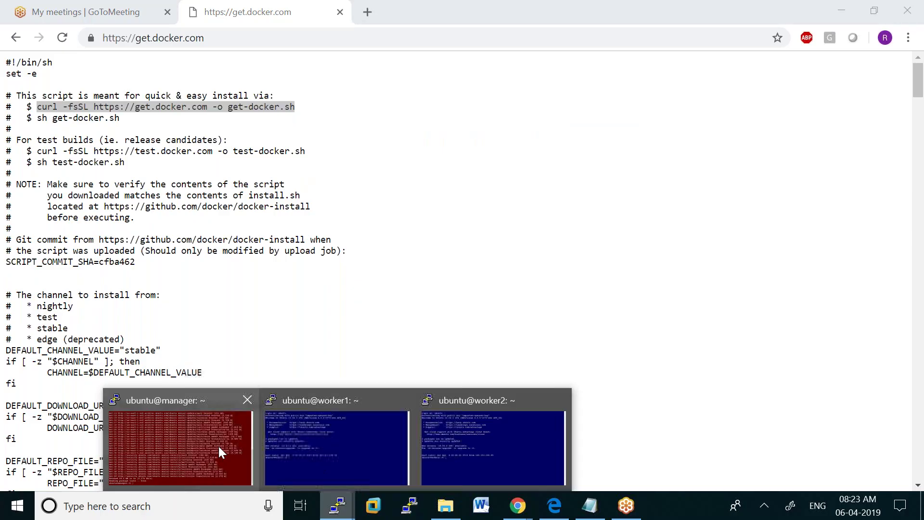
Download get-docker.sh on the manager by running the pasted curl command
left_click(218, 446)
right_click(152, 474)
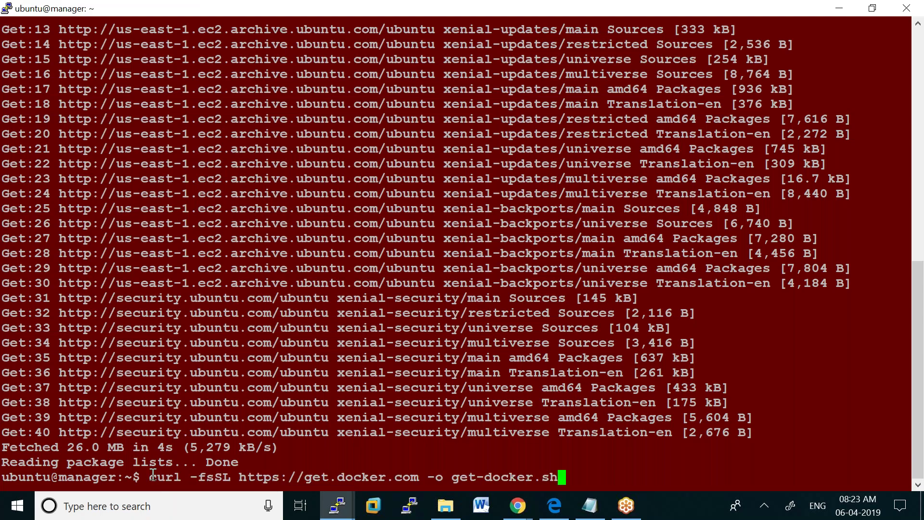
key("Return")
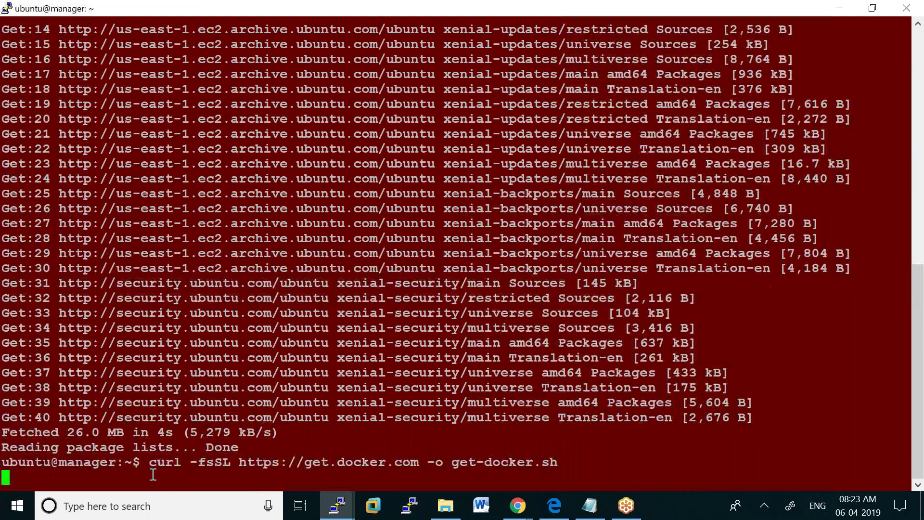
Install Docker on the manager by running sh get-docker.sh
left_click(518, 506)
left_click(551, 465)
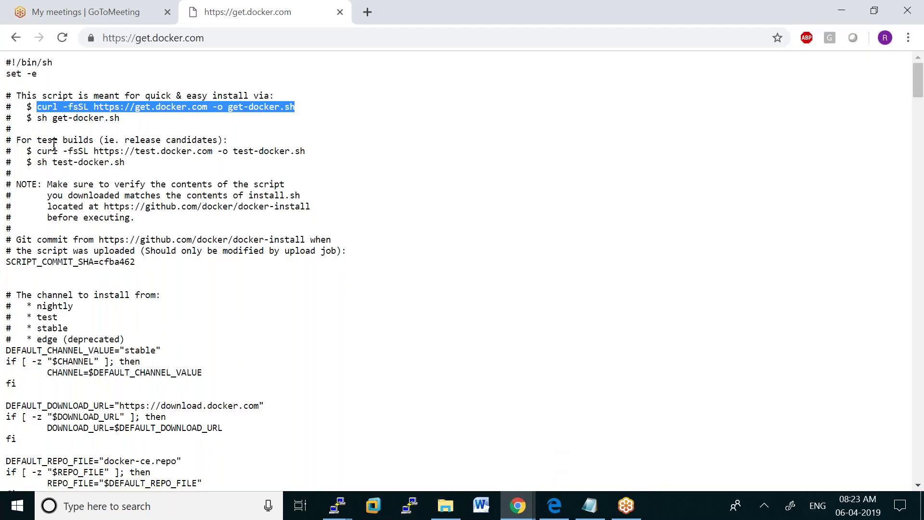
left_click(39, 116)
left_click_drag(86, 118, 118, 121)
left_click(147, 133)
left_click(337, 504)
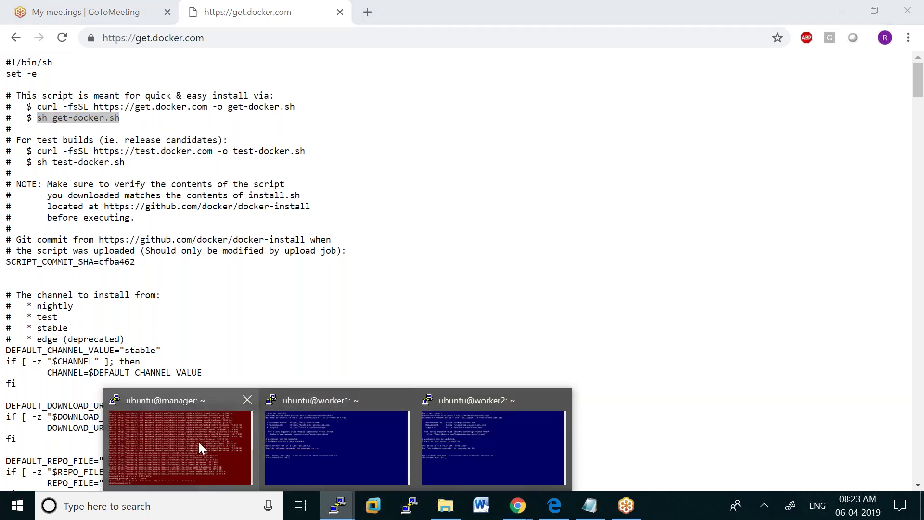
left_click(198, 442)
type("sh get-docker.sh")
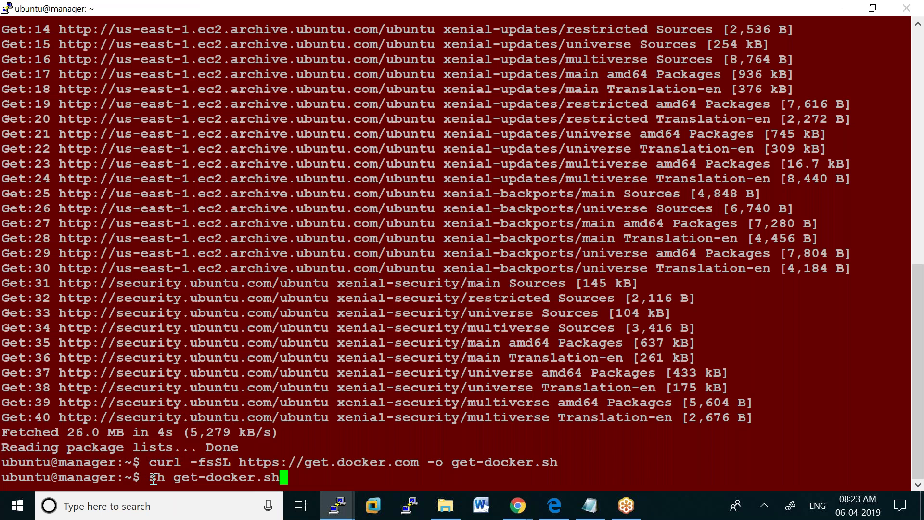
key("Return")
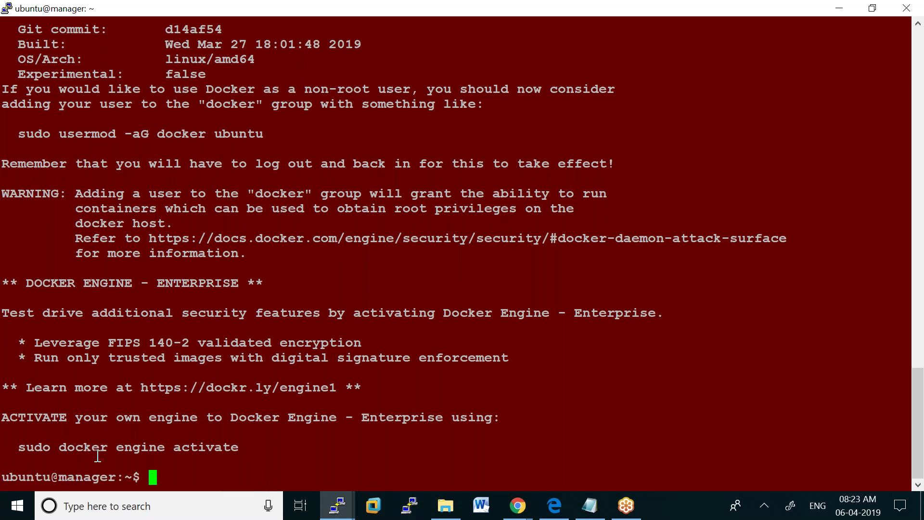
Confirm docker version reports client 18.09.4 on the manager
type("docker version")
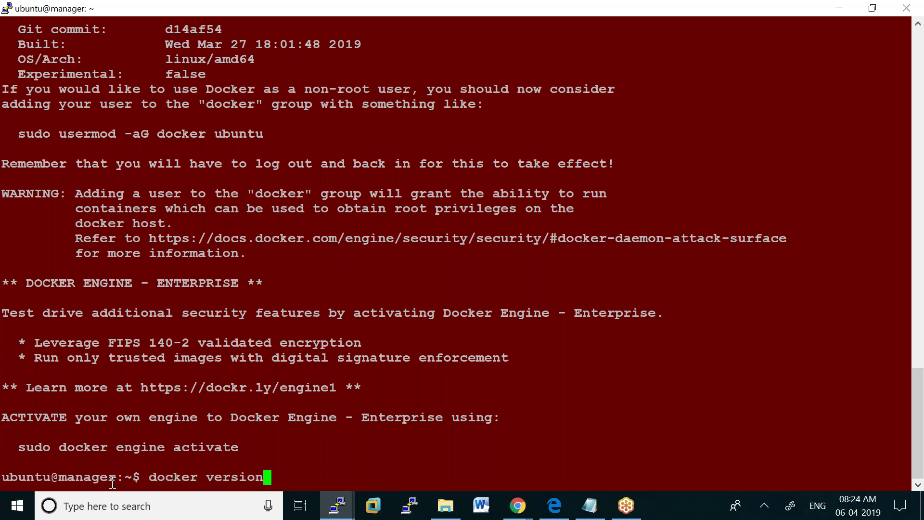
key("Return")
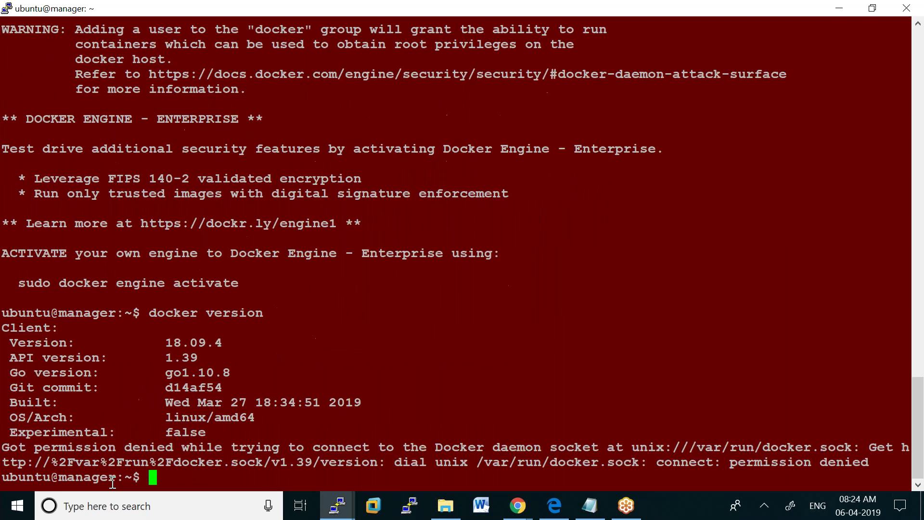
left_click(337, 504)
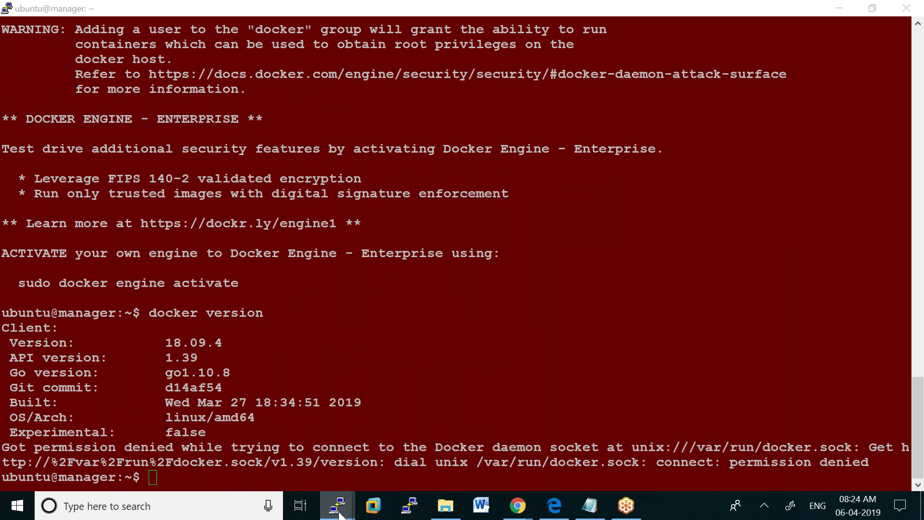
left_click(359, 461)
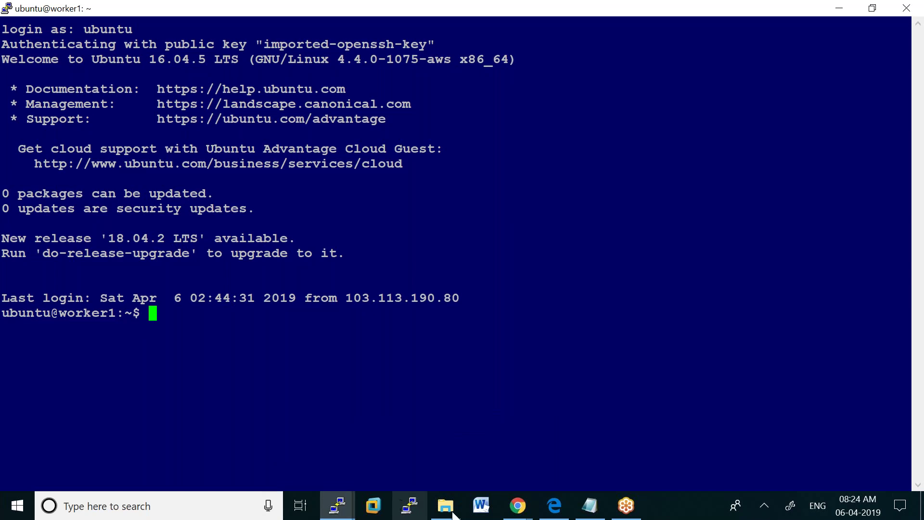
Reselect the curl download command on the get.docker.com page and return to worker1
left_click(518, 505)
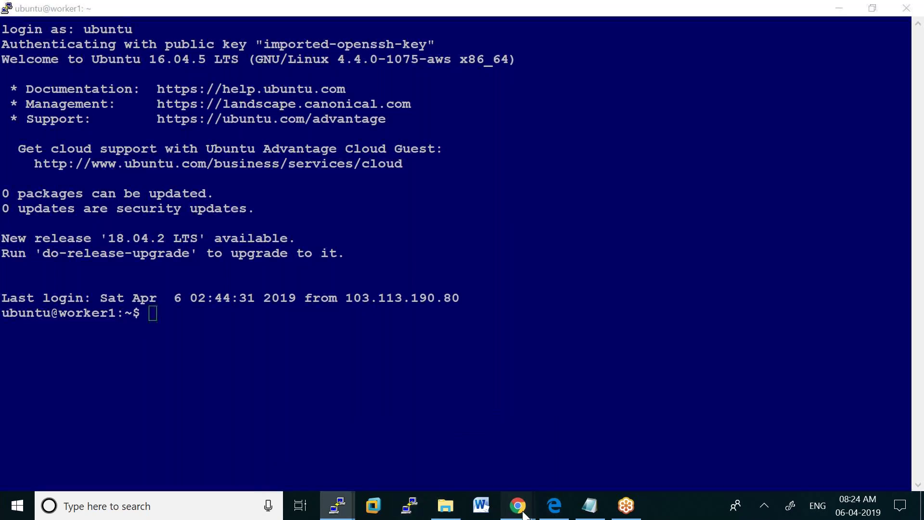
left_click(558, 451)
left_click(356, 170)
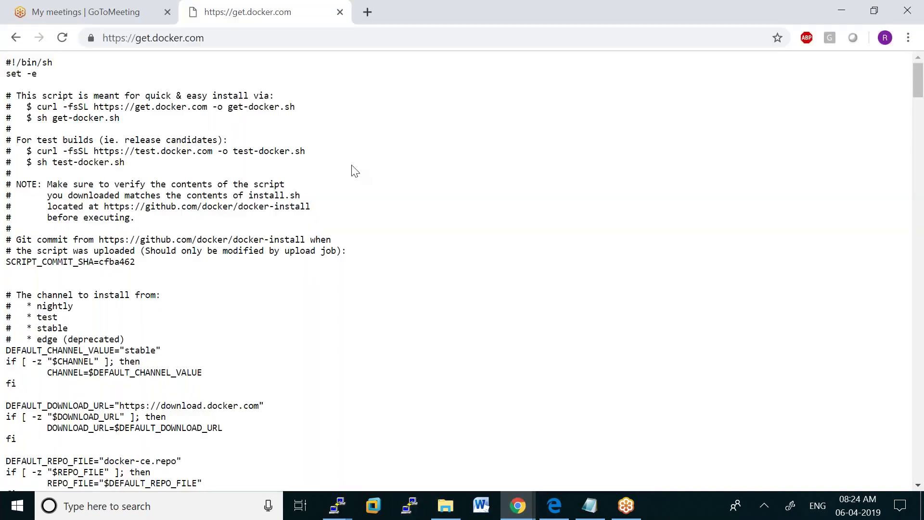
left_click_drag(37, 107, 308, 110)
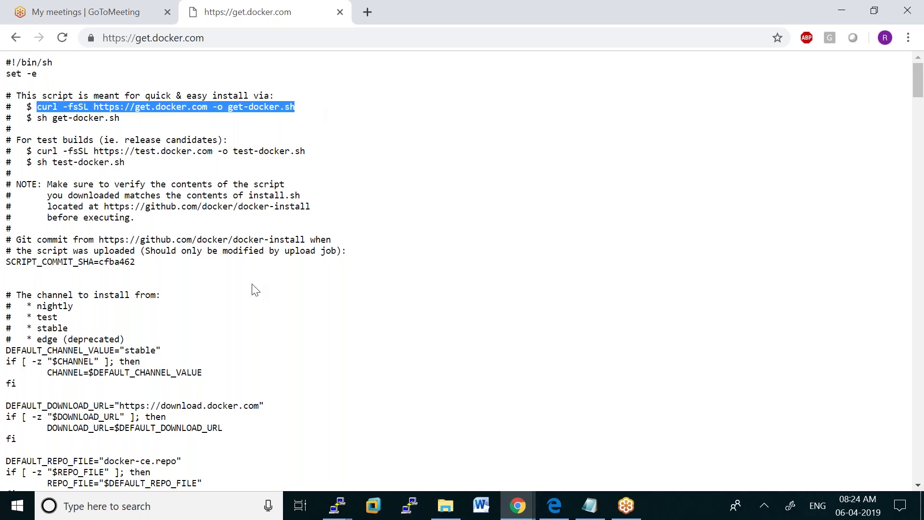
left_click(338, 505)
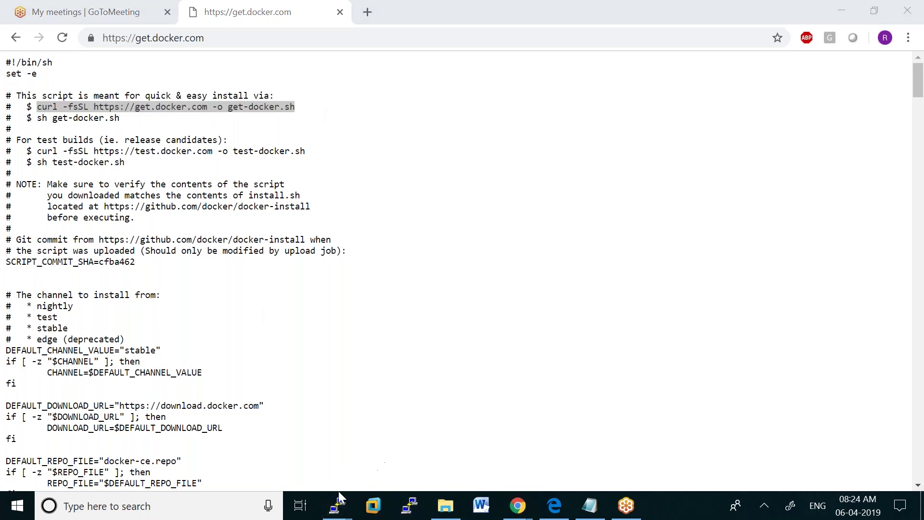
mouse_move(337, 505)
left_click(354, 455)
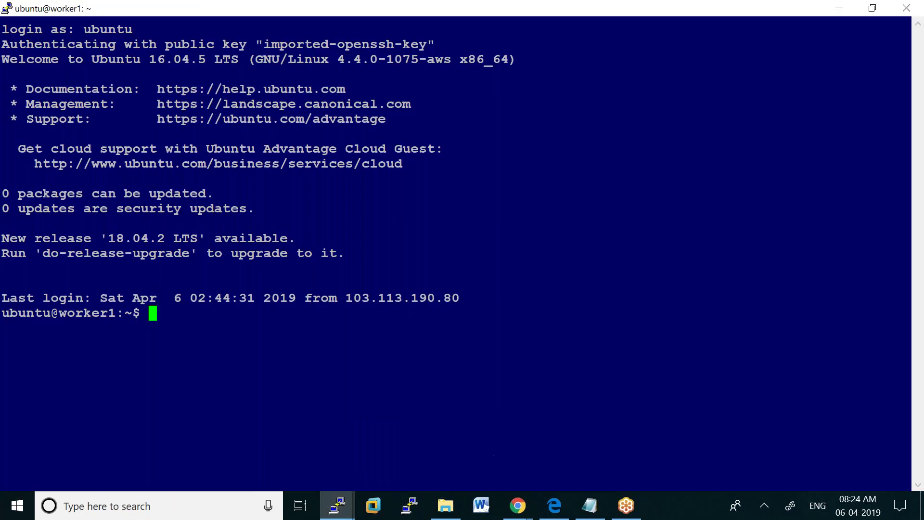
Update worker1's package lists with sudo apt-get update -y and download get-docker.sh via curl
type("sudo ap")
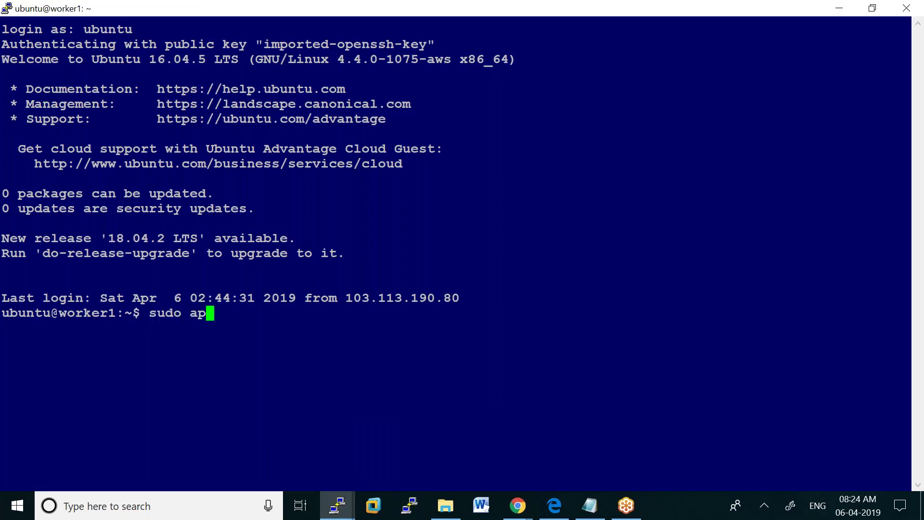
type("t-get up")
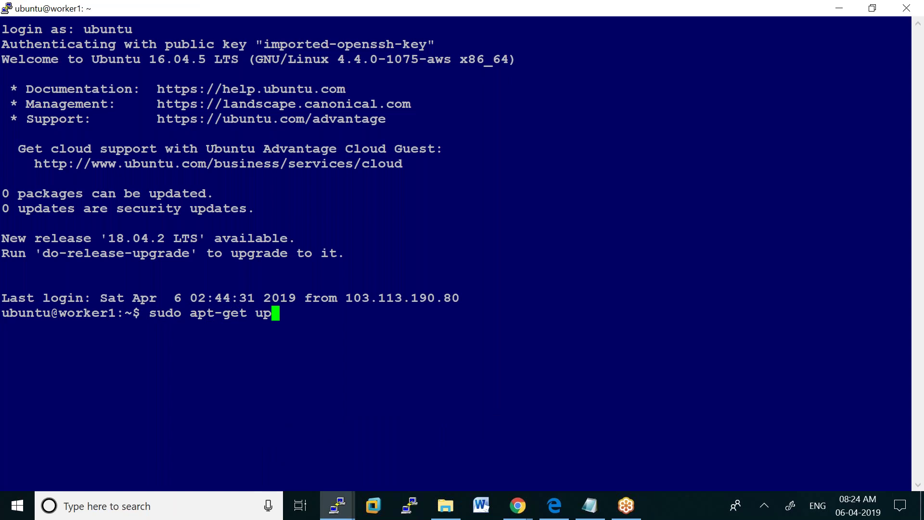
type("date -y")
key("Return")
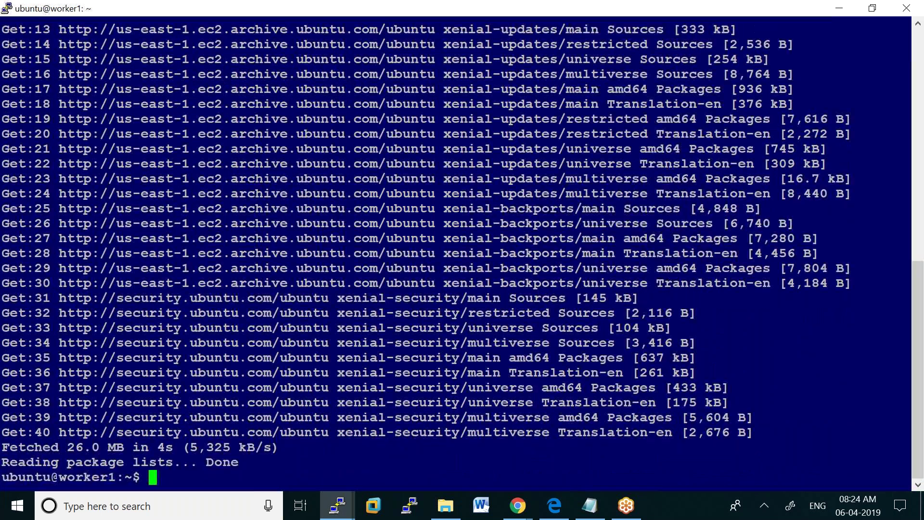
right_click(153, 476)
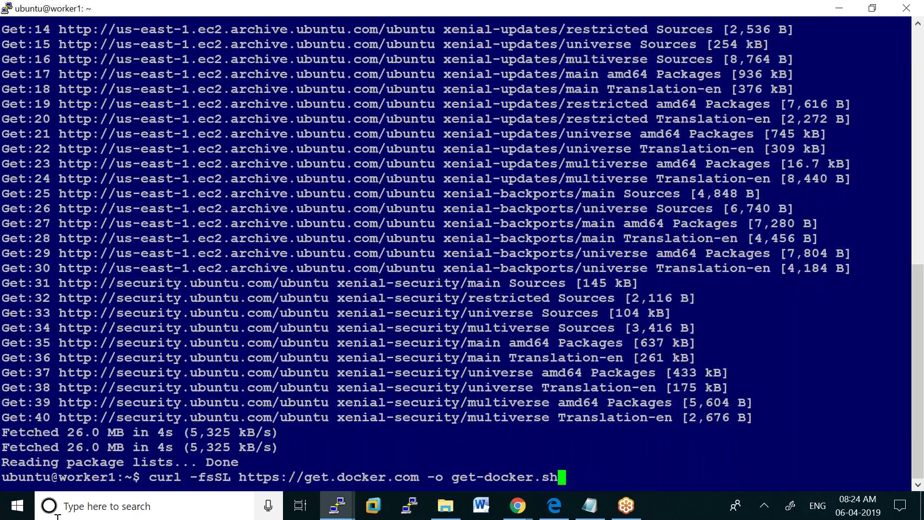
key("Return")
Run the Docker install script on worker1 with sudo sh get-docker.sh
type("sh")
key("BackSpace")
key("BackSpace")
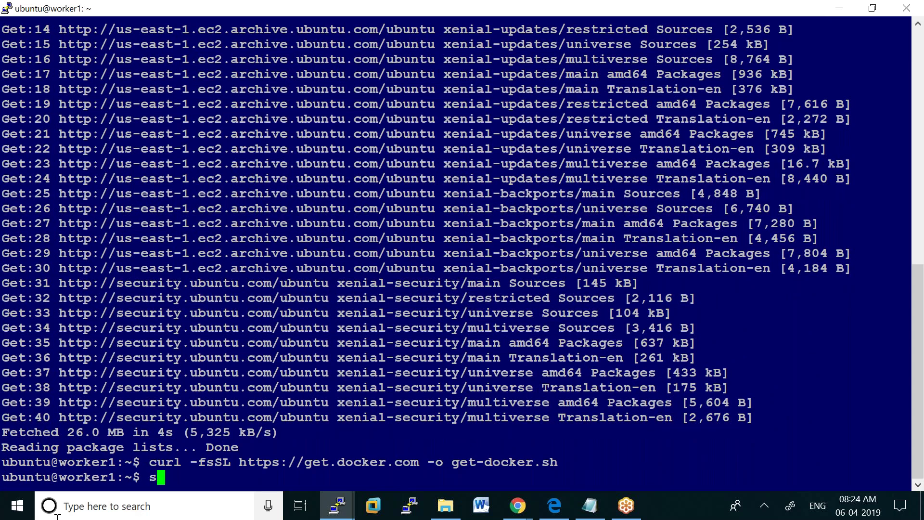
type("sudo sh ")
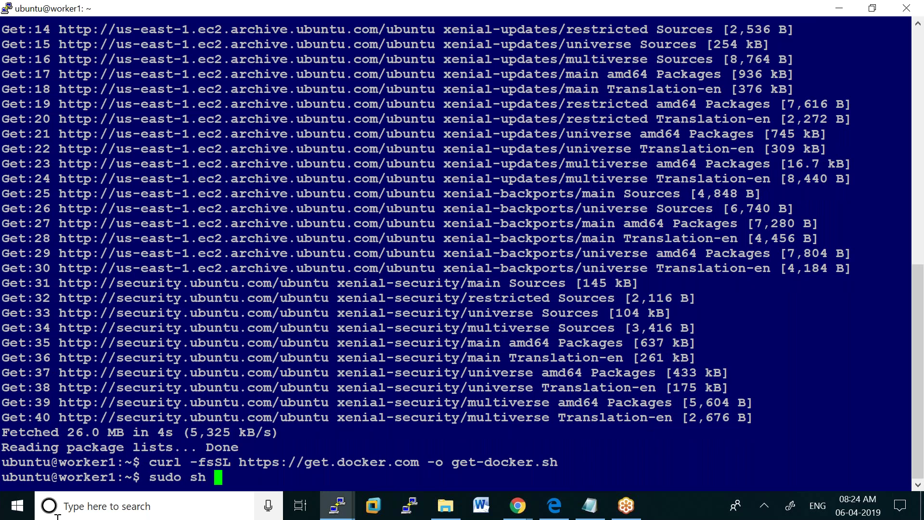
type("get")
key("Tab")
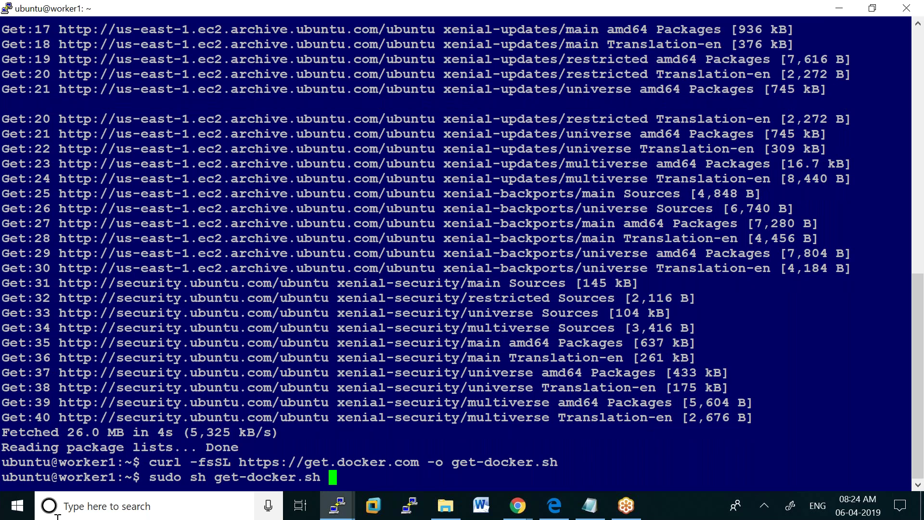
key("Return")
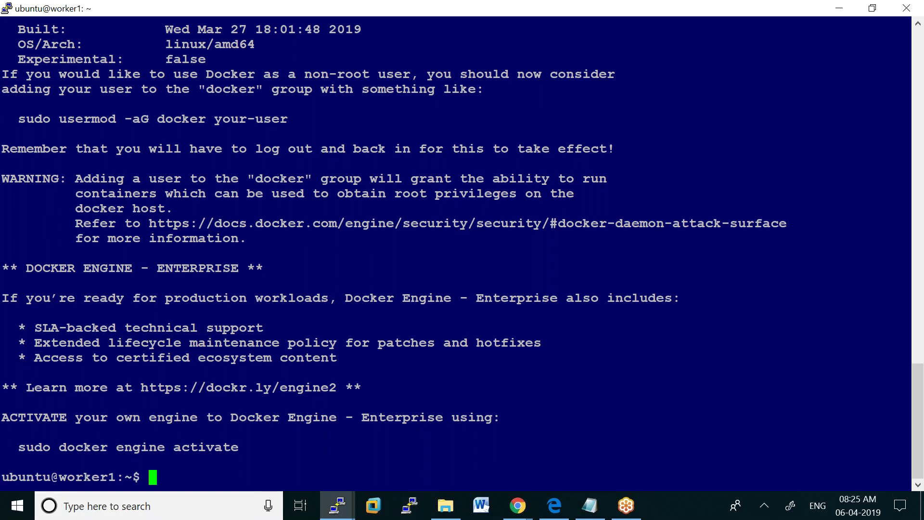
Run docker version, hit the daemon permission error, and switch to root with sudo su -
type("docke")
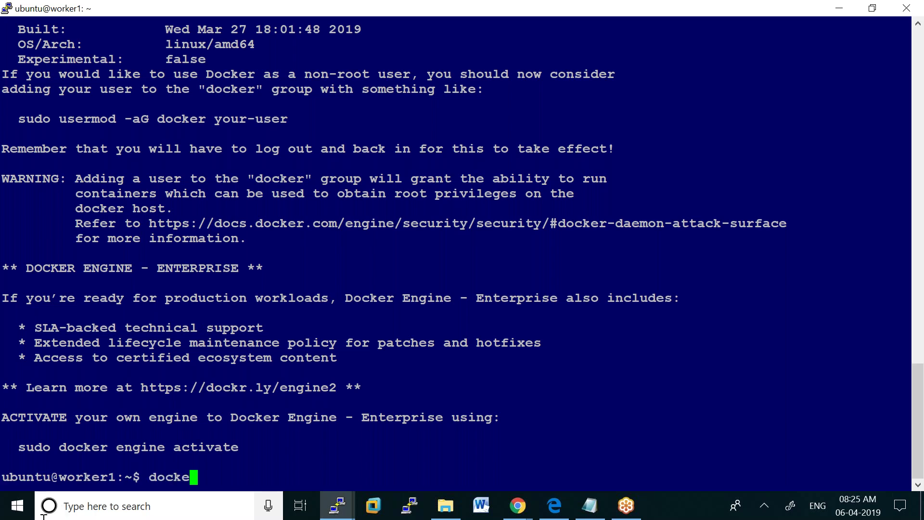
type("r version")
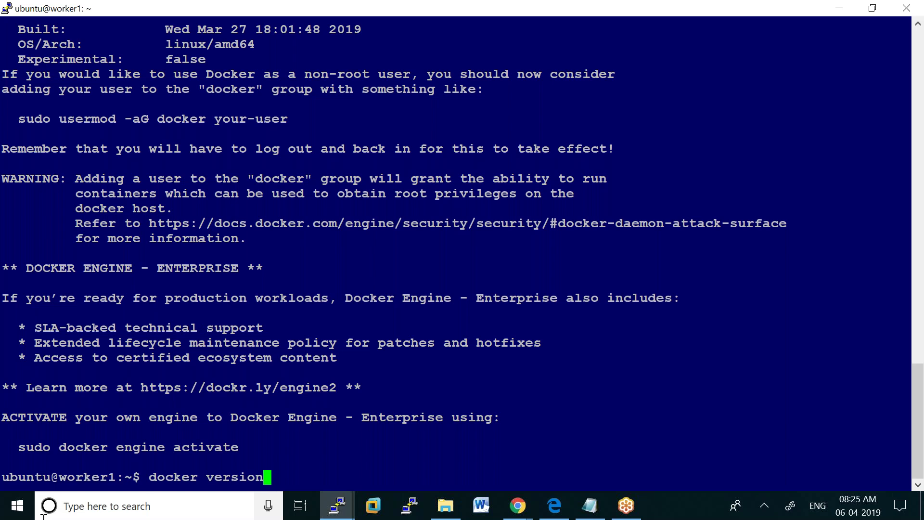
key("Return")
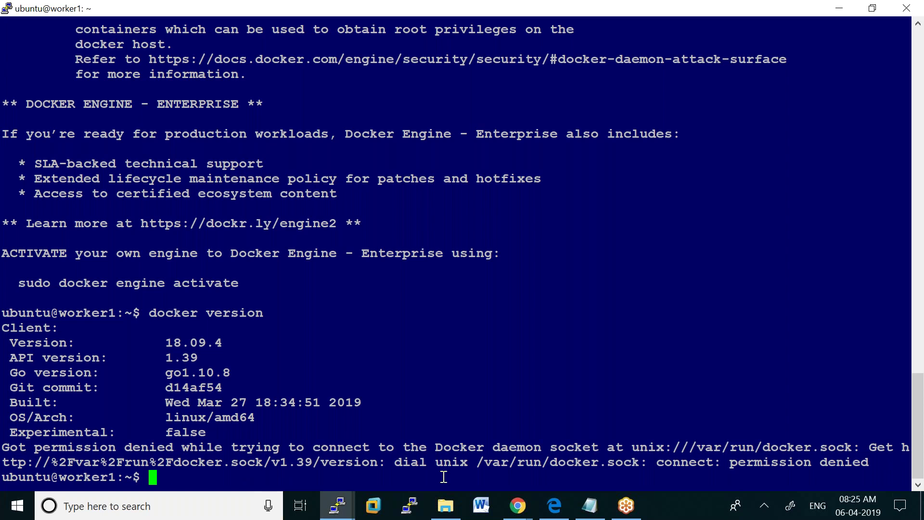
type("sudo su -")
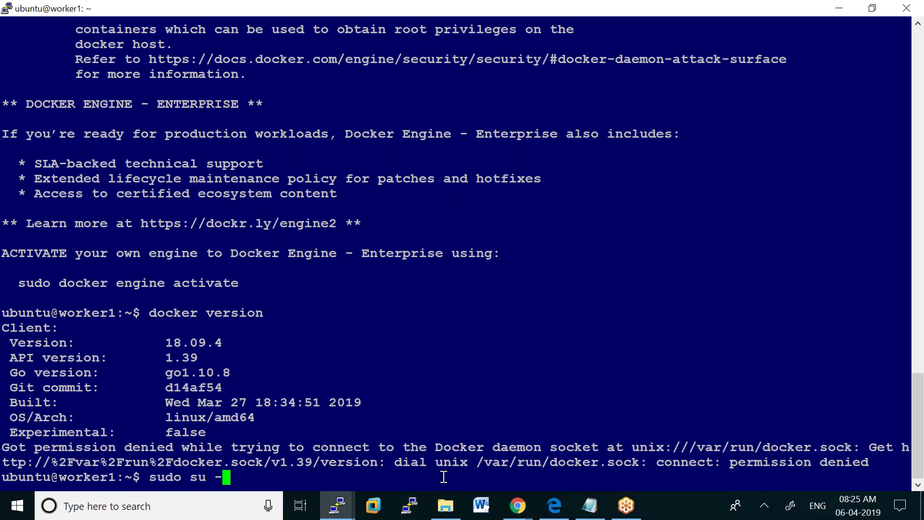
key("Return")
Rerun docker version as root on worker1
type("vi /etc/hostname")
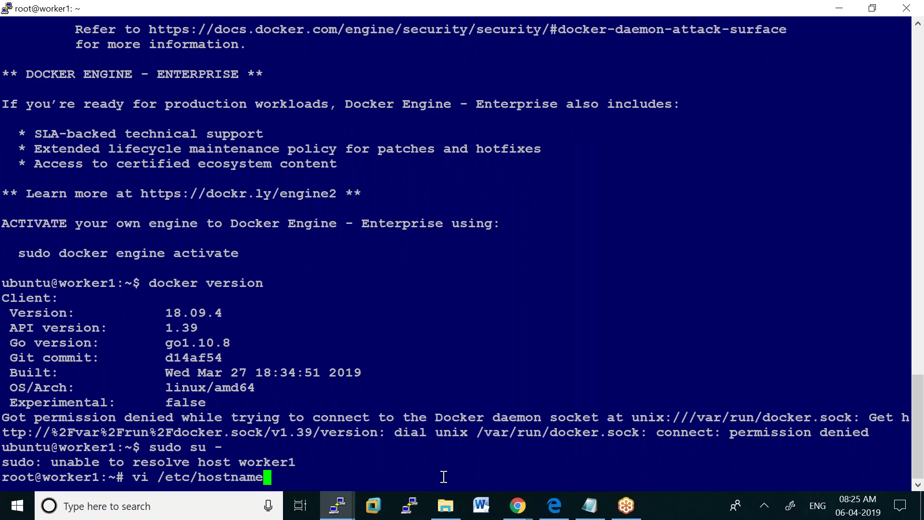
key("BackSpace")
key("BackSpace")
key("BackSpace")
key("BackSpace")
key("BackSpace")
key("BackSpace")
key("BackSpace")
key("BackSpace")
key("BackSpace")
key("BackSpace")
key("BackSpace")
key("BackSpace")
key("BackSpace")
key("BackSpace")
key("BackSpace")
key("BackSpace")
type("docker ve")
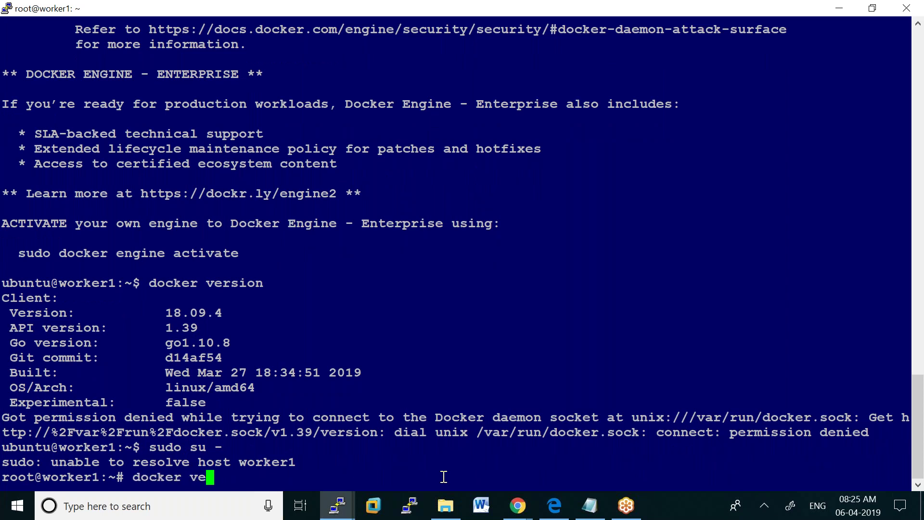
type("rsion")
key("Return")
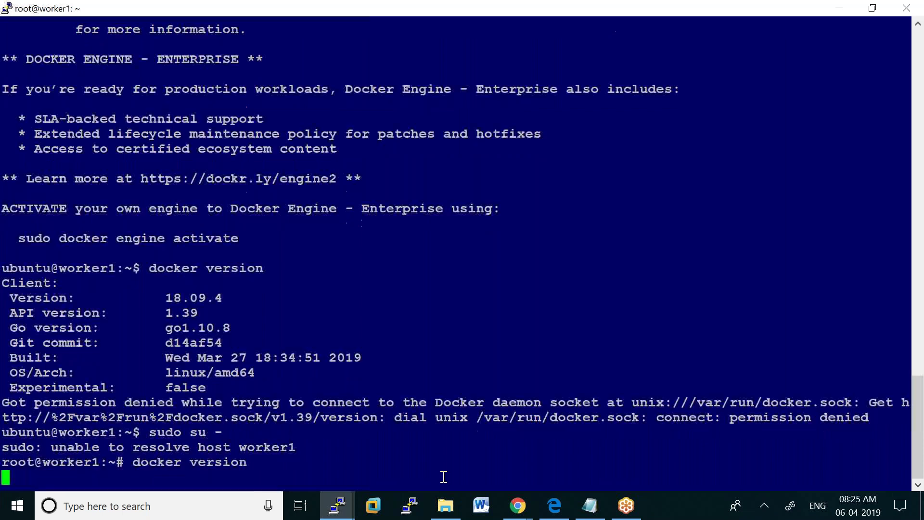
On worker2, run sudo apt-get update -y, clear the screen, and become root with sudo su -
left_click(337, 506)
left_click(457, 433)
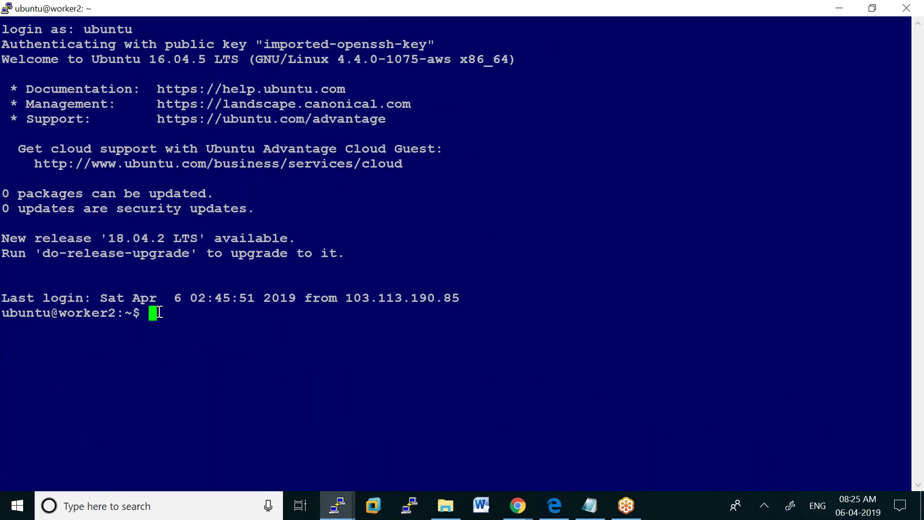
type("sudo apt-get ")
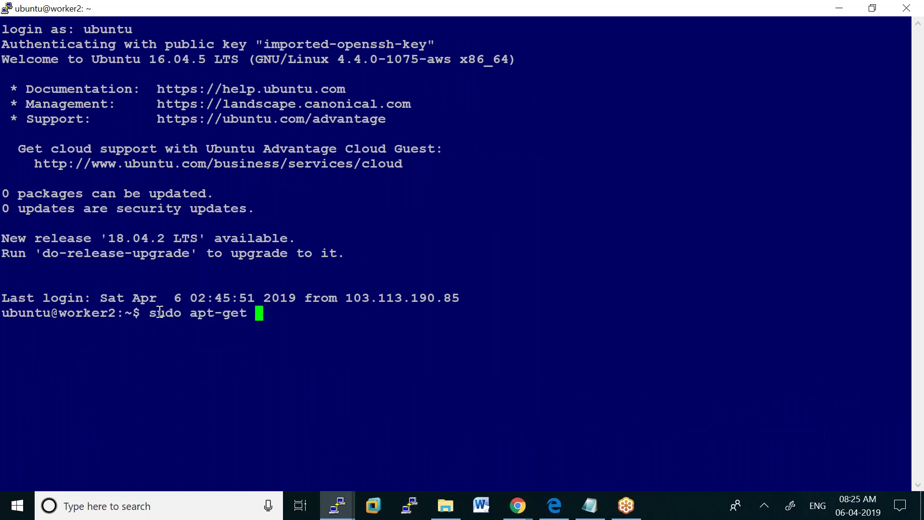
type("update -")
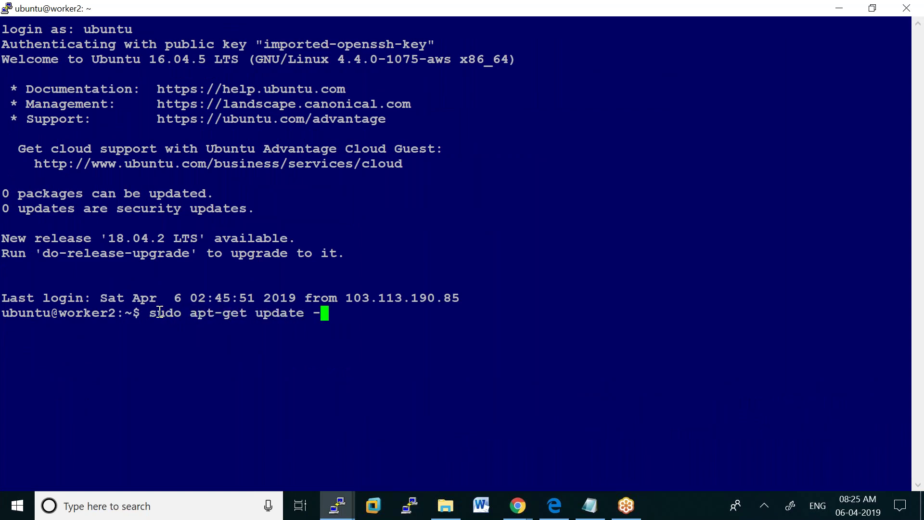
type("y")
key("Return")
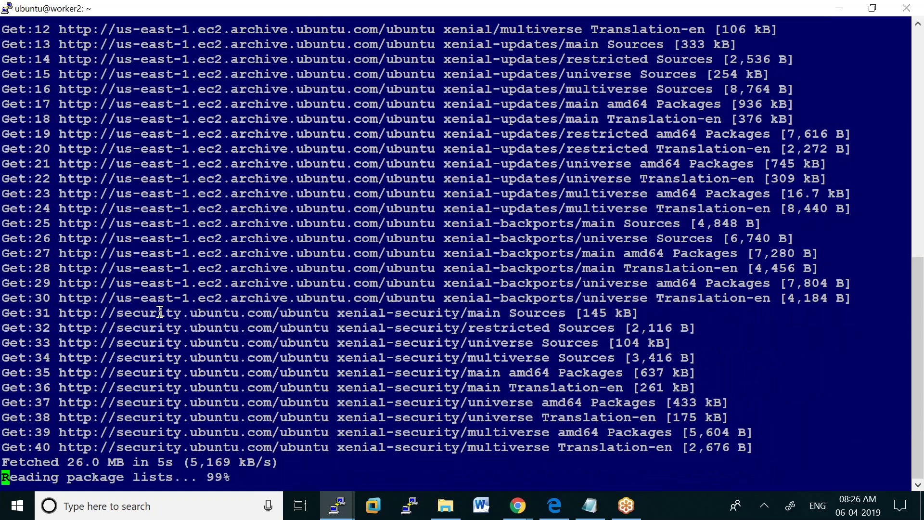
type("clear")
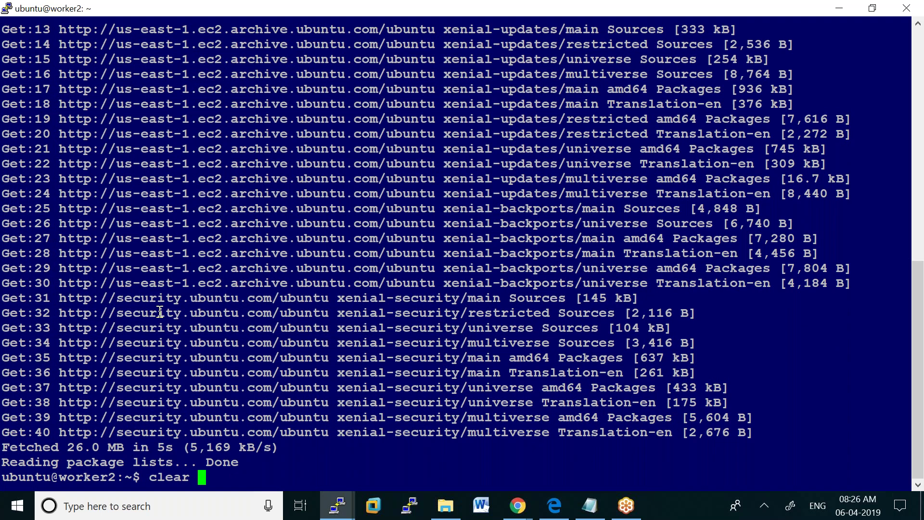
key("Return")
type("sudo s")
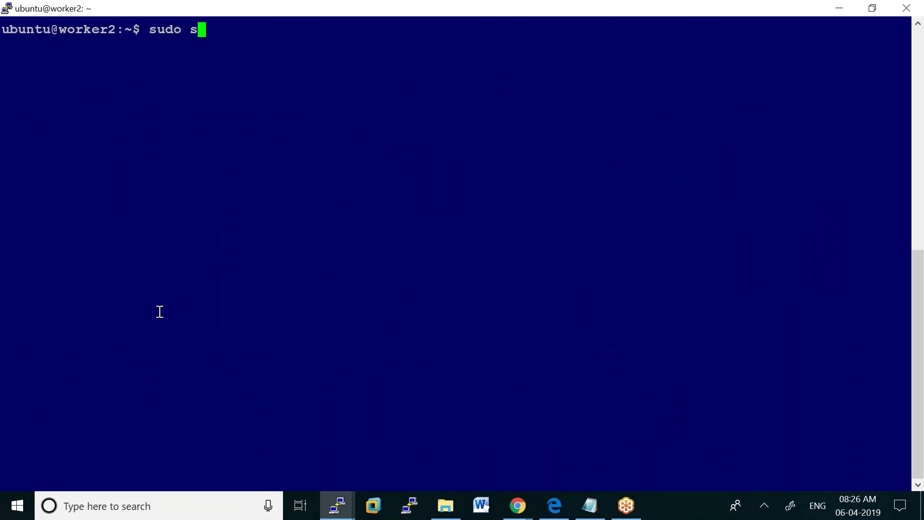
type("u -")
key("Return")
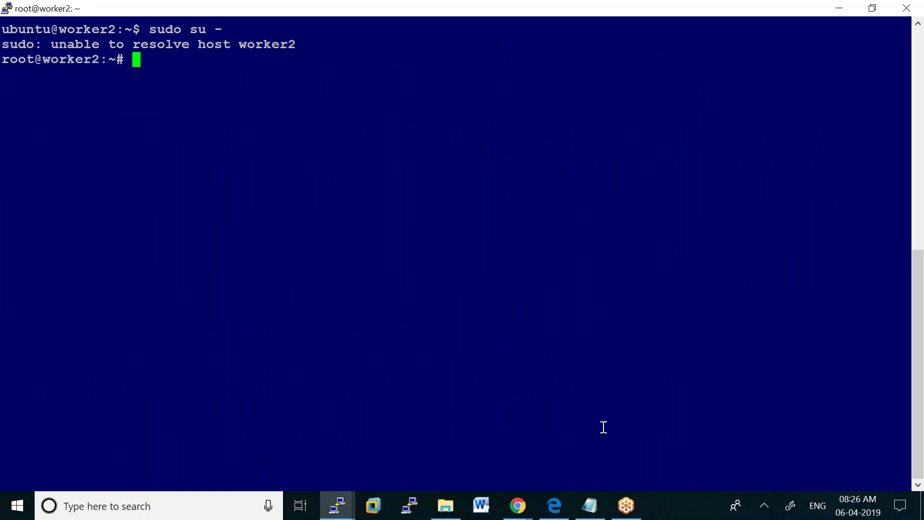
Copy the curl line from get.docker.com and run it on worker2 to download get-docker.sh
mouse_move(521, 513)
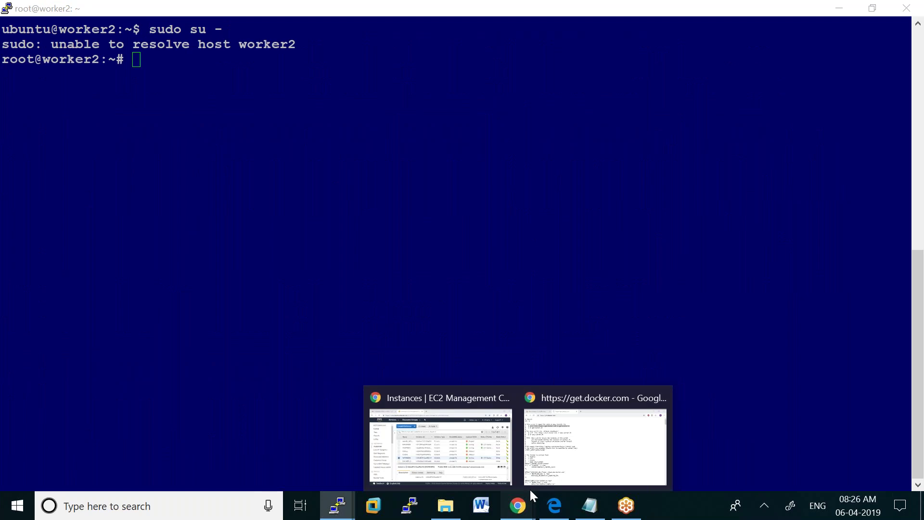
left_click(581, 435)
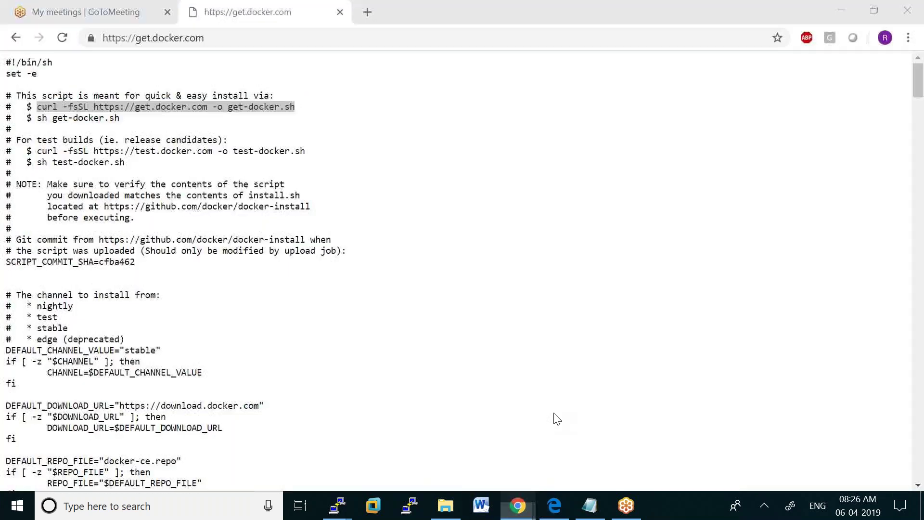
right_click(150, 104)
left_click(179, 115)
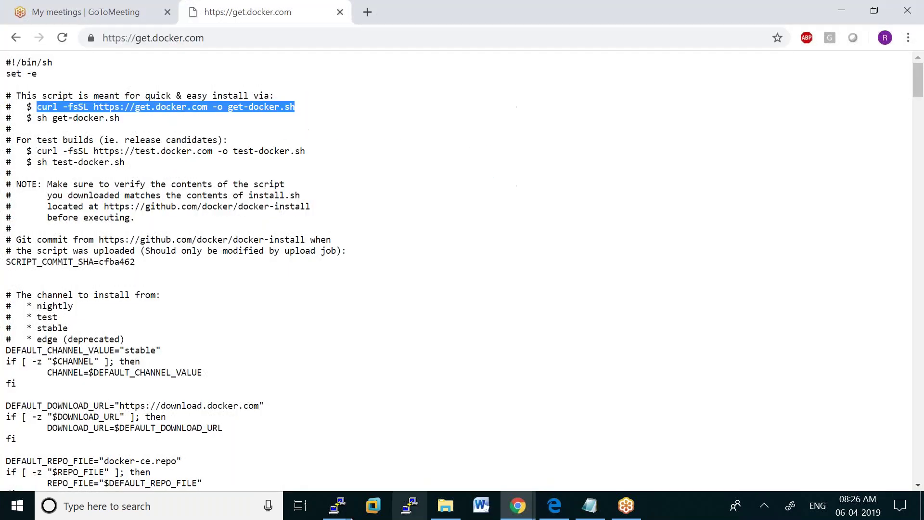
left_click(338, 508)
left_click(423, 457)
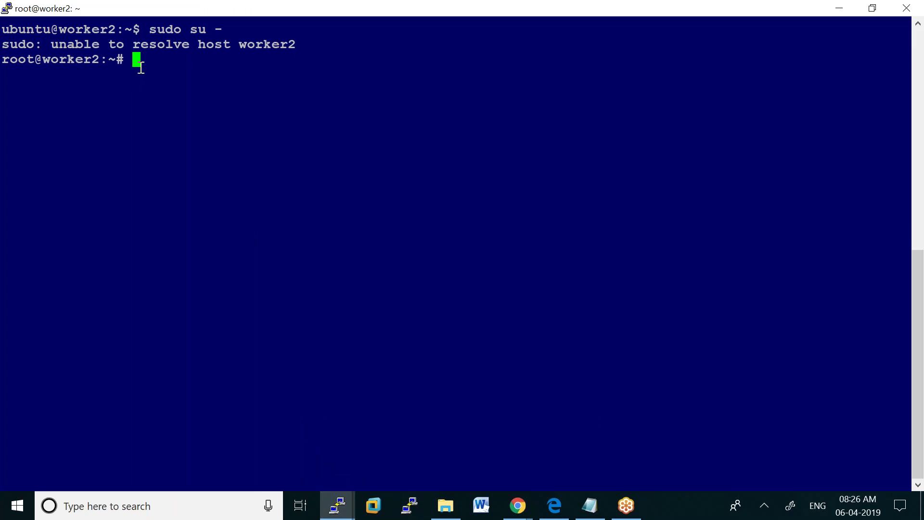
right_click(140, 62)
key("Return")
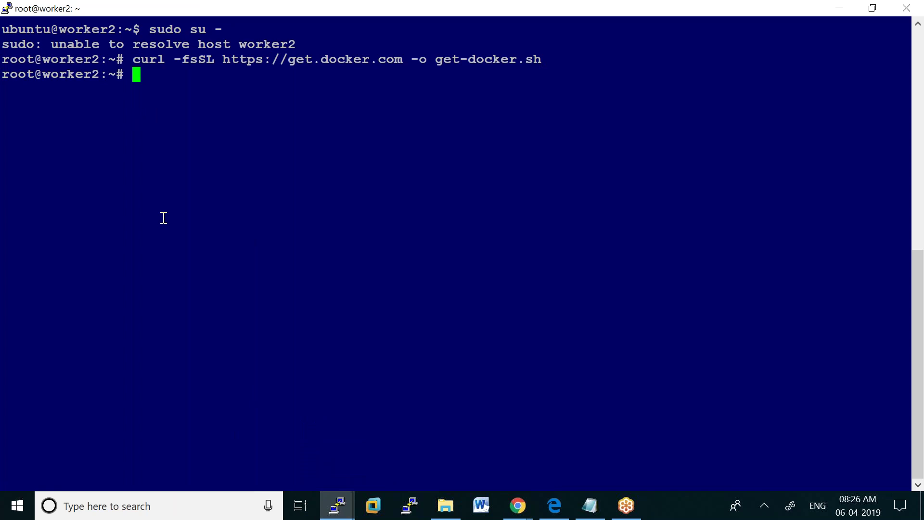
Run sh get-docker.sh on worker2 to install Docker
type("sh g")
key("Tab")
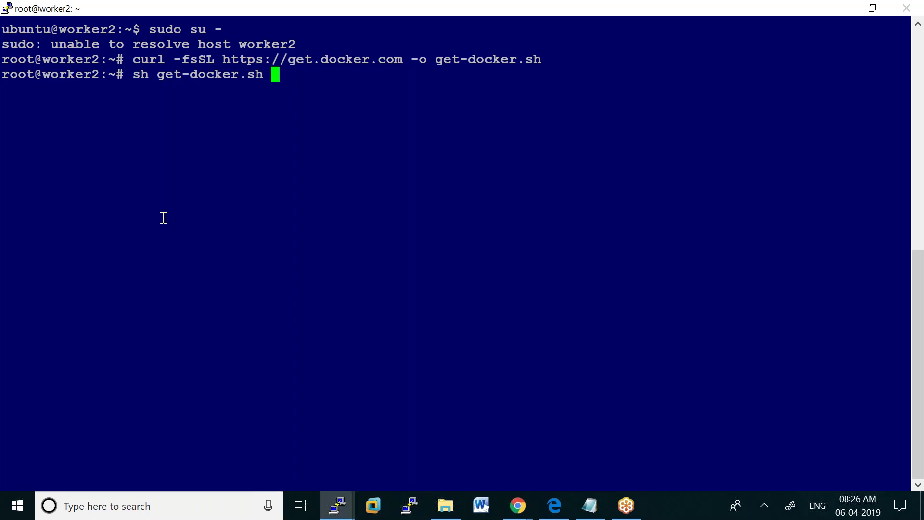
key("Return")
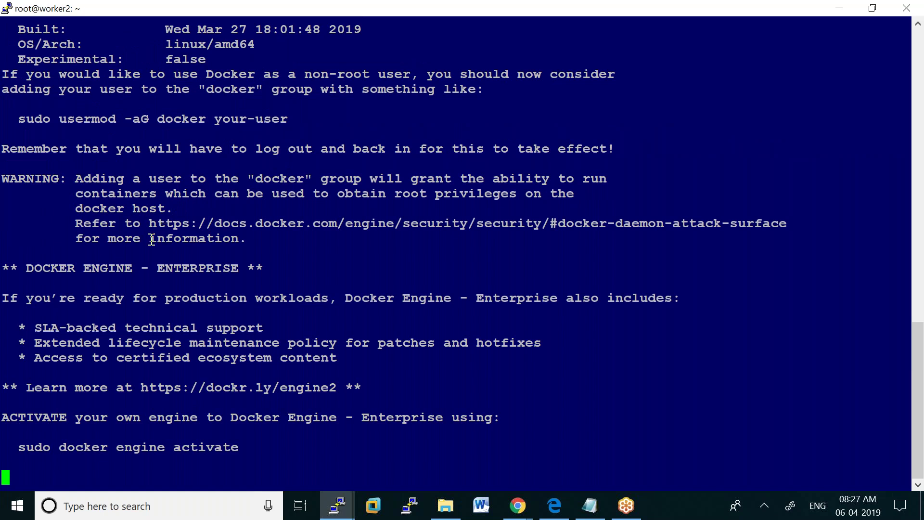
left_click(513, 509)
Search 'get docker.com uninstall docker' in a new Chrome tab
left_click(594, 445)
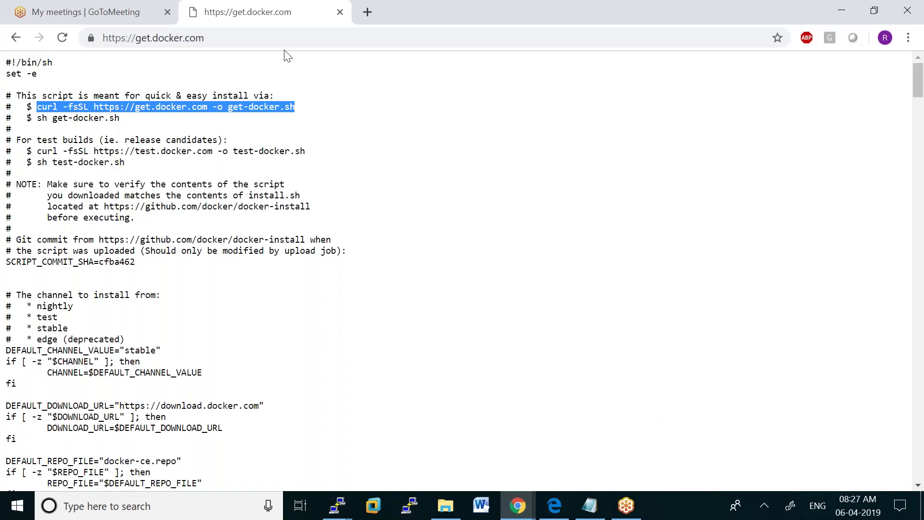
left_click(366, 9)
type("get d")
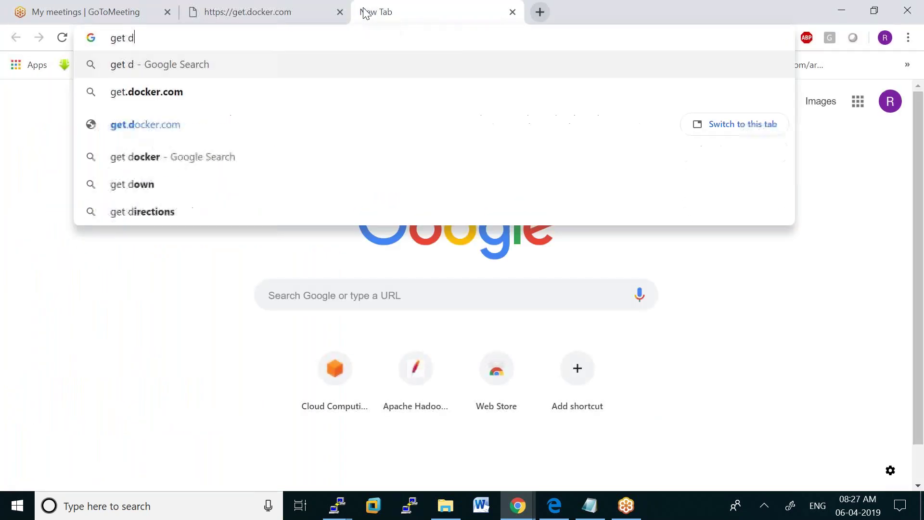
type("ocker")
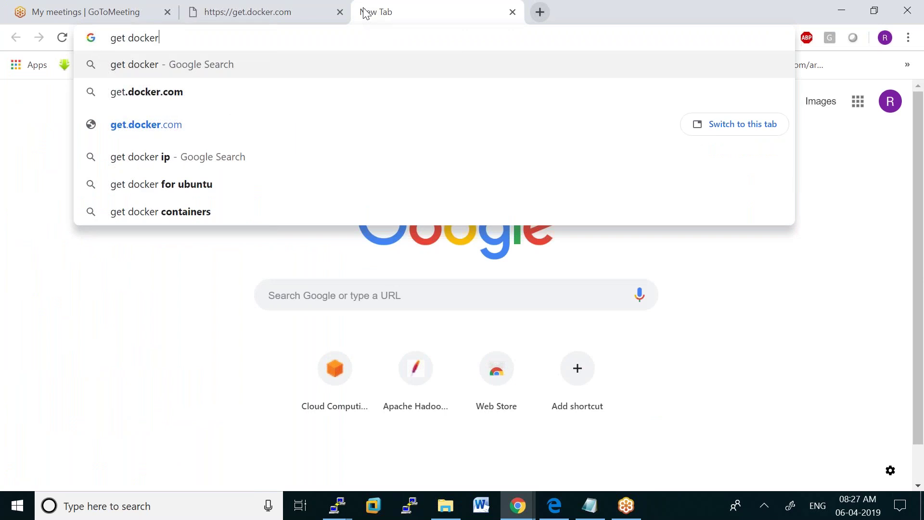
type(".com ")
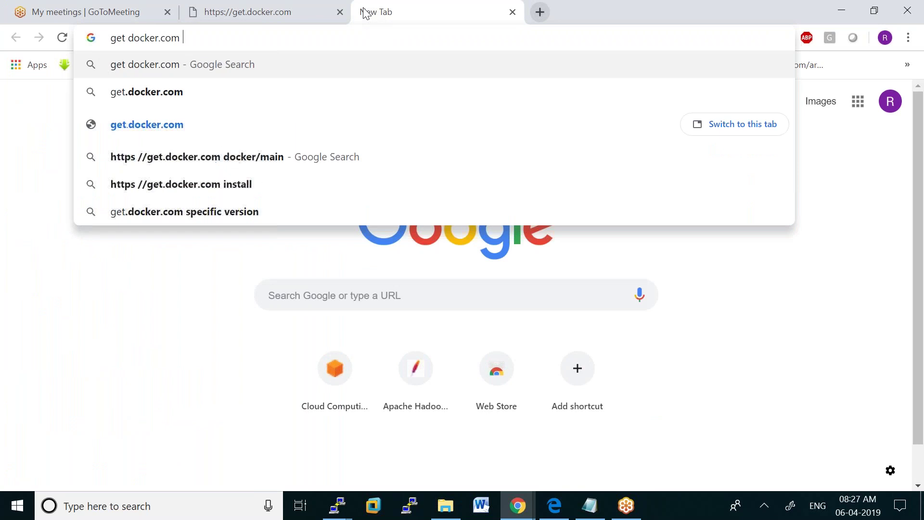
type("uninsta")
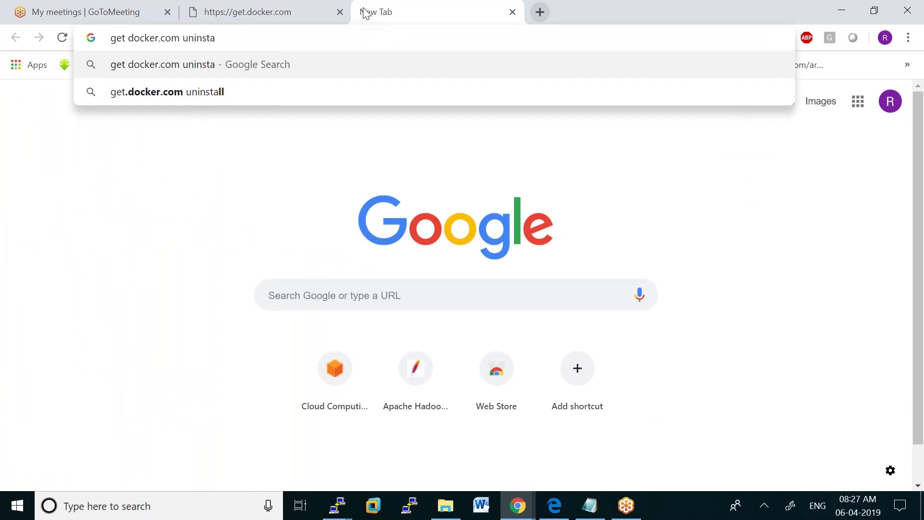
type("ll docker")
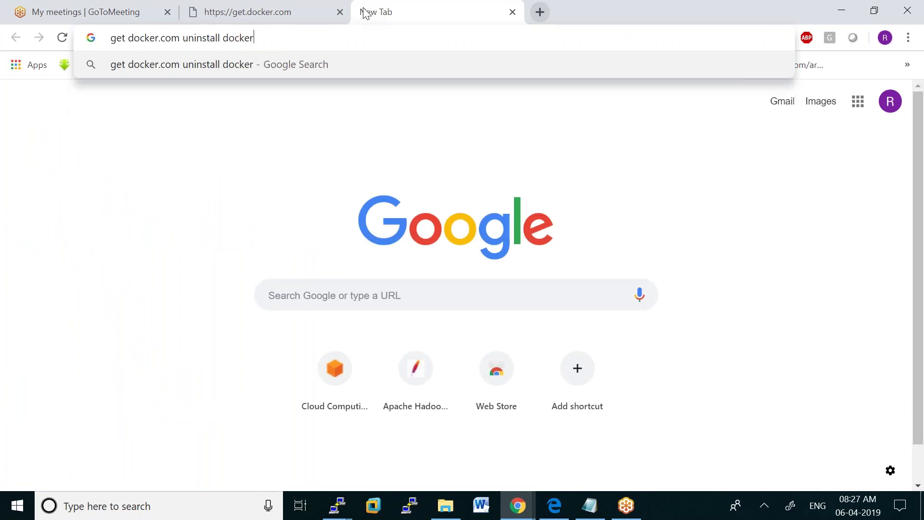
key("Return")
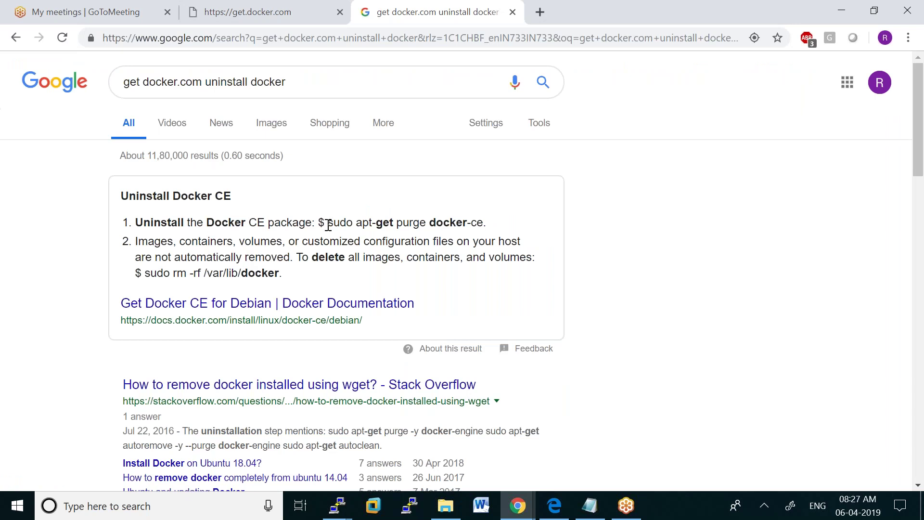
Copy the sudo apt-get purge docker-ce command from the search results
left_click_drag(328, 224, 461, 229)
right_click(461, 229)
left_click(494, 235)
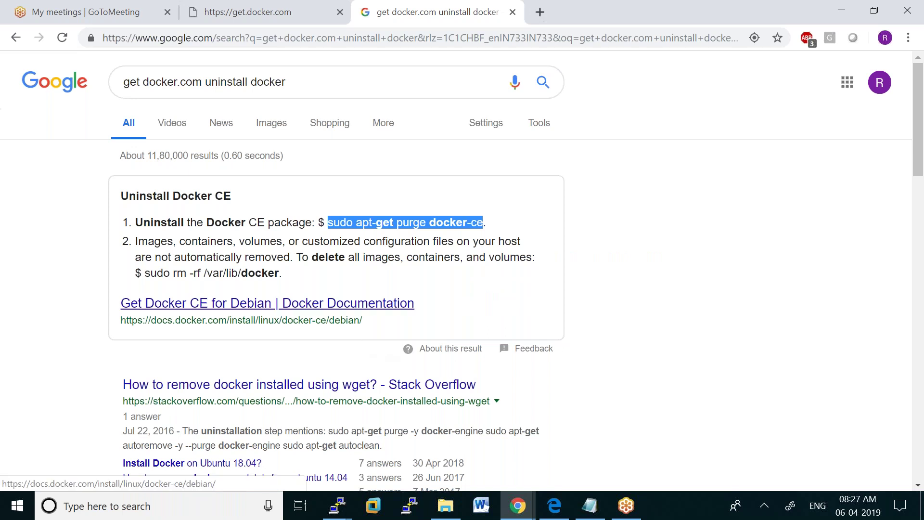
scroll(267, 303, "down", 2)
scroll(337, 270, "down", 1)
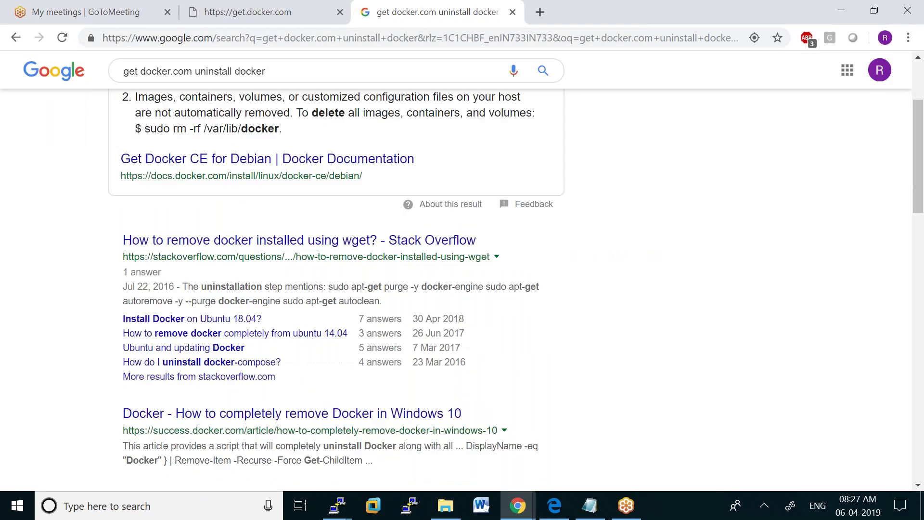
scroll(337, 289, "down", 3)
mouse_move(338, 505)
left_click(197, 421)
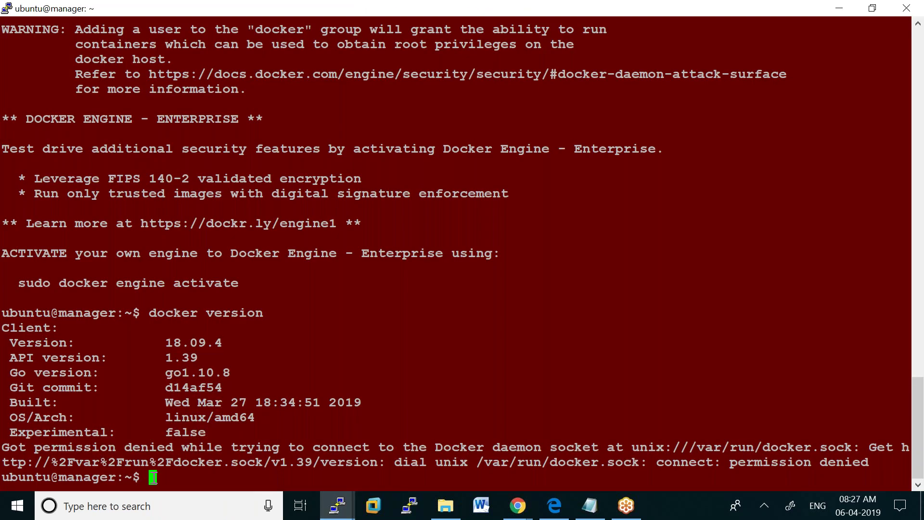
Become root on the manager with sudo su -, check docker version, and clear the screen
type("sudo su -")
key("Return")
type("docker version")
key("Return")
type("clear")
key("Return")
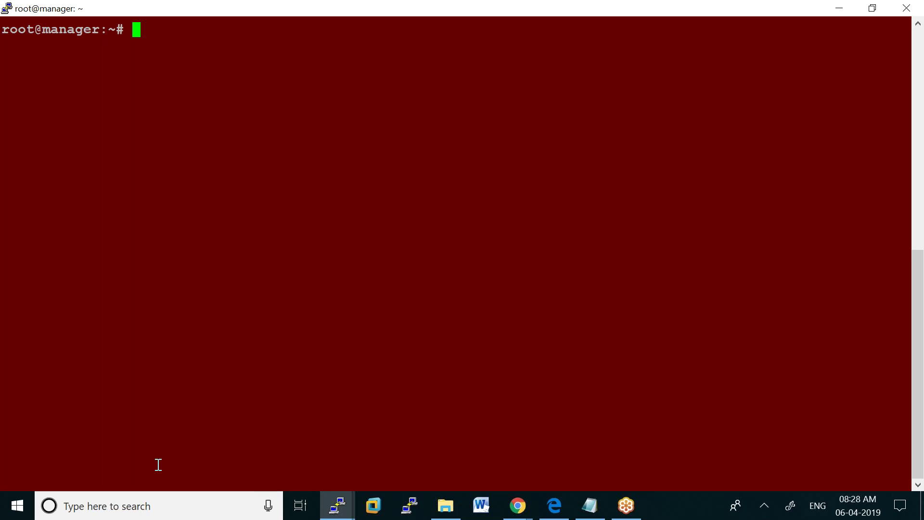
left_click(591, 506)
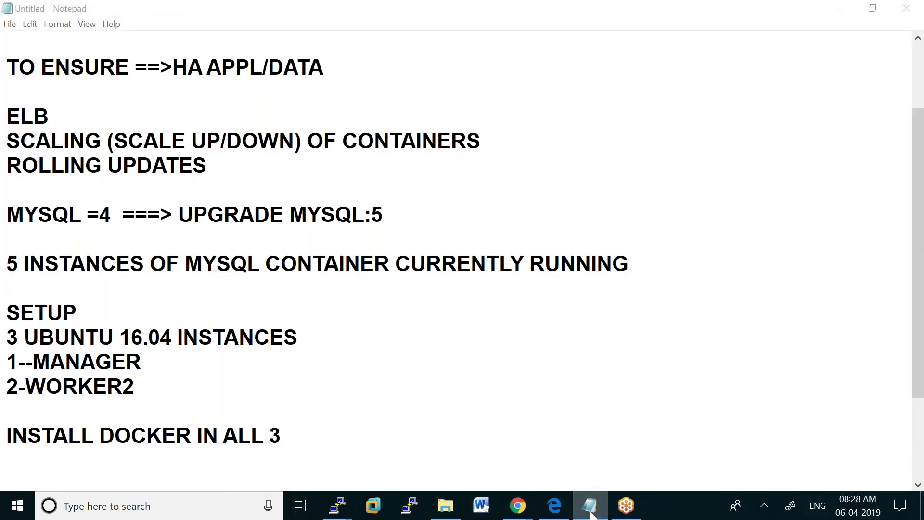
Add the lines 'install docker swarm' and 'docker swarm init --advertise-addr' to the Notepad notes
key("alt+Tab")
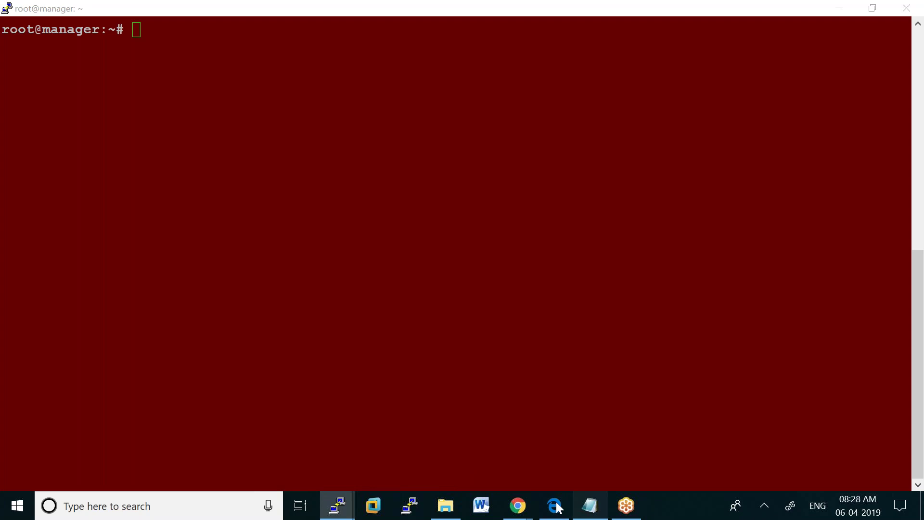
key("alt+Tab")
key("Return")
key("Return")
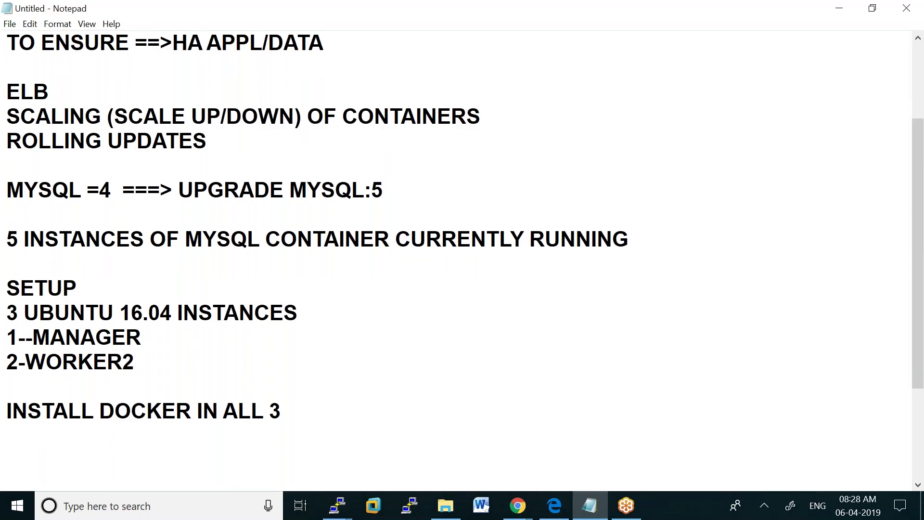
type("install do")
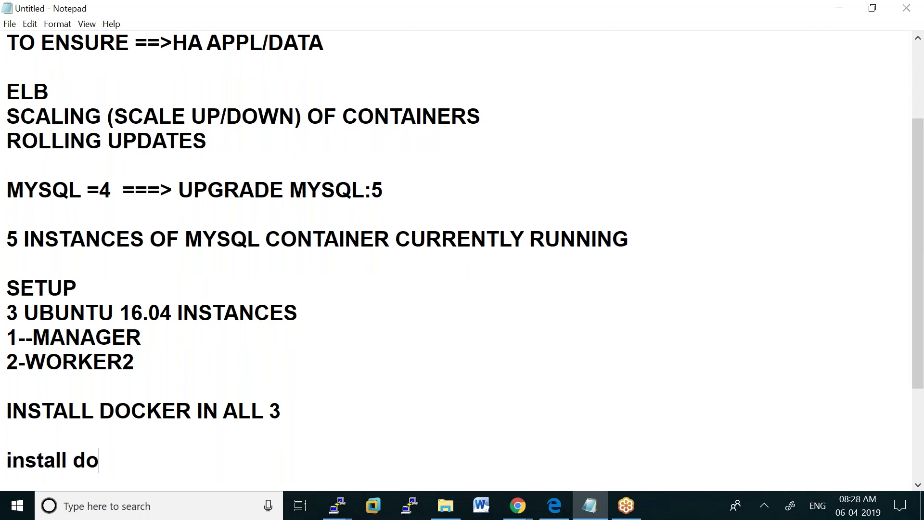
type("cker swa")
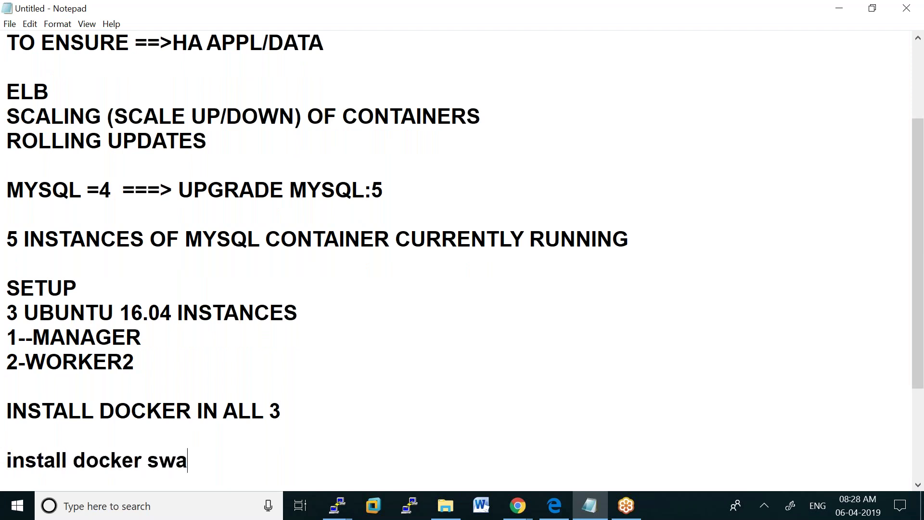
type("rm")
key("Return")
key("Return")
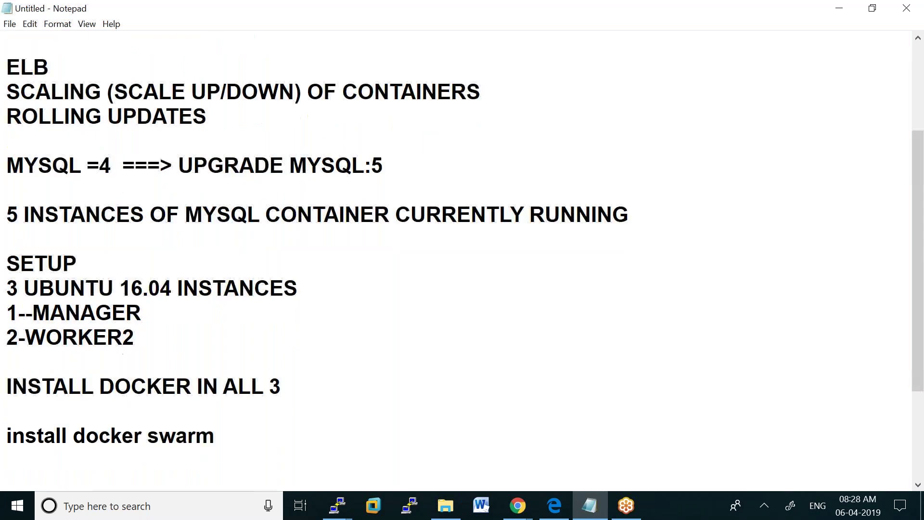
type("docker swarm init --advertise")
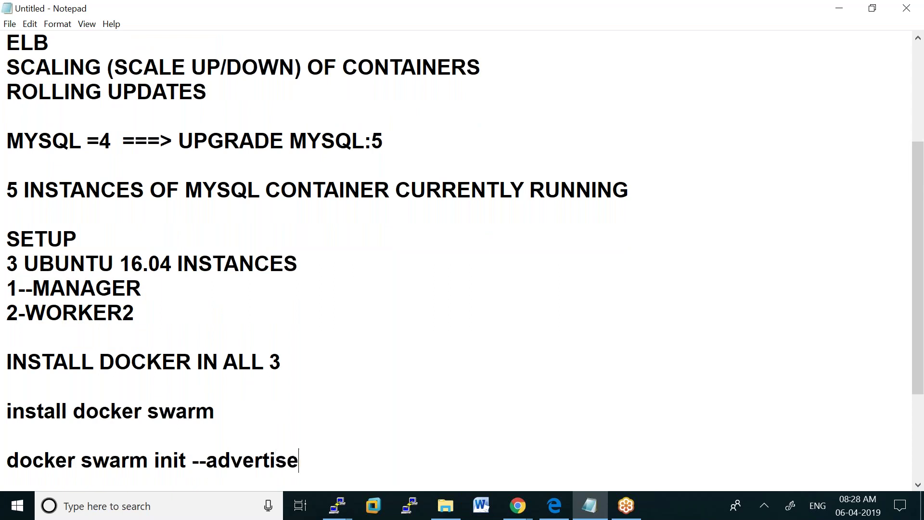
type("-addr")
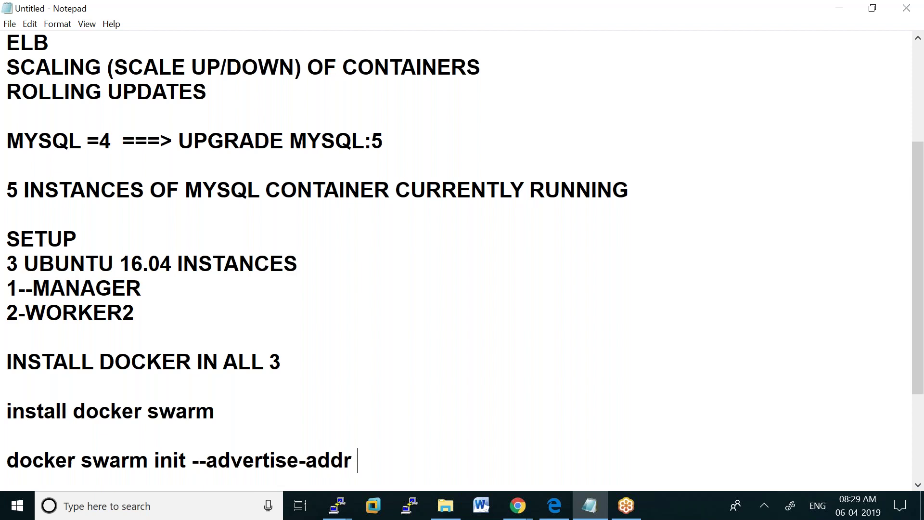
left_click(521, 509)
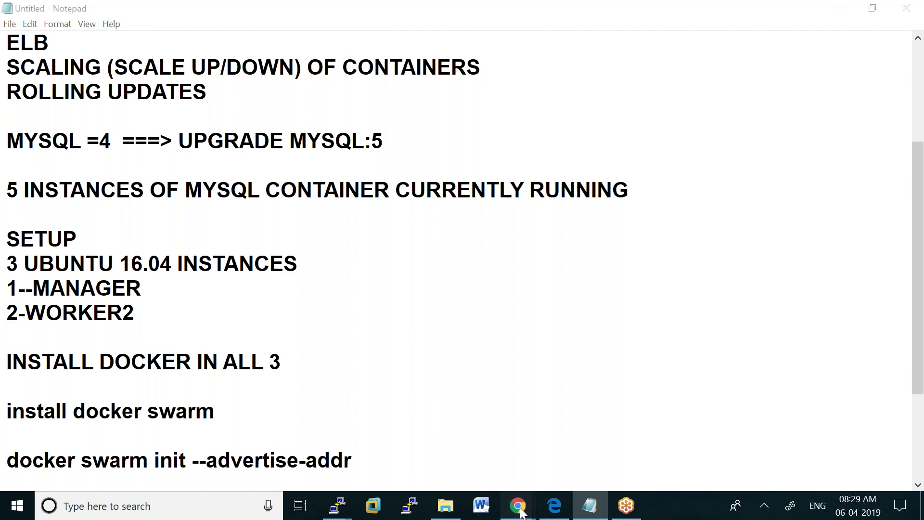
Copy the MANAGER instance's private IP 172.31.36.245 from EC2 for the swarm init line
left_click(475, 449)
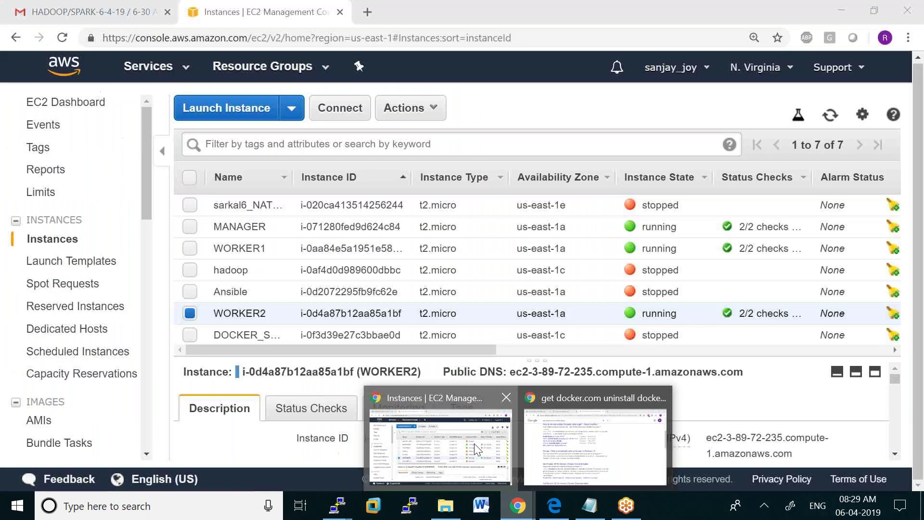
left_click(190, 313)
left_click(189, 227)
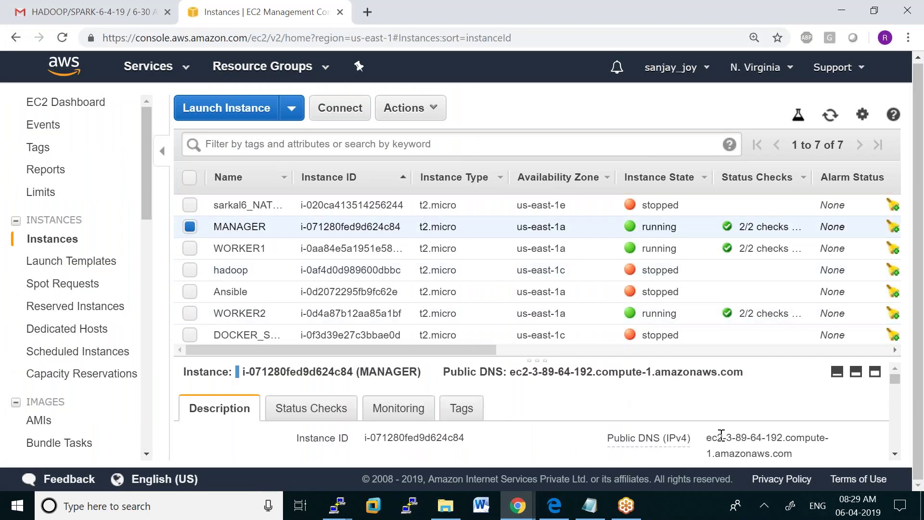
scroll(720, 436, "down", 5)
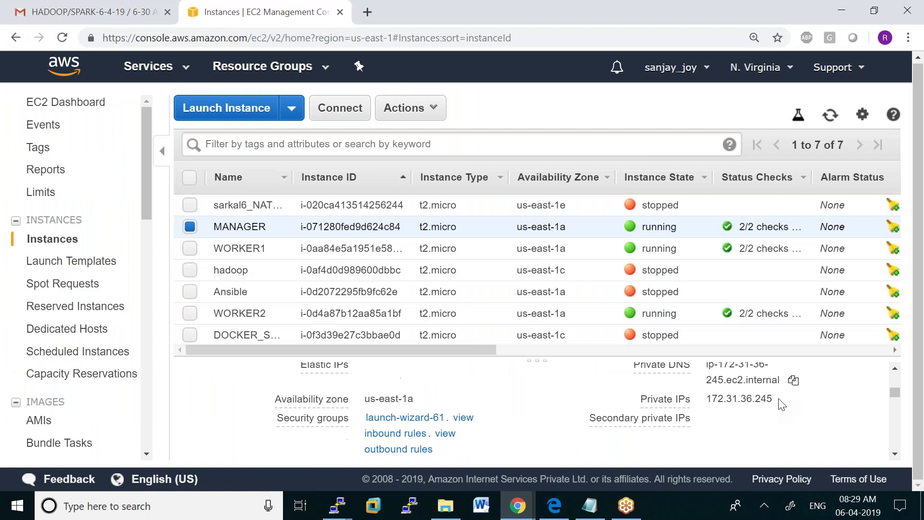
left_click(786, 398)
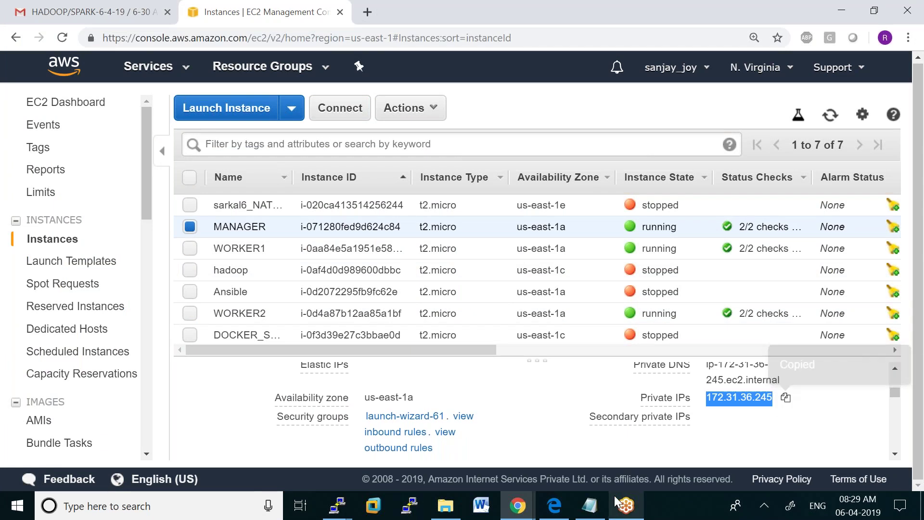
left_click(590, 505)
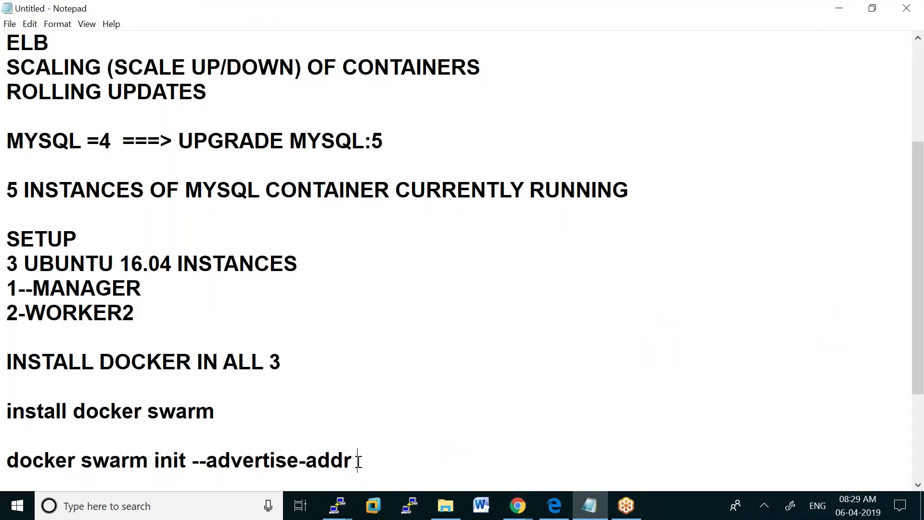
right_click(359, 461)
Complete the line 'docker swarm init --advertise-addr 172.31.36.245' with the pasted IP and copy it
left_click(228, 334)
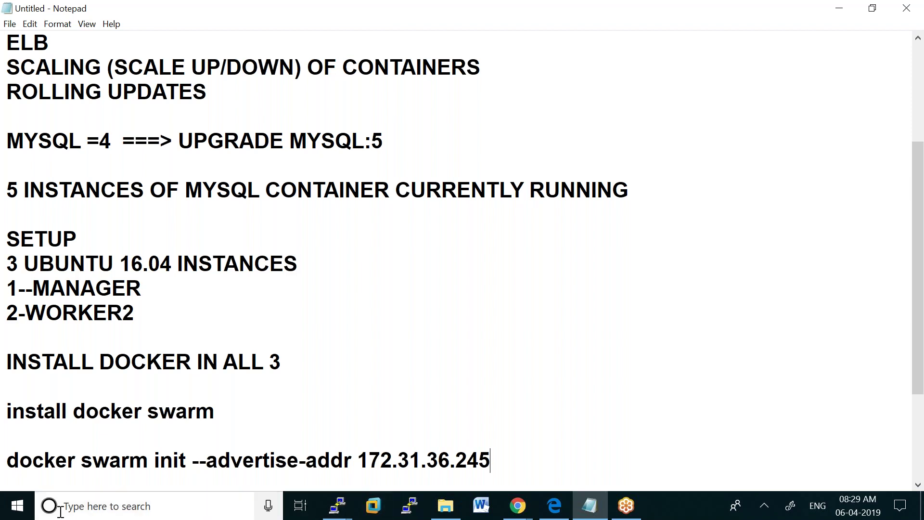
left_click(8, 460)
left_click_drag(8, 460, 489, 458)
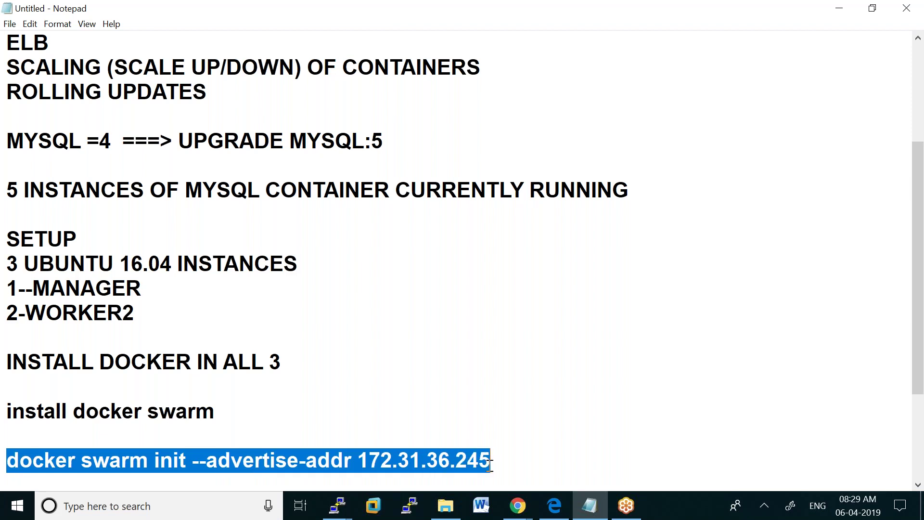
right_click(483, 461)
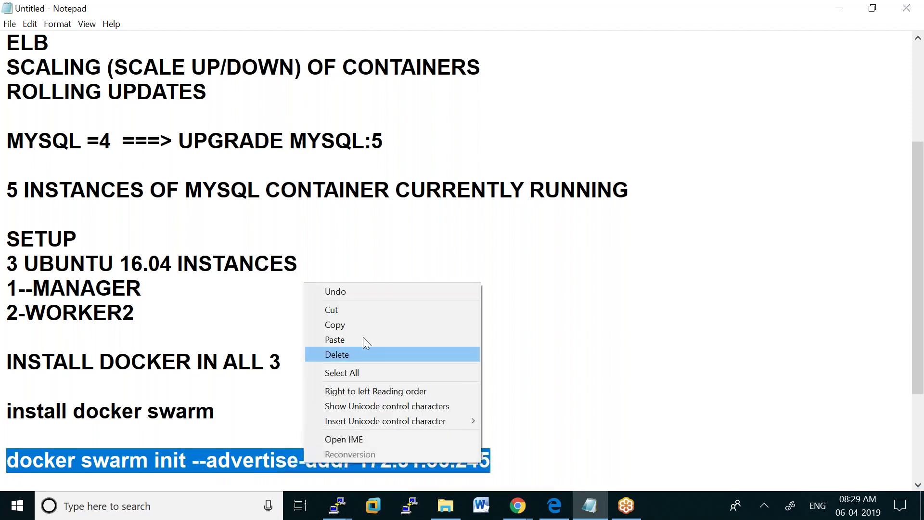
left_click(354, 322)
mouse_move(337, 506)
left_click(178, 440)
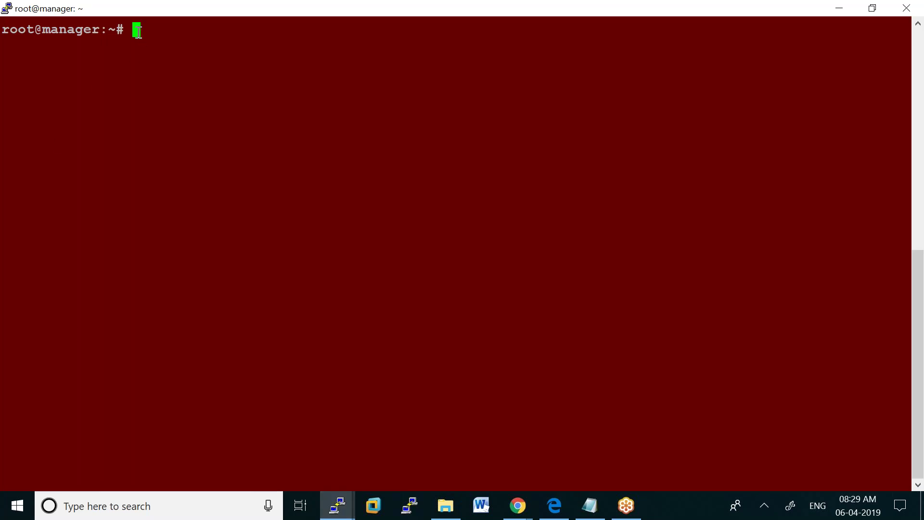
Run the pasted swarm init command on the manager, then run 'docker swarm join-token manager'
right_click(138, 30)
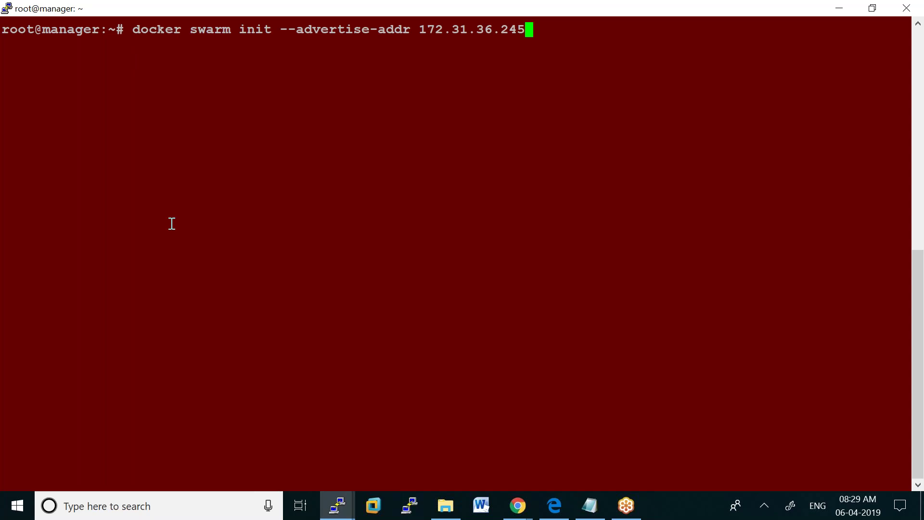
key("Return")
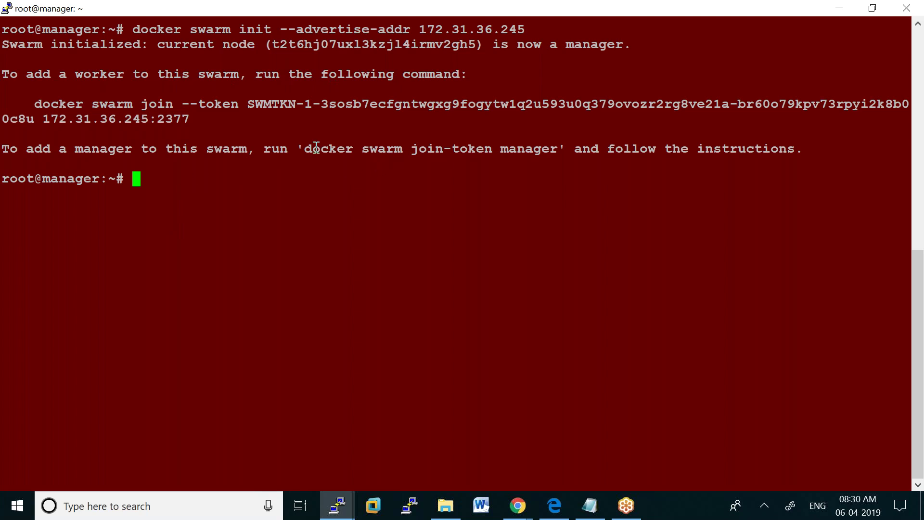
left_click_drag(305, 149, 556, 149)
right_click(528, 149)
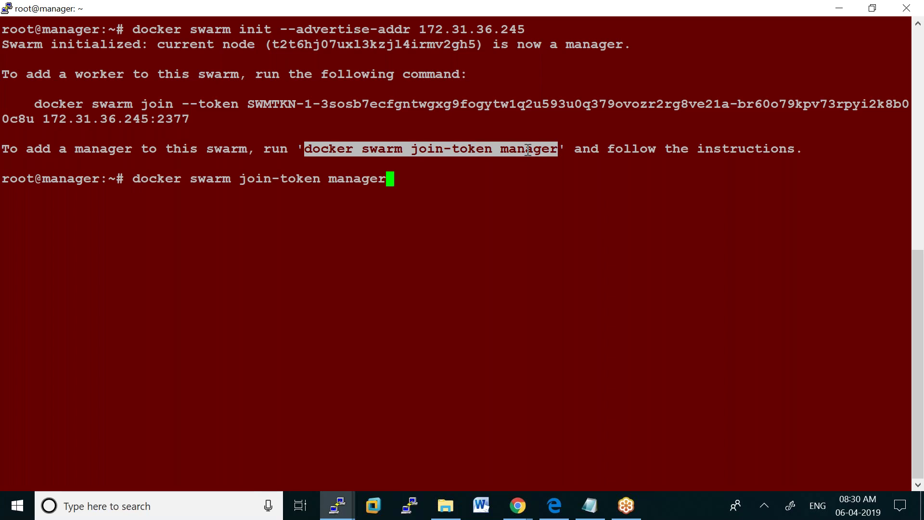
key("Return")
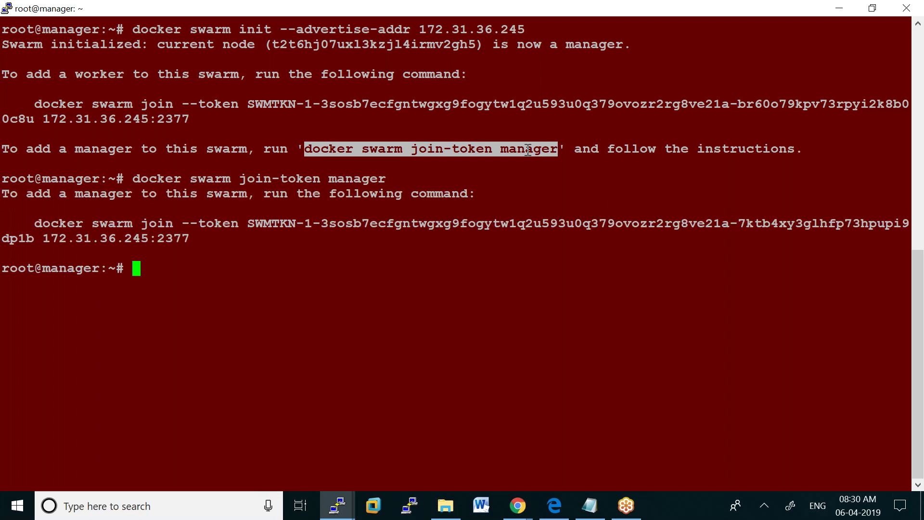
Copy the worker join command from the output and return to a fresh prompt
left_click_drag(37, 104, 191, 119)
key("ctrl+c")
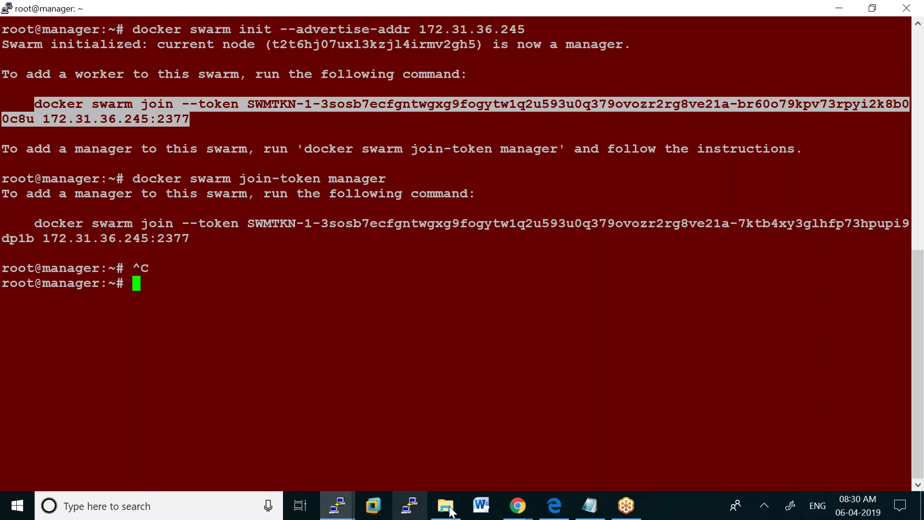
left_click(460, 422)
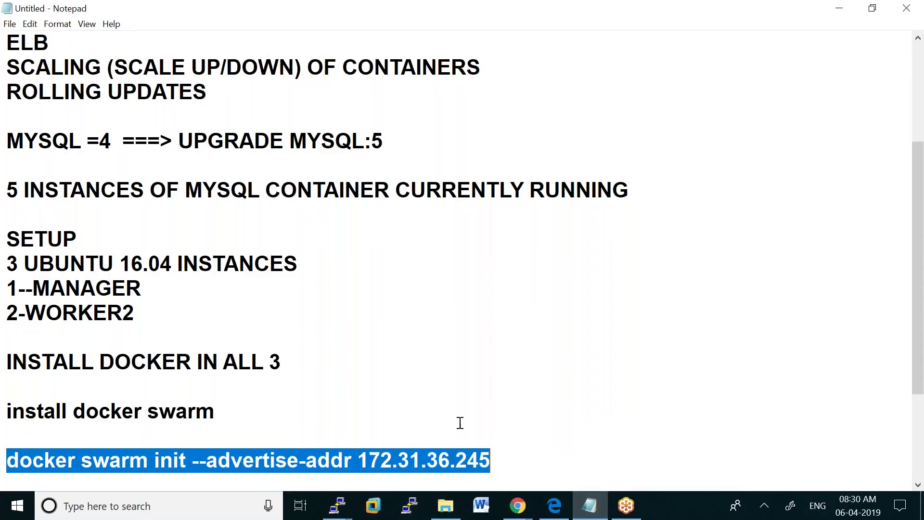
Add the note 'will create the following tokens to join as worker / manager' and paste the worker join command below
left_click(520, 458)
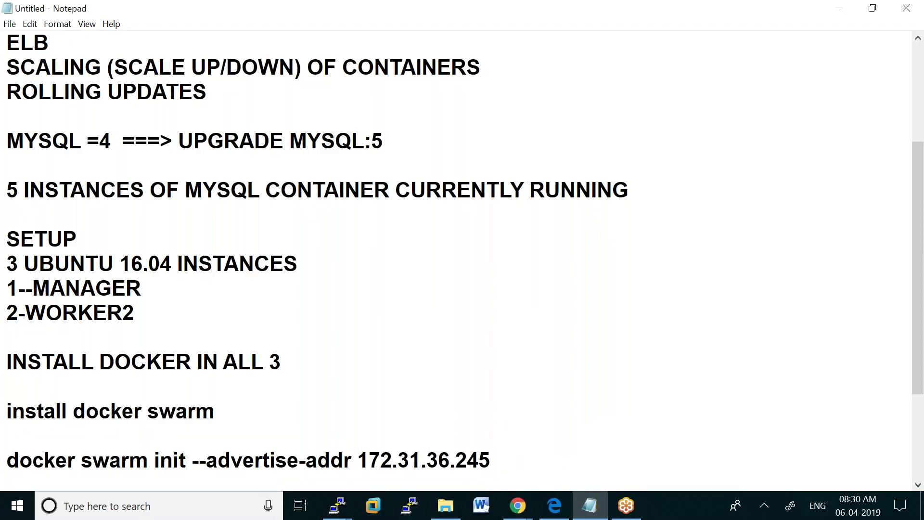
key("Return")
key("Return")
type("will cre")
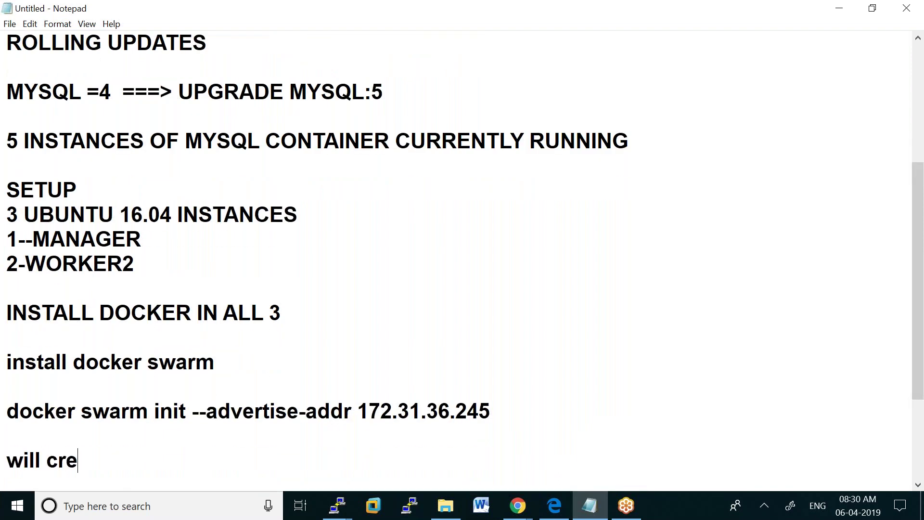
type("ate the follow")
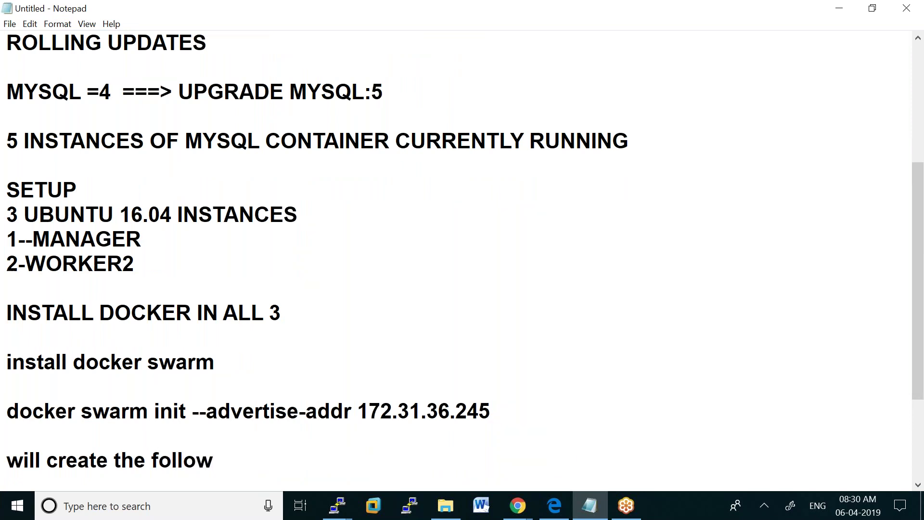
type("ing tokens ")
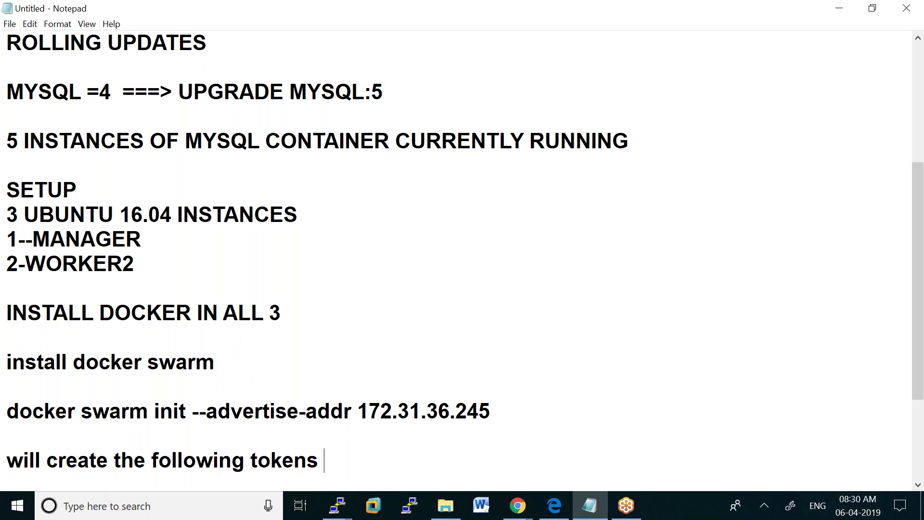
type("to joi")
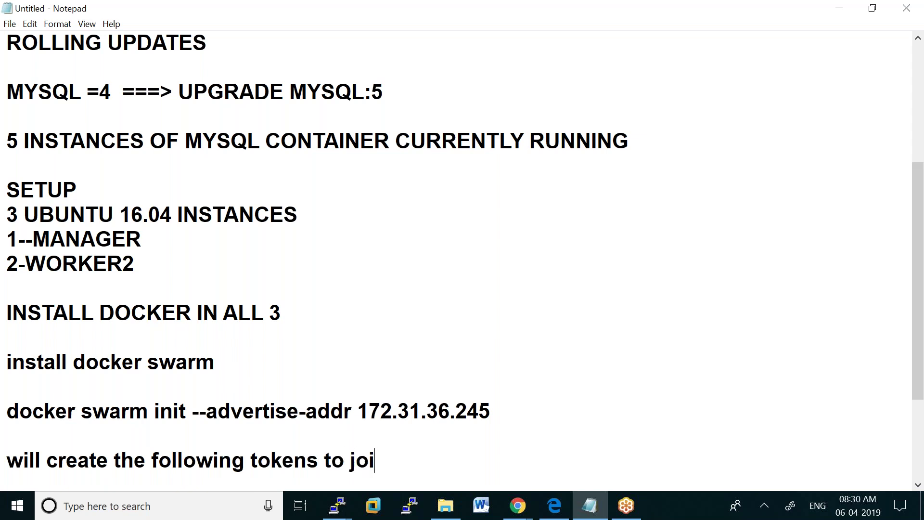
type("n as w")
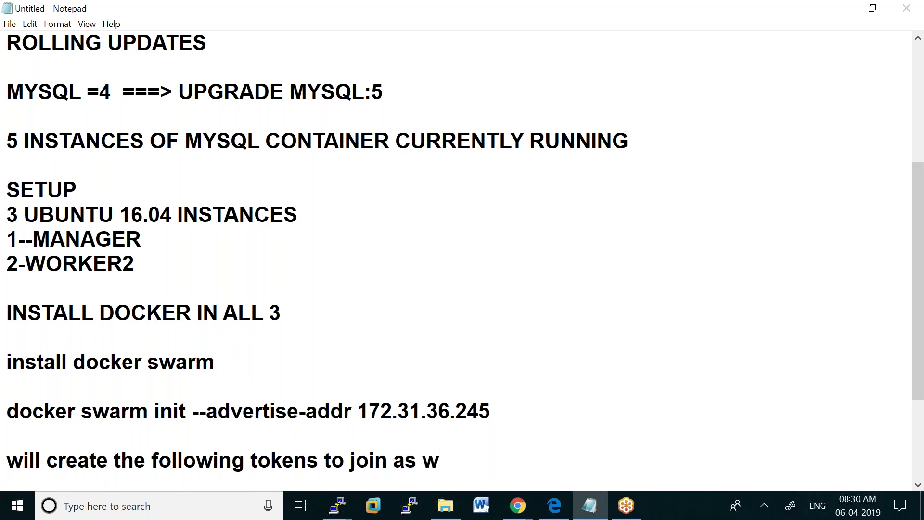
type("orker /")
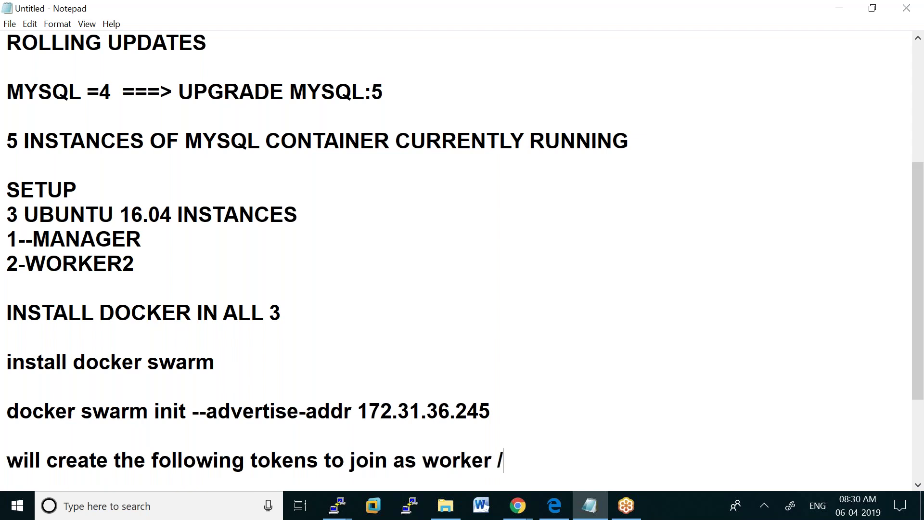
type(" manager")
key("Return")
key("Return")
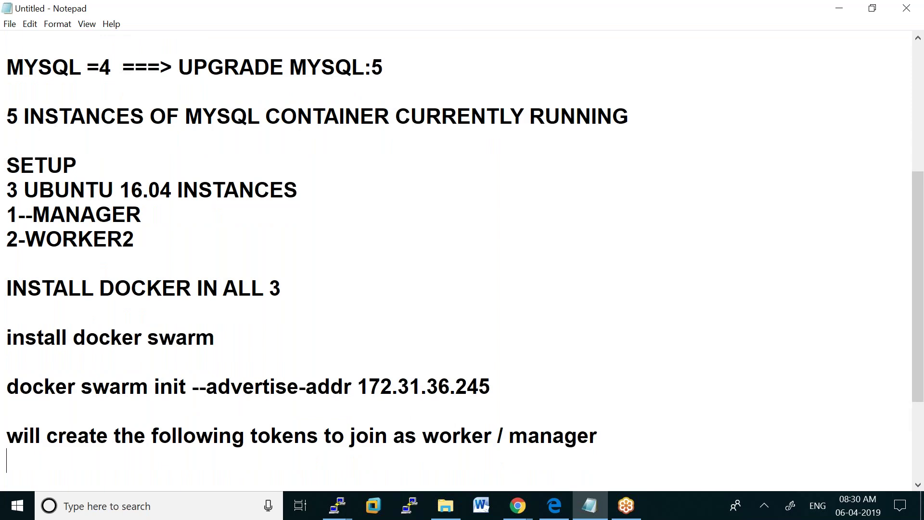
key("ctrl+v")
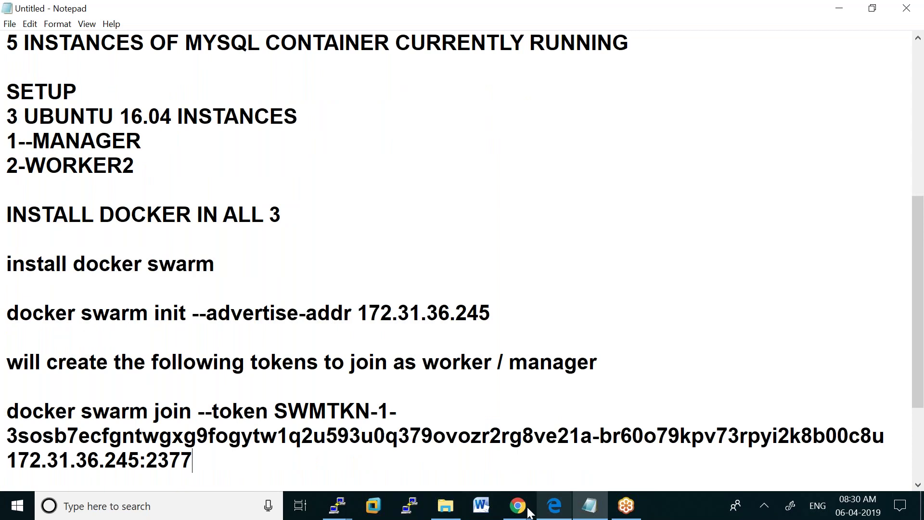
left_click(328, 499)
left_click(192, 436)
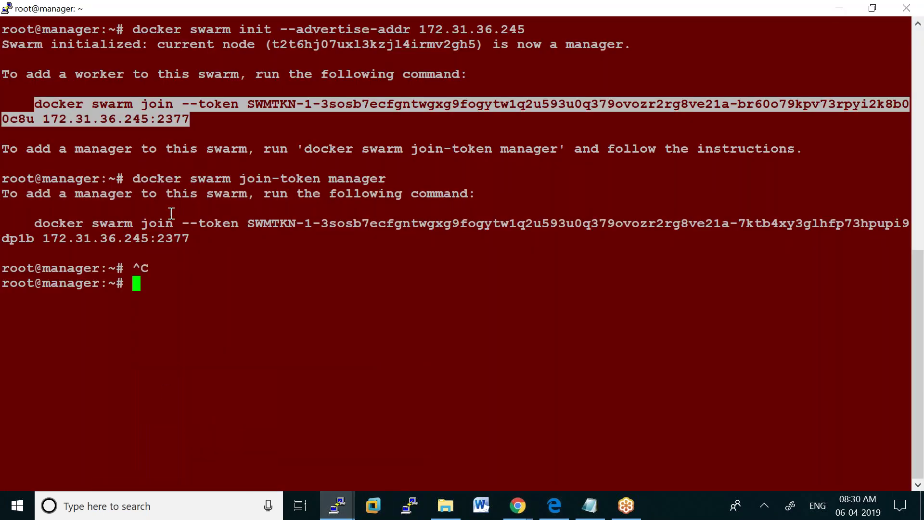
Copy the 'docker swarm join-token manager' command from the terminal into the notes
double_click(218, 262)
left_click_drag(27, 223, 191, 239)
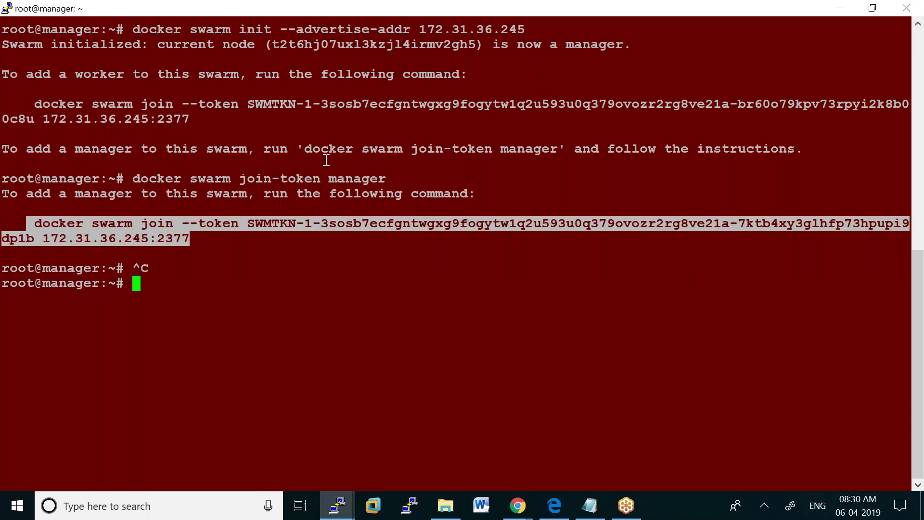
left_click_drag(305, 147, 557, 150)
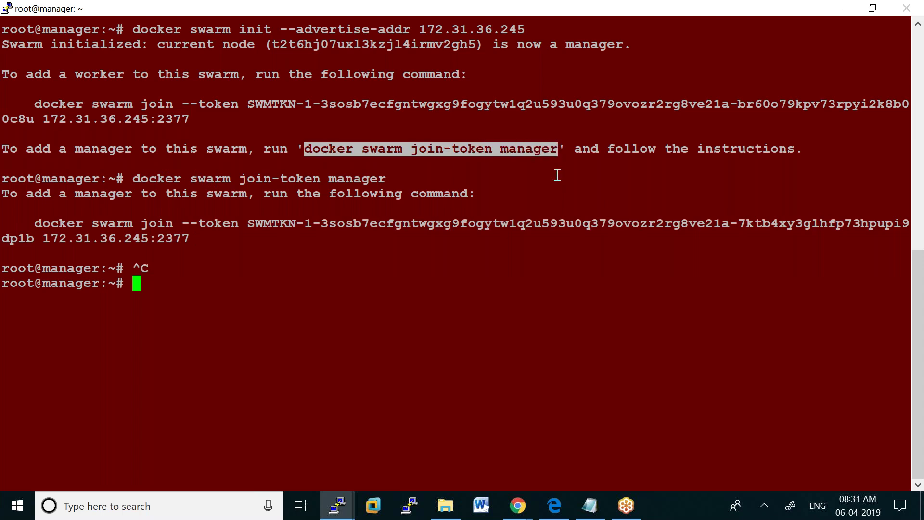
key("ctrl+c")
left_click(590, 506)
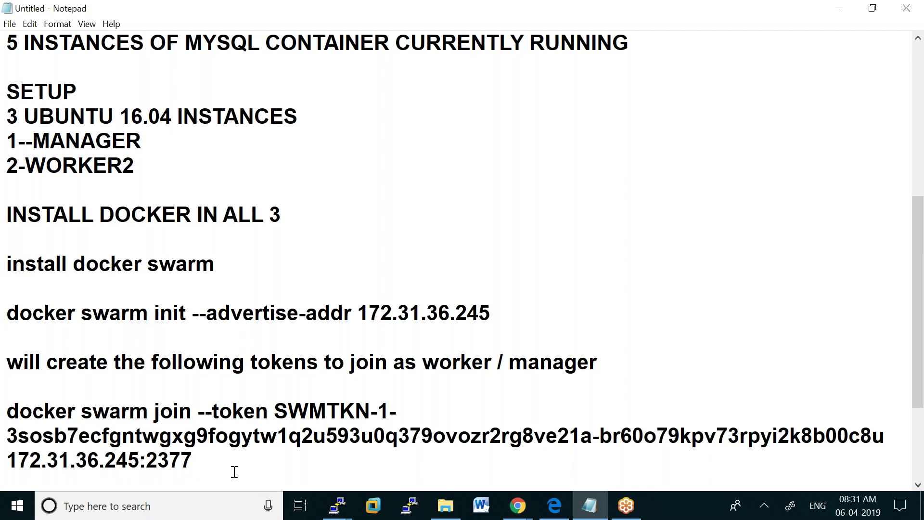
key("Return")
key("Return")
key("Return")
key("ctrl+v")
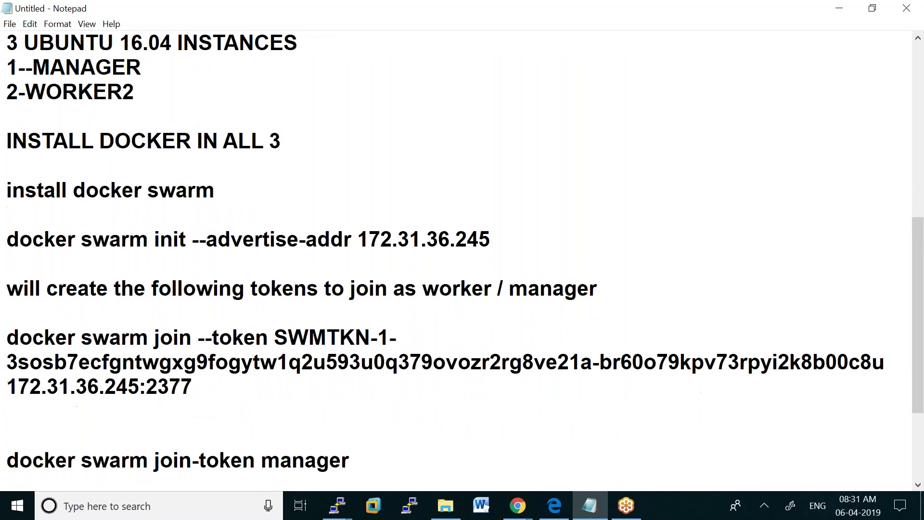
key("Return")
key("Return")
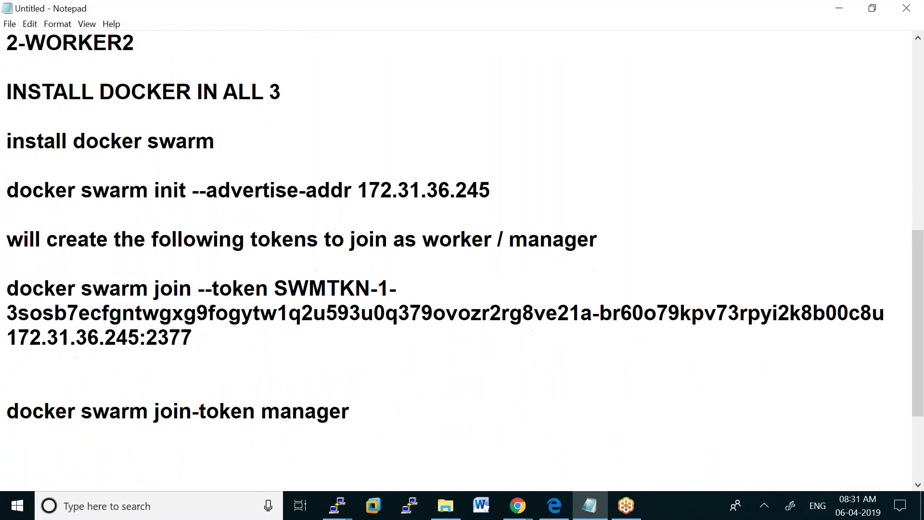
Copy the manager join command from the terminal output and paste it into the notes
mouse_move(336, 510)
left_click(221, 448)
left_click_drag(28, 225, 191, 239)
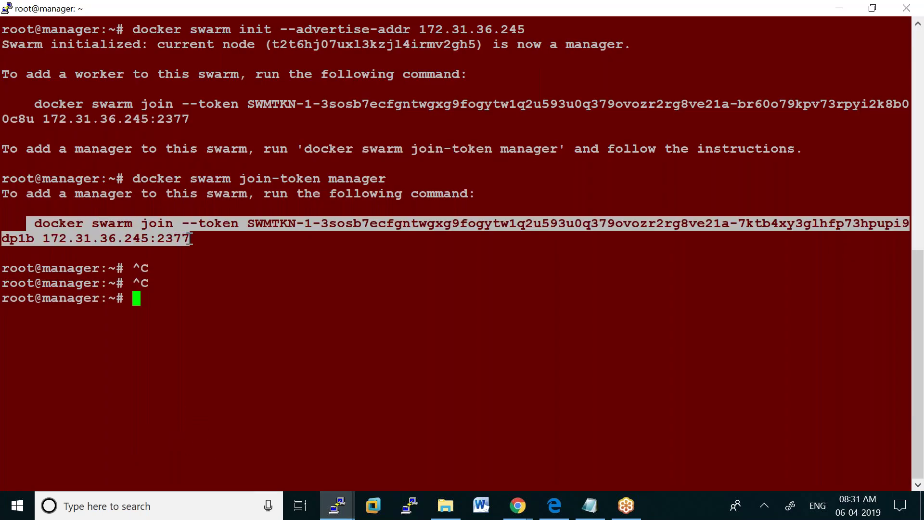
left_click(191, 238)
left_click_drag(29, 225, 185, 240)
left_click(590, 505)
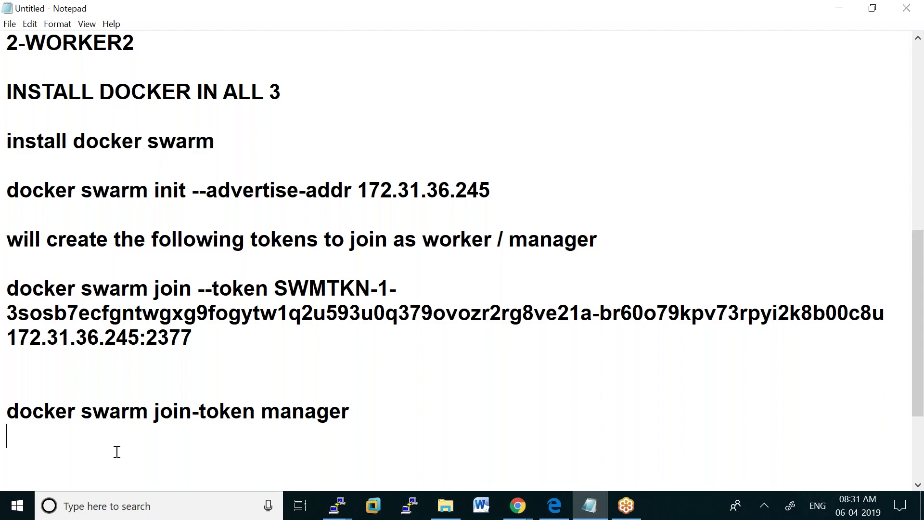
key("ctrl+v")
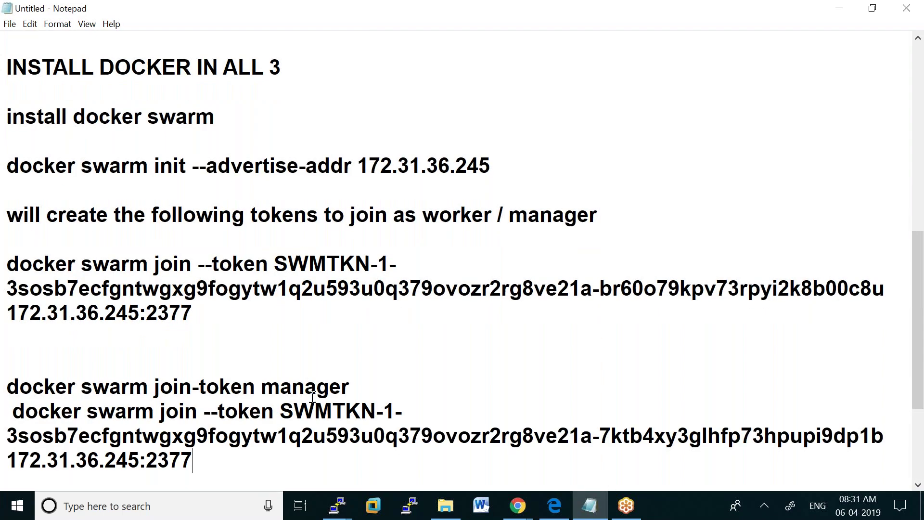
Add the heading 'To join a node as worker node' above the worker join command
left_click(21, 251)
type("to joi")
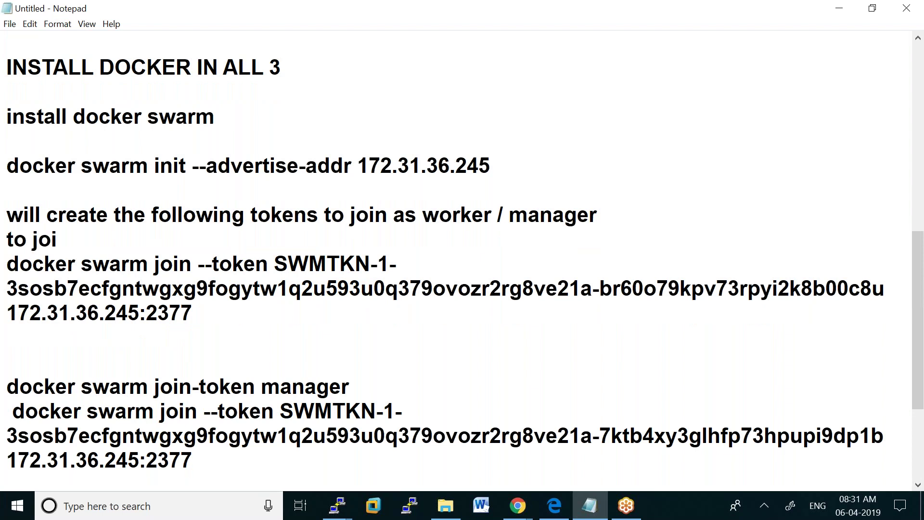
type("n as worker node:")
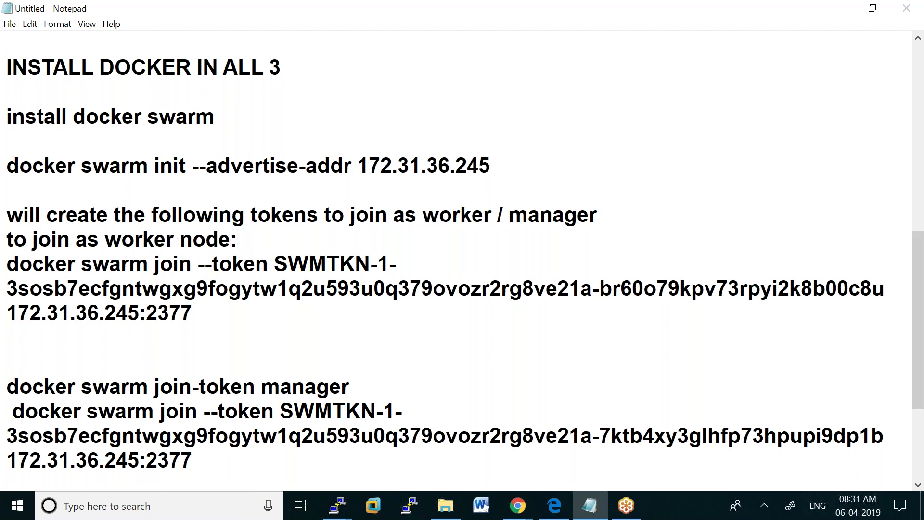
left_click_drag(5, 240, 9, 241)
type("T")
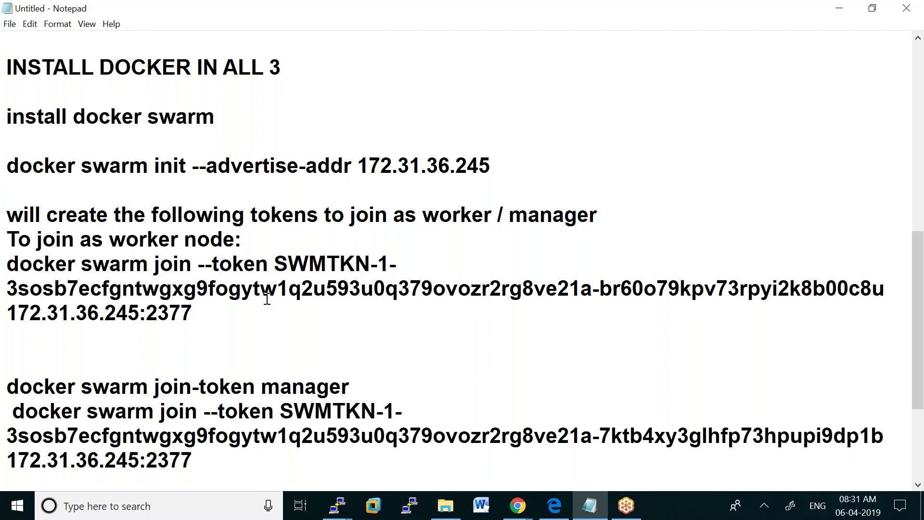
left_click_drag(74, 240, 80, 241)
type("a node")
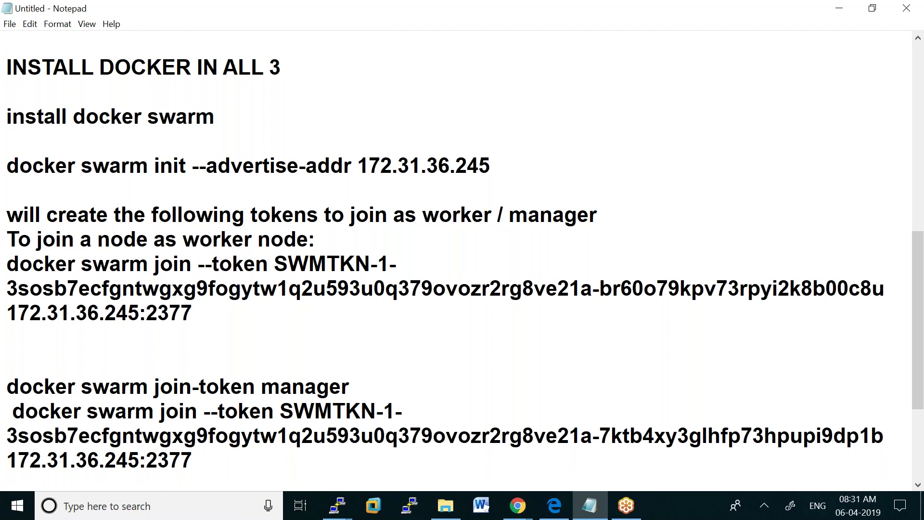
Space out the tokens sentence and worker heading with blank lines, then copy the worker join command
left_click(629, 213)
key("Return")
left_click(336, 265)
key("Return")
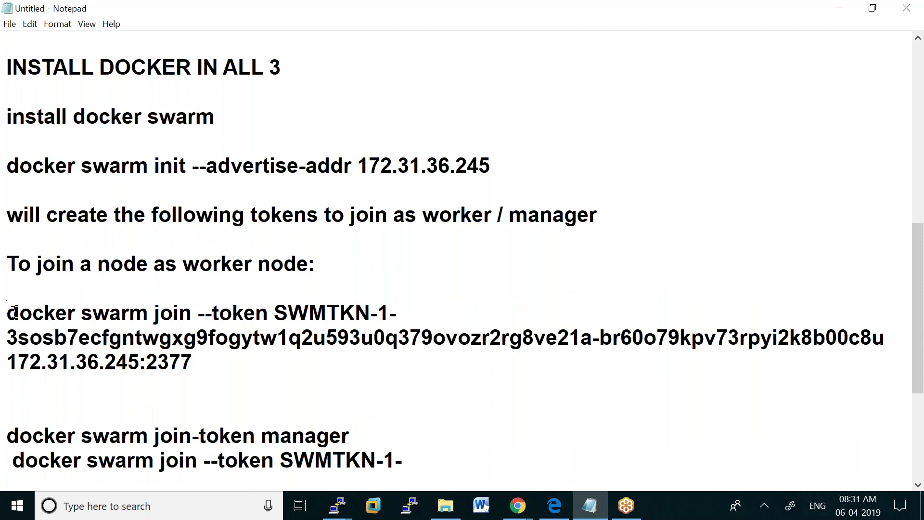
left_click_drag(7, 314, 193, 362)
right_click(178, 341)
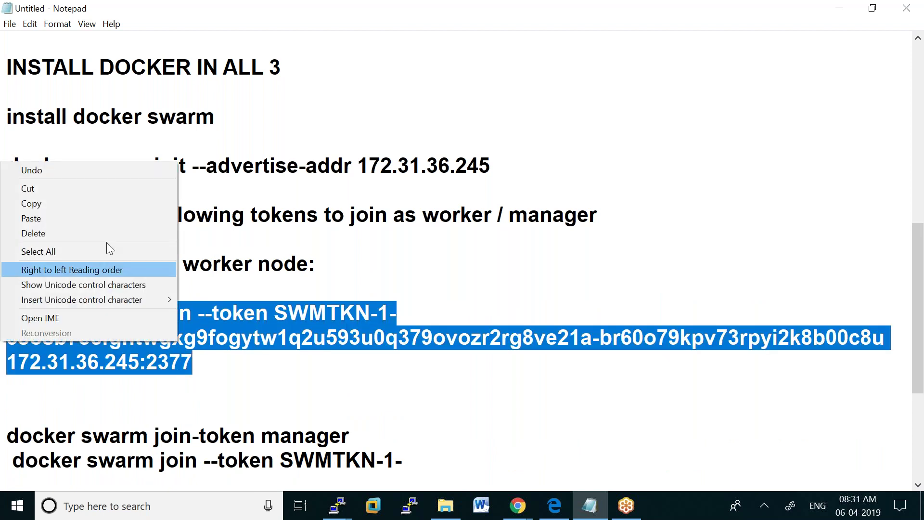
left_click(77, 204)
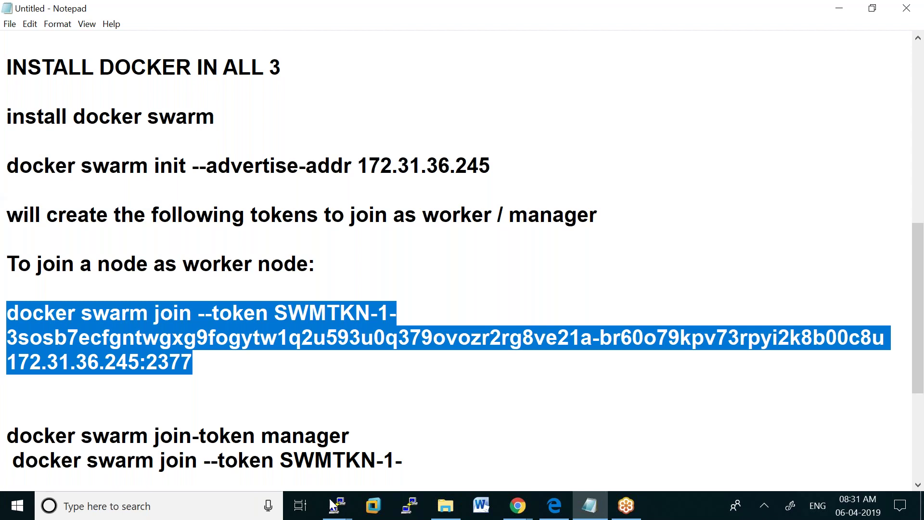
Run docker node ls on the manager, showing only the manager as Ready, Active Leader
mouse_move(331, 506)
left_click(349, 444)
left_click(259, 433)
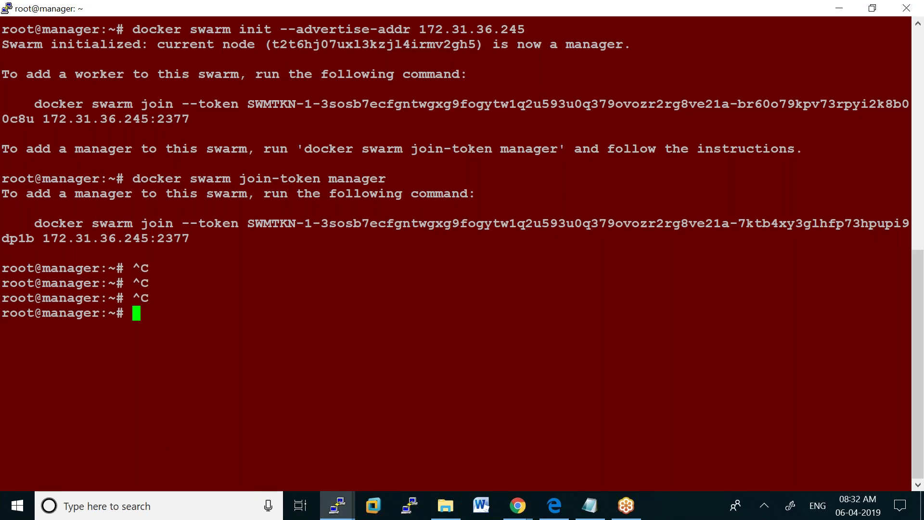
type("docker node ls")
key("Return")
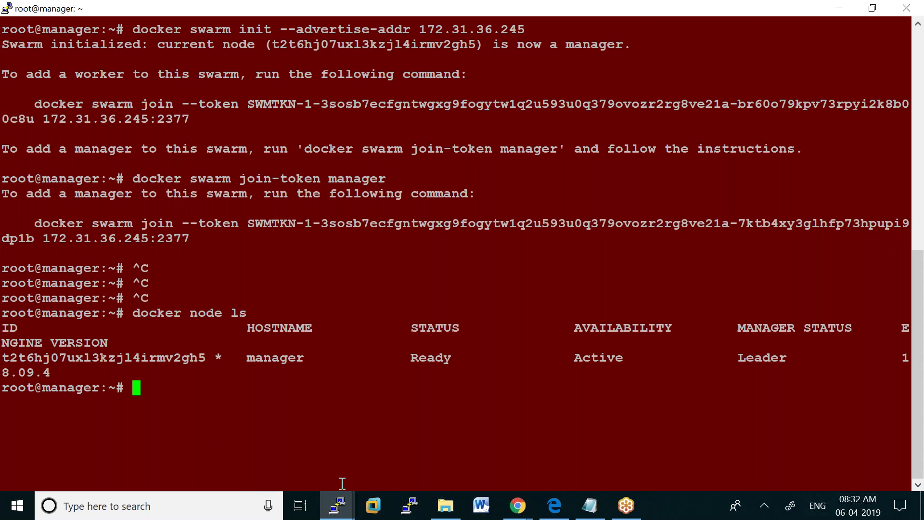
left_click(337, 506)
left_click(337, 460)
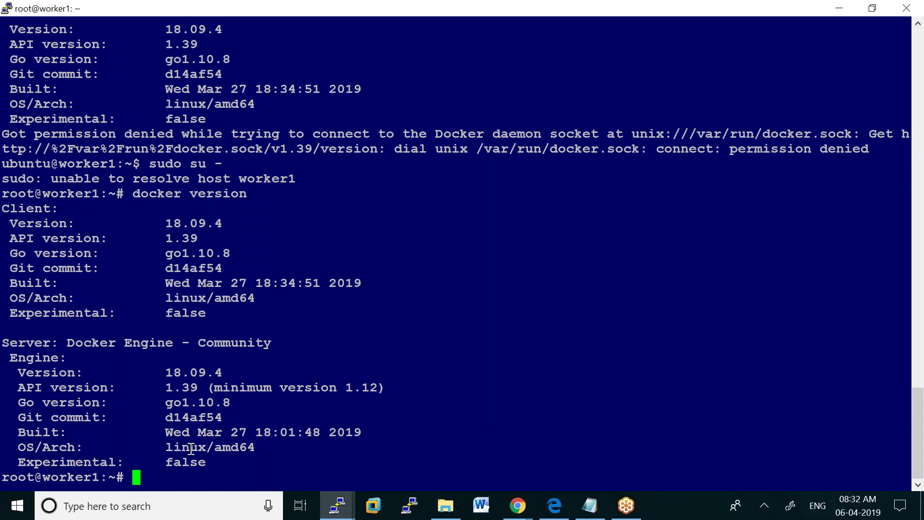
Clear the worker1 screen and run the pasted worker join command to join the swarm
type("clear")
key("Return")
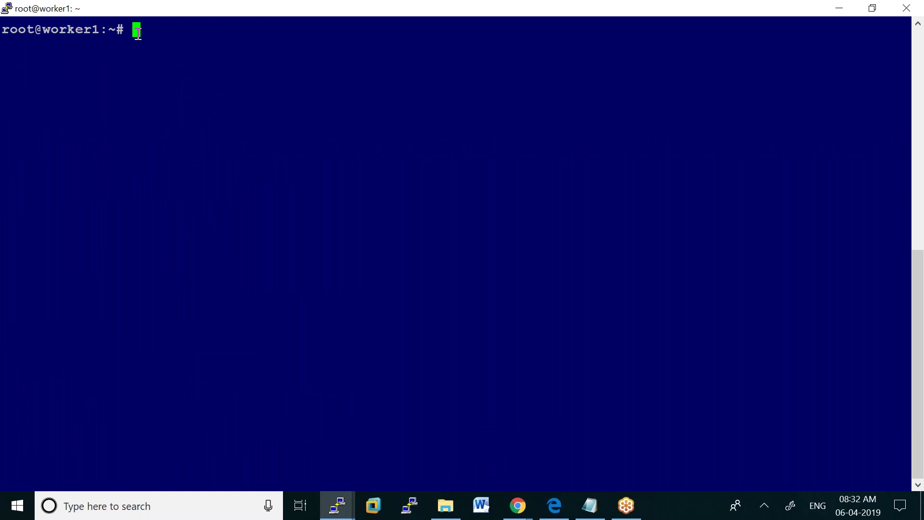
right_click(137, 32)
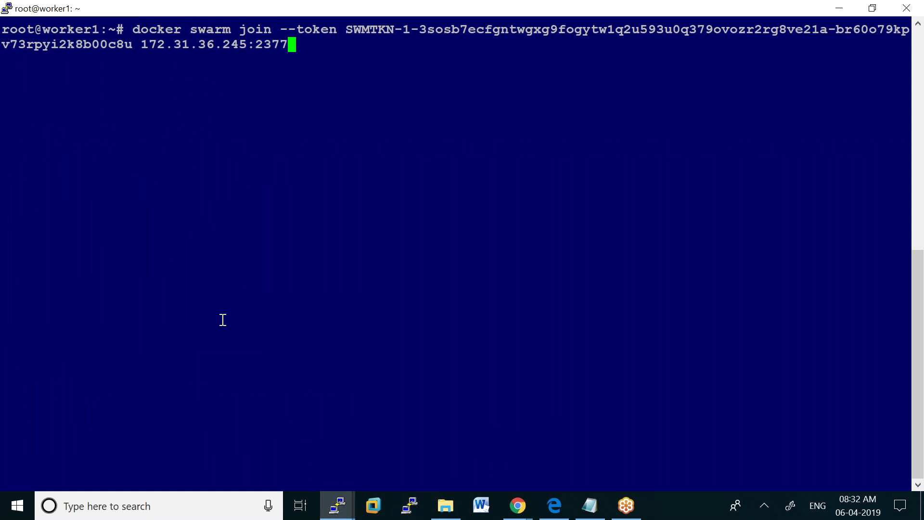
key("Return")
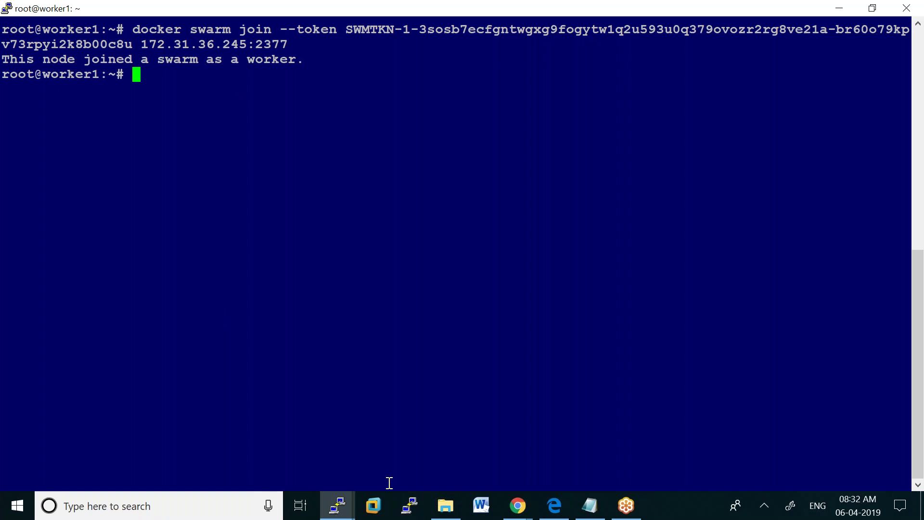
Clear the worker2 screen, then rerun docker node ls on the manager to see worker1 Ready
mouse_move(338, 513)
left_click(464, 454)
type("clear")
key("Return")
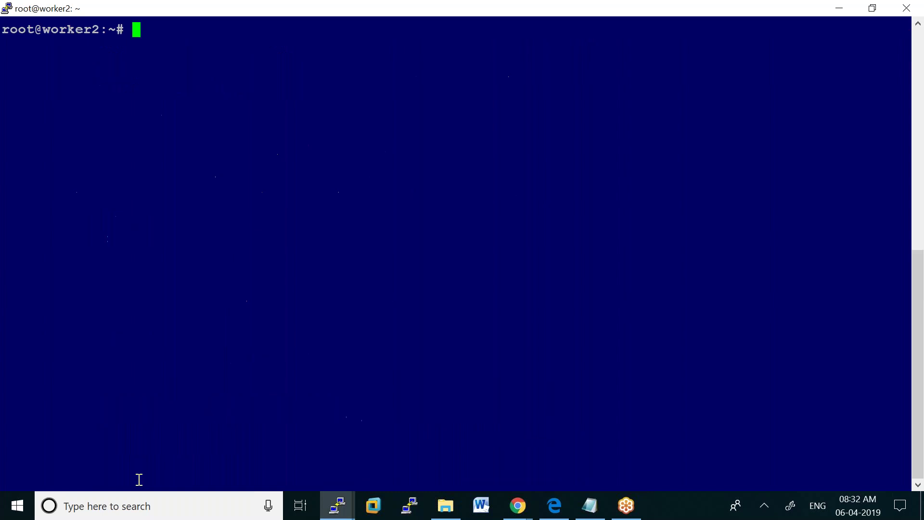
left_click(338, 507)
left_click(214, 451)
key("Up")
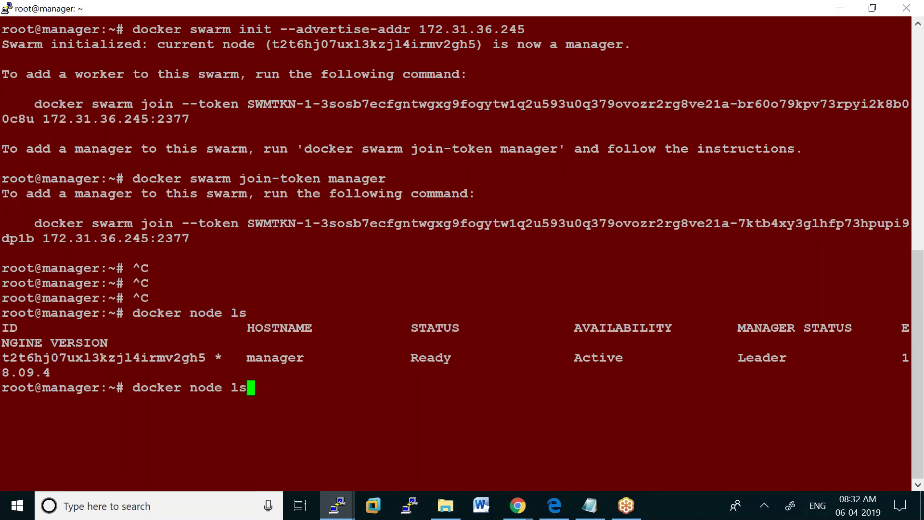
key("Return")
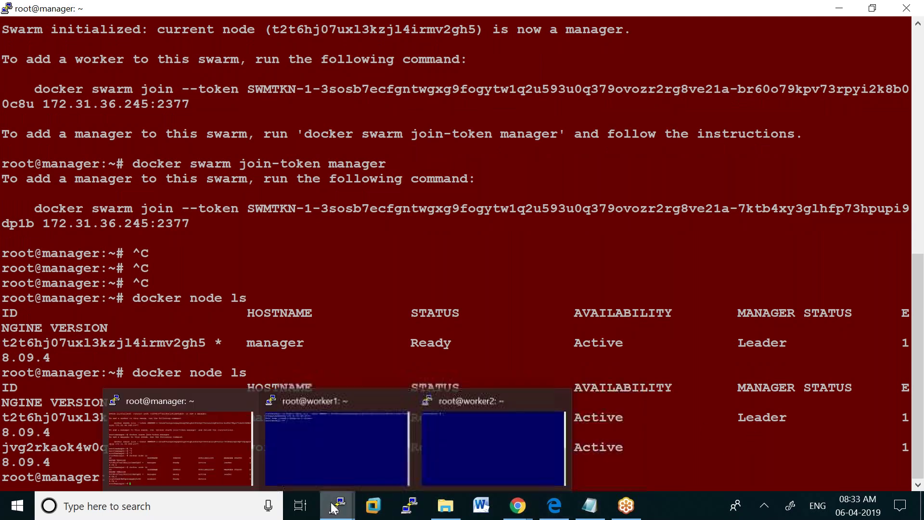
Run the pasted worker join command on worker2 to join it to the swarm
mouse_move(443, 506)
mouse_move(337, 505)
left_click(446, 464)
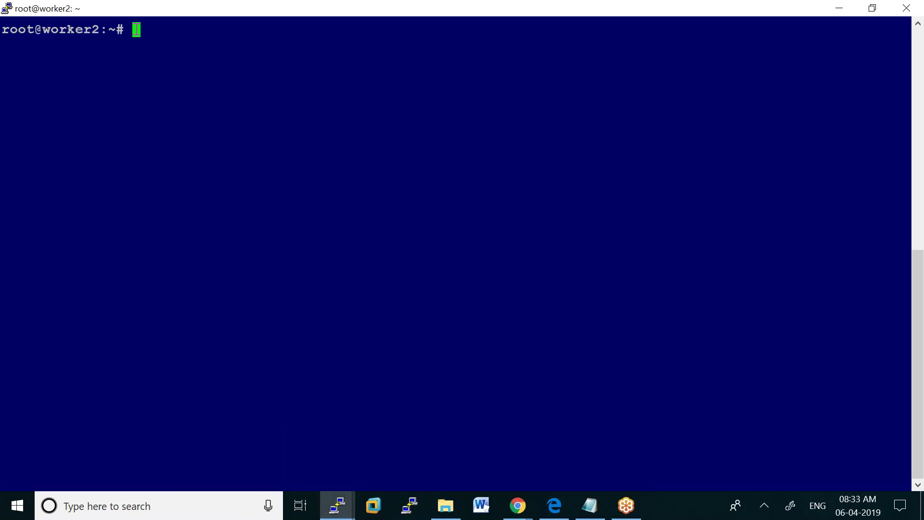
right_click(148, 105)
key("Return")
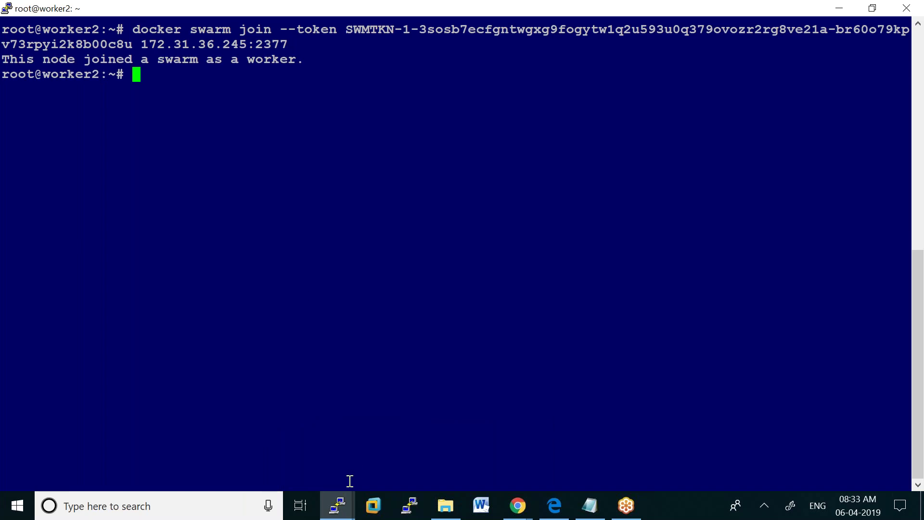
Rerun docker node ls on the manager showing all three nodes, then type 'docker service ps tomcat'
mouse_move(337, 506)
left_click(221, 455)
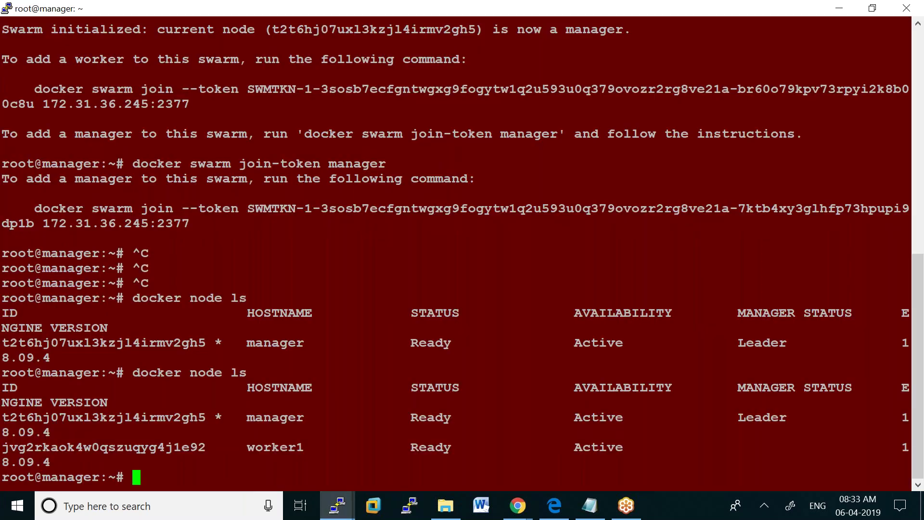
key("Up")
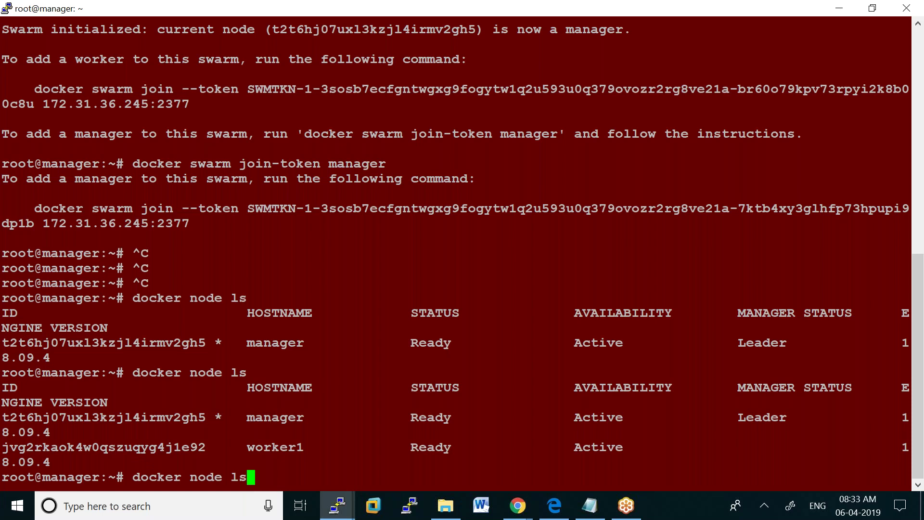
key("Return")
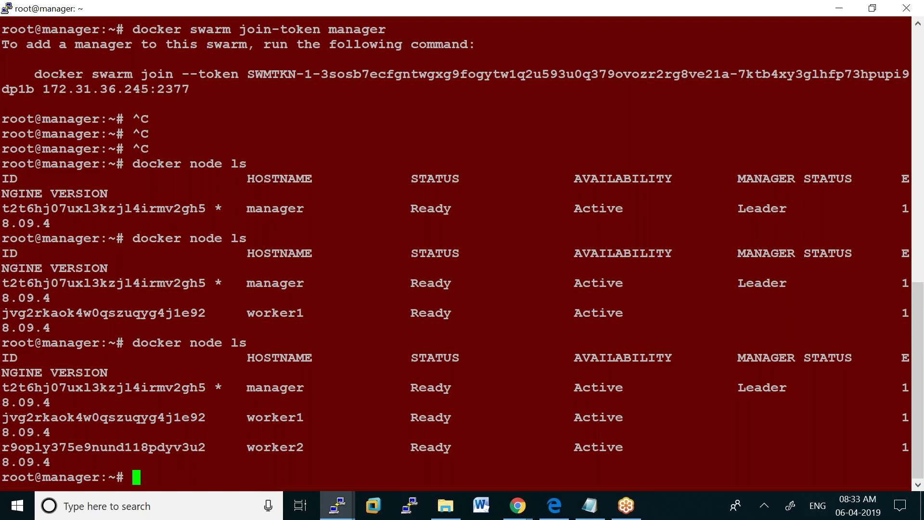
left_click(337, 505)
type("docker service ")
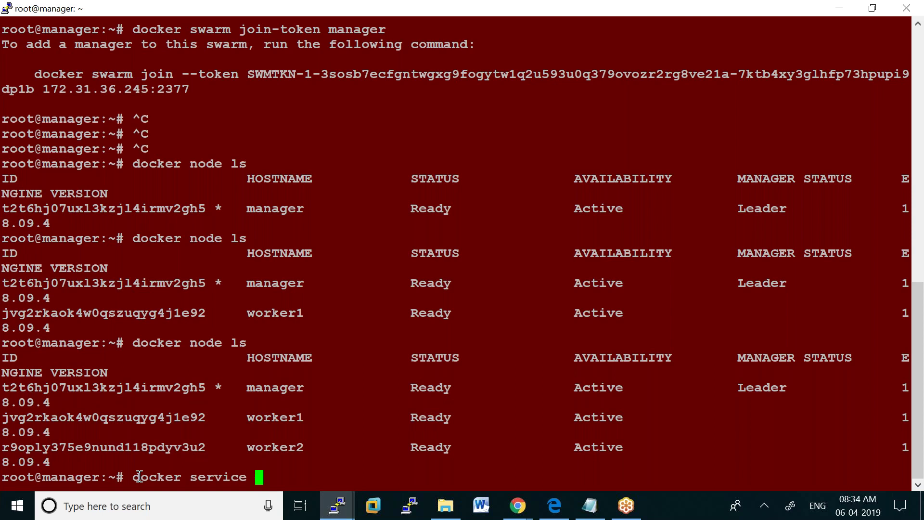
type("ps tomcat")
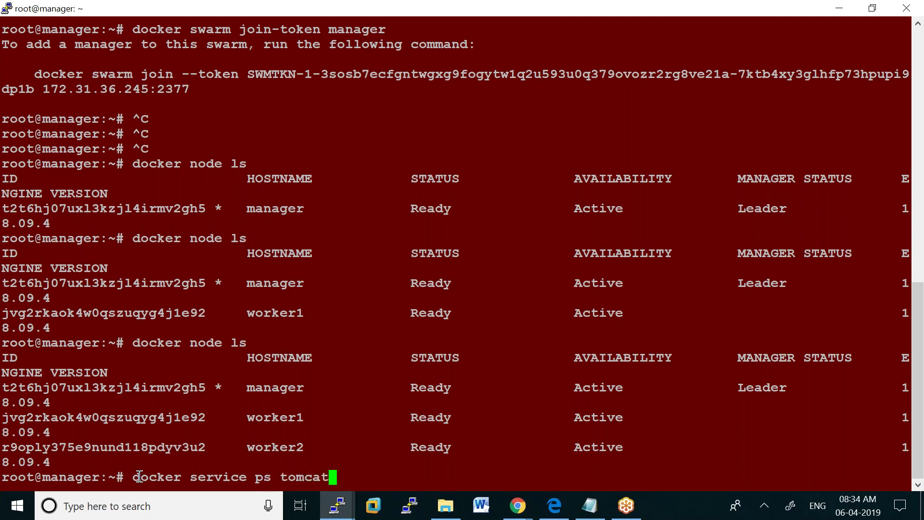
Run docker service ps tomcat, which reports no such service, then clear the screen
key("Return")
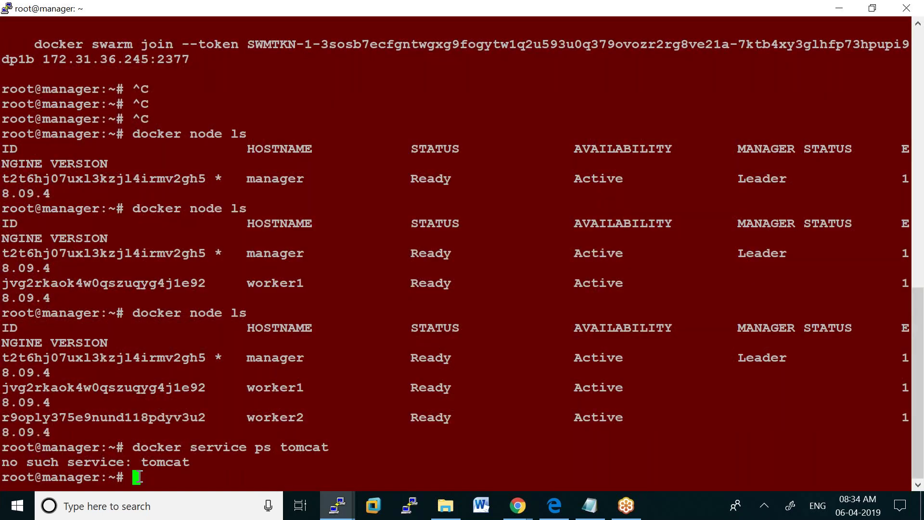
type("clear")
key("Return")
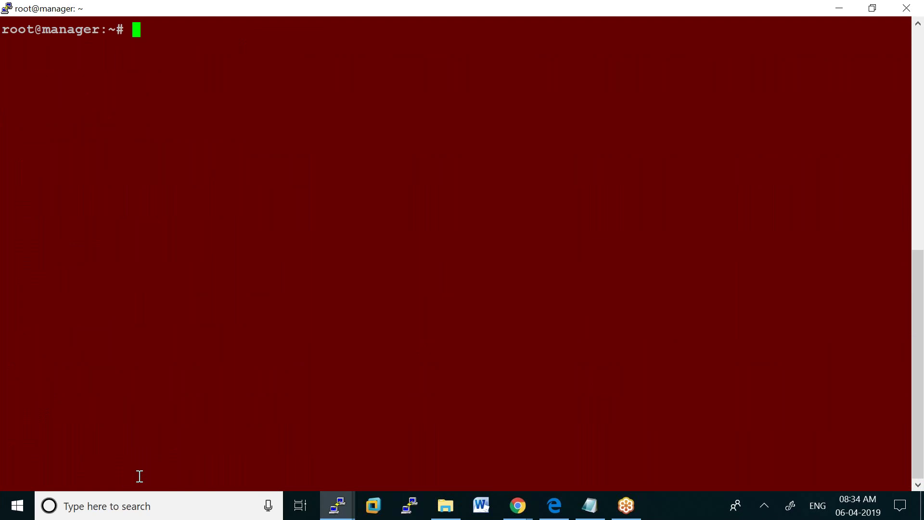
type("docker")
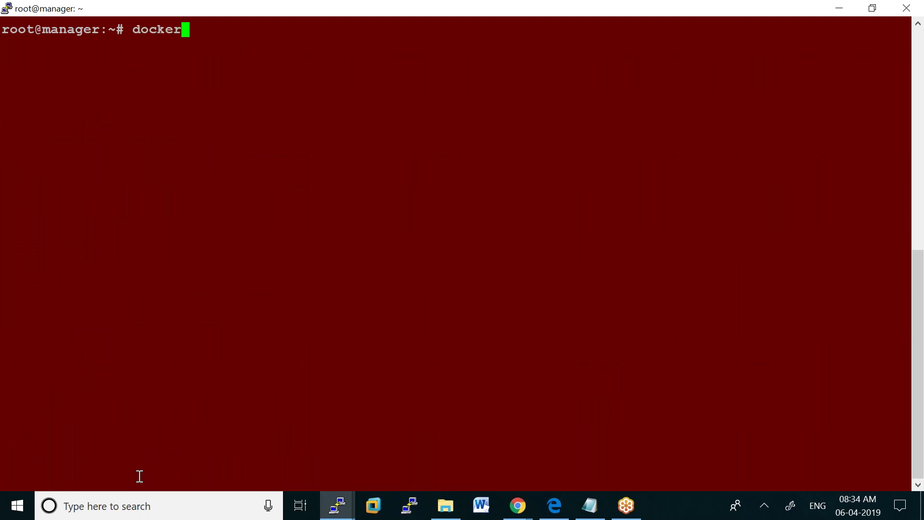
Note 'install a tomcat webserver with 5 replicas' and 'docker service create --name webserver -p 6060:8080 --replicas 5 tomcat'
left_click(591, 506)
scroll(443, 464, "down", 3)
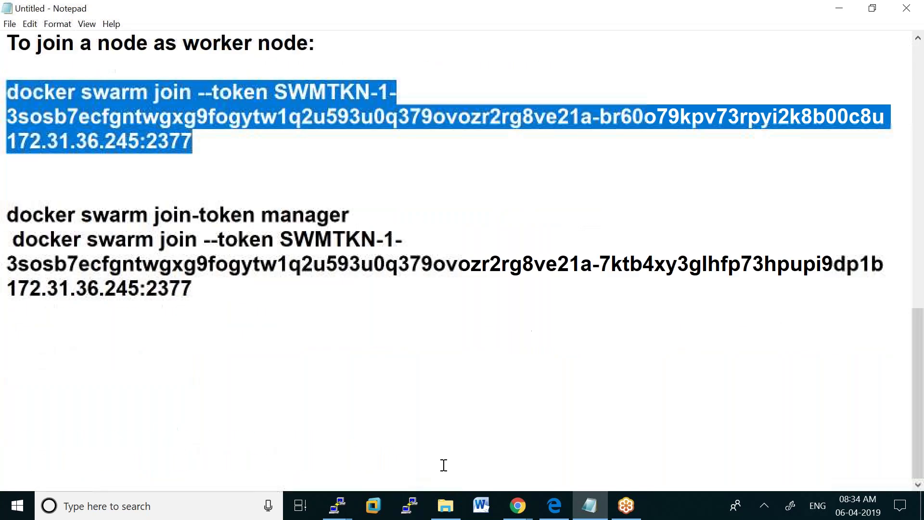
left_click(207, 287)
key("Return")
key("Return")
type("i")
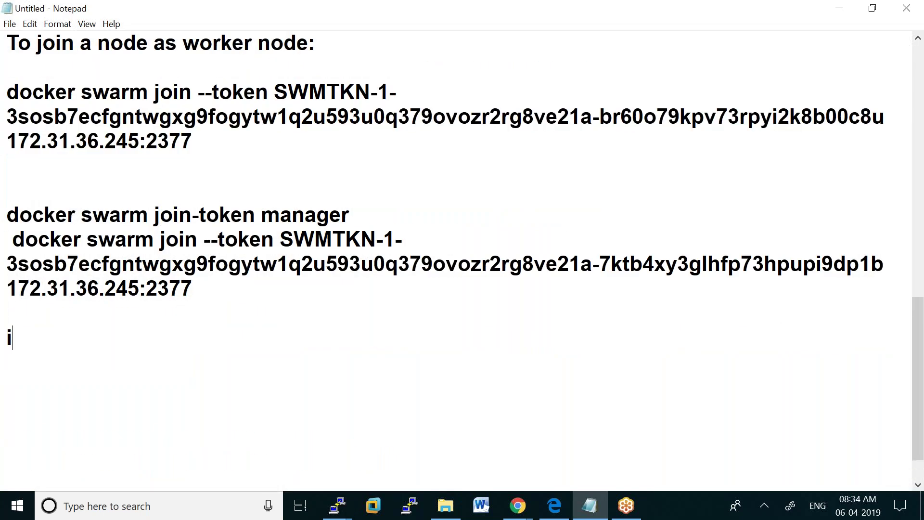
type("nstall a ")
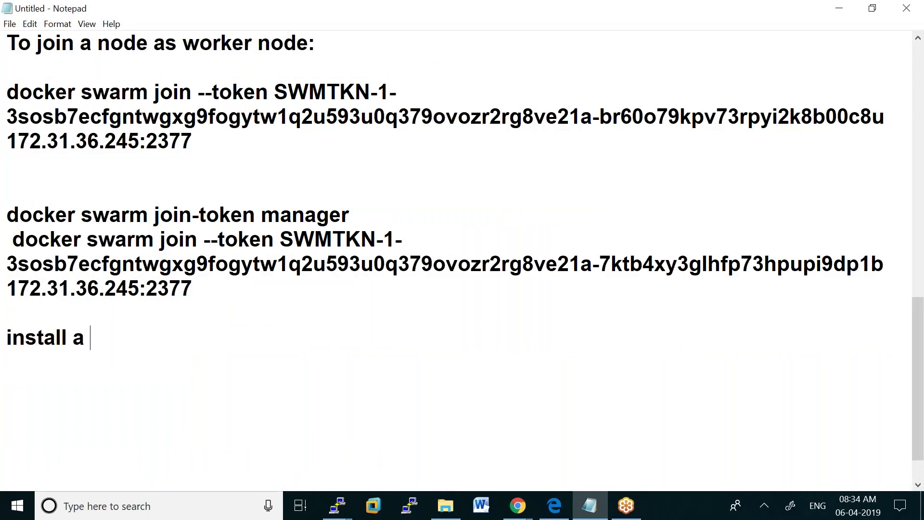
type("tomcat w")
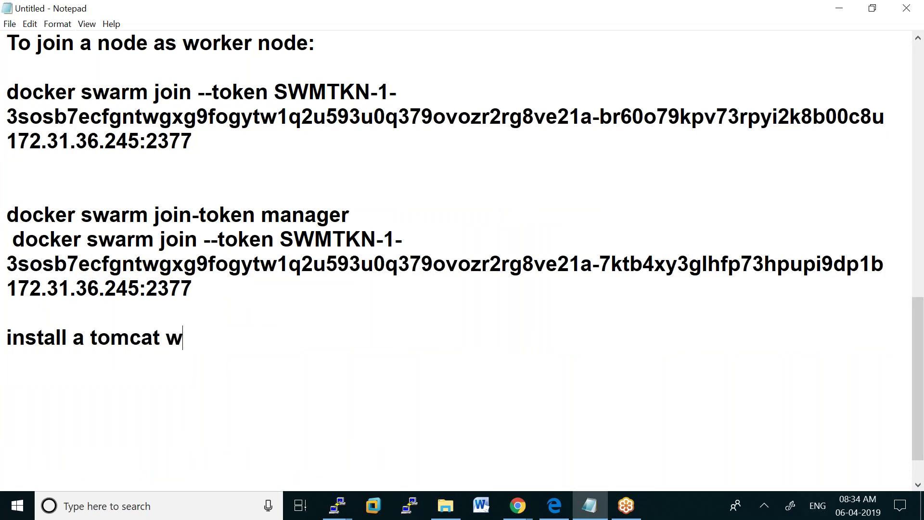
type("ebserver")
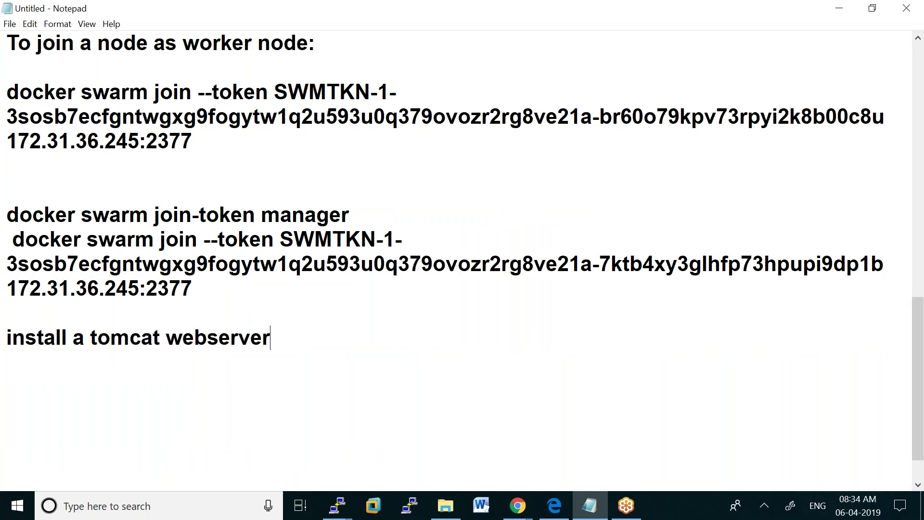
type(" with 5 ")
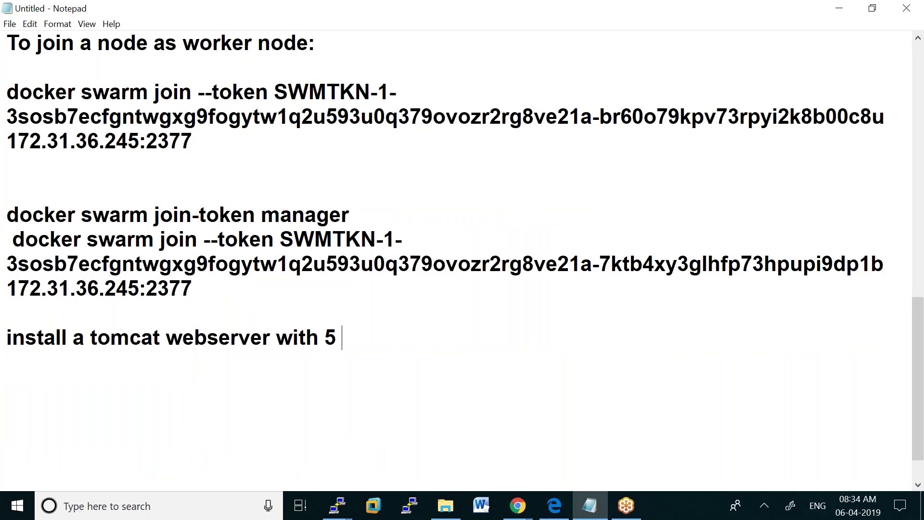
type("replicas")
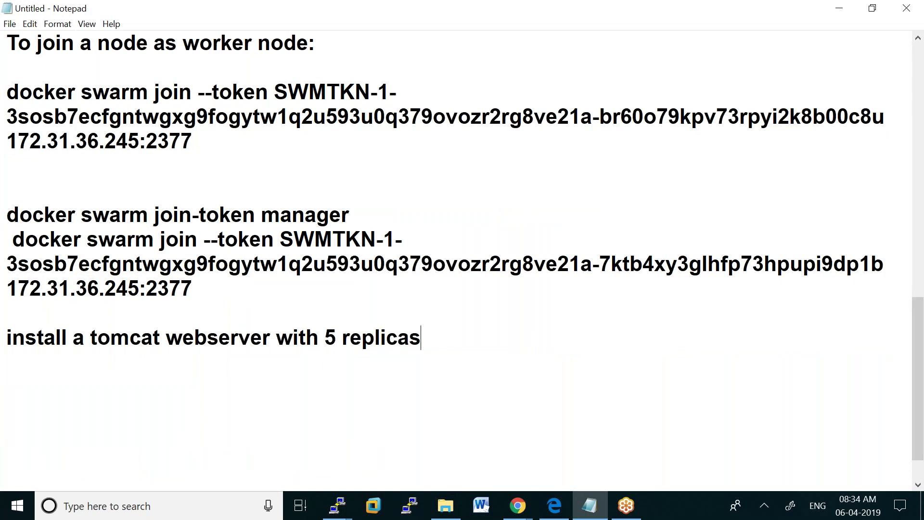
key("Return")
key("Return")
type("doc")
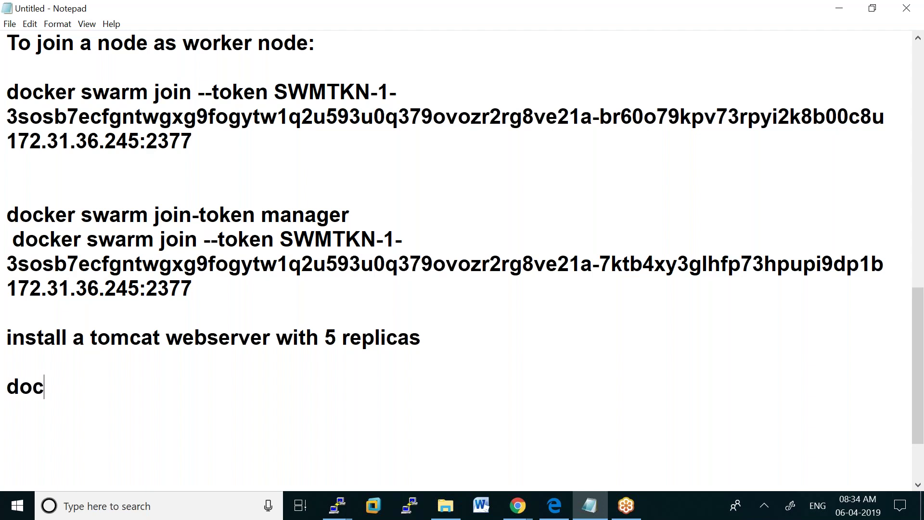
type("ker service ")
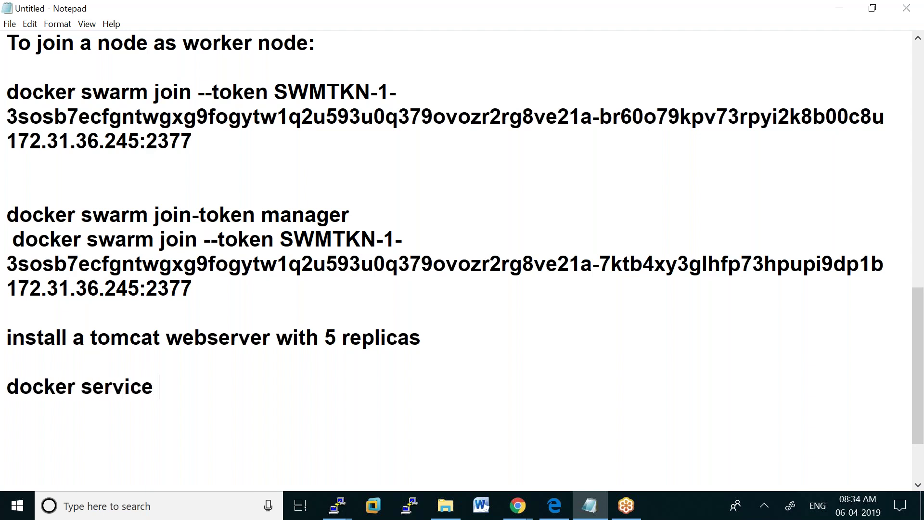
type("create ")
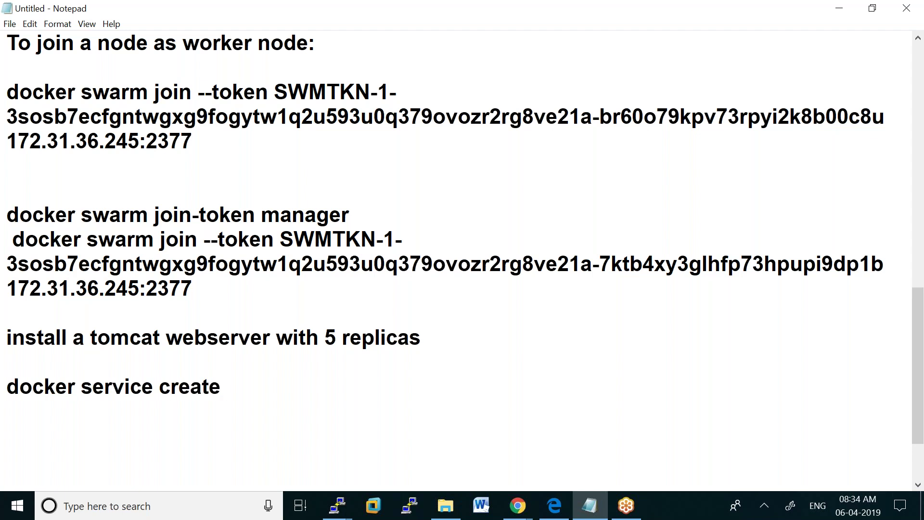
type("-n")
key("BackSpace")
type("-name webserver")
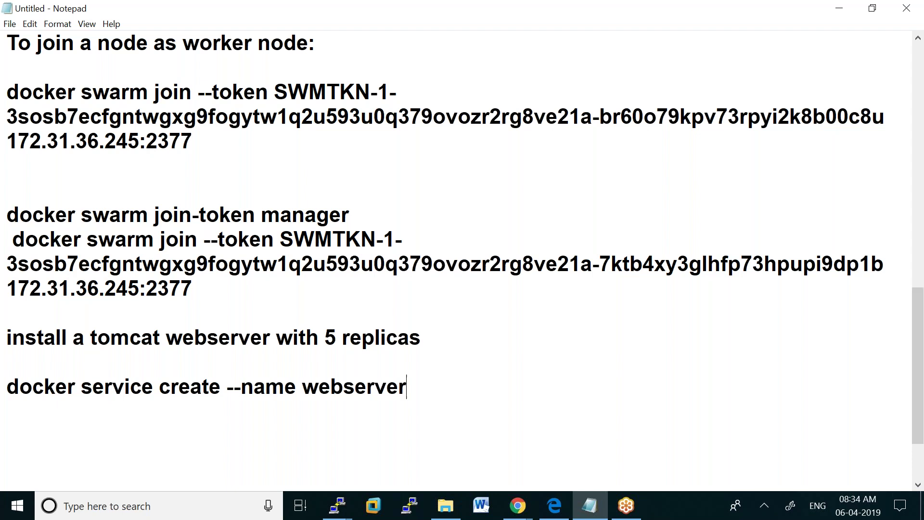
type(" -p 6060")
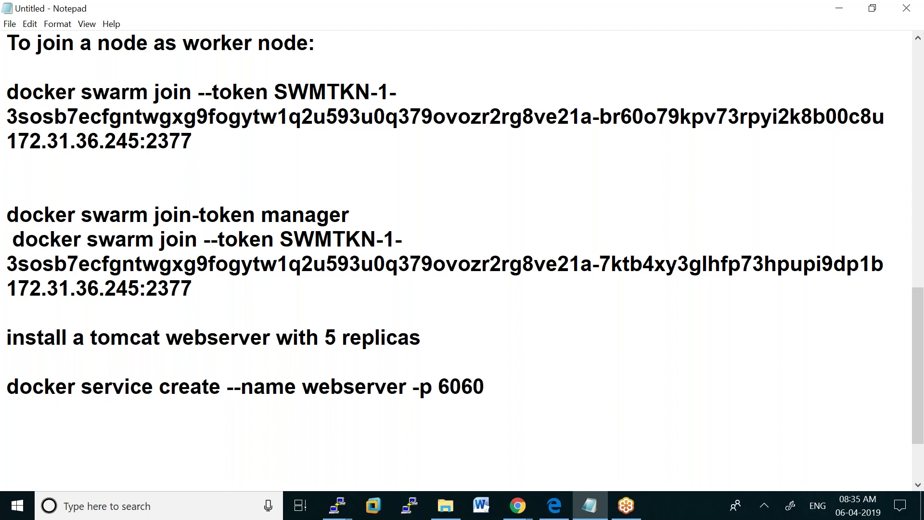
type(":8080 --replicas 5")
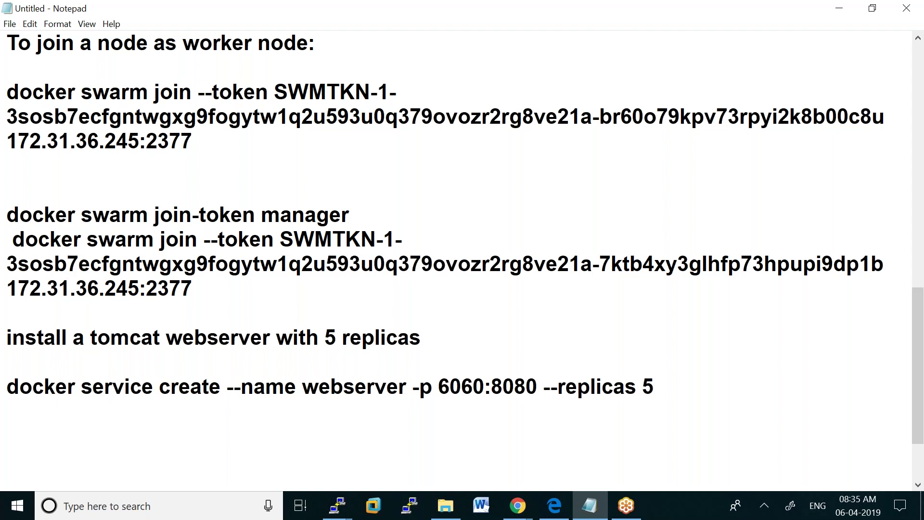
type(" tomcat")
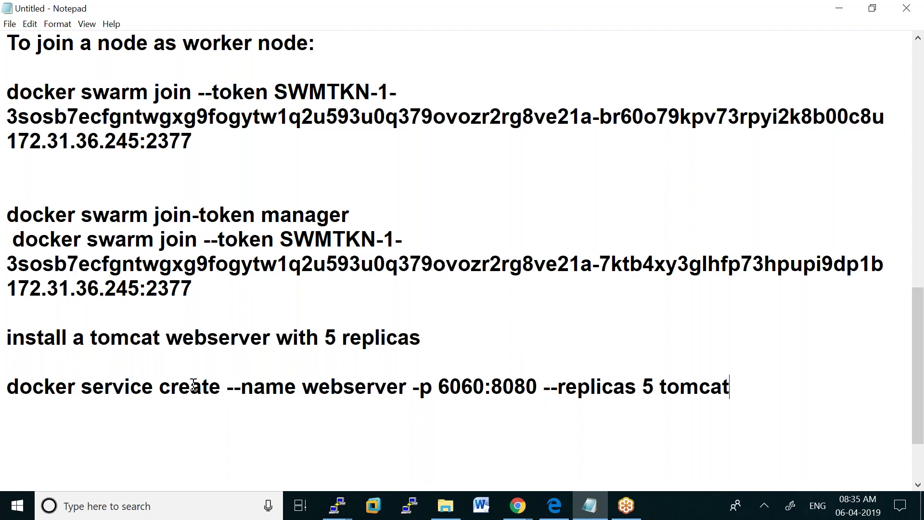
Insert the line 'run this command in manager node :' above the service create command
left_click(7, 384)
left_click(18, 369)
key("Return")
type("run this ")
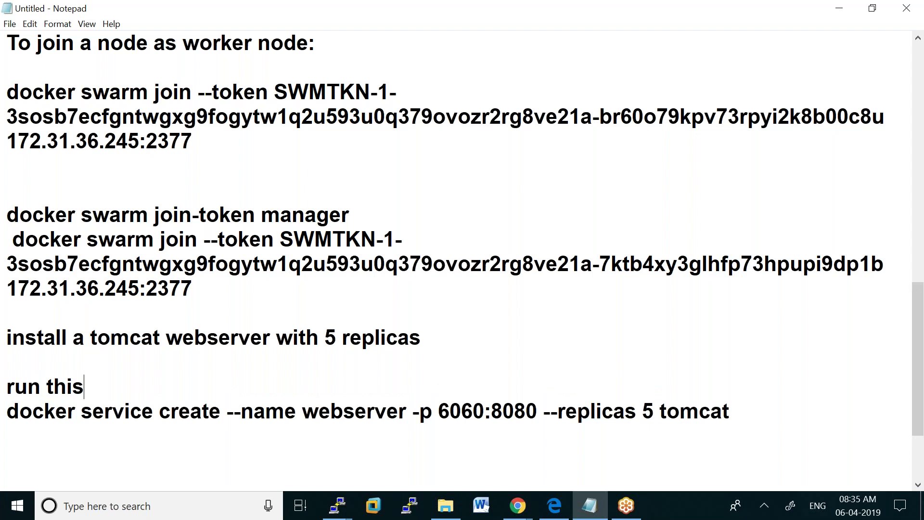
type("command ")
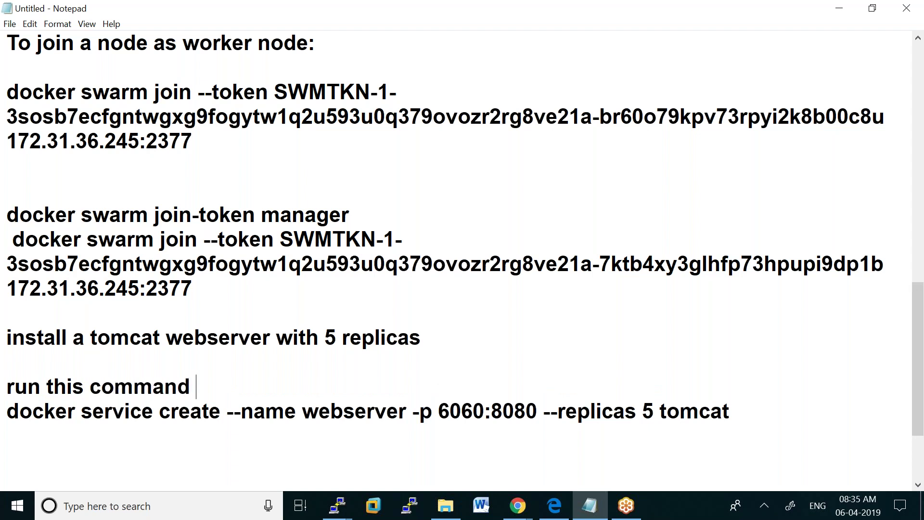
type("in maa")
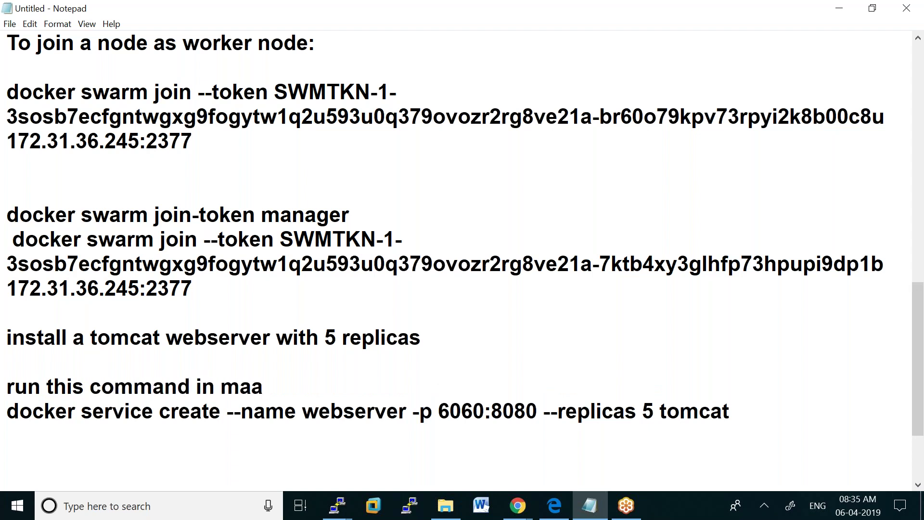
key("BackSpace")
type("nager node :")
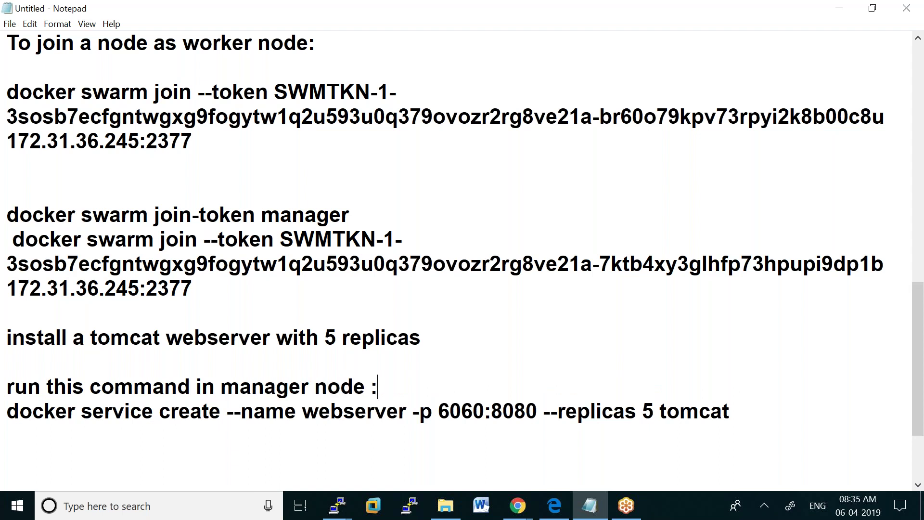
key("Return")
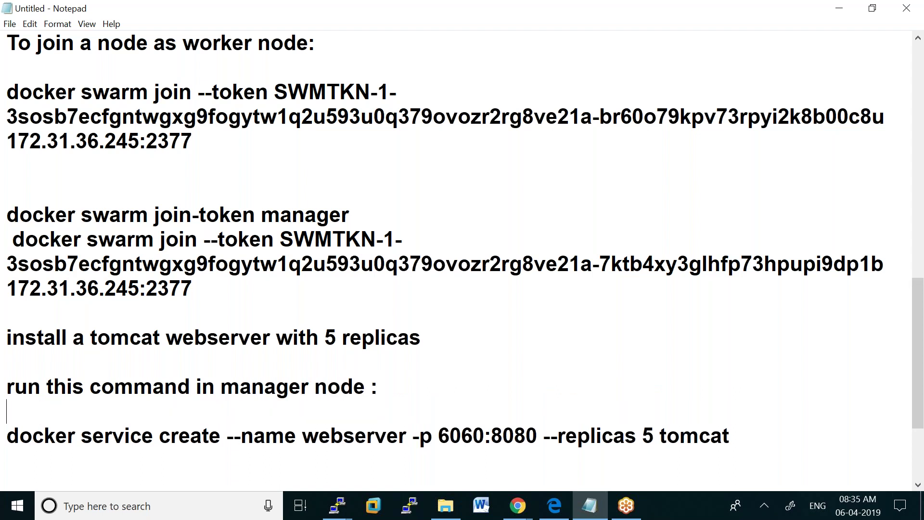
Highlight the service name webserver, ports 6060 and 8080, and replica count 5 in the command
left_click(303, 438)
left_click_drag(303, 438, 407, 439)
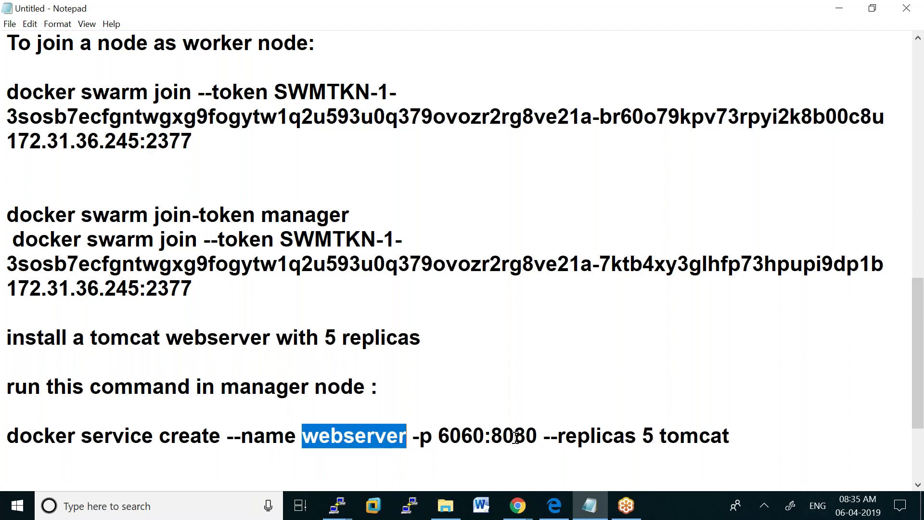
left_click_drag(491, 436, 542, 438)
left_click_drag(484, 437, 444, 436)
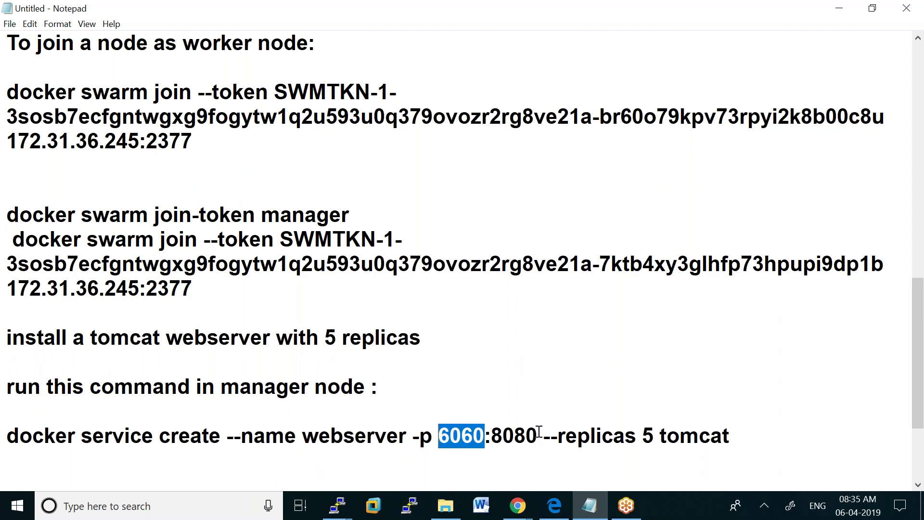
left_click_drag(538, 435, 442, 437)
left_click_drag(655, 436, 647, 436)
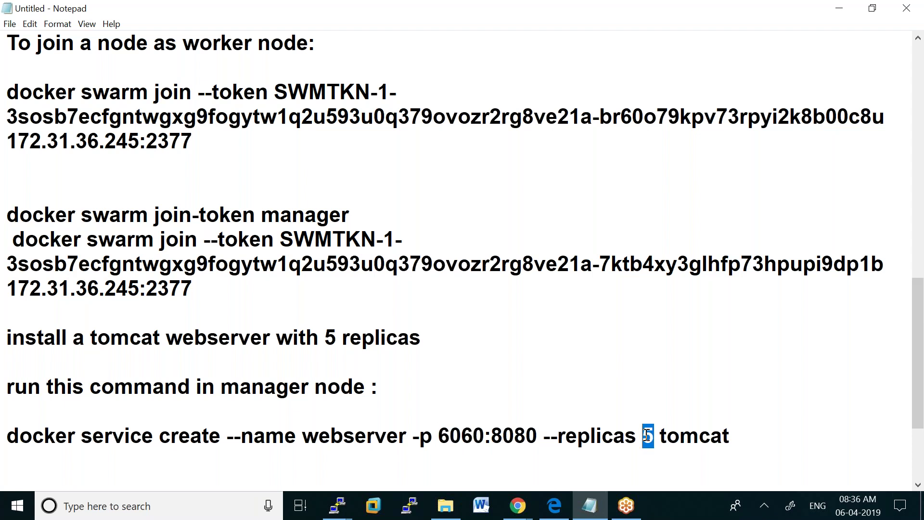
left_click(746, 437)
Copy the whole docker service create command line
left_click_drag(9, 437, 726, 450)
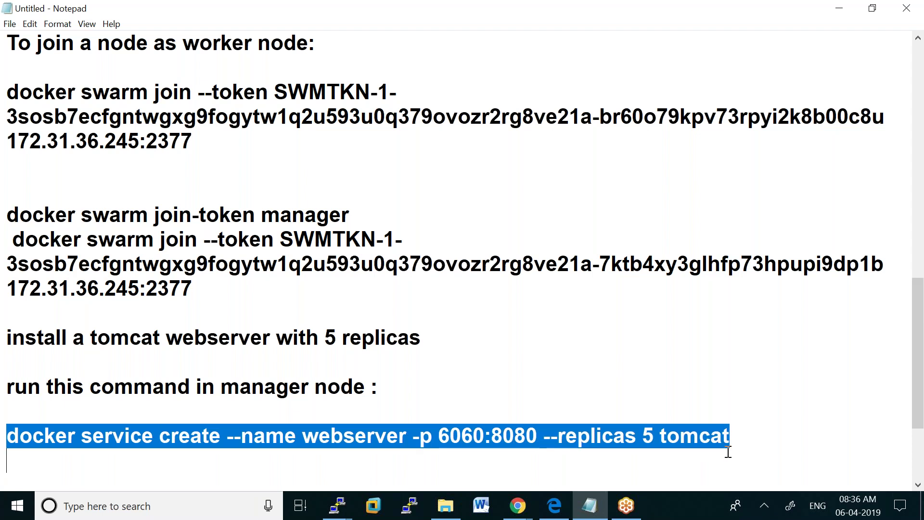
right_click(684, 439)
left_click(564, 302)
On the manager, run the pasted docker service create command for the webserver service
mouse_move(337, 503)
left_click(188, 453)
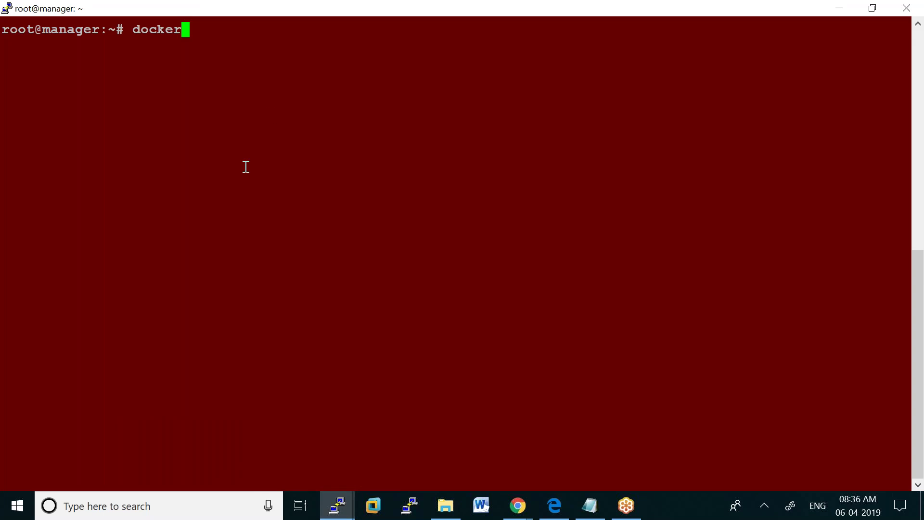
key("BackSpace")
key("BackSpace")
key("BackSpace")
key("BackSpace")
key("BackSpace")
key("BackSpace")
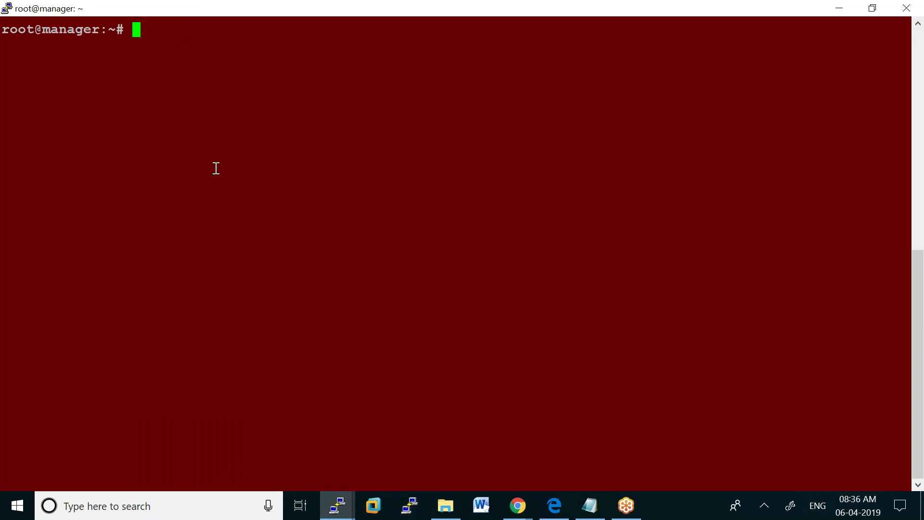
right_click(137, 30)
key("Return")
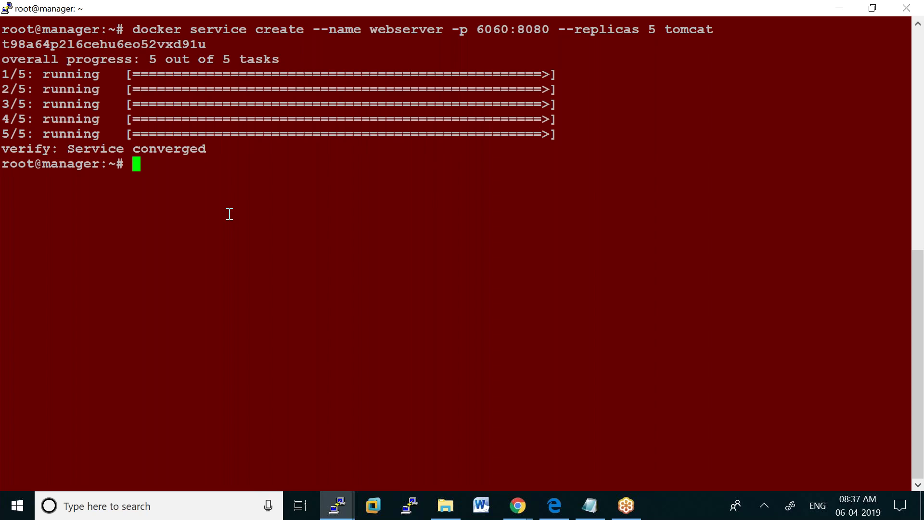
Run 'docker service ps webserver' to list its five tomcat replicas across worker1, worker2 and manager
key("Up")
key("Up")
key("Up")
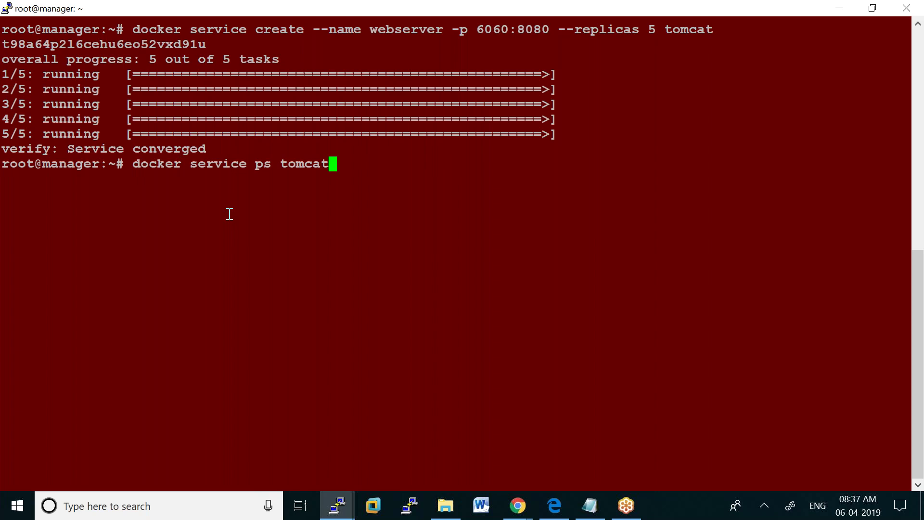
key("BackSpace")
key("BackSpace")
key("BackSpace")
key("BackSpace")
key("BackSpace")
key("BackSpace")
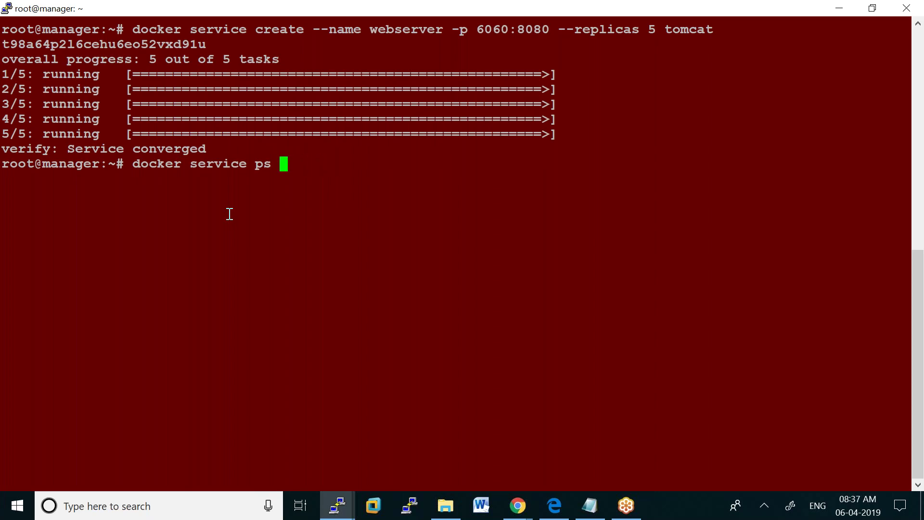
type("webserver")
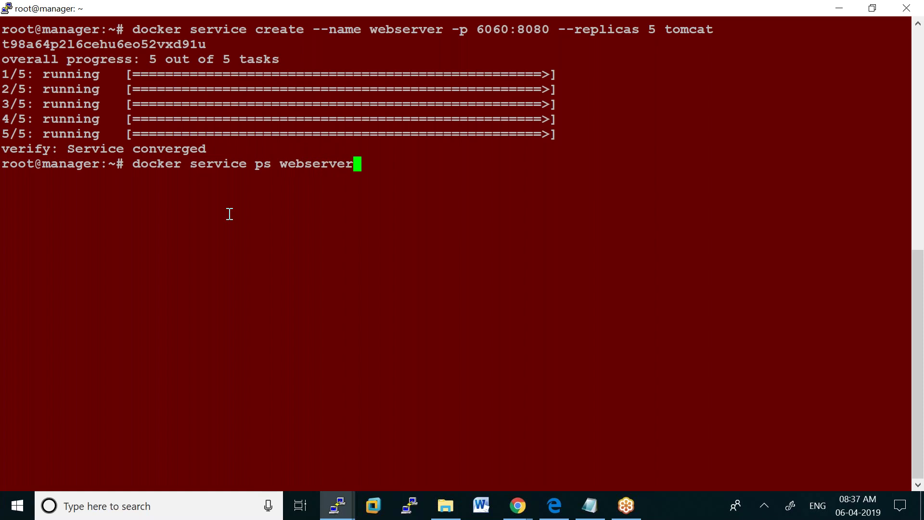
key("Return")
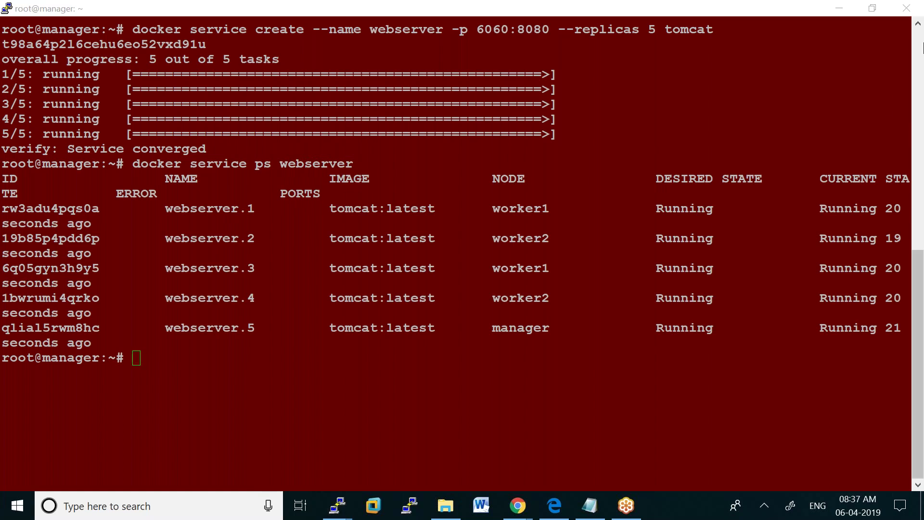
Change the manager session's terminal font to Courier New bold 12-point and apply it
left_click(382, 8)
right_click(380, 4)
left_click(446, 190)
left_click(345, 213)
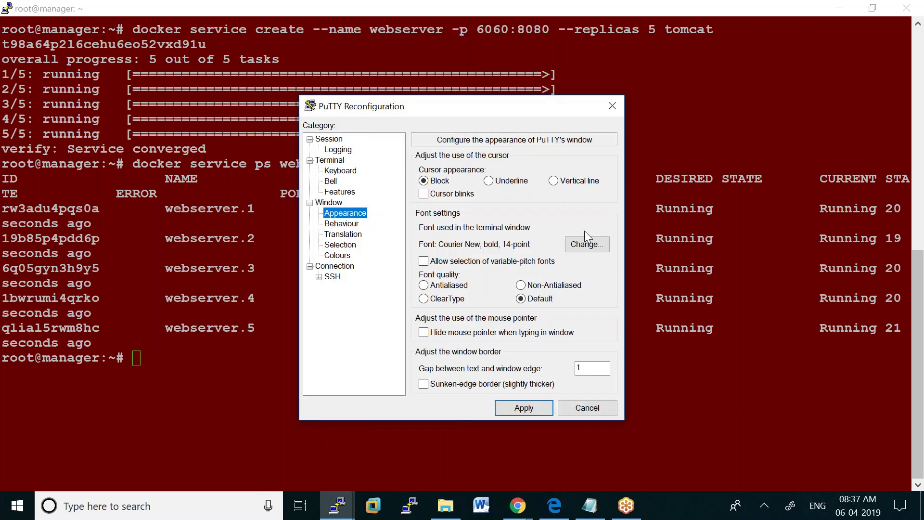
left_click(580, 245)
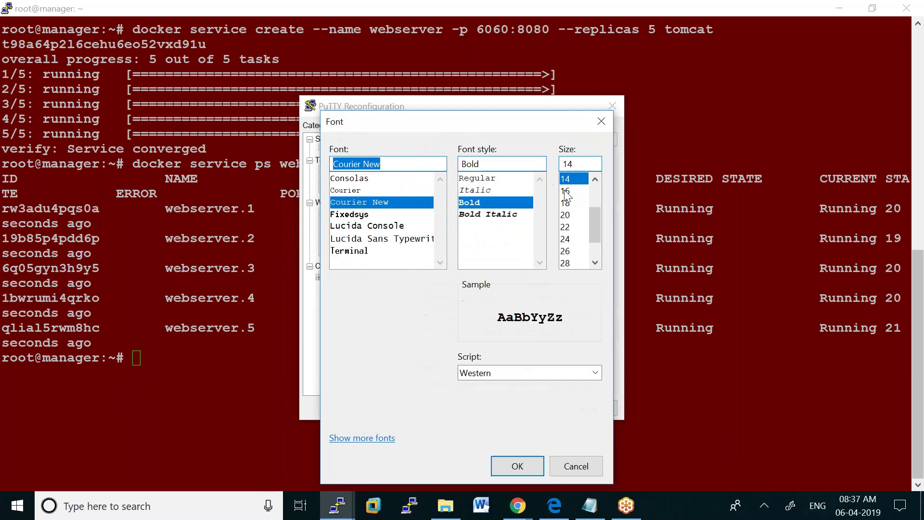
left_click_drag(591, 218, 596, 196)
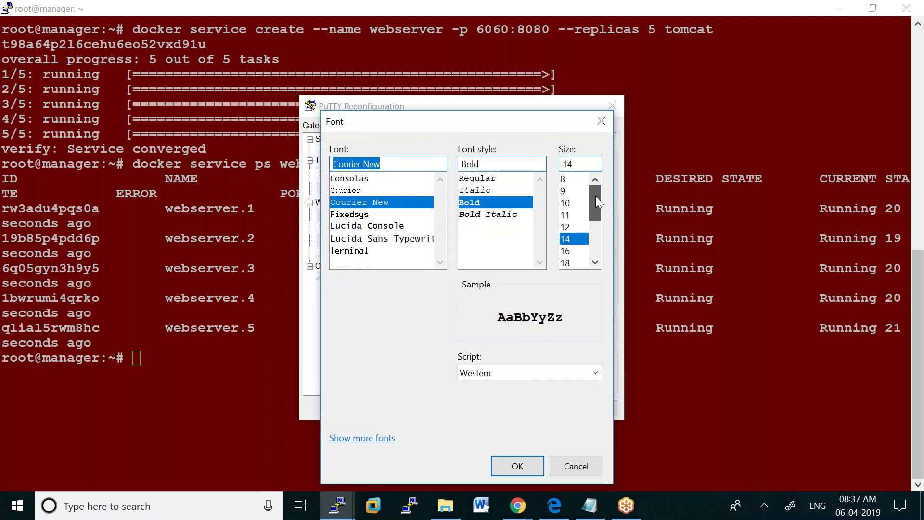
left_click(567, 227)
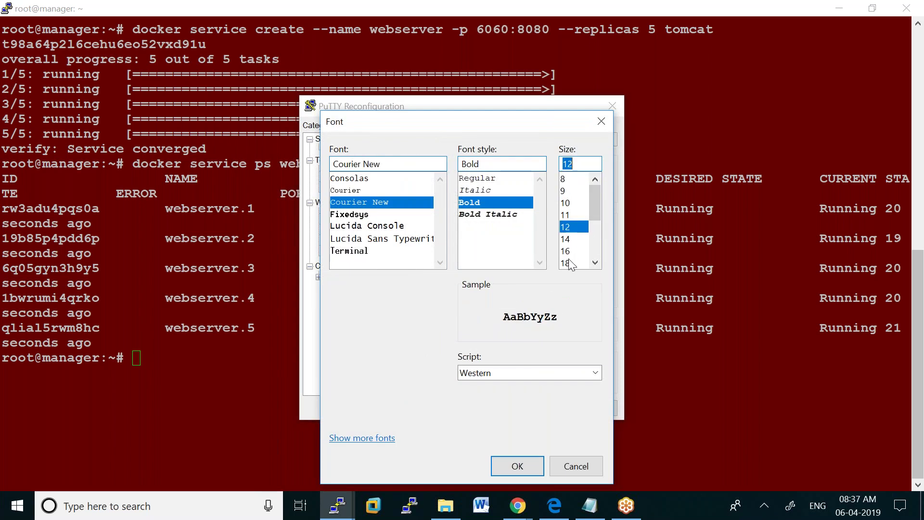
left_click(517, 466)
left_click(524, 406)
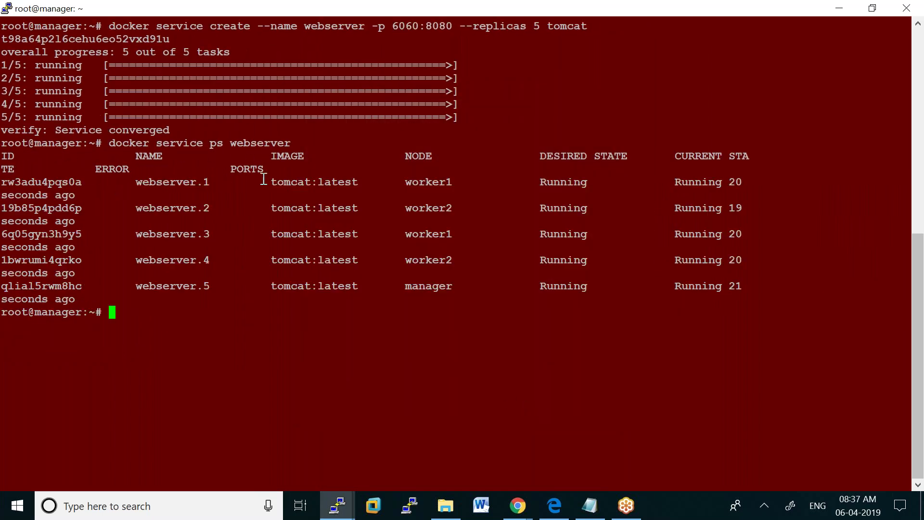
left_click_drag(142, 186, 212, 183)
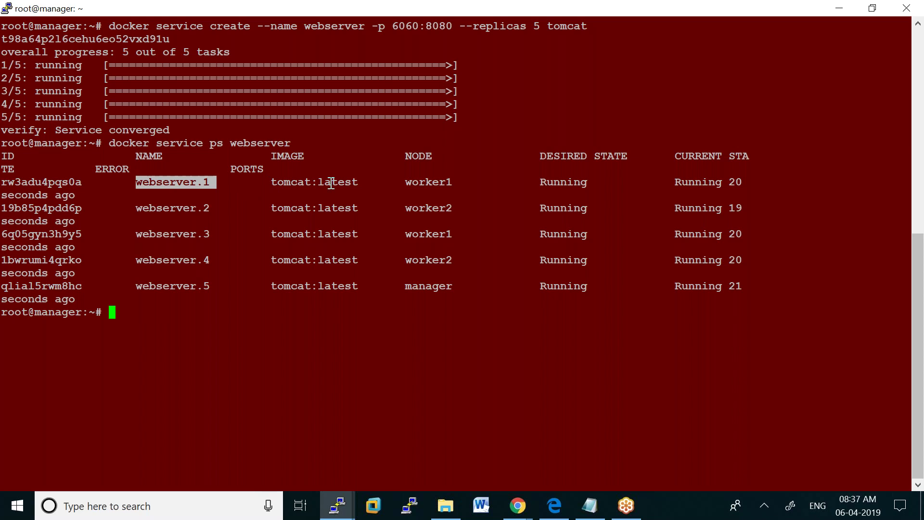
left_click_drag(405, 183, 459, 183)
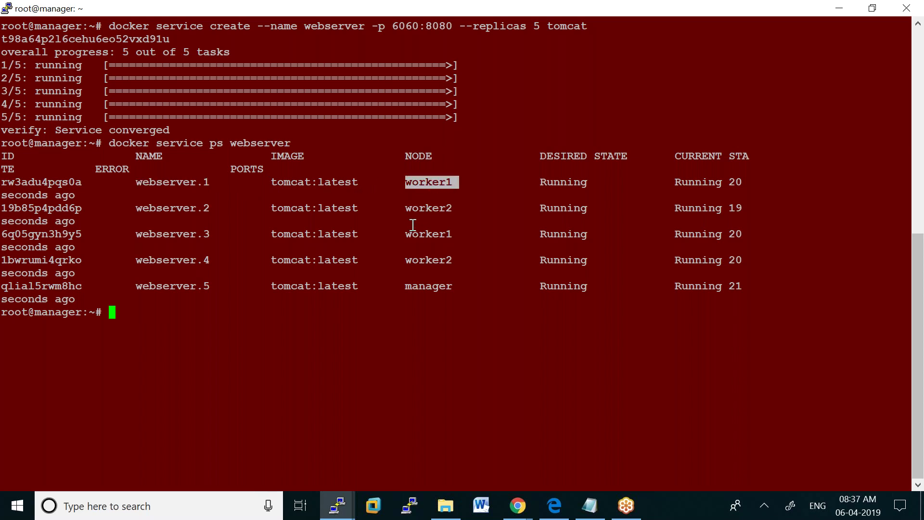
left_click_drag(407, 230, 451, 230)
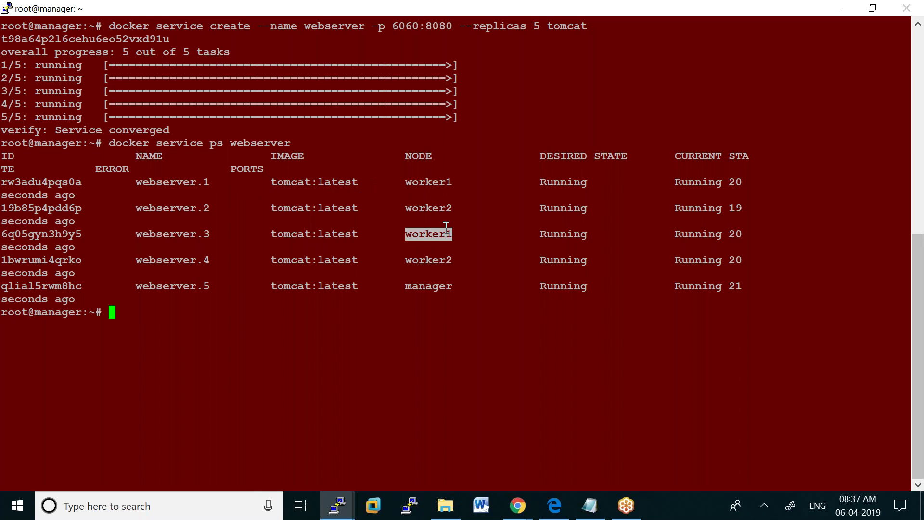
left_click_drag(408, 285, 481, 279)
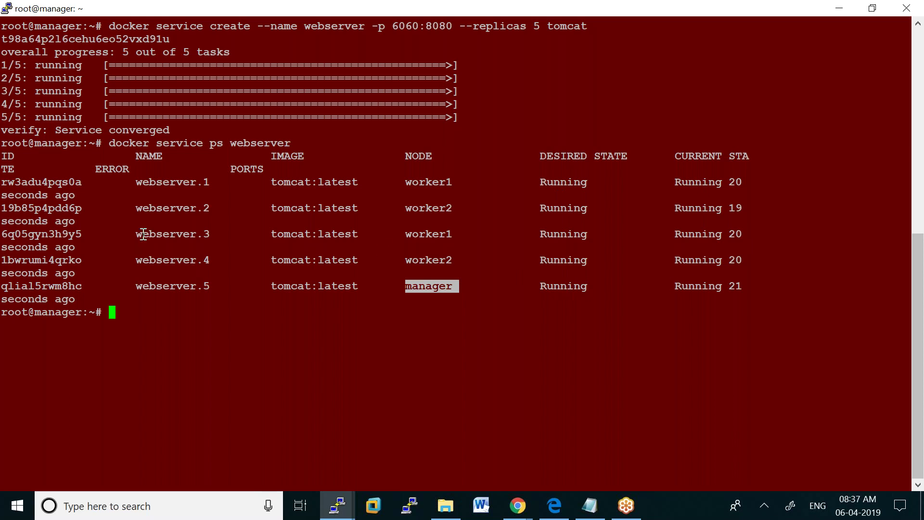
left_click(114, 311)
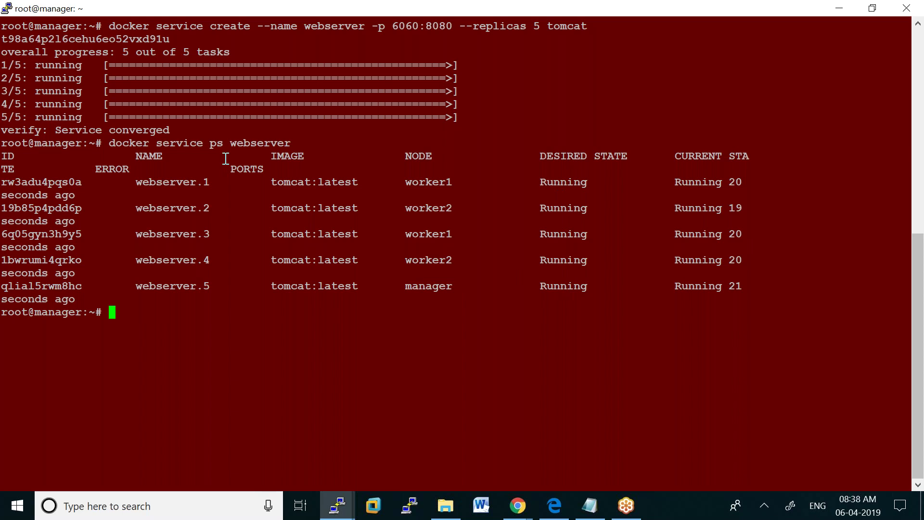
left_click(516, 507)
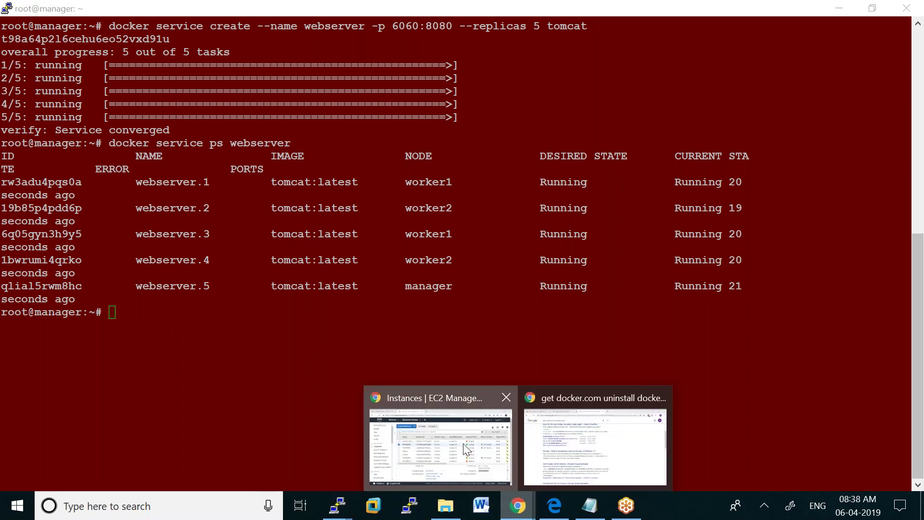
Copy the MANAGER instance's Public DNS (IPv4) from the EC2 Instances page and open a blank tab
left_click(465, 449)
scroll(711, 393, "up", 3)
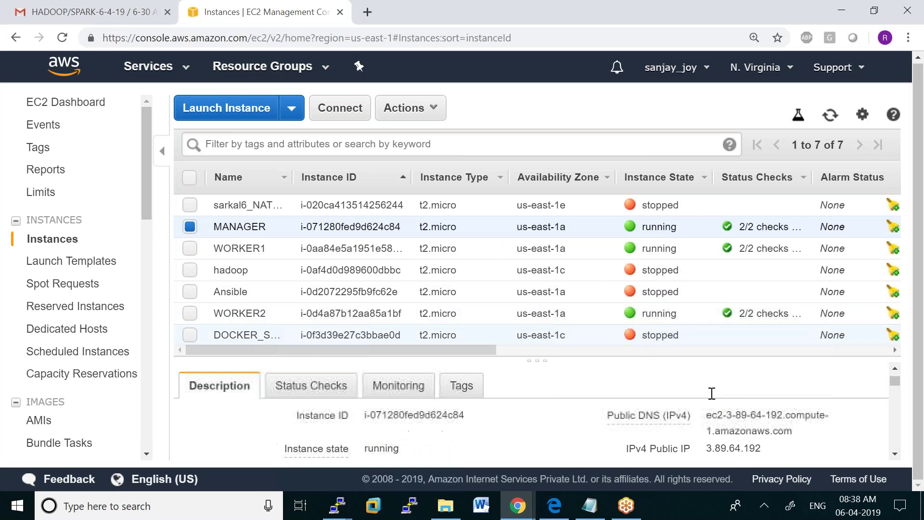
scroll(752, 423, "down", 2)
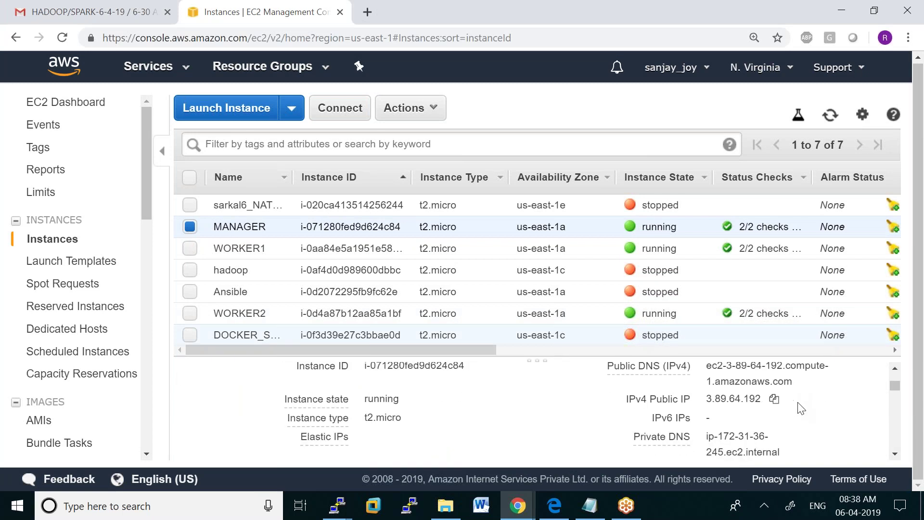
scroll(794, 409, "up", 2)
scroll(802, 416, "down", 2)
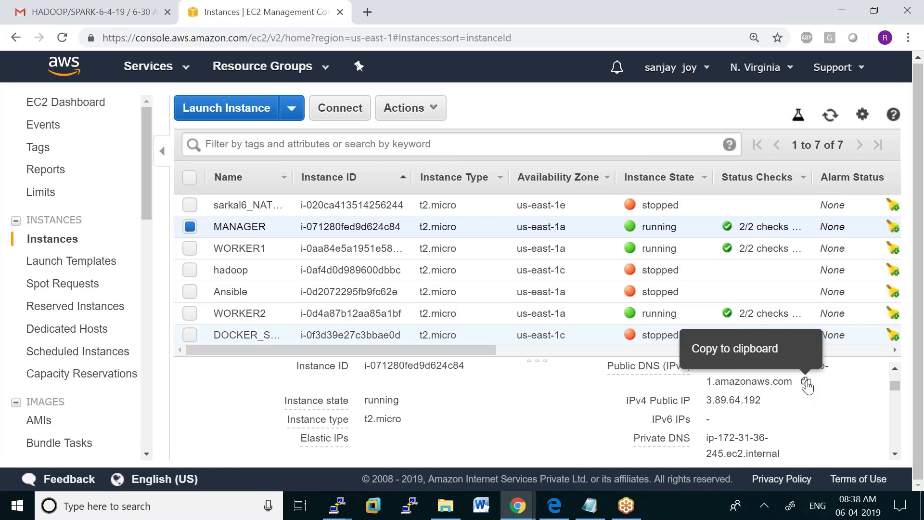
left_click(806, 383)
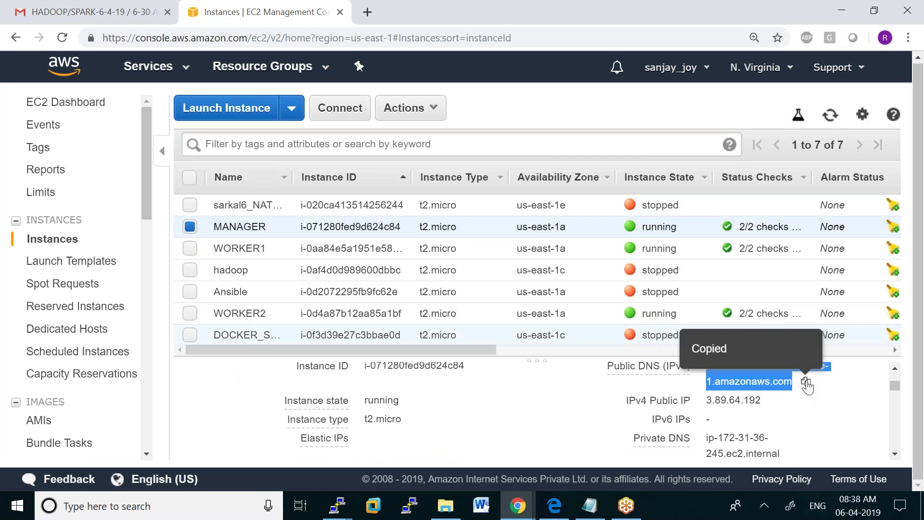
left_click(367, 13)
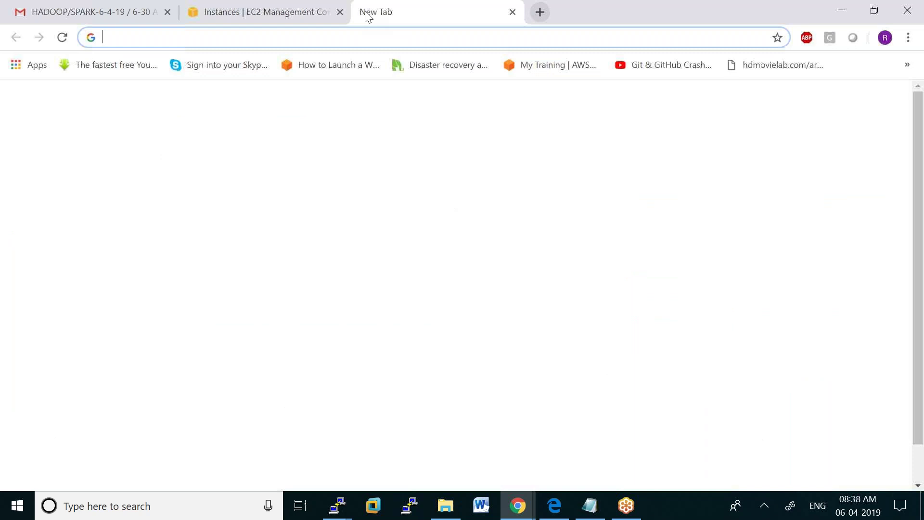
Load the manager's public DNS on port 6060 to show the Apache Tomcat/8.5.39 page
key("ctrl+v")
type(":")
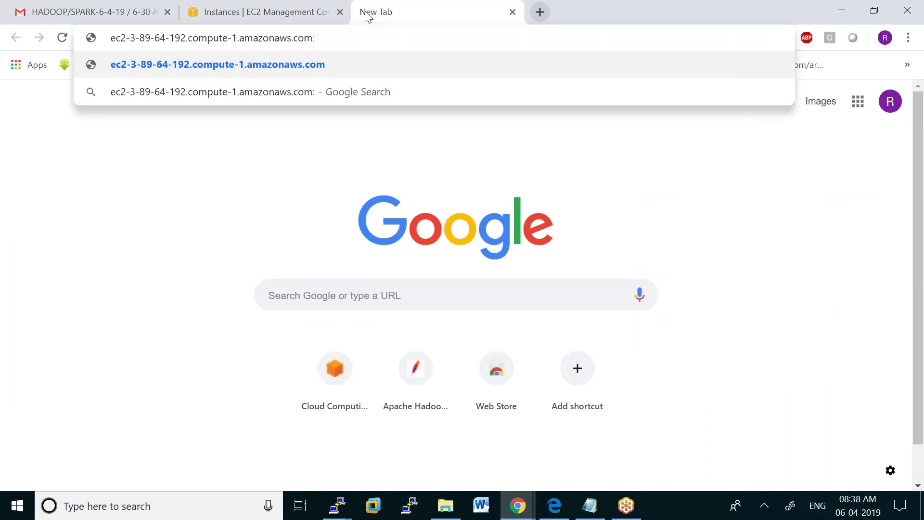
type("6060")
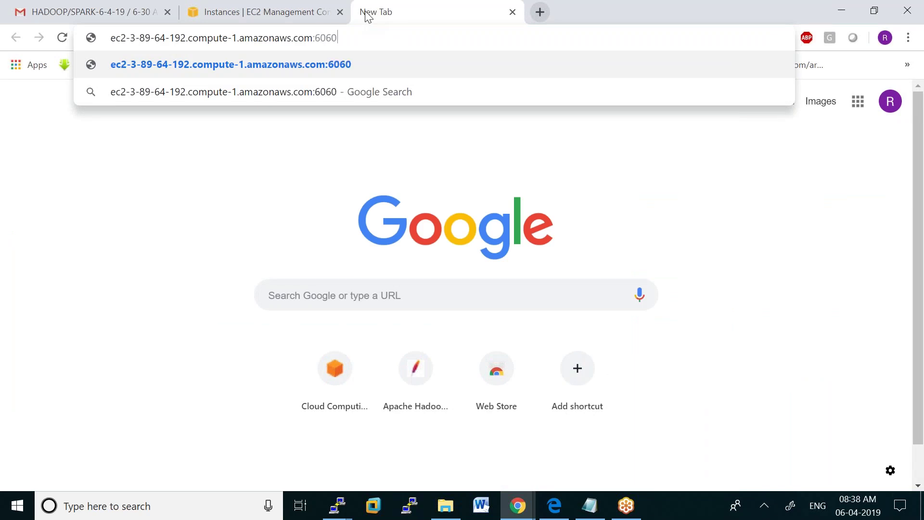
key("Return")
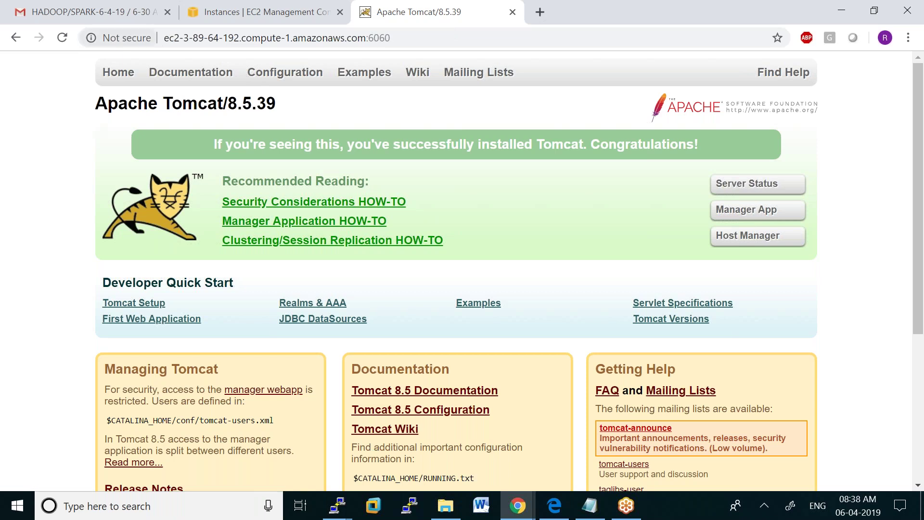
Check the worker1 PuTTY terminal, then return to the EC2 instances tab in Chrome
mouse_move(339, 501)
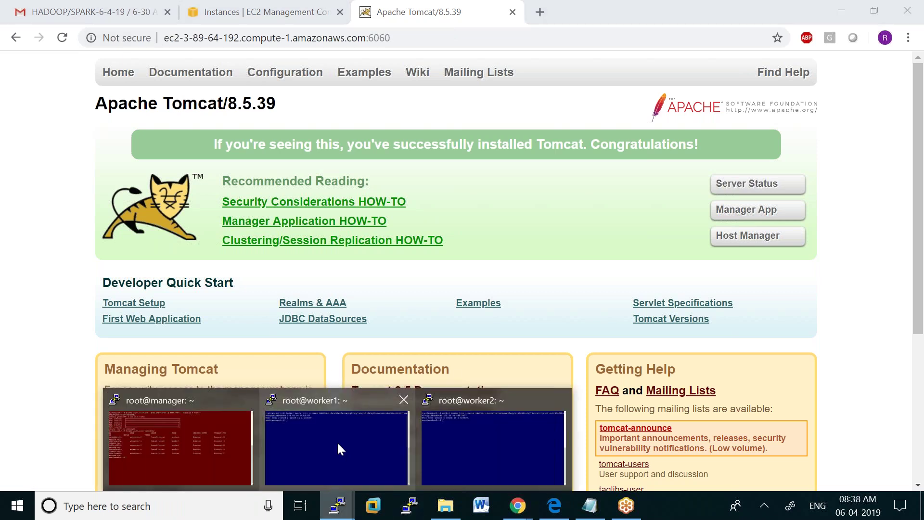
left_click(336, 441)
left_click(337, 512)
mouse_move(517, 504)
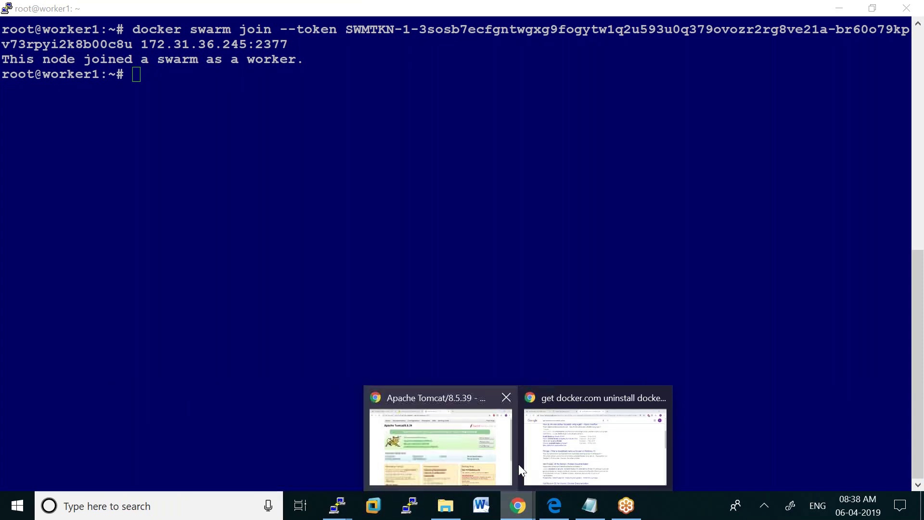
left_click(583, 437)
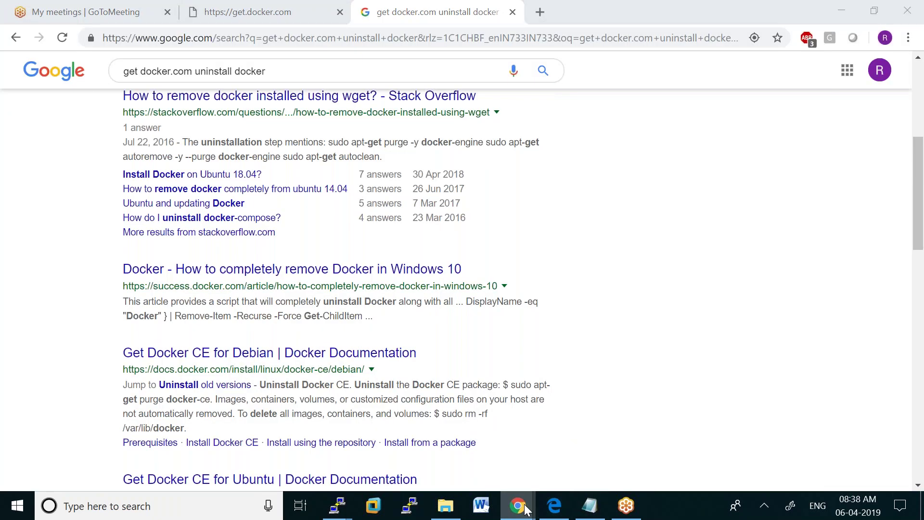
mouse_move(517, 505)
left_click(450, 461)
left_click(236, 16)
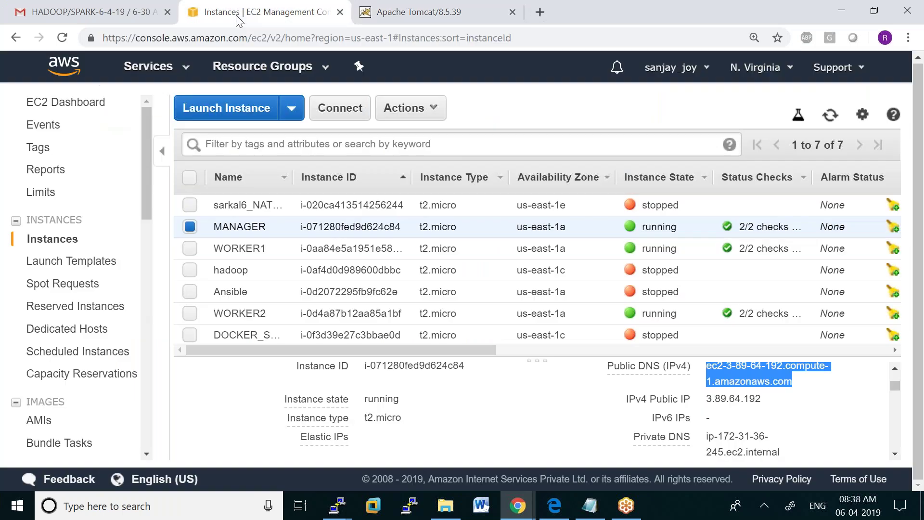
Select WORKER1 instead of MANAGER in EC2 and copy its public DNS name
left_click(189, 228)
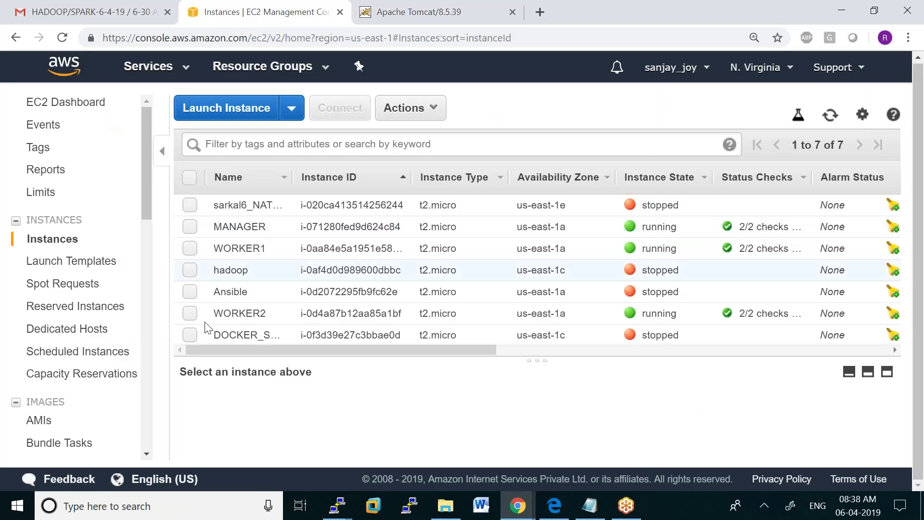
left_click(191, 248)
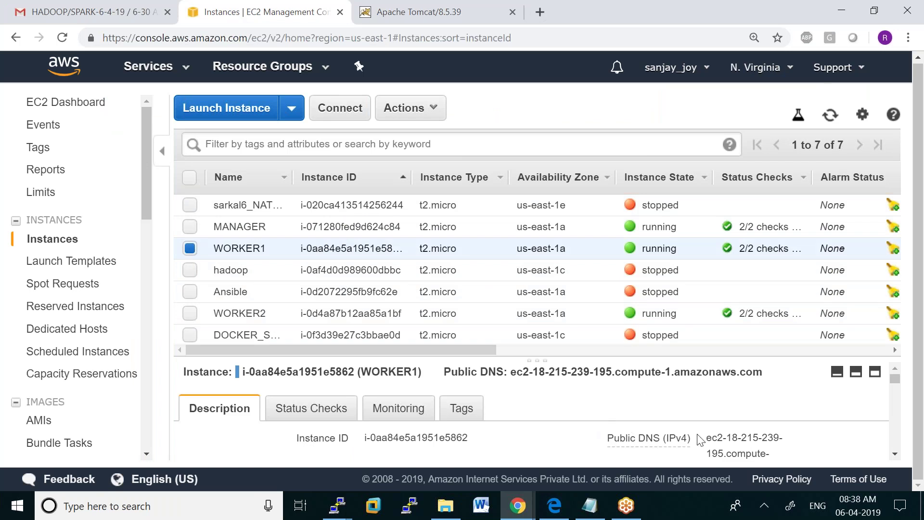
scroll(793, 450, "down", 2)
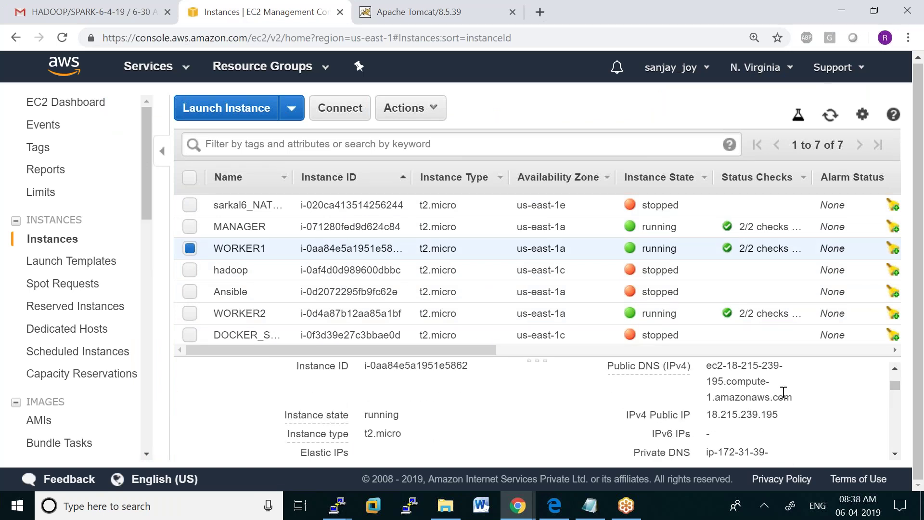
left_click(805, 399)
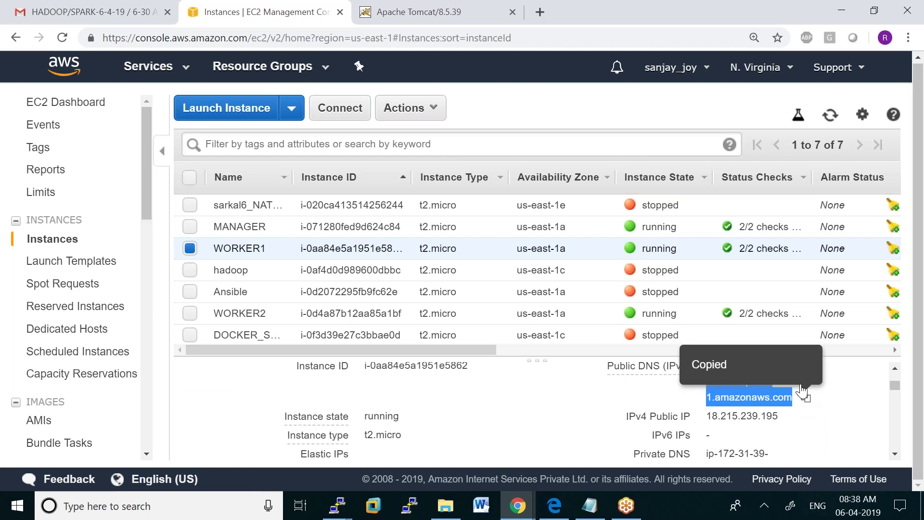
Load worker1's DNS on port 6060 in a new tab, showing Apache Tomcat 8.5.39
left_click(540, 12)
key("ctrl+v")
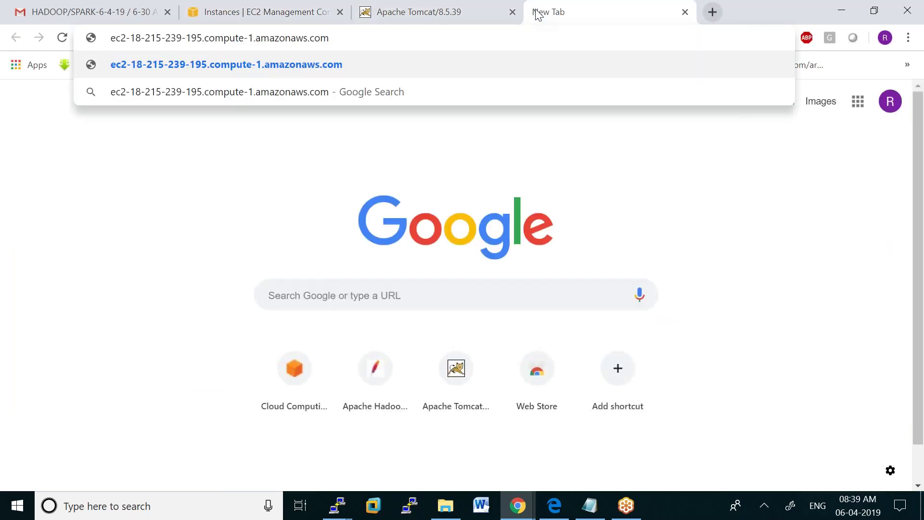
type(":6060")
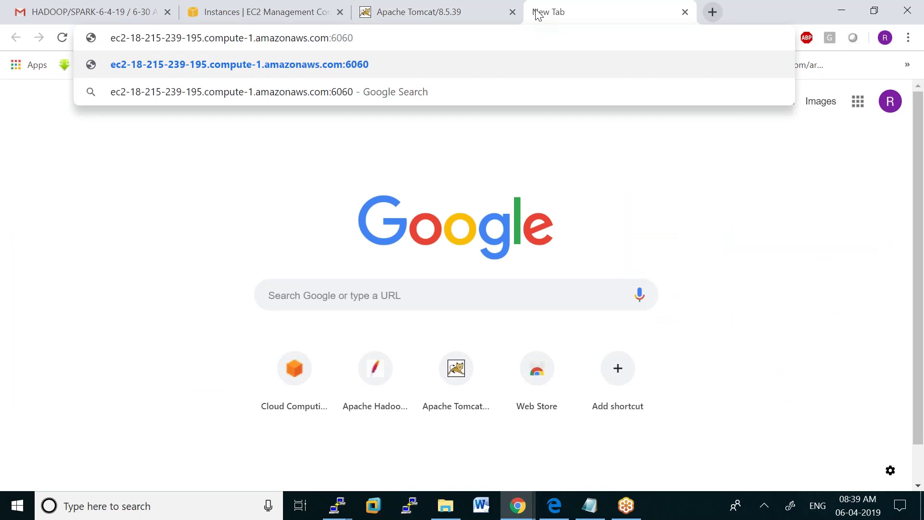
key("Return")
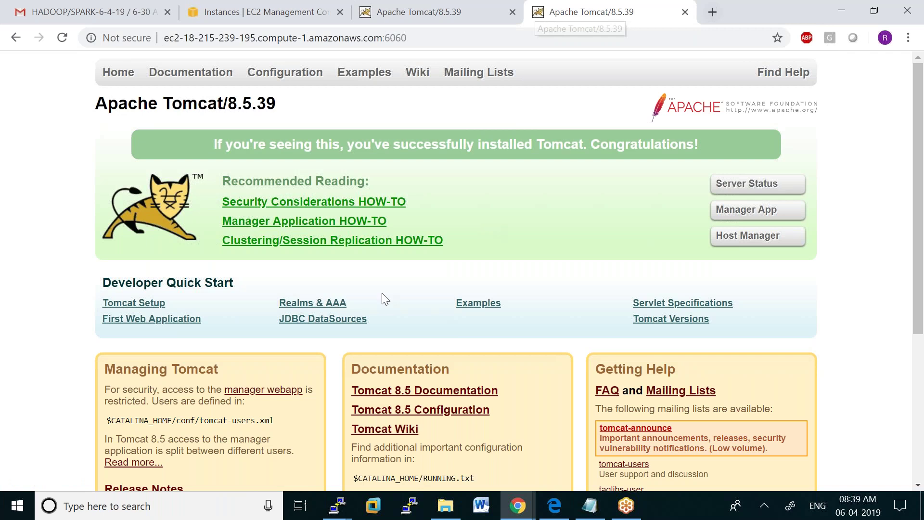
Back on the EC2 instances list, select WORKER2 and copy its public DNS
left_click(518, 505)
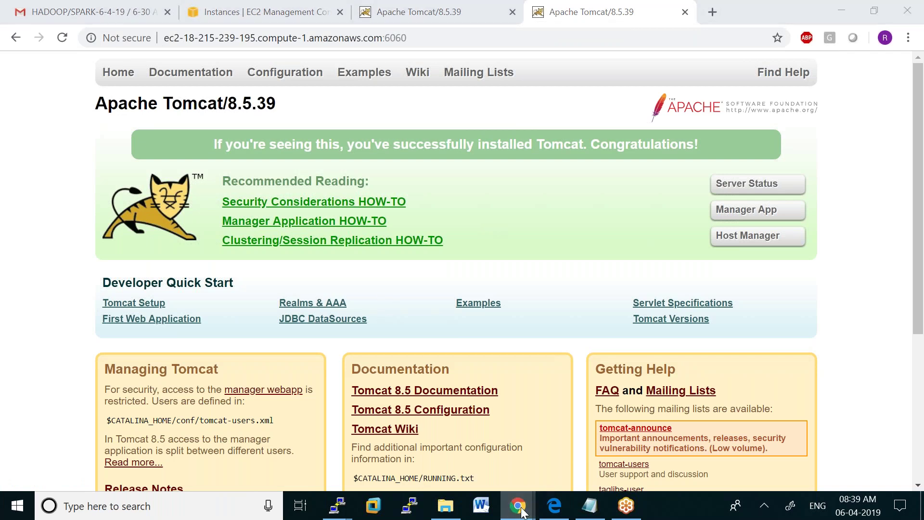
left_click(467, 452)
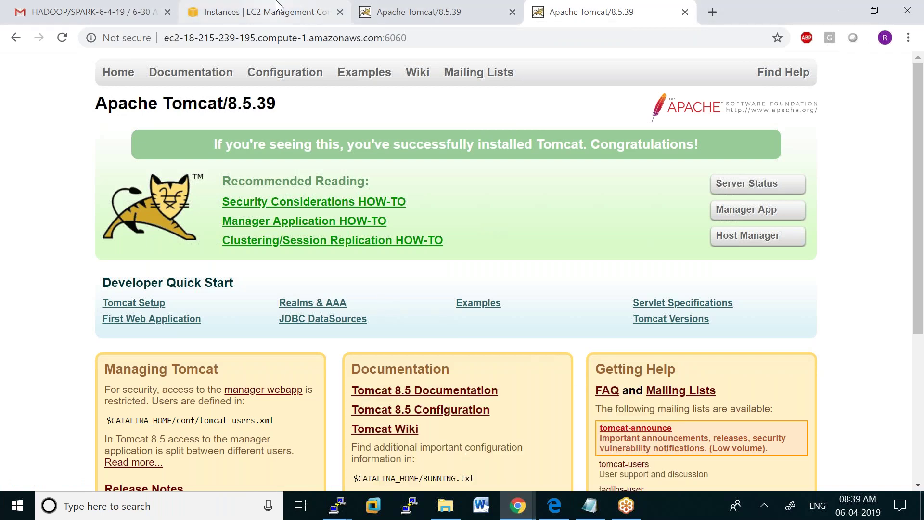
left_click(268, 17)
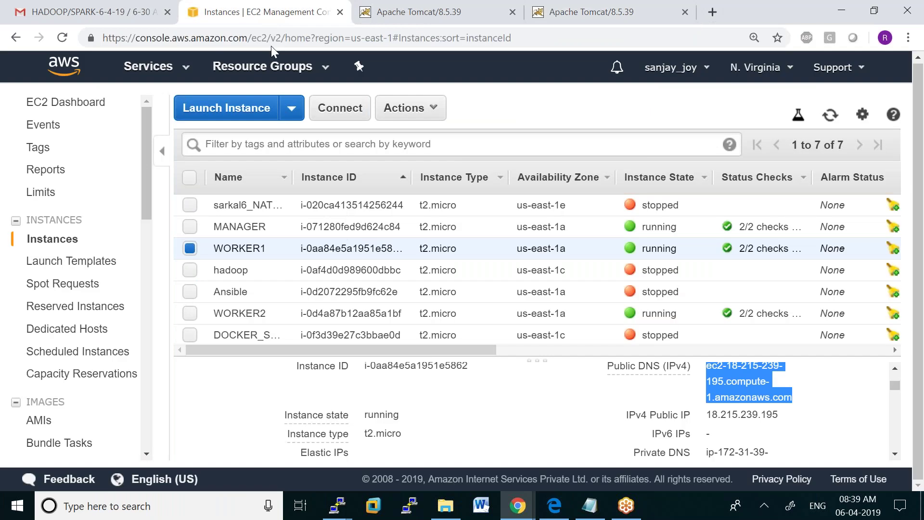
left_click(197, 313)
scroll(784, 410, "down", 2)
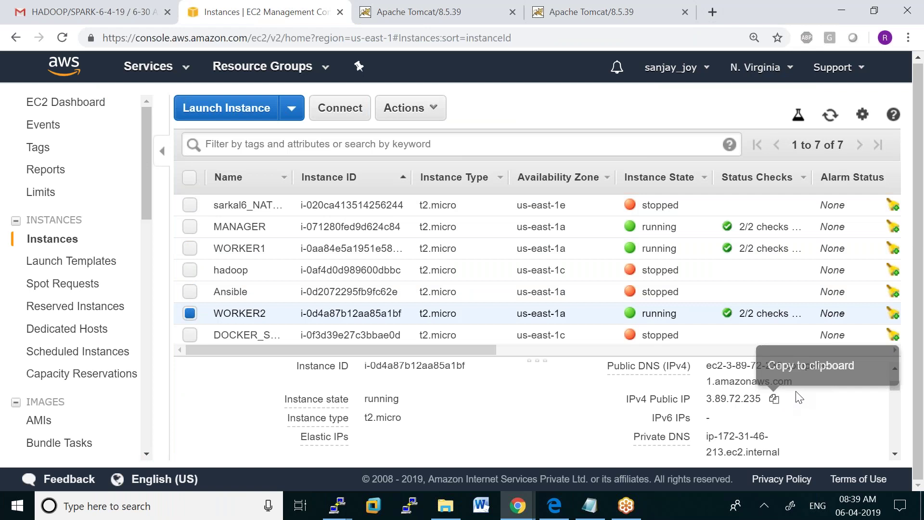
left_click(805, 381)
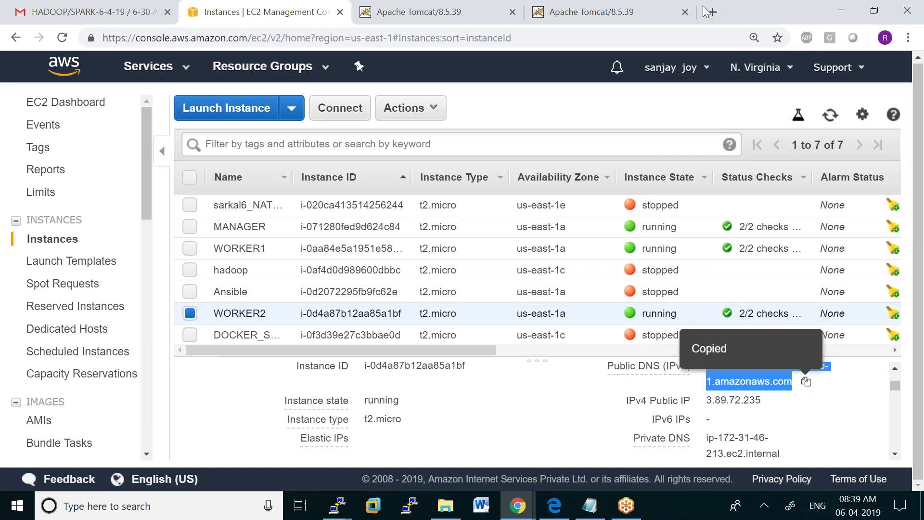
Load ec2-3-89-72-235 on port 6060 in a new tab, then bring the Notepad notes forward
left_click(710, 12)
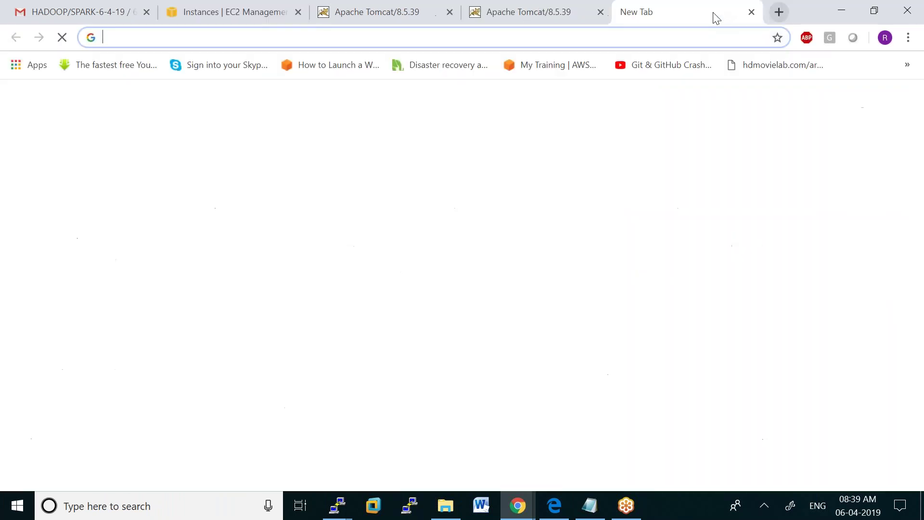
key("ctrl+v")
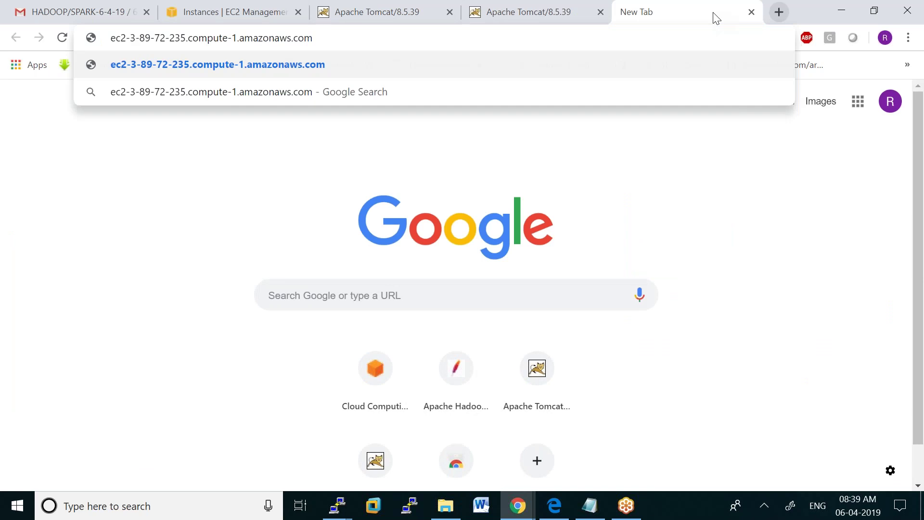
type(":6060")
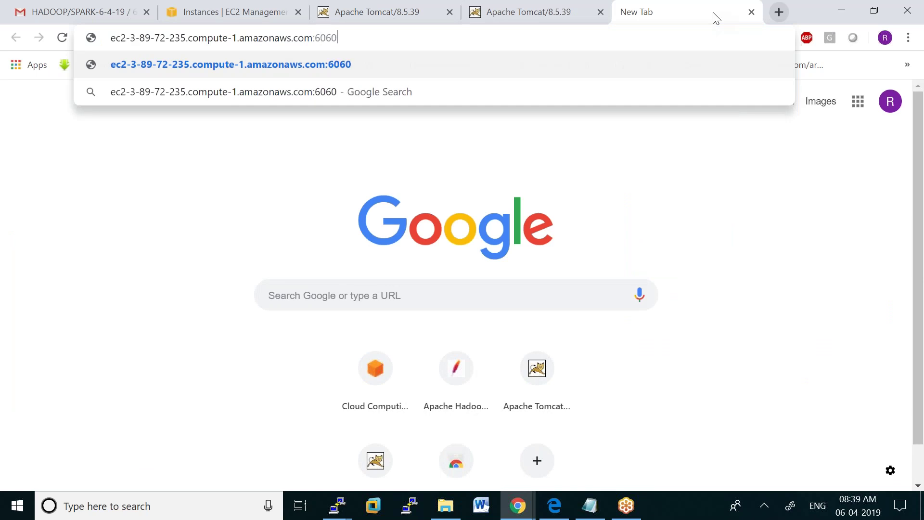
key("Return")
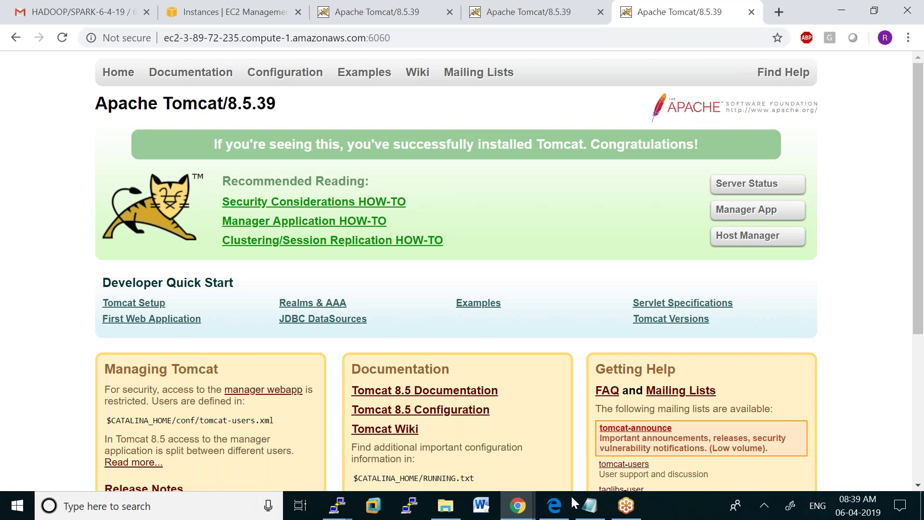
left_click(590, 505)
Select the docker service create line in Notepad, then return to the manager's PuTTY terminal
left_click(139, 299)
left_click_drag(14, 437, 731, 438)
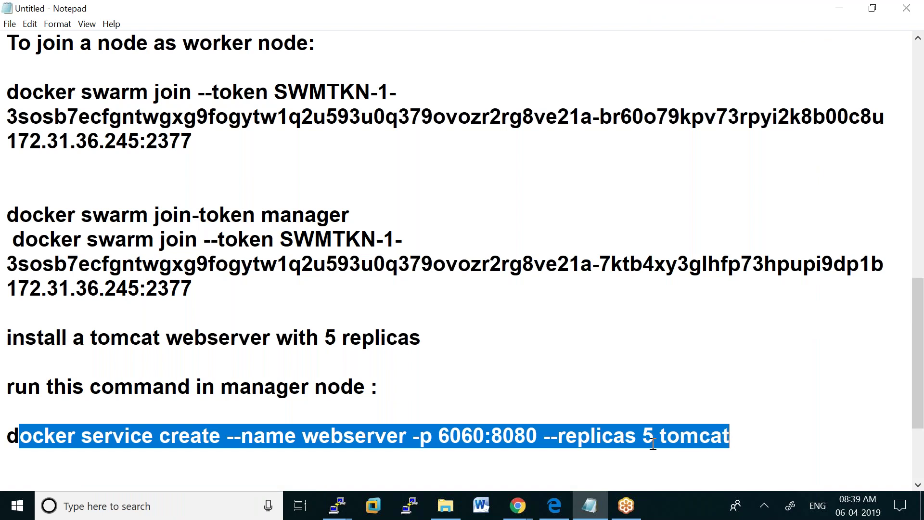
mouse_move(337, 505)
left_click(182, 445)
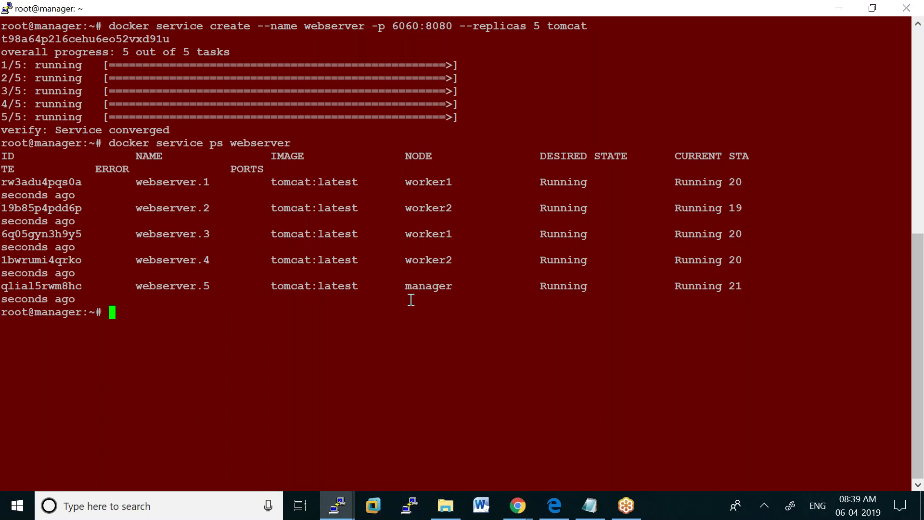
left_click(516, 506)
left_click(527, 15)
left_click(374, 16)
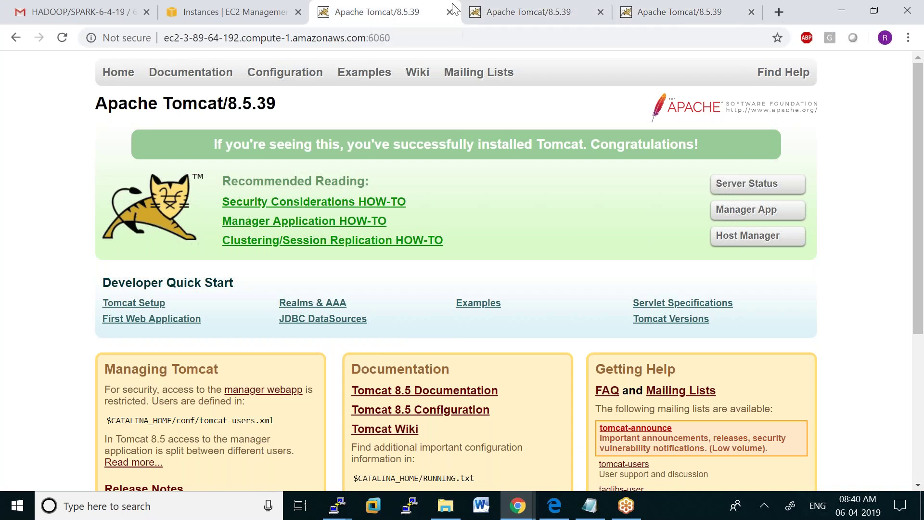
left_click(532, 10)
left_click(658, 15)
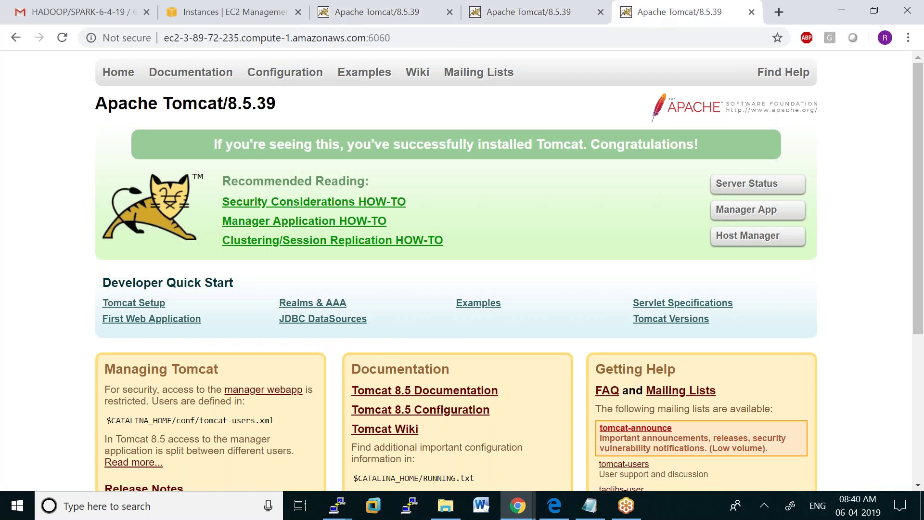
left_click(338, 504)
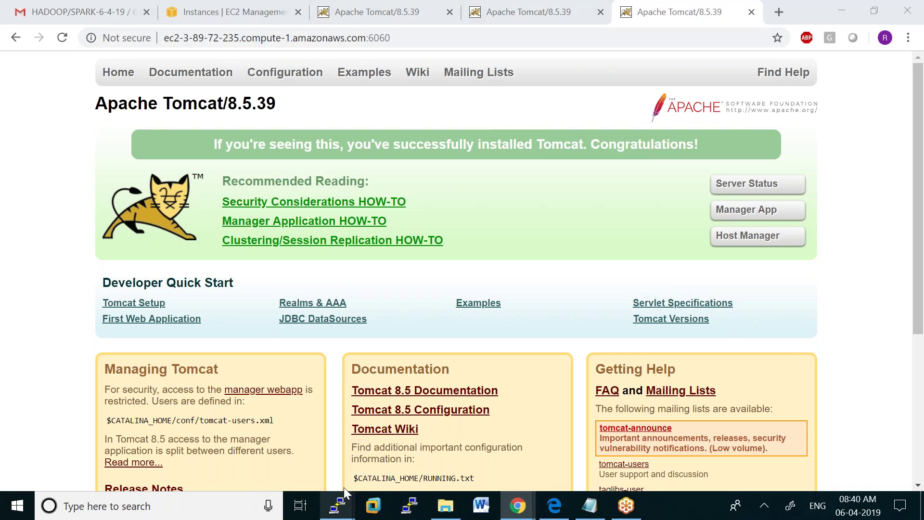
left_click(179, 456)
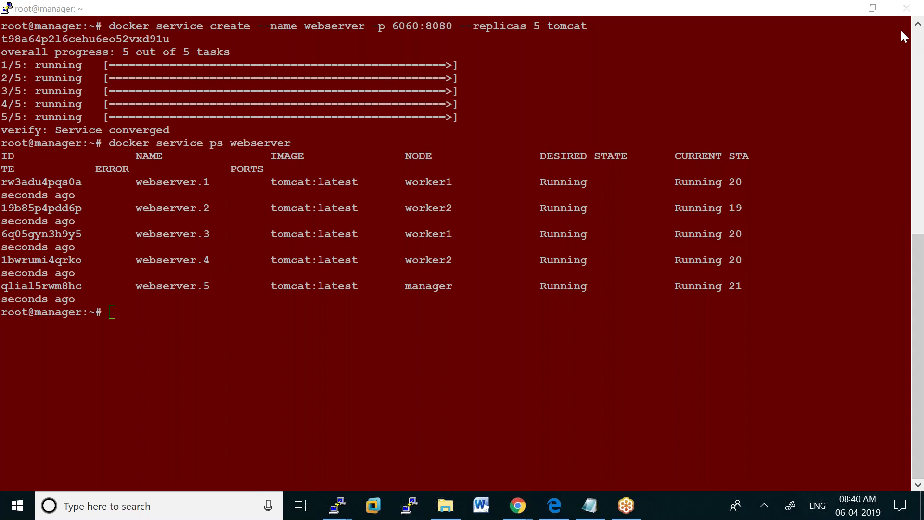
Run docker ps and docker container ls on the manager, both showing only webserver.5
left_click(118, 313)
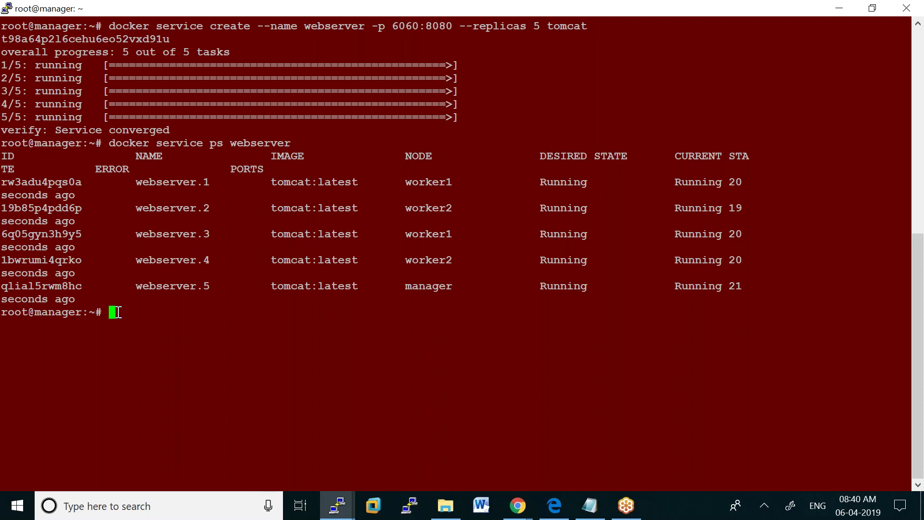
type("docker ps")
key("Return")
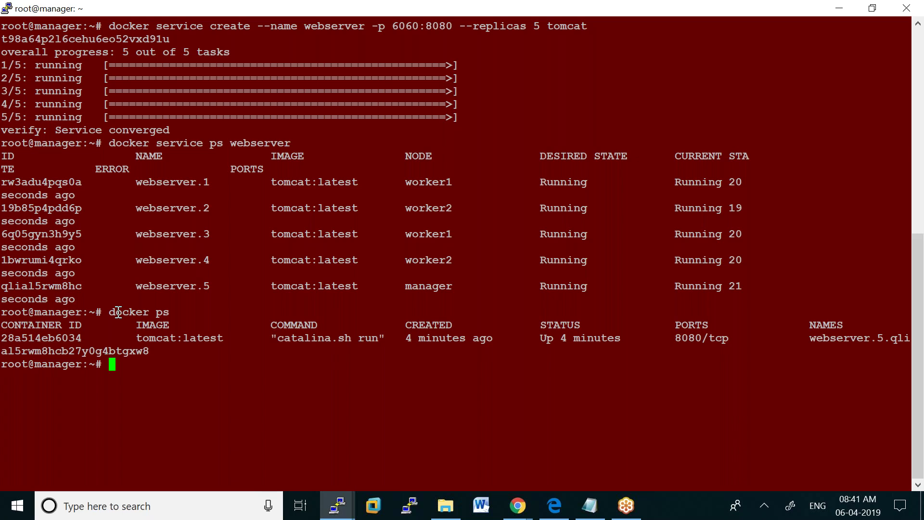
type("docker container ls")
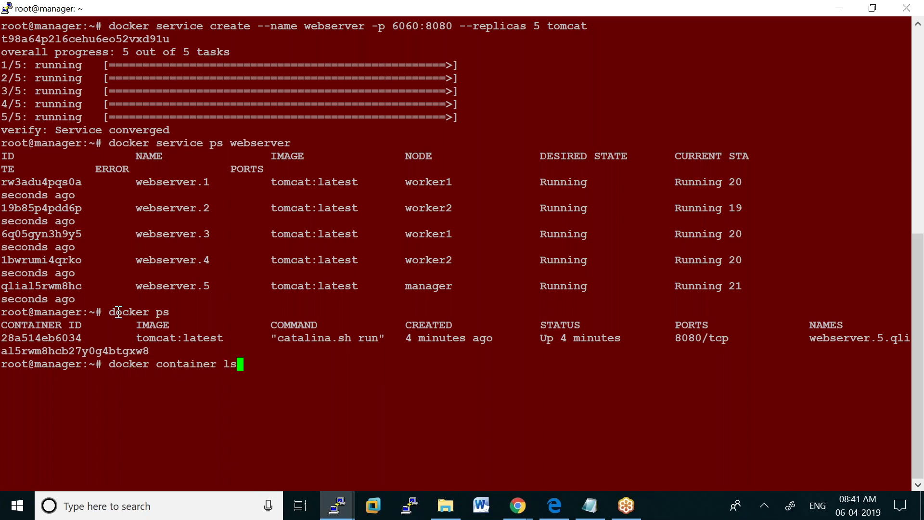
key("Return")
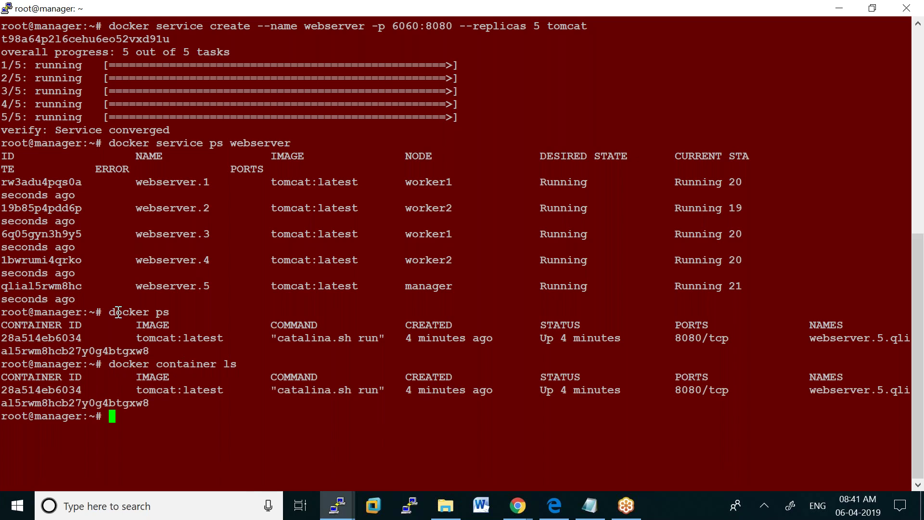
Switch to the worker1 terminal and enter 'docker ps -a' at the prompt
left_click(340, 509)
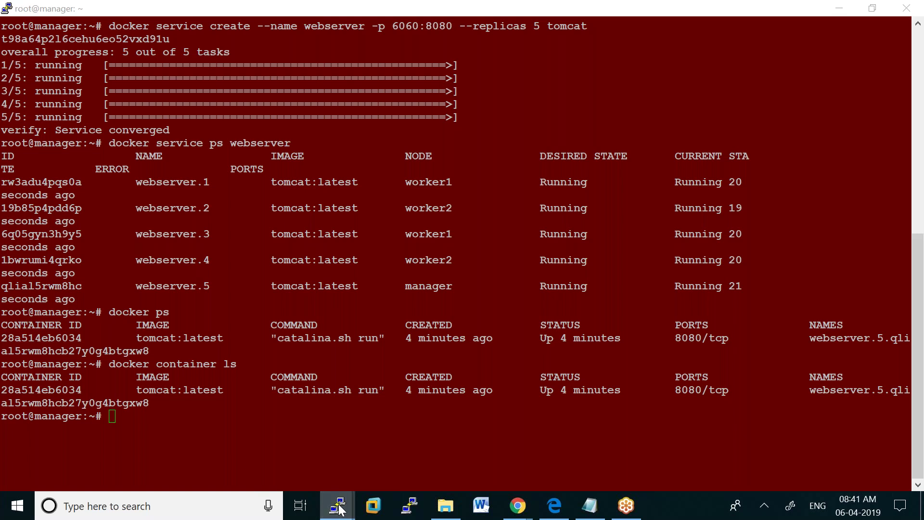
left_click(360, 464)
type("docker ps -a")
Run docker ps on worker1 and worker2, then see 'docker service ps webserver' refused on worker2
key("BackSpace")
key("BackSpace")
key("BackSpace")
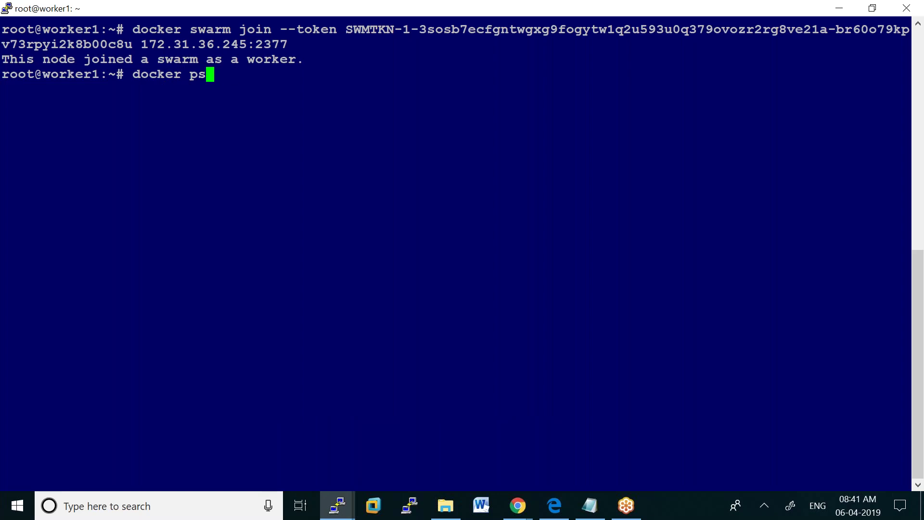
key("Return")
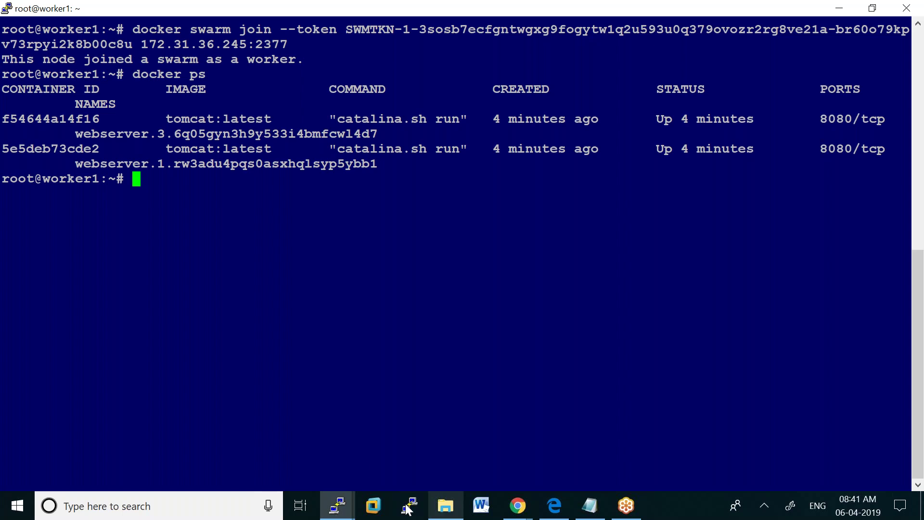
left_click(337, 505)
left_click(444, 466)
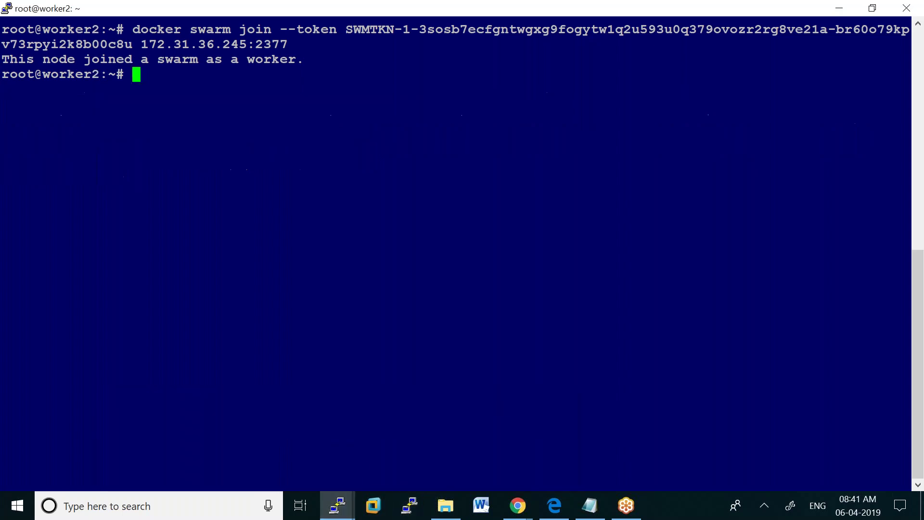
type("docker ")
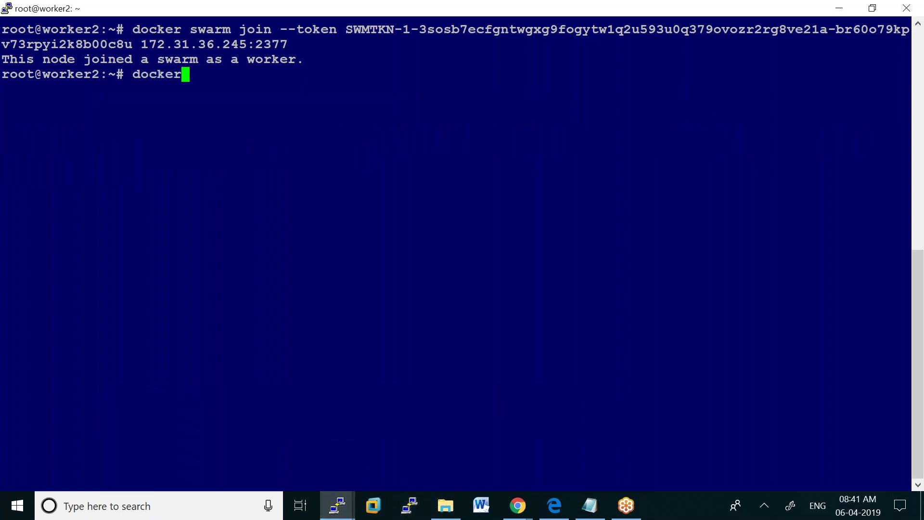
type("ps")
key("Return")
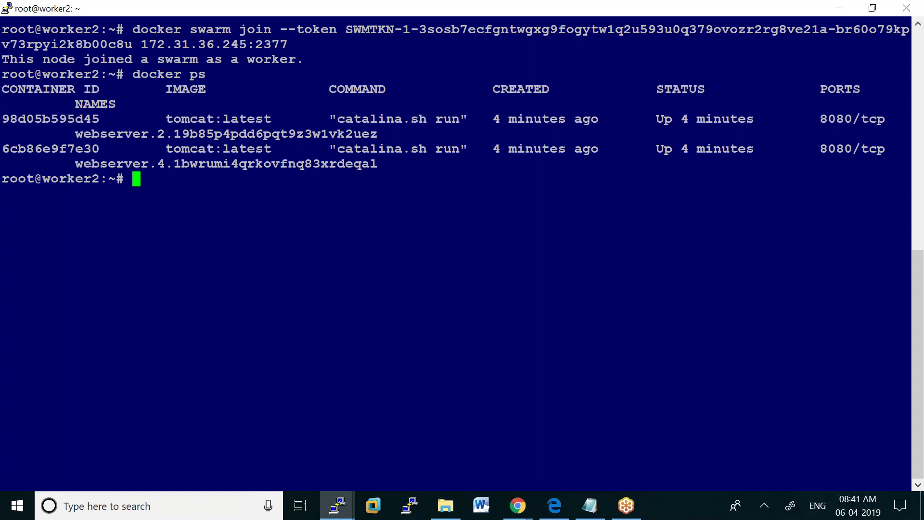
type("docker ")
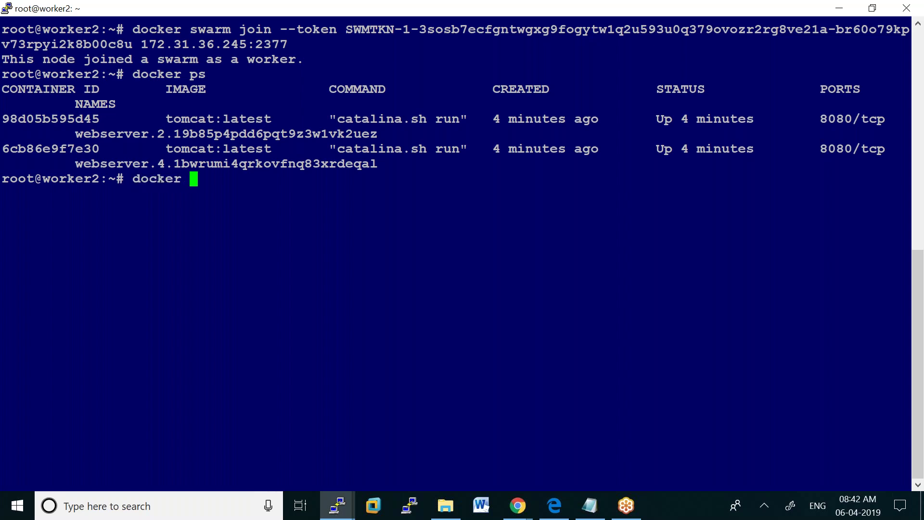
type("service ")
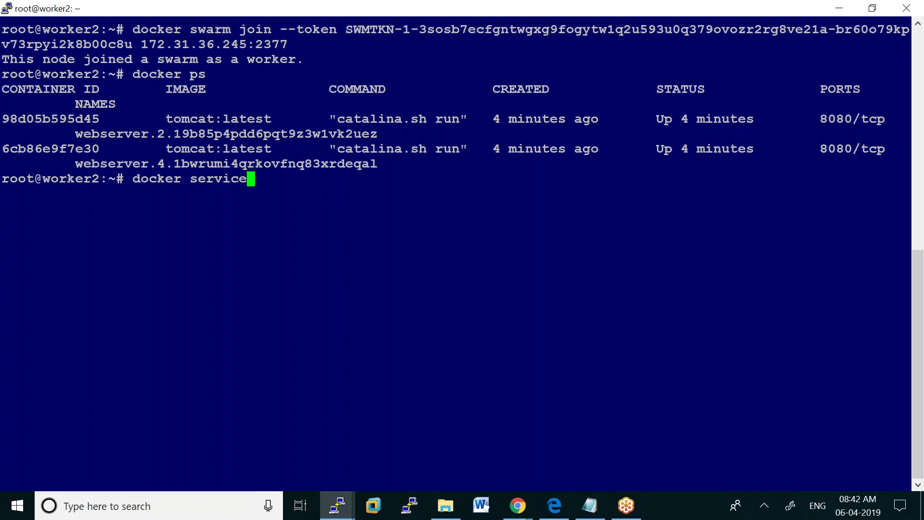
type("ps webserver")
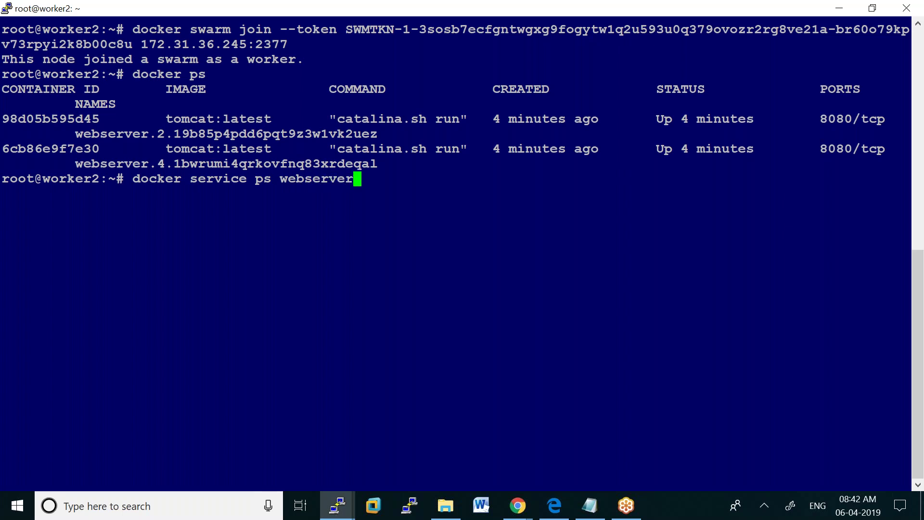
key("Return")
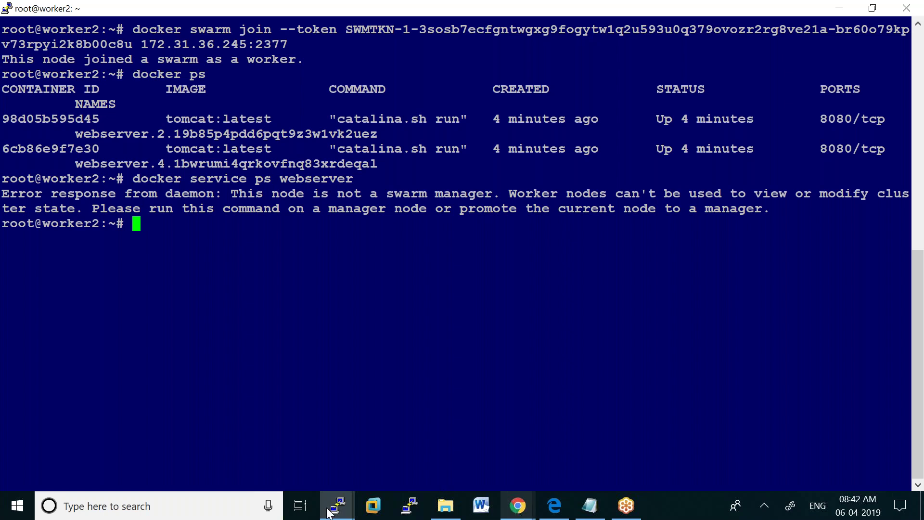
On the manager, run 'docker rm -f rw3adu4pqs0a', which fails with No such container
mouse_move(338, 506)
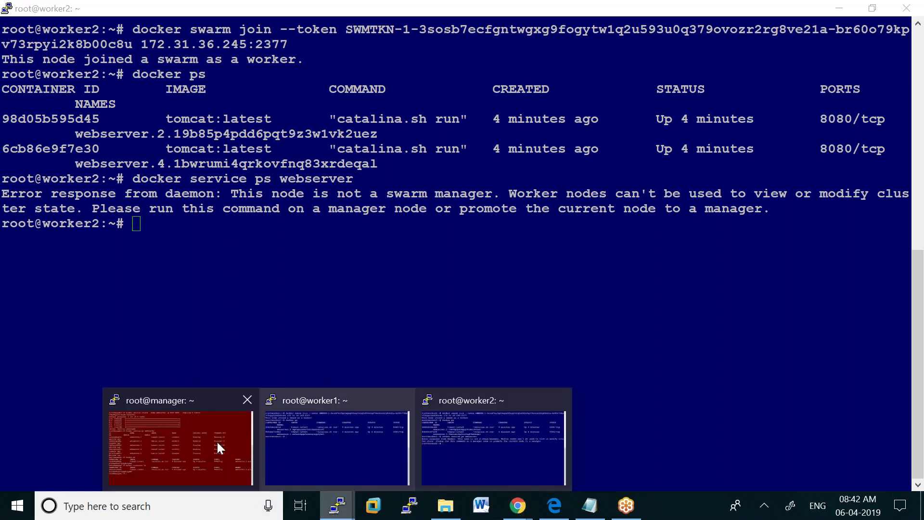
left_click(217, 441)
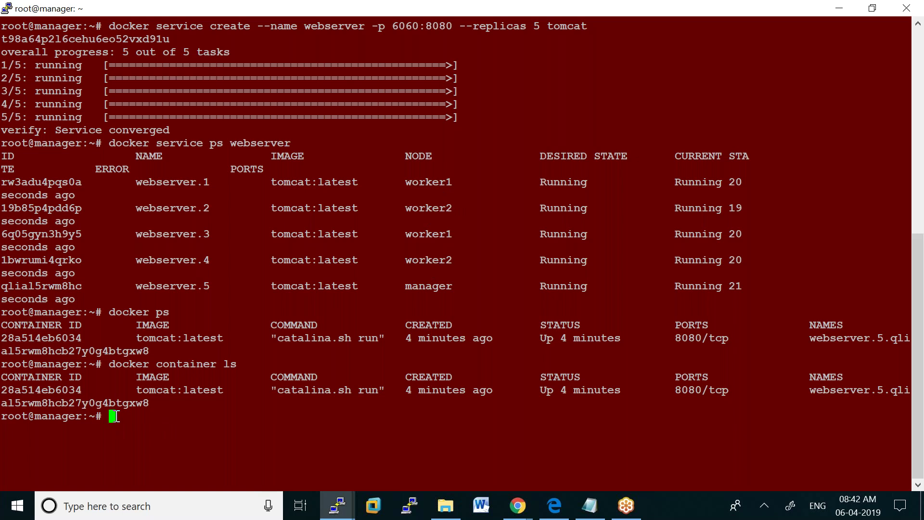
type("docker rm -f")
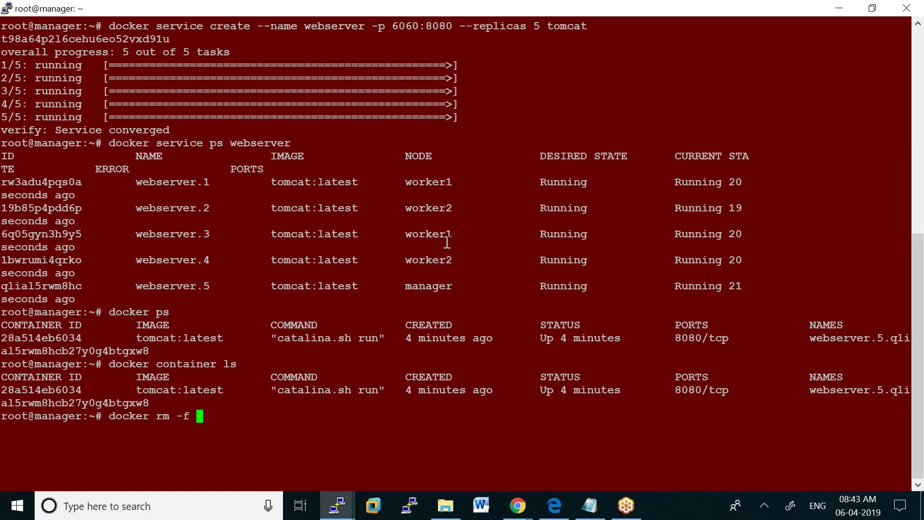
left_click_drag(9, 182, 78, 180)
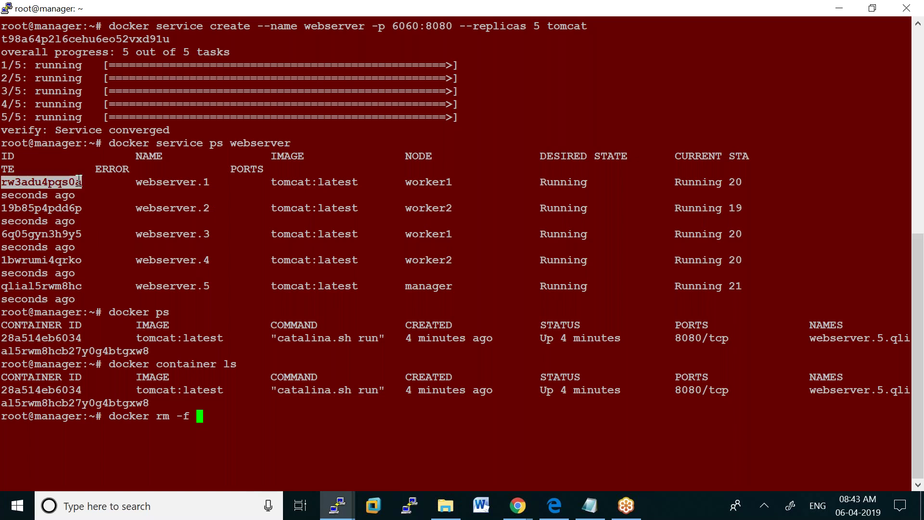
right_click(77, 181)
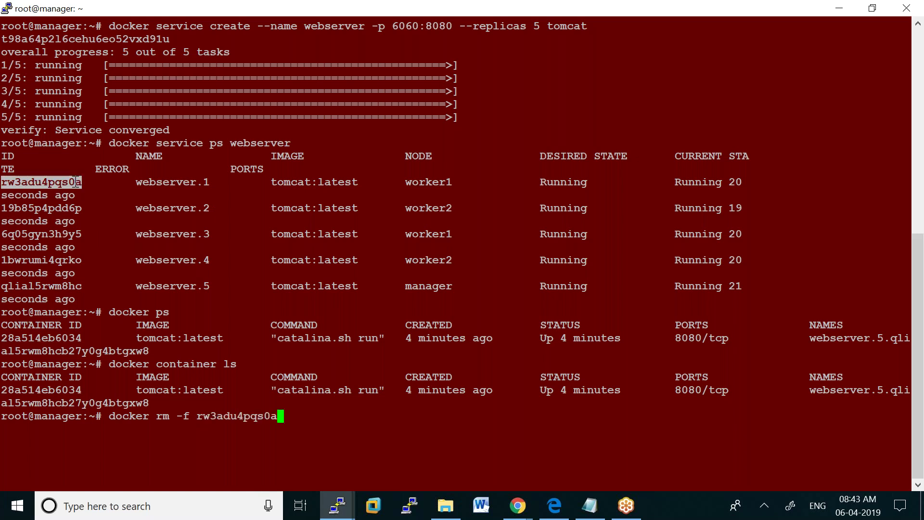
key("Return")
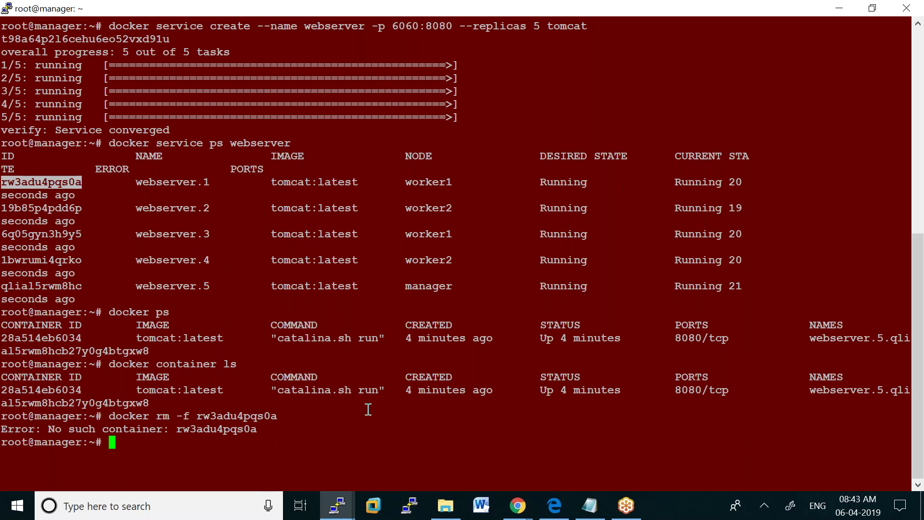
Retry as 'docker rm -f webserver.1', which also fails with No such container
key("Up")
key("BackSpace")
key("BackSpace")
key("BackSpace")
key("BackSpace")
key("BackSpace")
key("BackSpace")
key("BackSpace")
key("BackSpace")
key("BackSpace")
key("BackSpace")
key("BackSpace")
key("BackSpace")
key("BackSpace")
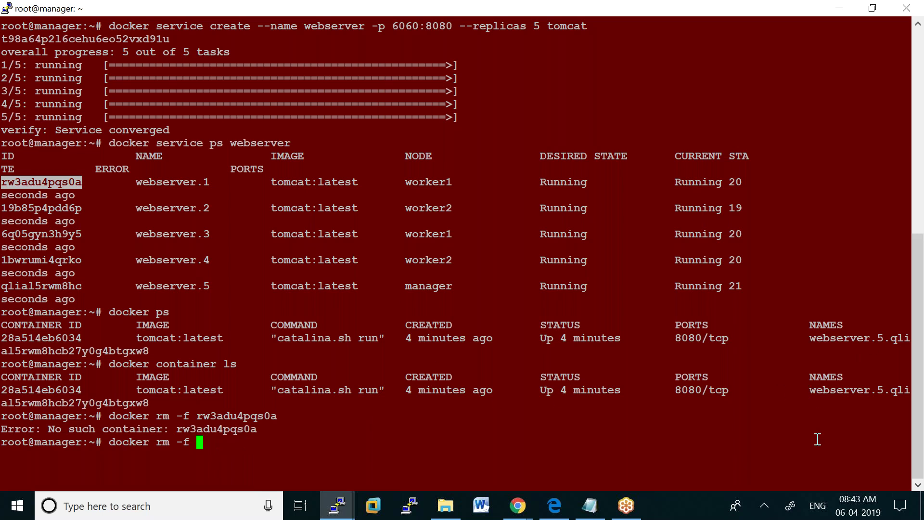
left_click_drag(132, 182, 205, 182)
right_click(204, 181)
key("Return")
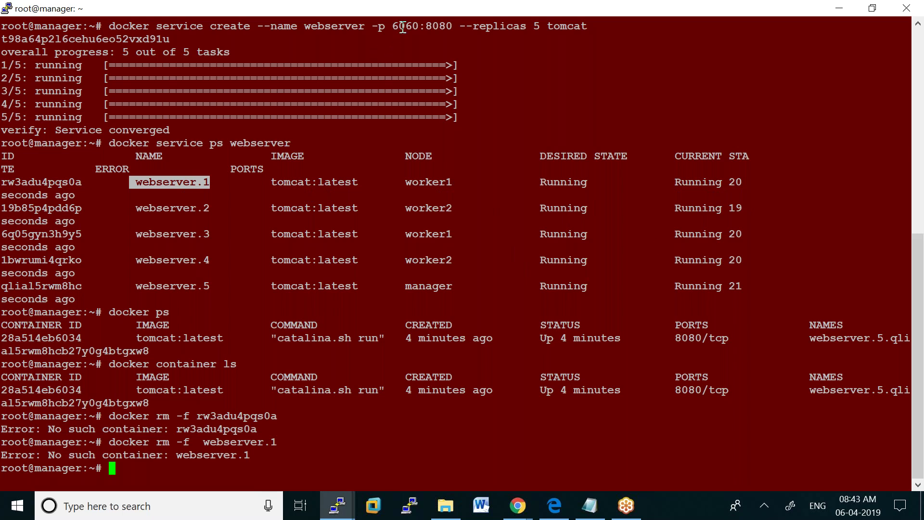
Change the manager session's terminal font to Courier New bold 10-point and apply it
right_click(407, 8)
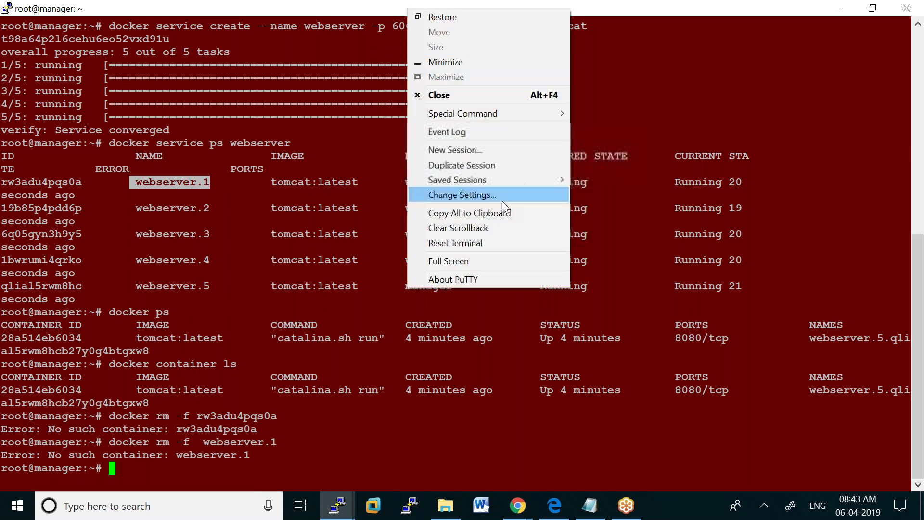
left_click(499, 199)
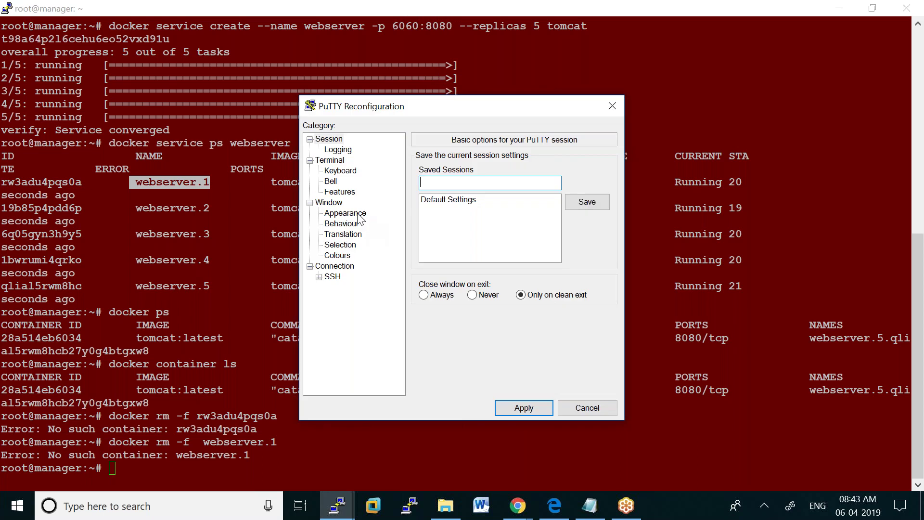
left_click(345, 213)
left_click(583, 246)
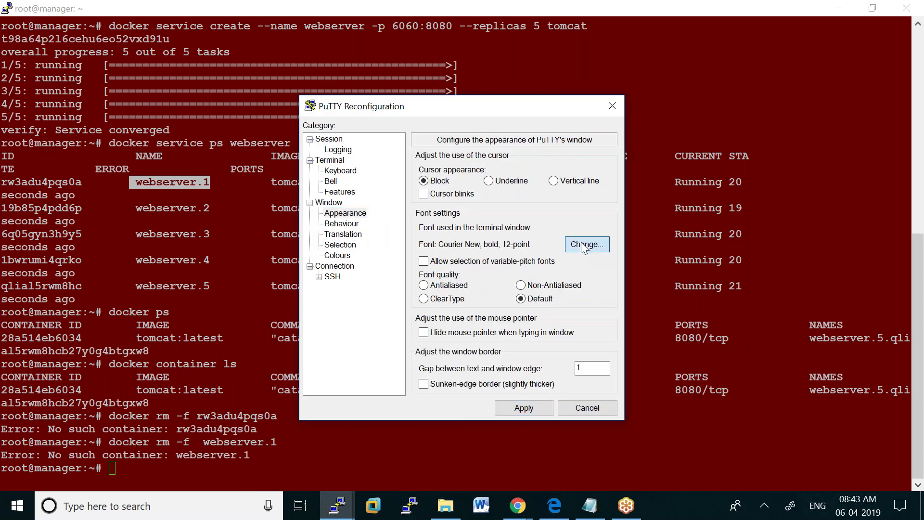
left_click_drag(594, 224, 598, 210)
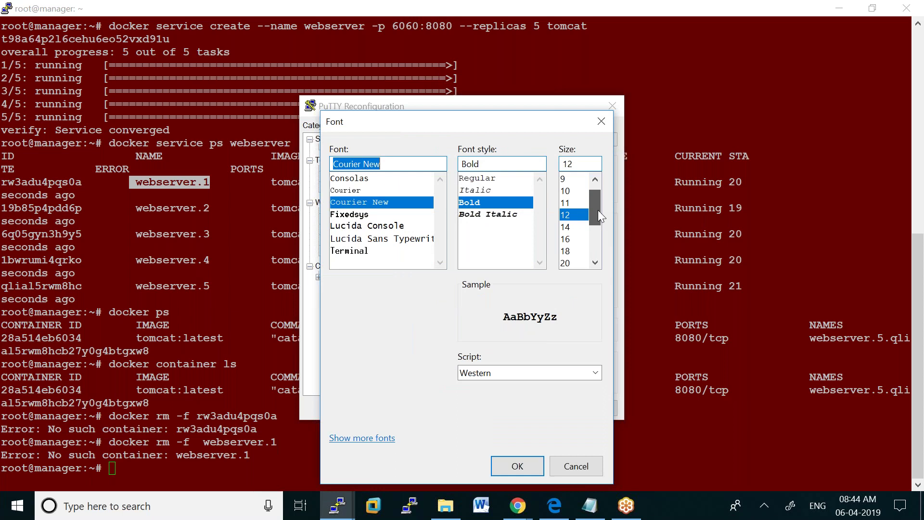
left_click(568, 191)
left_click(518, 466)
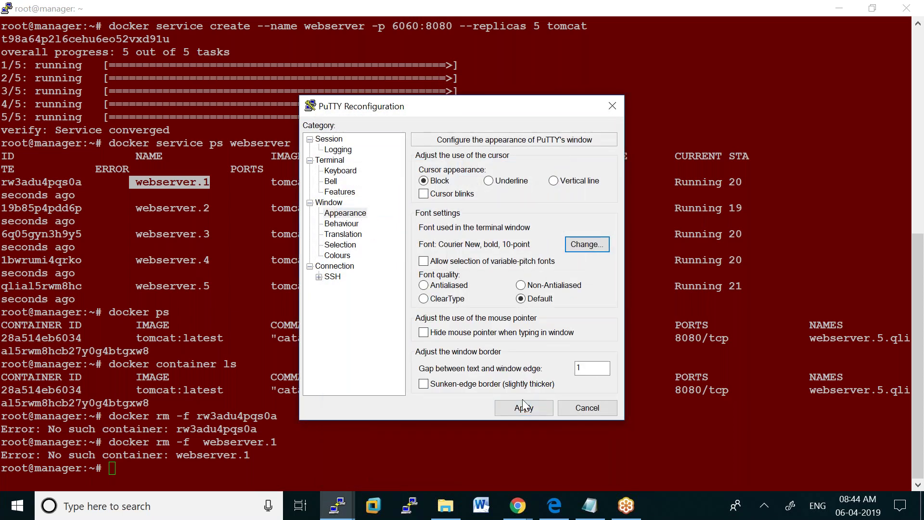
left_click(515, 409)
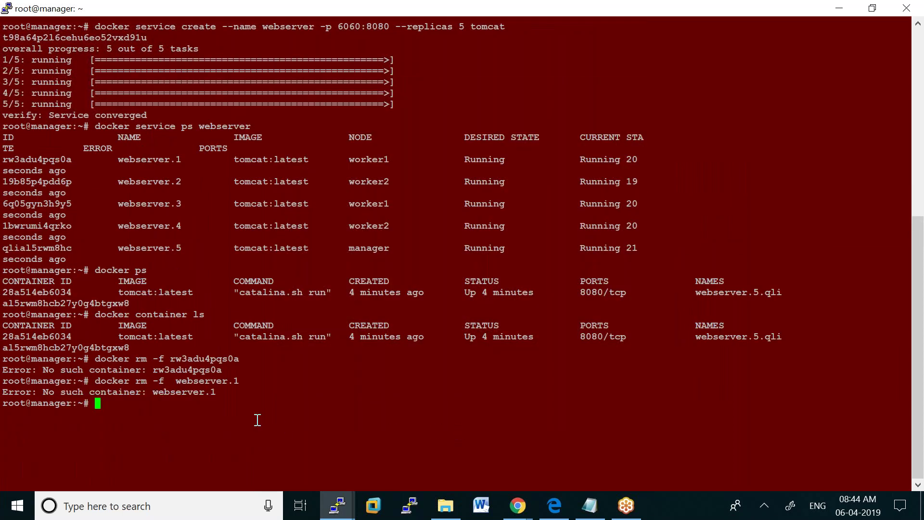
List the webserver service's tasks with docker service ps webserver
type("docker service ps webser")
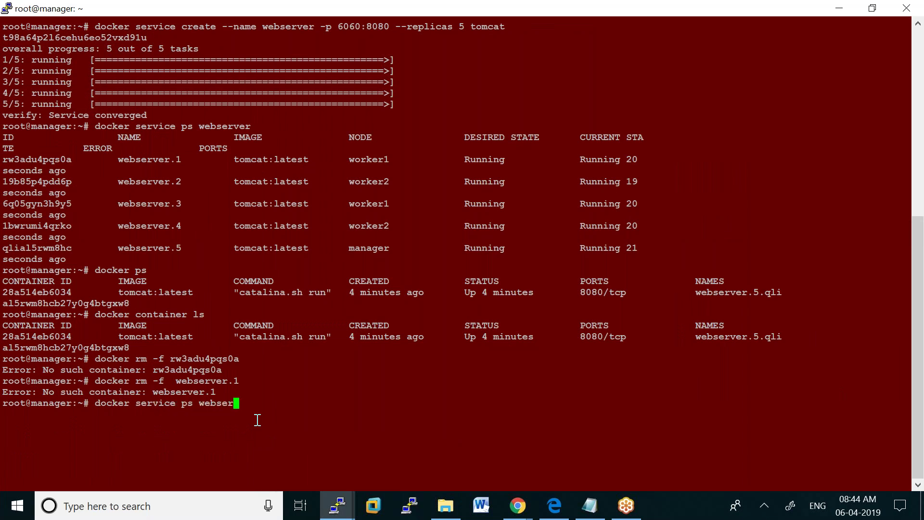
key("BackSpace")
type("rver")
key("Return")
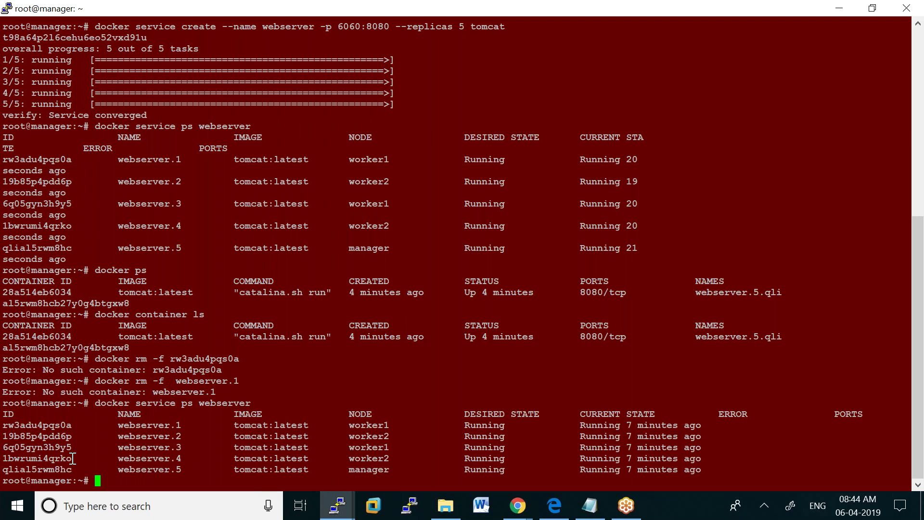
Run docker rm -f on task ID rw3adu4pqs0a, which fails with 'No such container'
left_click_drag(2, 426, 68, 425)
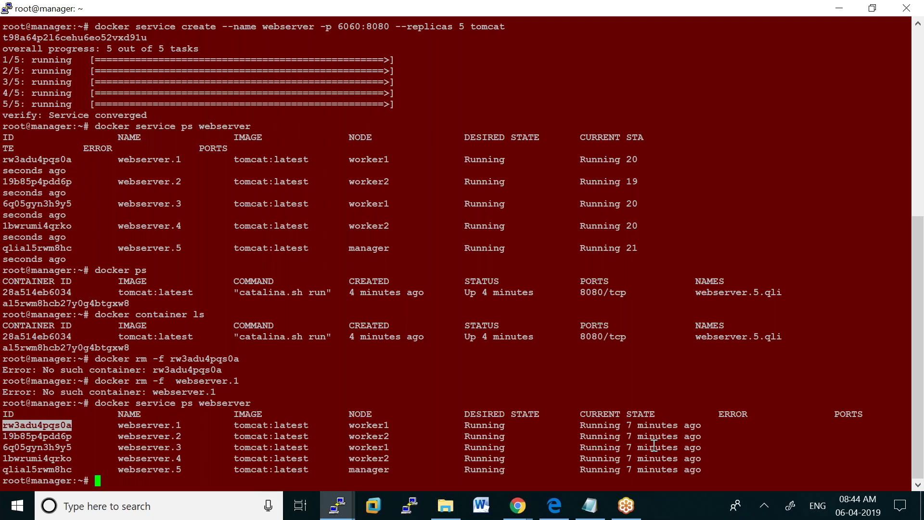
type("docker")
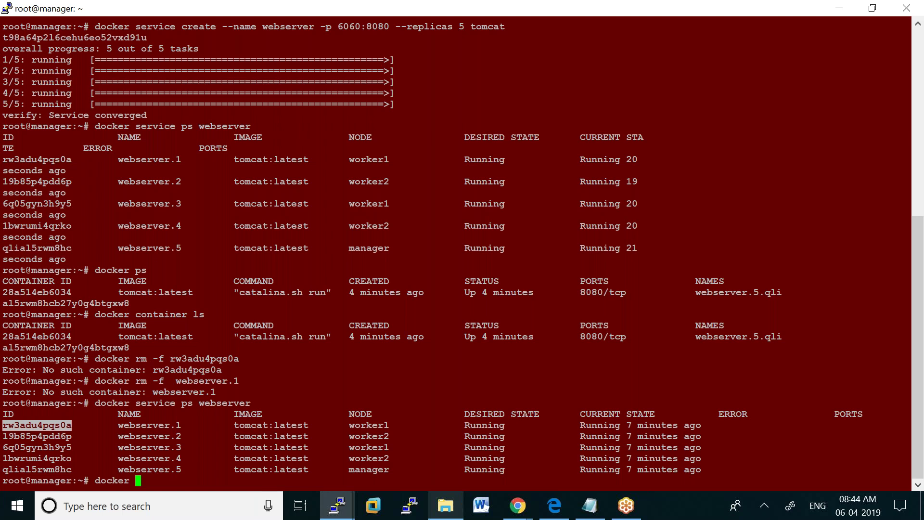
type("rm -f")
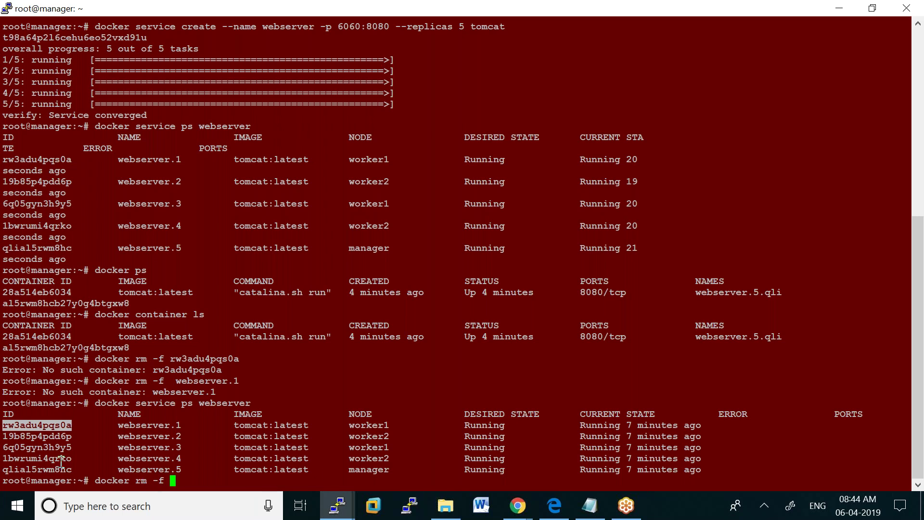
right_click(54, 422)
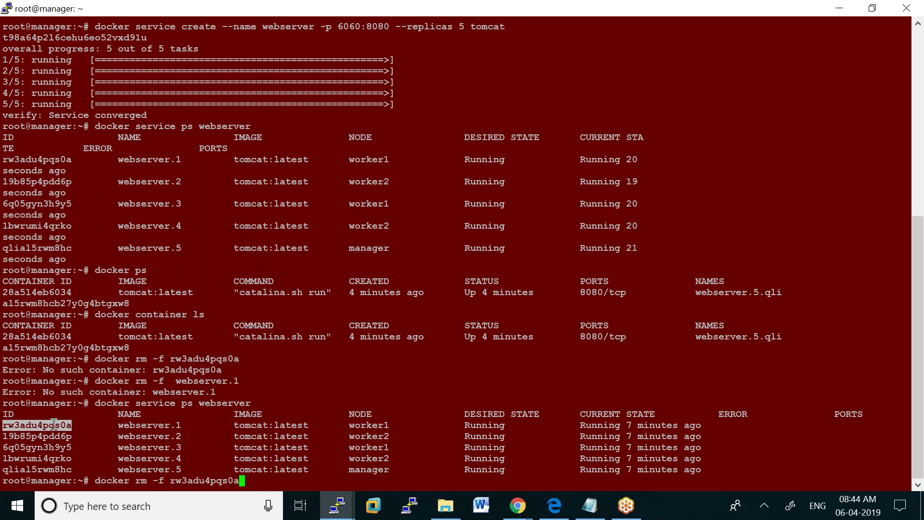
key("Return")
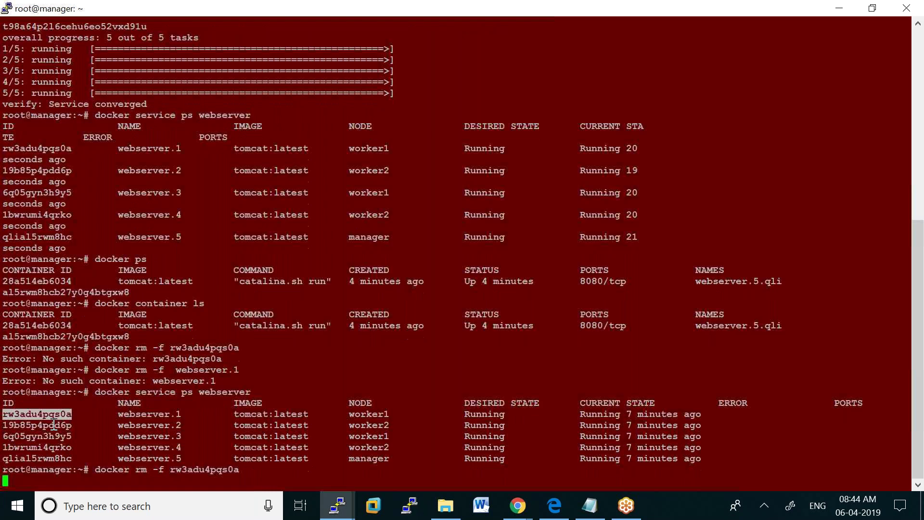
type("docker ")
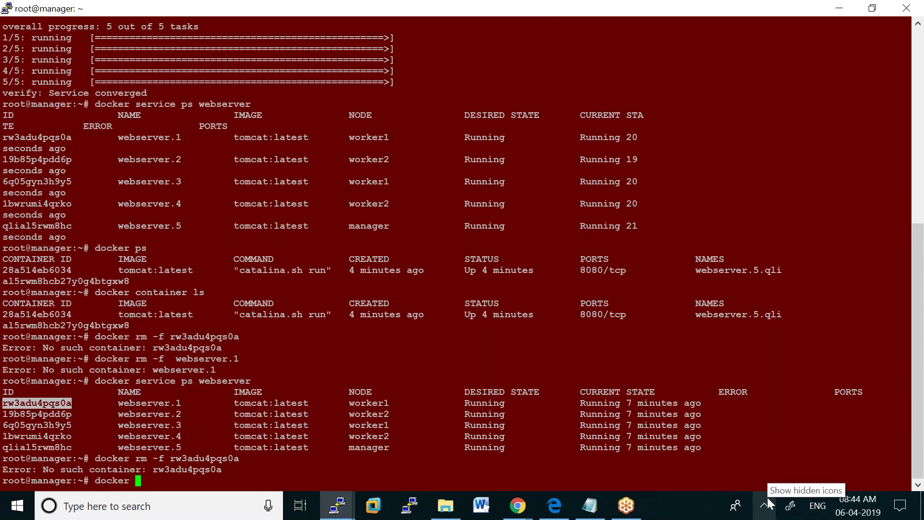
type("ps")
Force-remove container 28a514eb6034 and confirm swarm restarted webserver.5 as a new task on manager
key("Return")
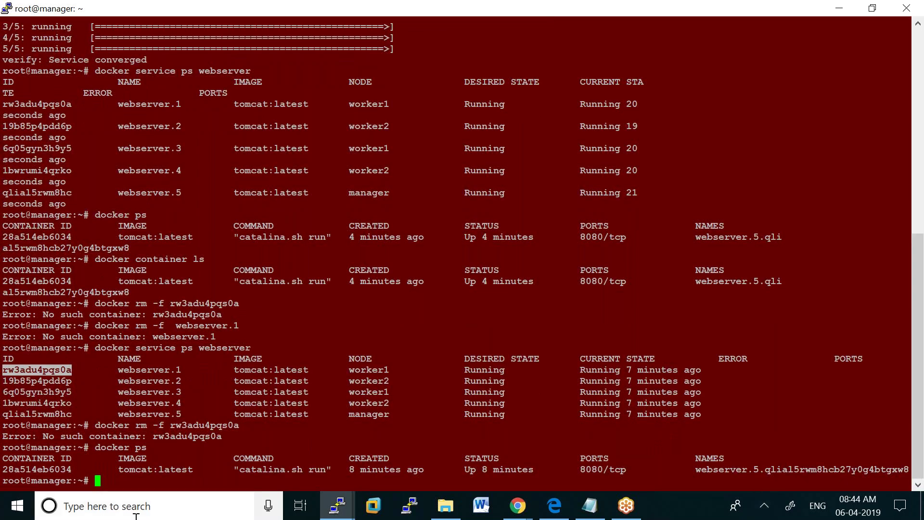
key("Up")
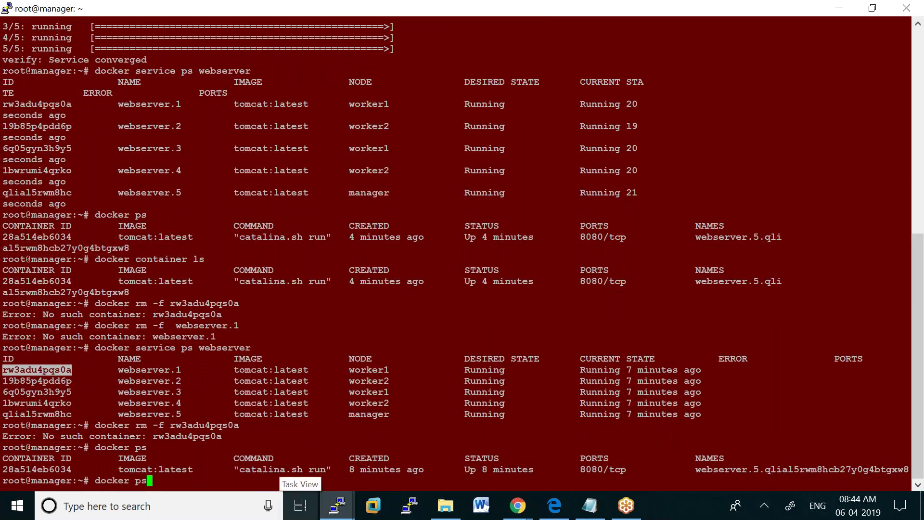
key("Up")
key("BackSpace")
key("BackSpace")
key("BackSpace")
key("BackSpace")
key("BackSpace")
key("BackSpace")
key("BackSpace")
key("BackSpace")
key("BackSpace")
key("BackSpace")
key("BackSpace")
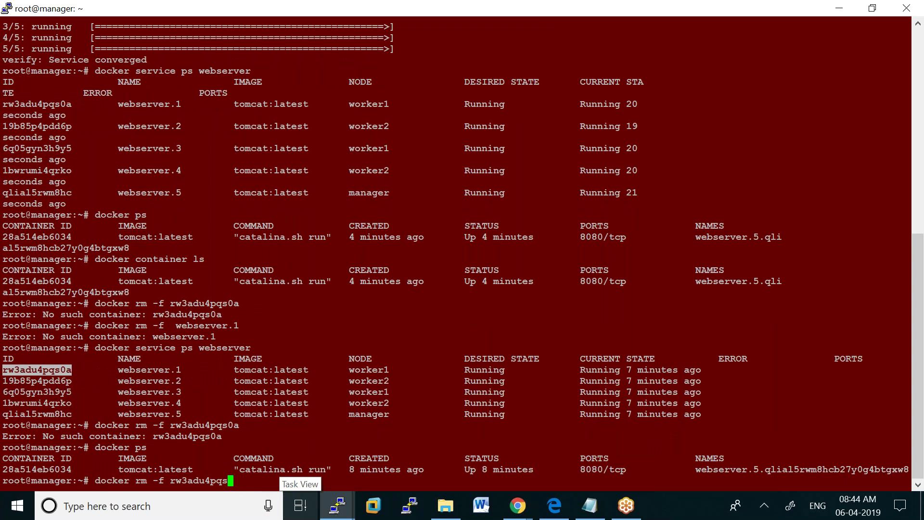
key("BackSpace")
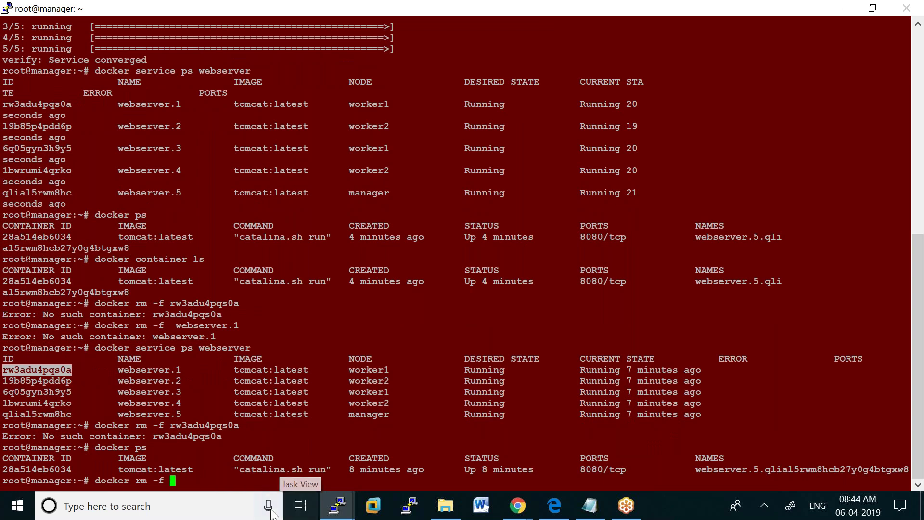
left_click_drag(6, 469, 73, 468)
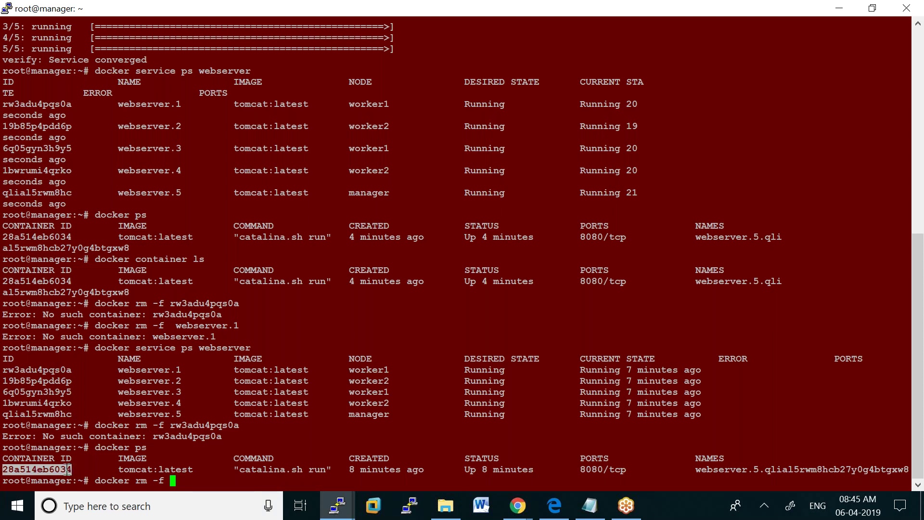
right_click(63, 469)
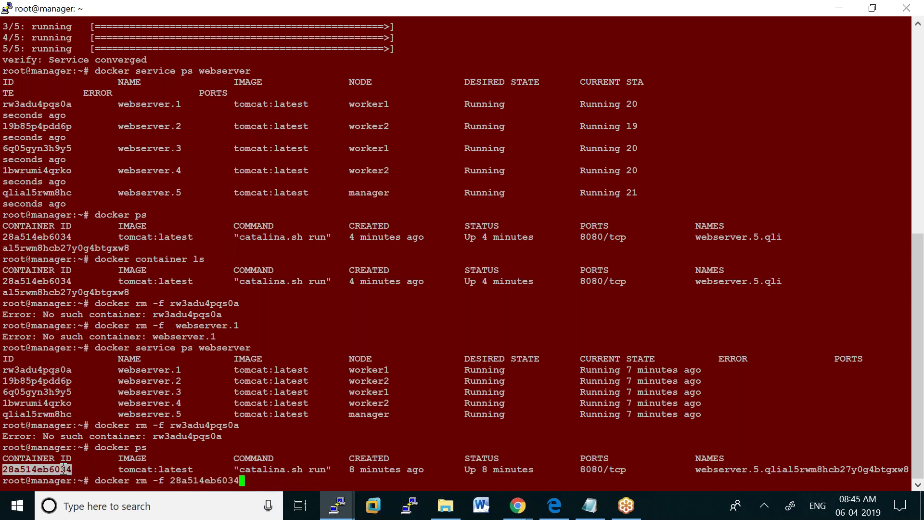
key("Return")
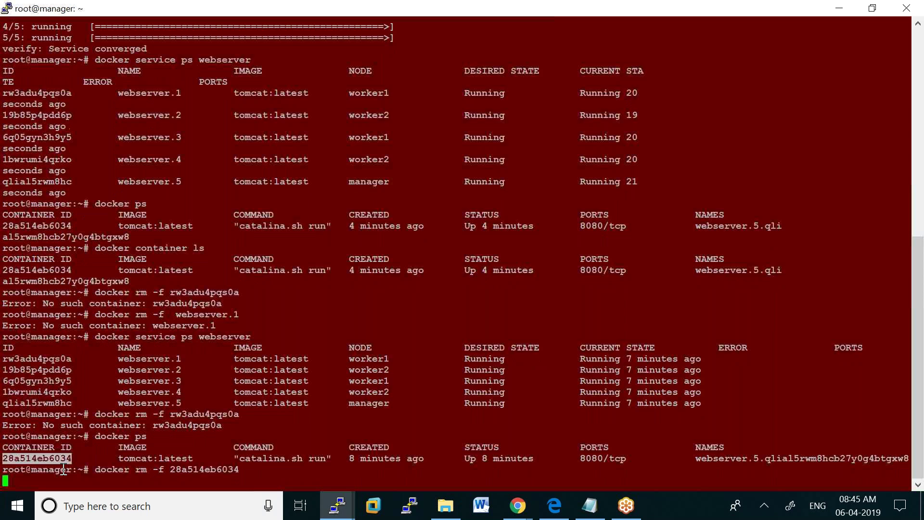
type("docker ")
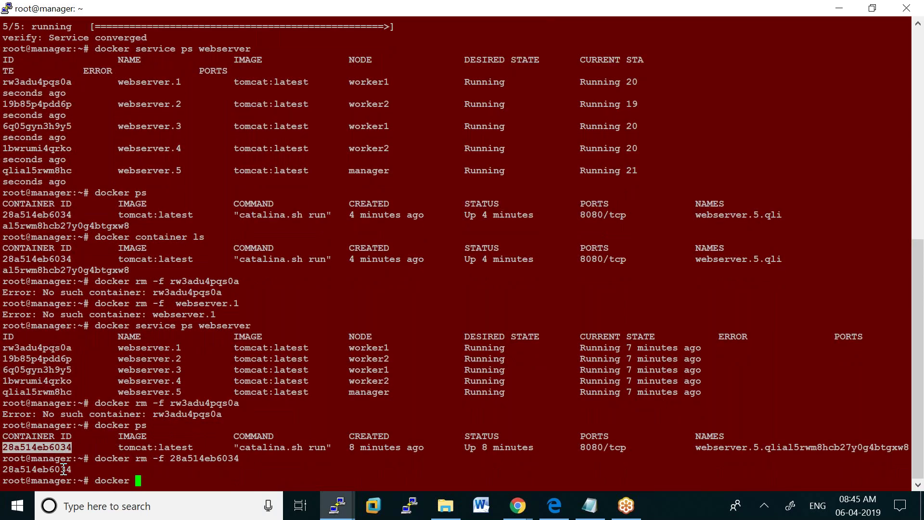
type("service ps webserver")
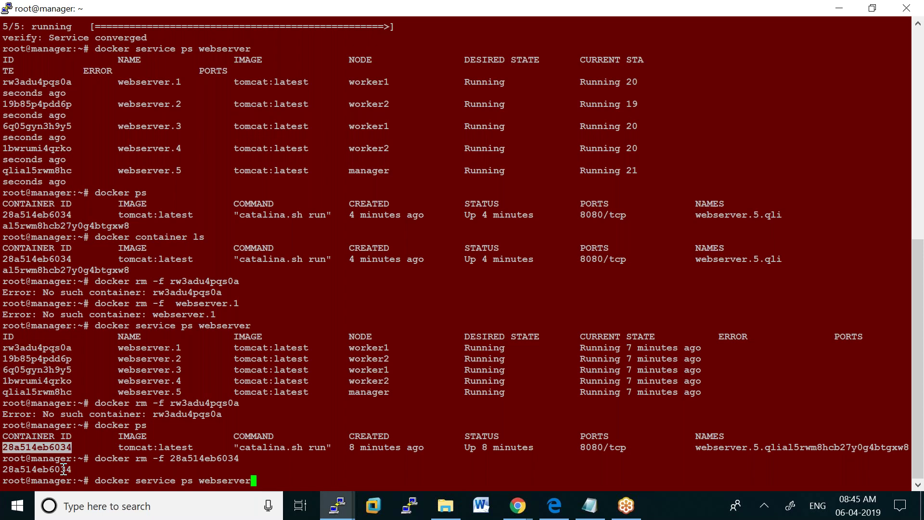
key("Return")
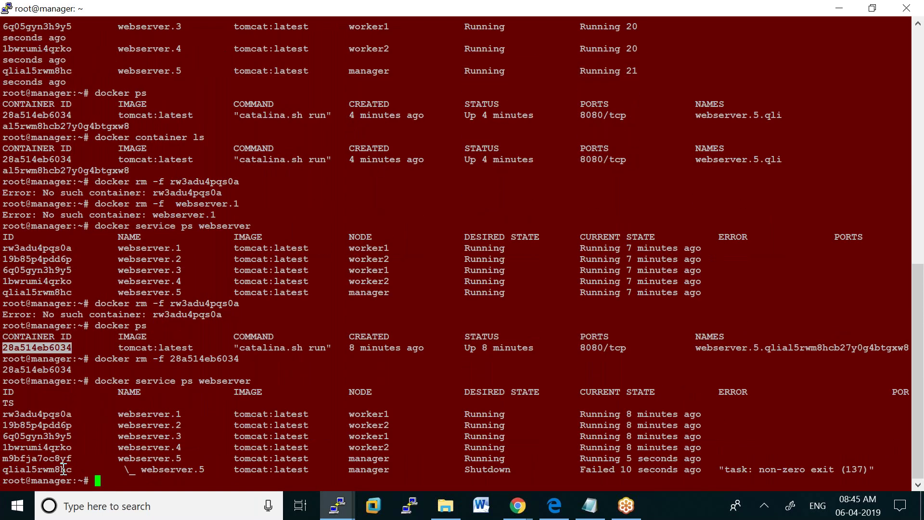
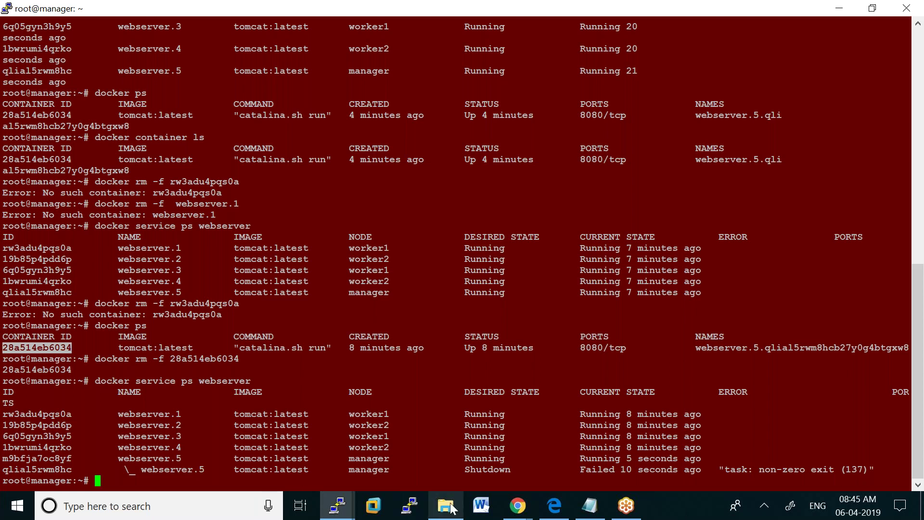
Copy container ID f54644a14f16 from the worker1 terminal
mouse_move(336, 506)
left_click(323, 446)
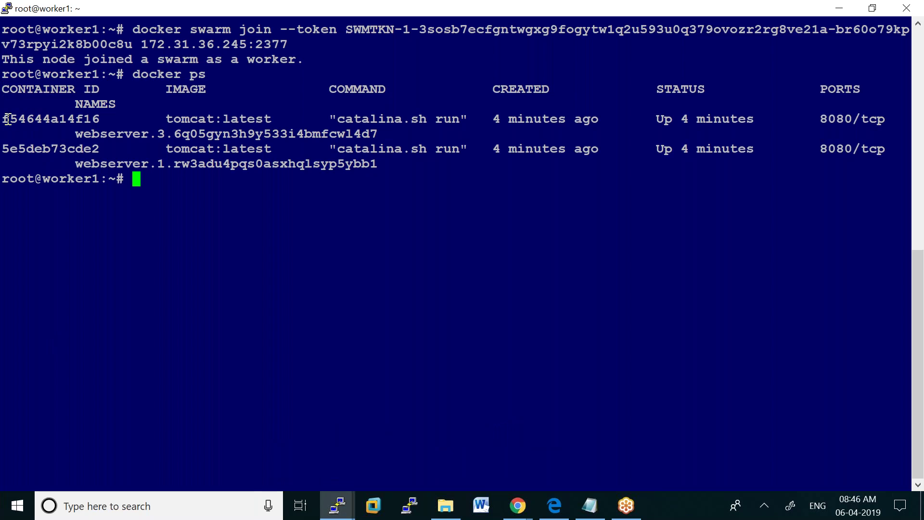
left_click_drag(7, 118, 102, 118)
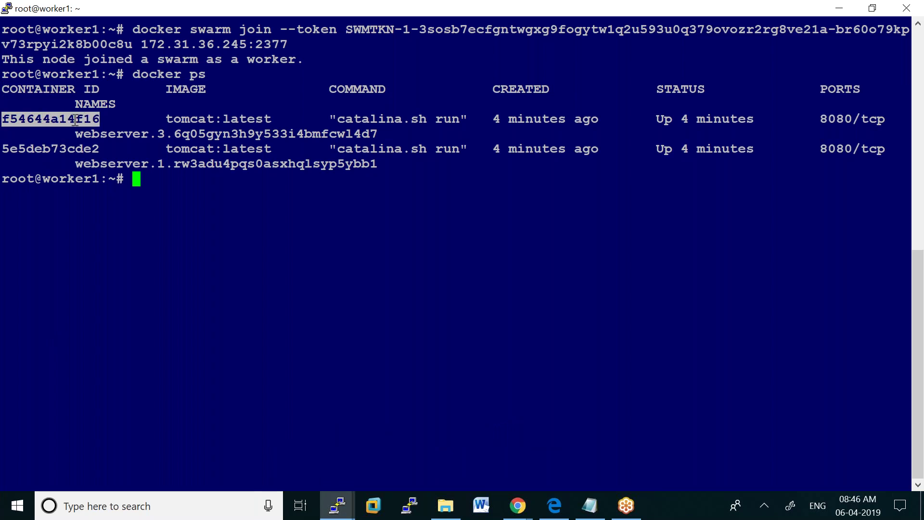
key("ctrl+c")
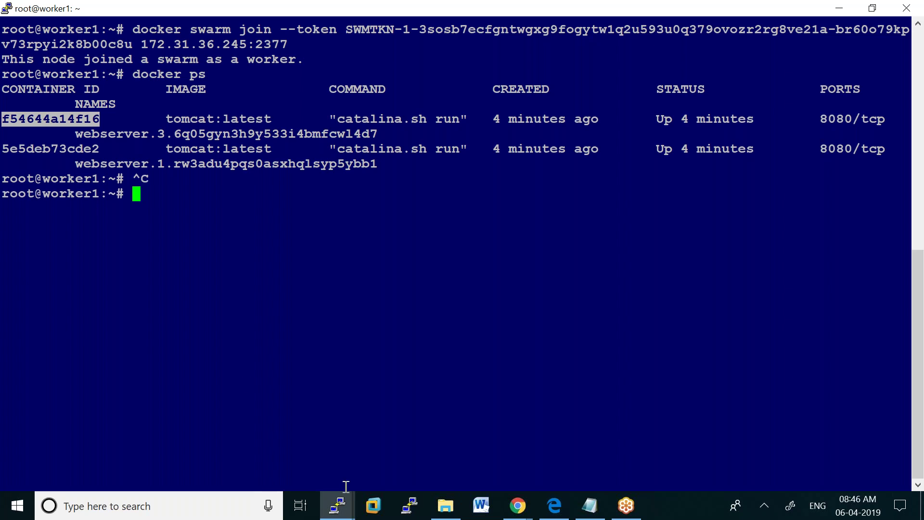
On manager, rerun docker rm -f with ID f54644a14f16, which returns 'No such container'
left_click(343, 503)
left_click(257, 467)
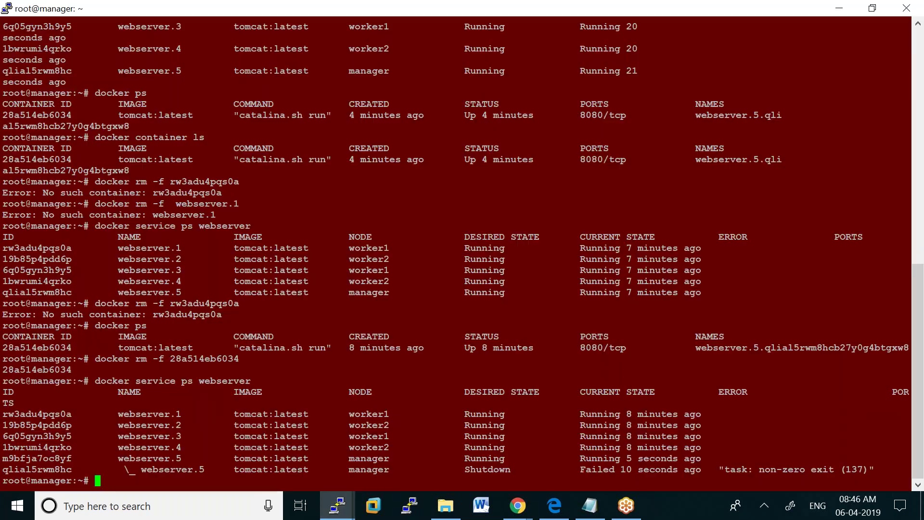
key("Up")
key("Up")
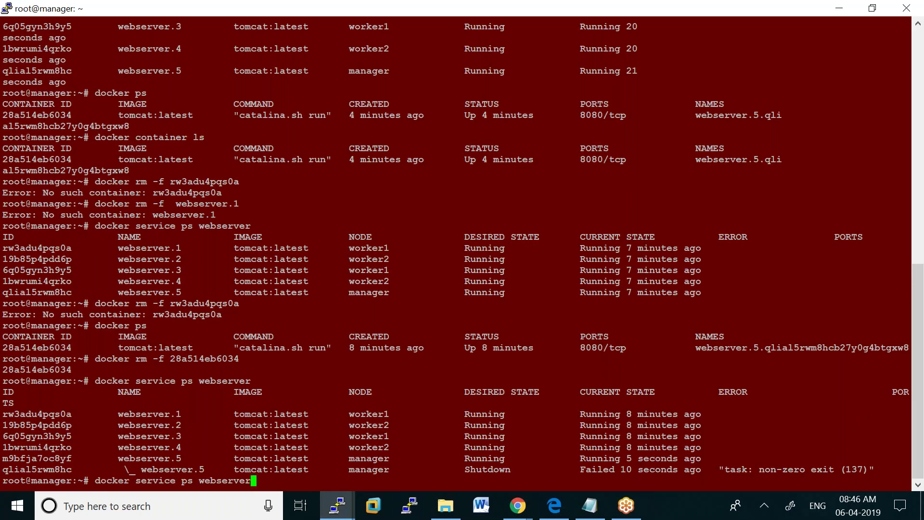
key("BackSpace")
key("BackSpace")
key("BackSpace")
key("BackSpace")
key("BackSpace")
key("BackSpace")
key("BackSpace")
key("BackSpace")
key("BackSpace")
key("BackSpace")
key("BackSpace")
key("BackSpace")
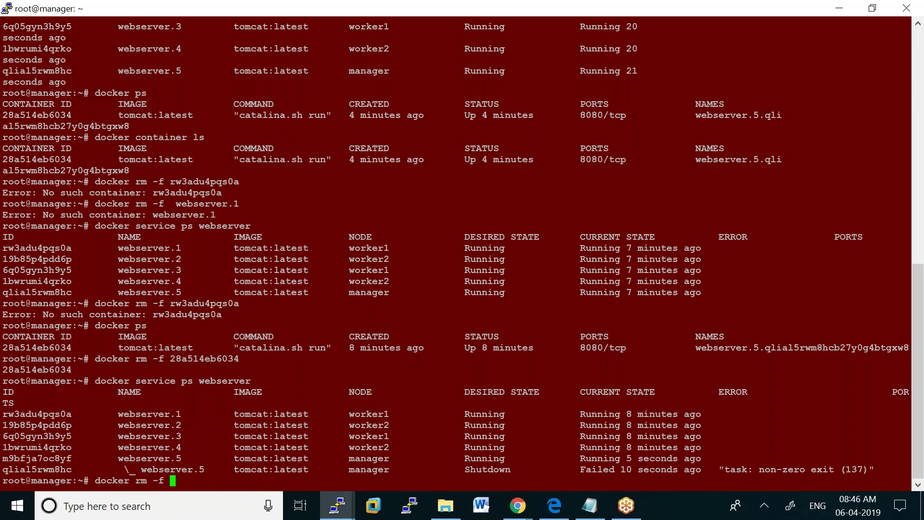
right_click(176, 481)
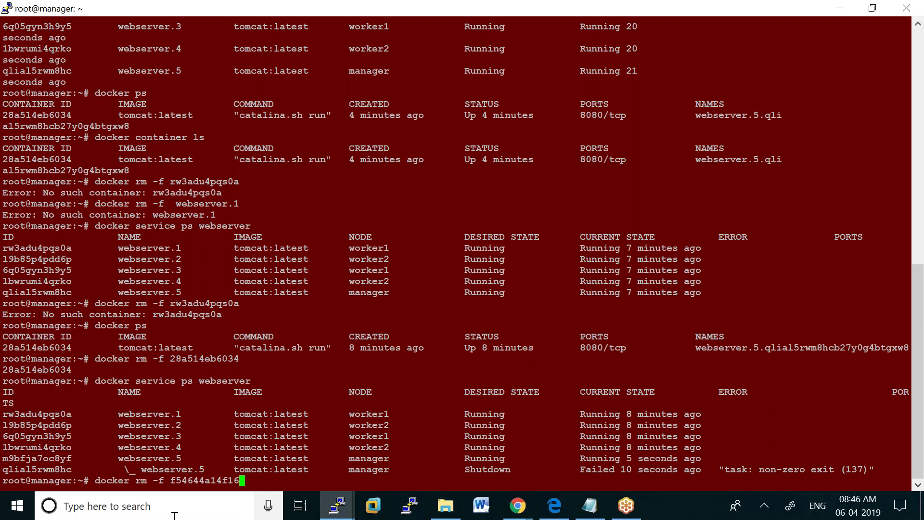
key("Return")
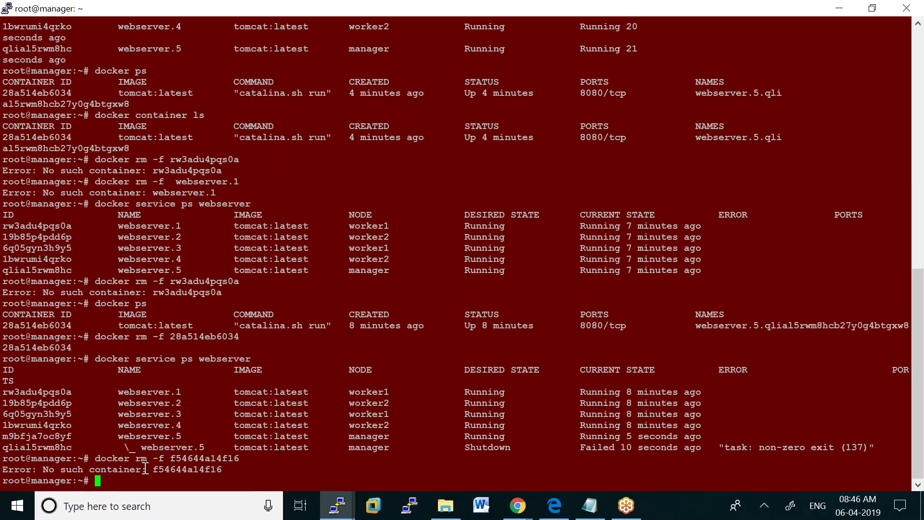
Force-remove container f54644a14f16 directly on worker1 with docker rm -f, then return to manager
left_click(335, 509)
left_click(289, 461)
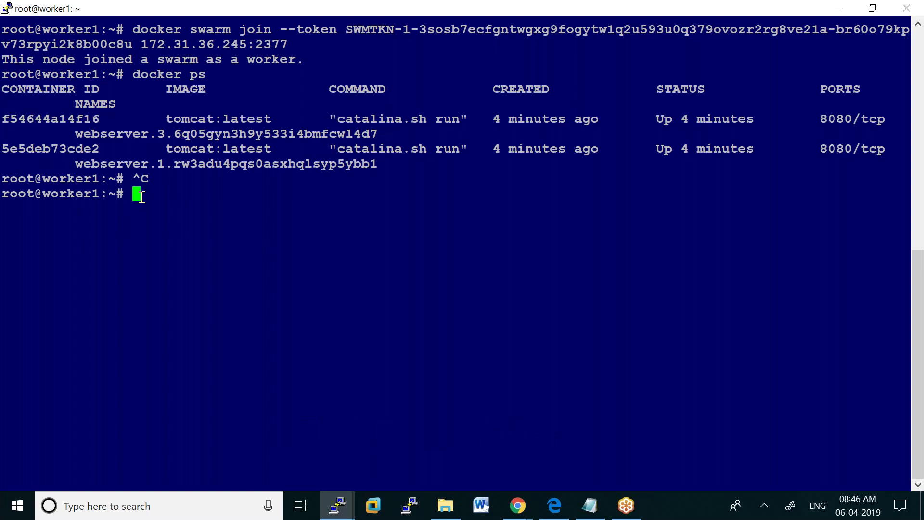
type("docker ")
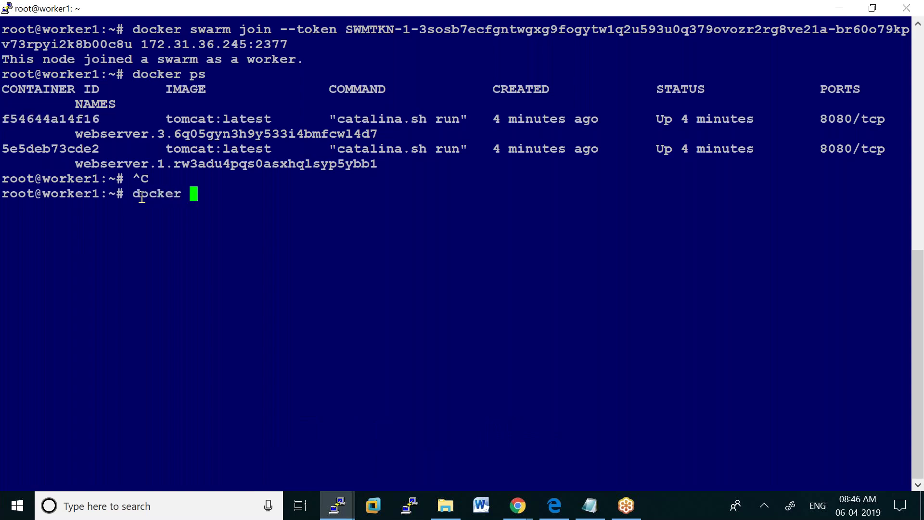
type("rm -f")
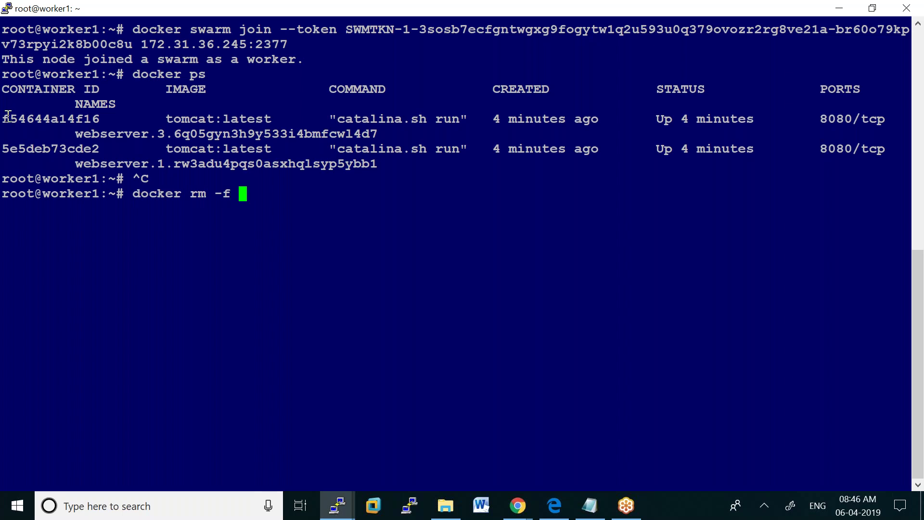
double_click(60, 118)
right_click(87, 118)
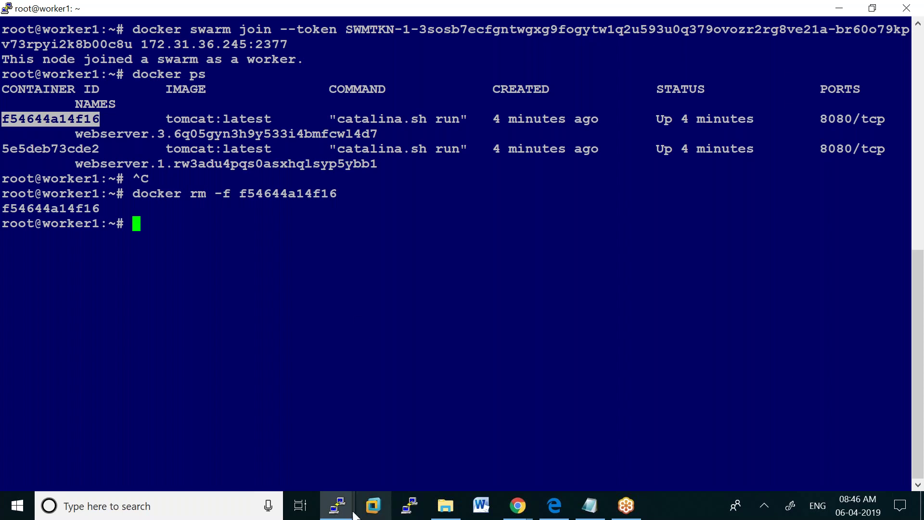
mouse_move(336, 510)
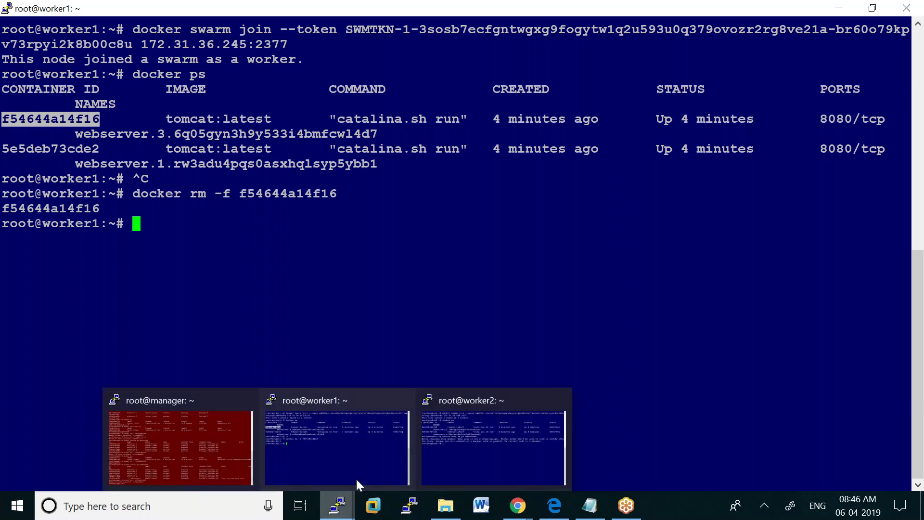
left_click(226, 437)
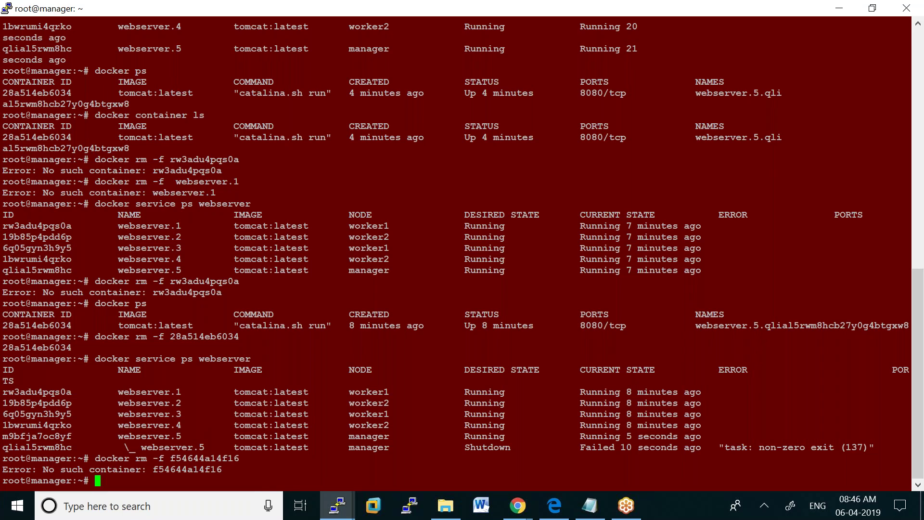
Relist webserver tasks and highlight webserver.3's failed worker1 entry and its new manager node
key("Up")
key("Up")
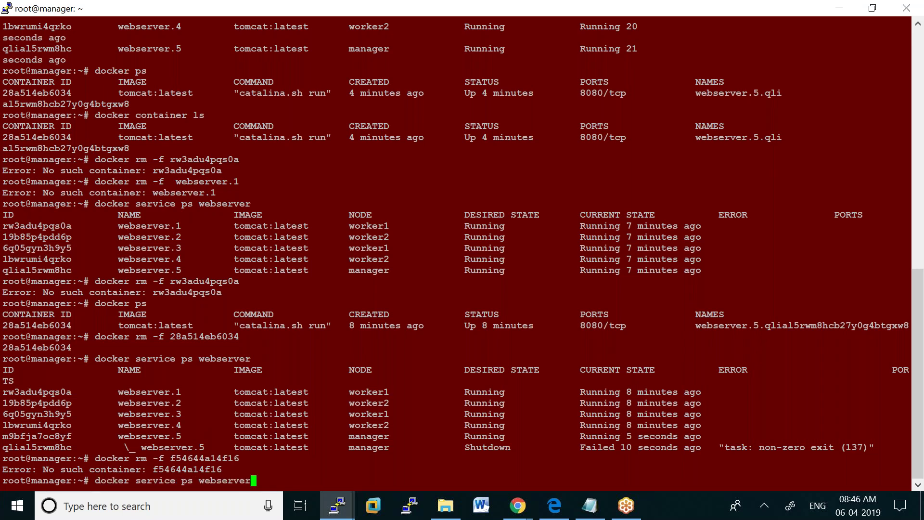
key("Return")
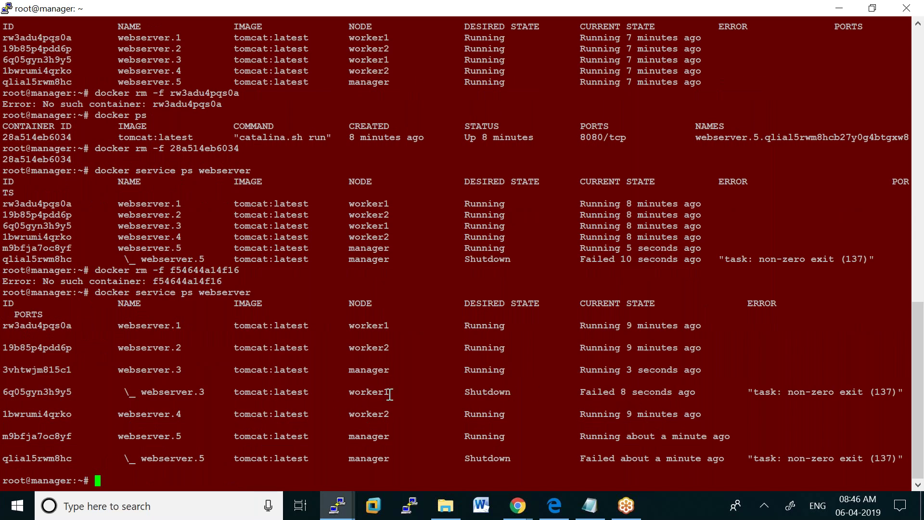
left_click_drag(394, 393, 345, 394)
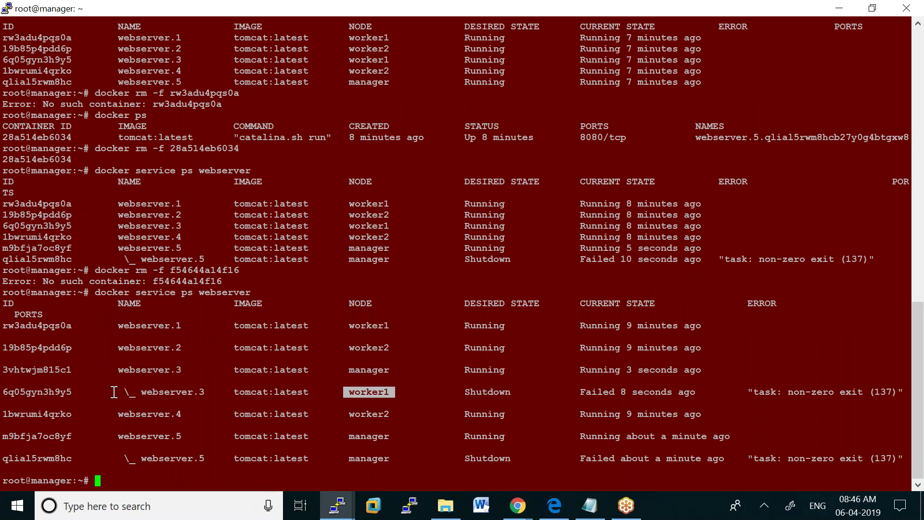
left_click_drag(118, 391, 135, 391)
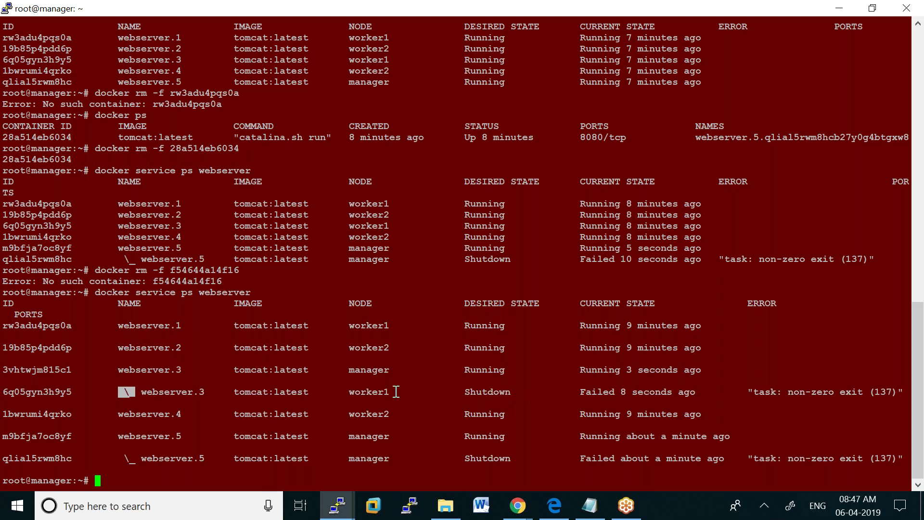
left_click_drag(395, 393, 350, 392)
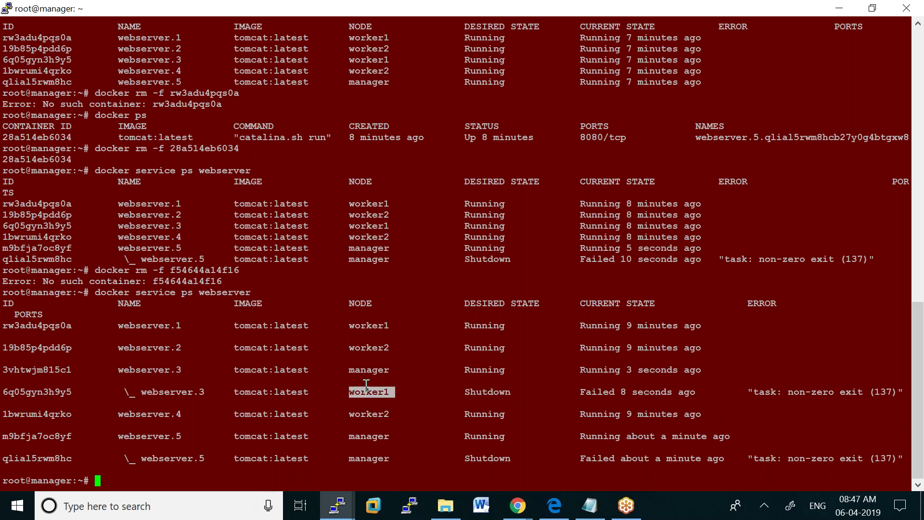
left_click_drag(394, 371, 348, 372)
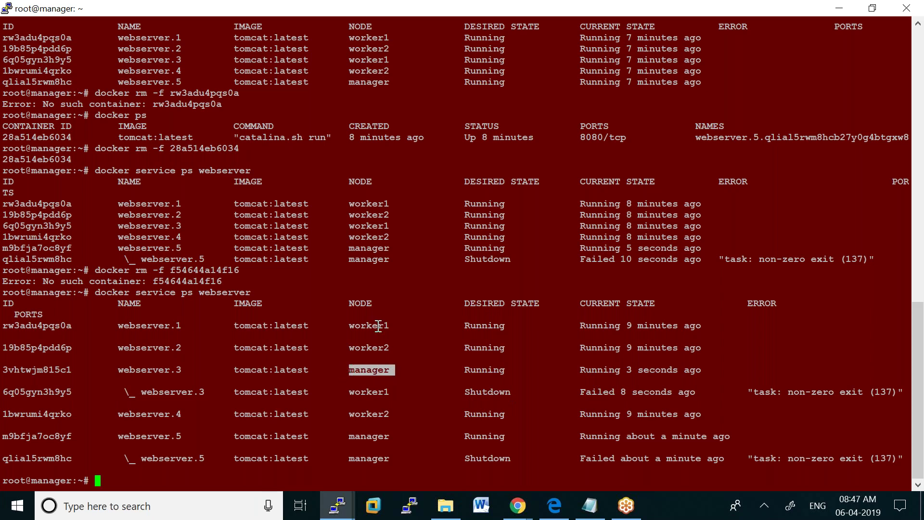
Highlight the nodes running webserver.1, .2 and .4, and webserver.3's failure time
left_click_drag(345, 327, 390, 326)
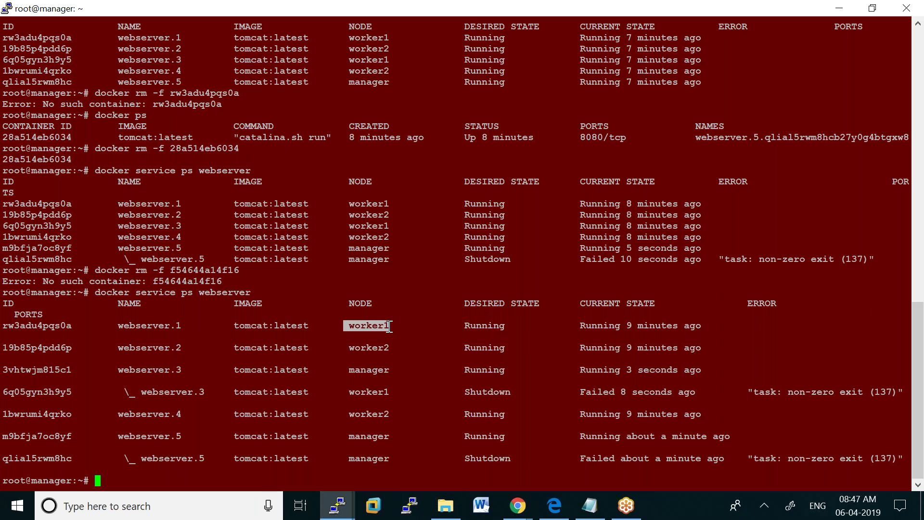
left_click_drag(344, 349, 390, 349)
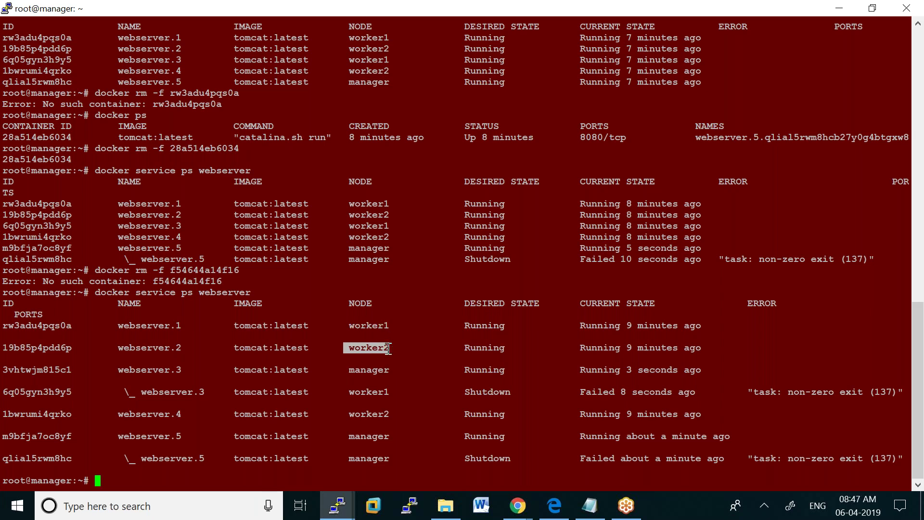
left_click(350, 415)
left_click_drag(350, 415, 394, 415)
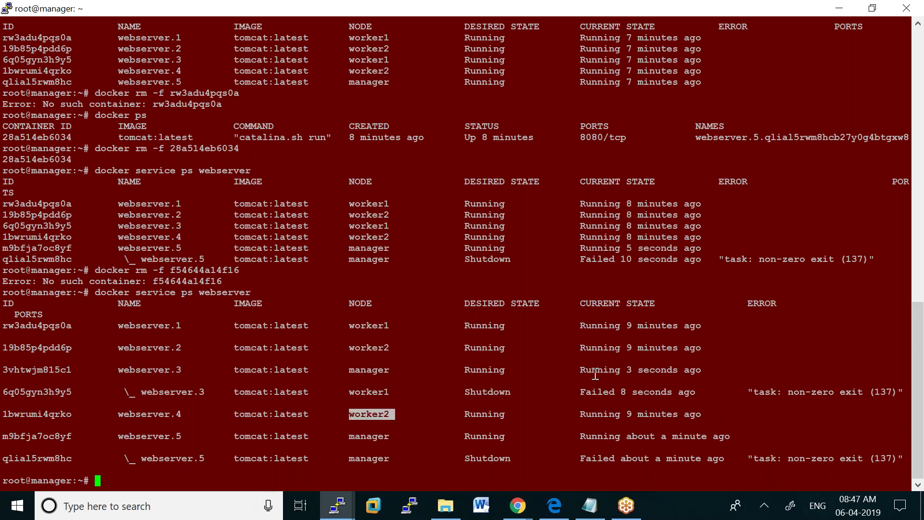
left_click_drag(586, 392, 698, 388)
left_click_drag(395, 391, 349, 370)
left_click_drag(125, 393, 138, 394)
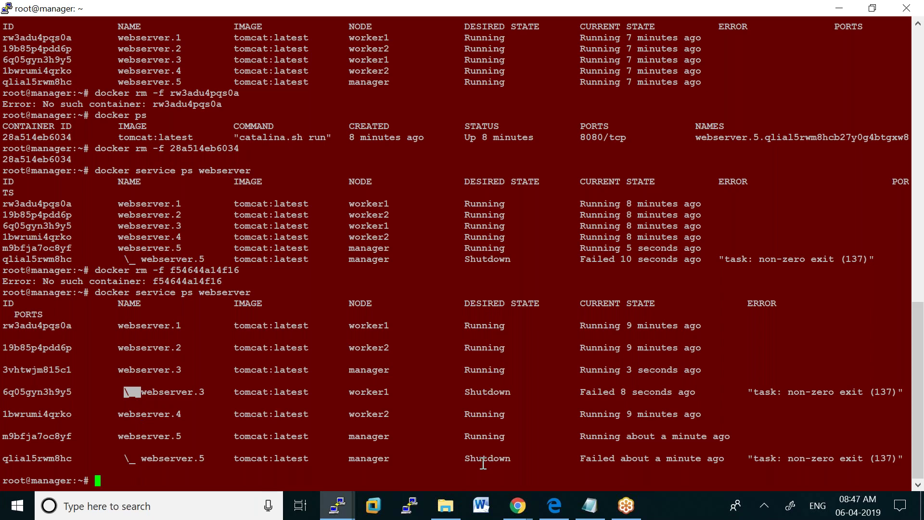
left_click_drag(347, 458, 386, 456)
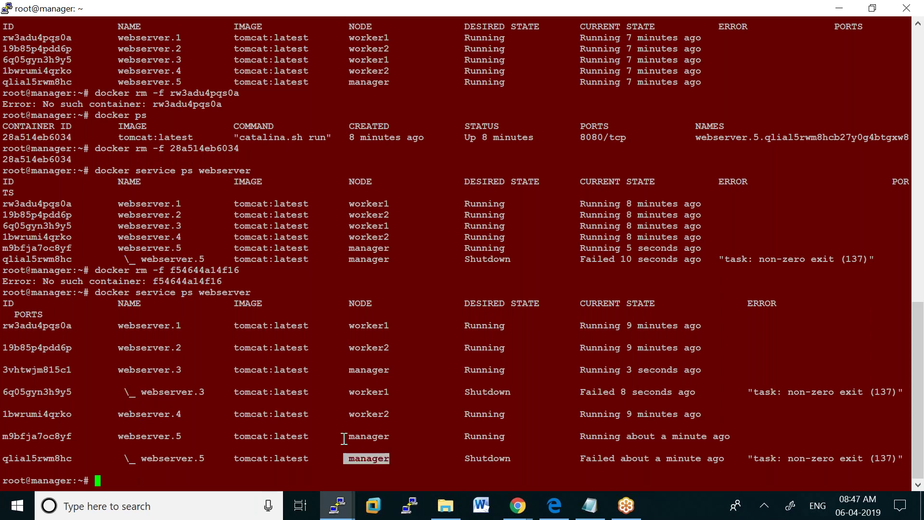
left_click_drag(341, 437, 390, 437)
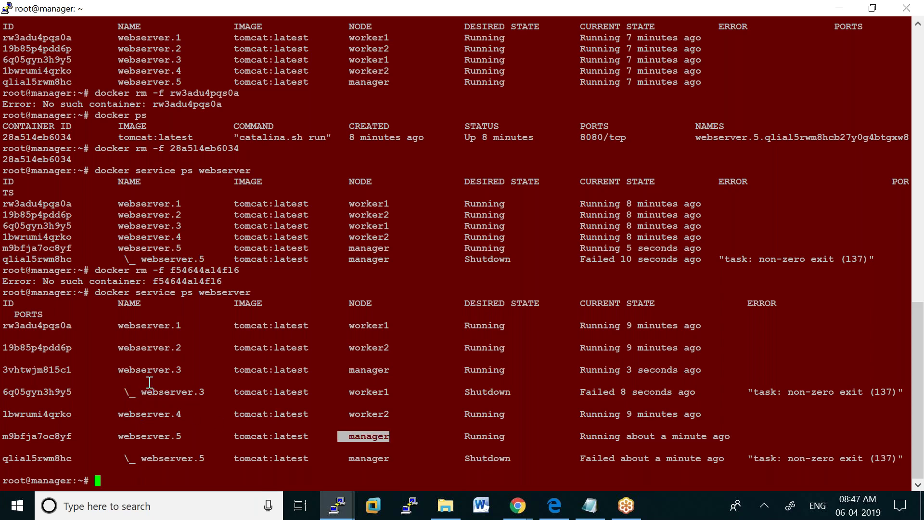
left_click_drag(136, 392, 390, 394)
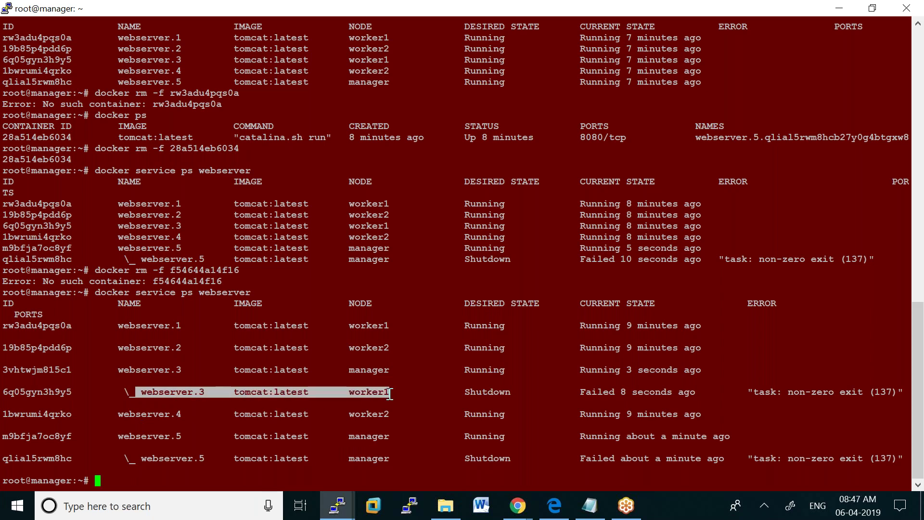
left_click_drag(116, 371, 387, 371)
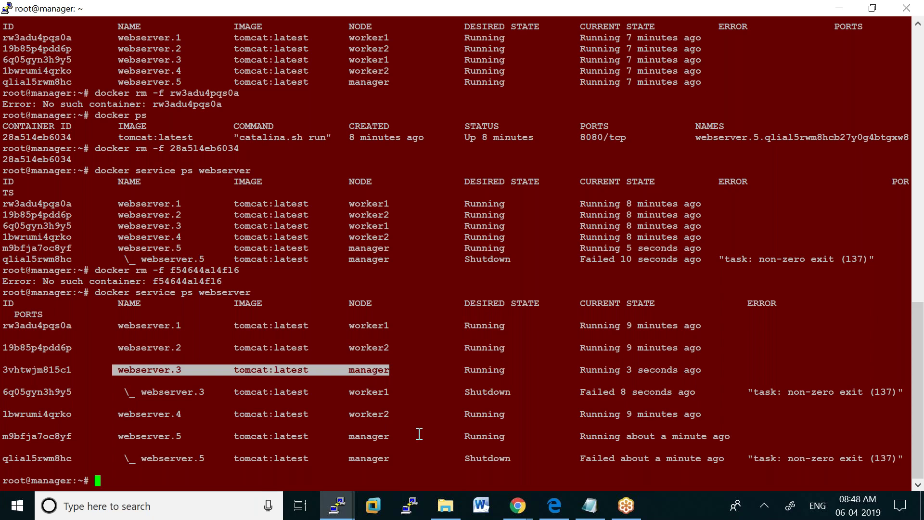
left_click(766, 506)
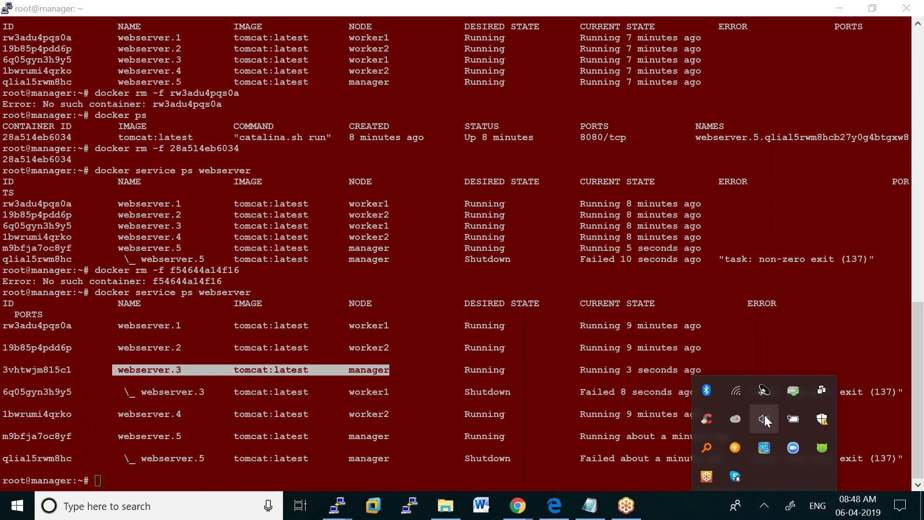
left_click(764, 416)
left_click(866, 471)
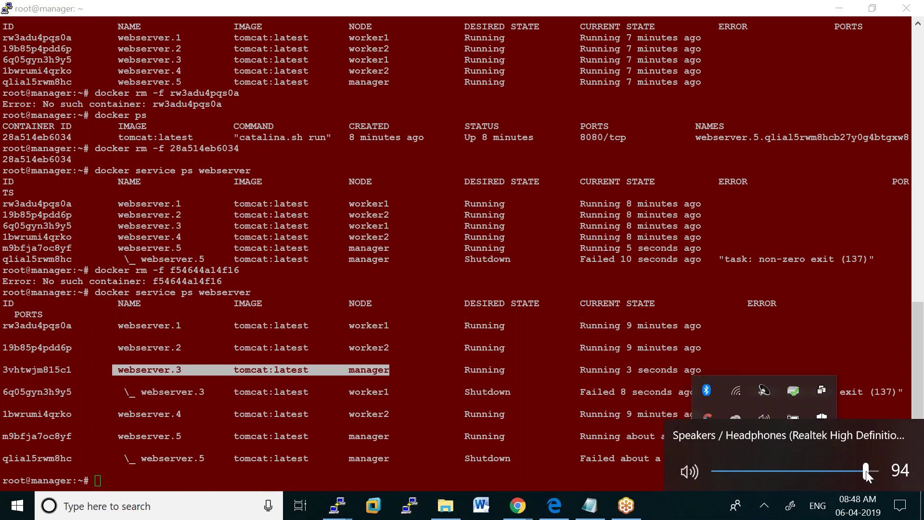
left_click(889, 324)
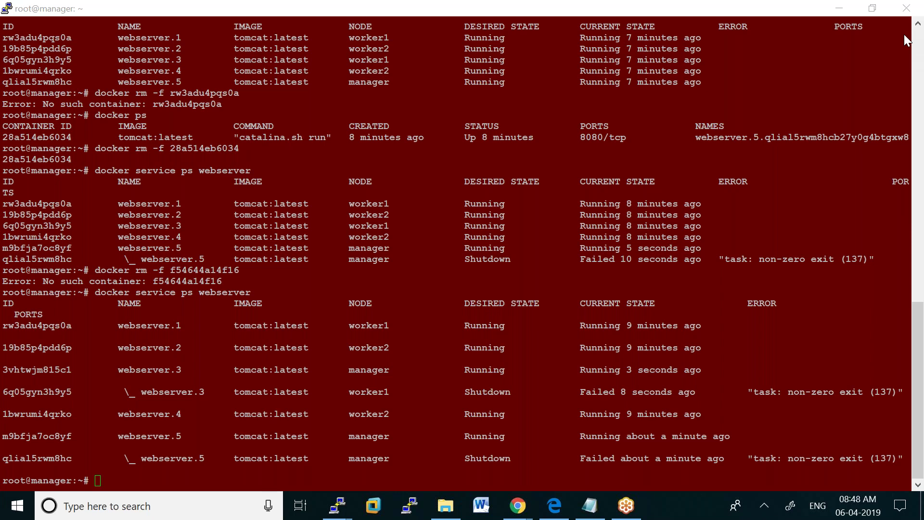
left_click(98, 480)
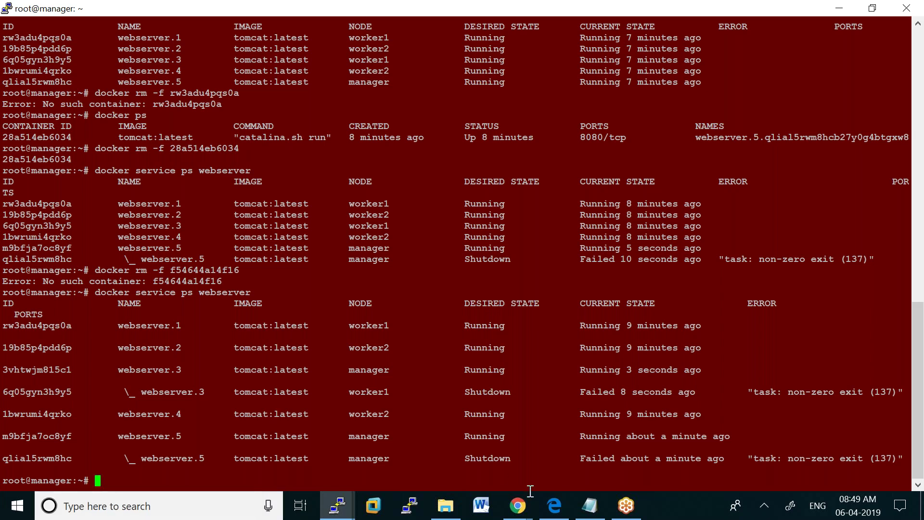
In the notes, review the webserver command's tomcat image and port 6060, and add blank lines below it
left_click(588, 506)
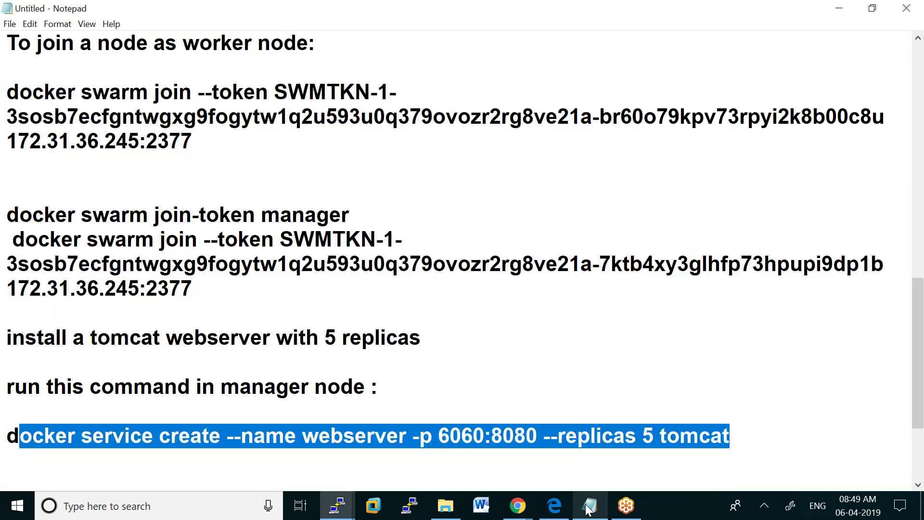
left_click_drag(734, 436, 663, 439)
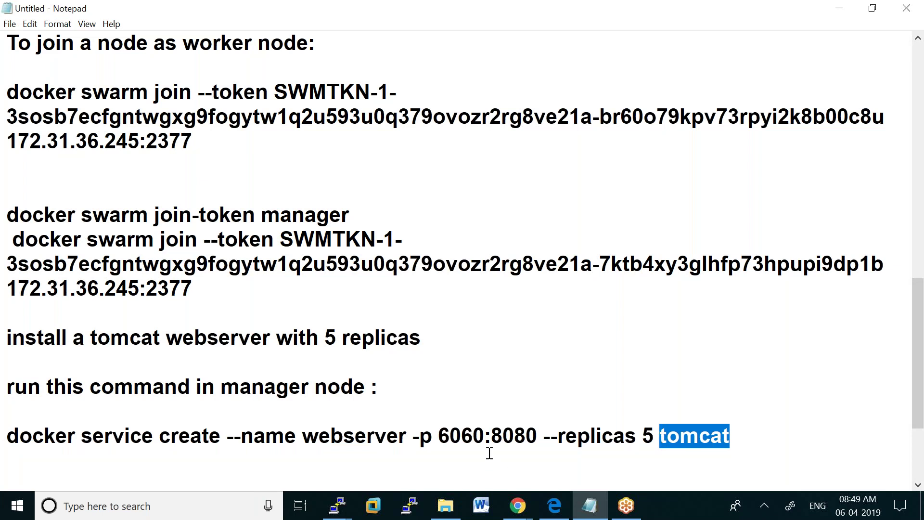
left_click_drag(536, 436, 437, 435)
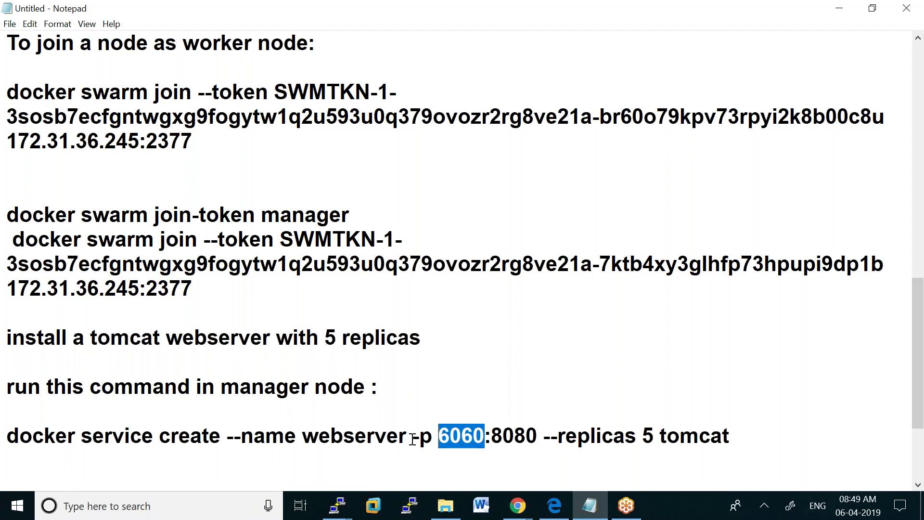
left_click(745, 439)
key("Return")
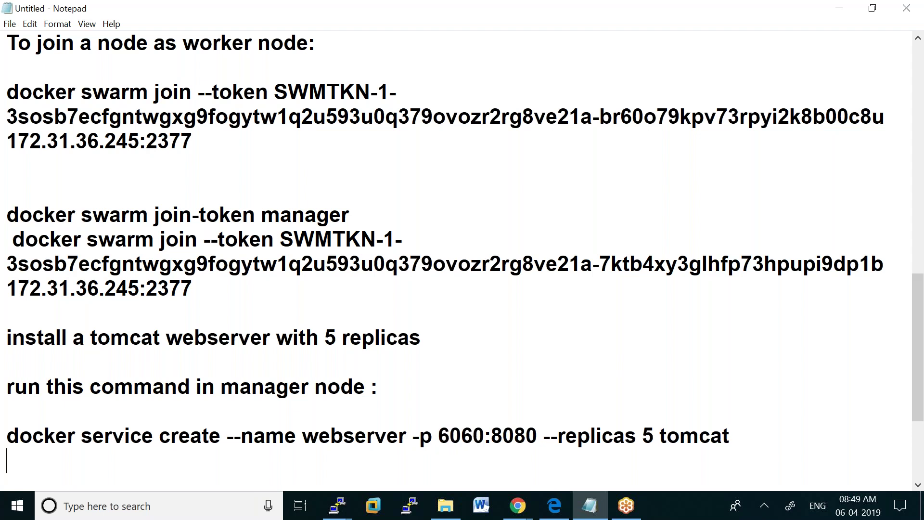
key("Return")
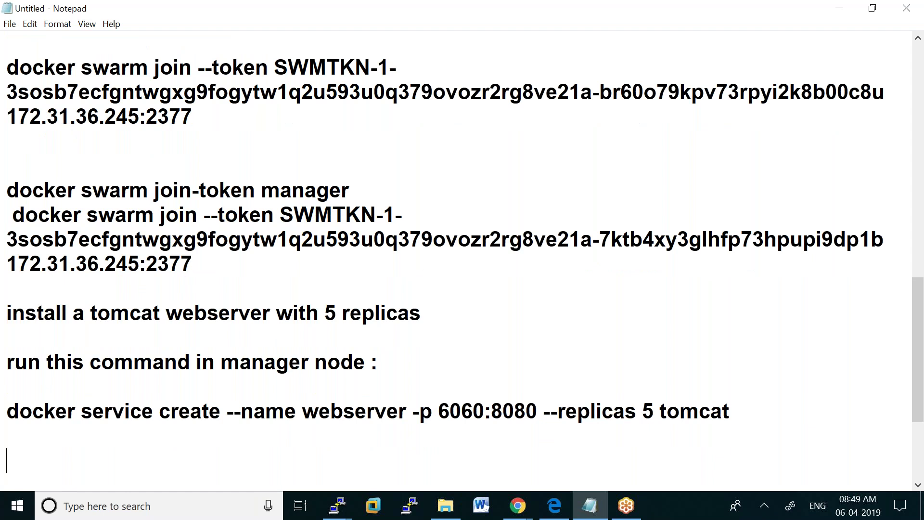
Copy the webserver command line and paste it onto the empty line below
left_click(15, 407)
left_click(731, 413, "shift")
key("ctrl+c")
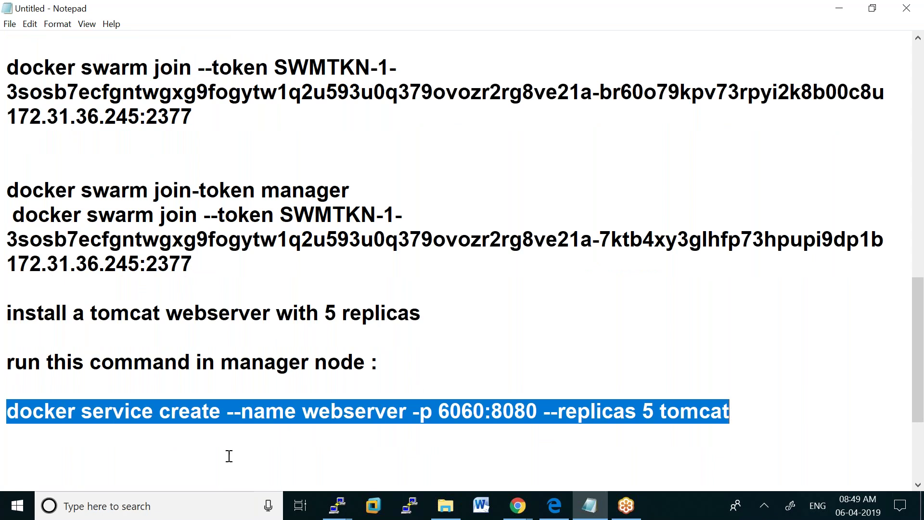
left_click(27, 457)
key("ctrl+v")
Rename the copied service from webserver to mydb
left_click_drag(302, 461, 404, 461)
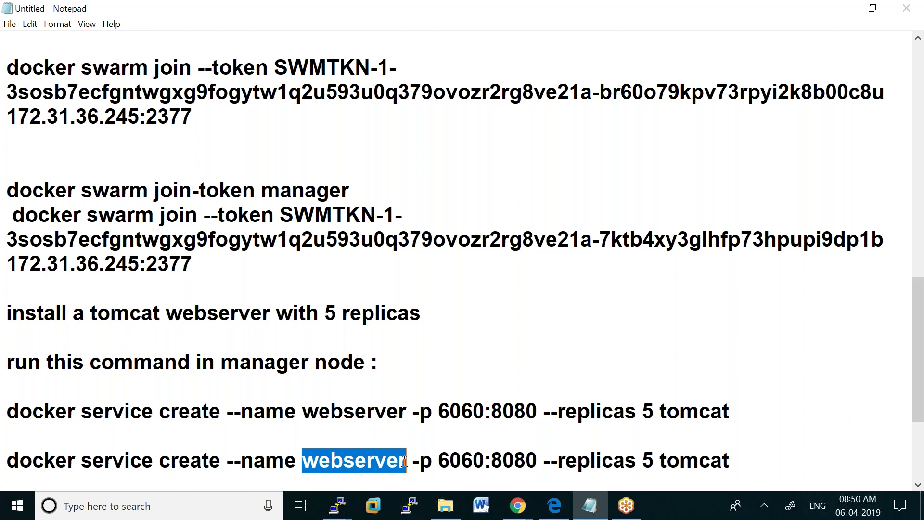
type("dbs")
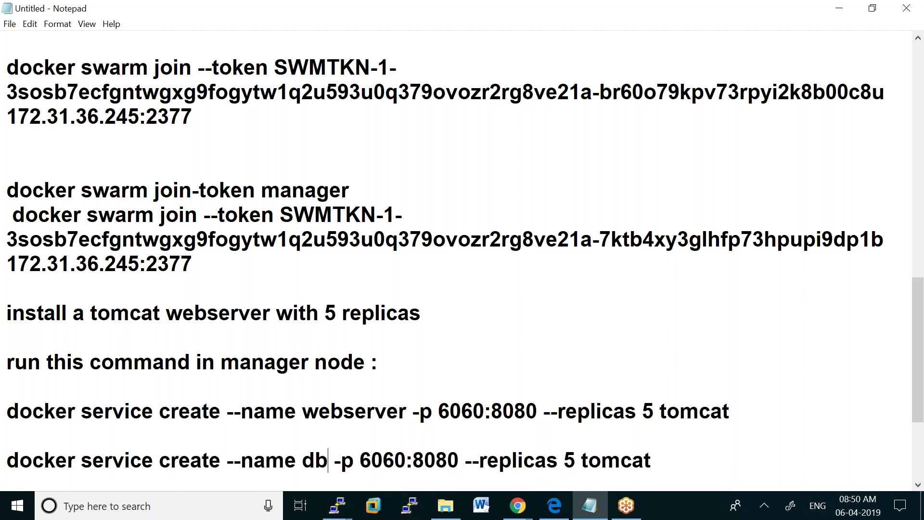
type("erver")
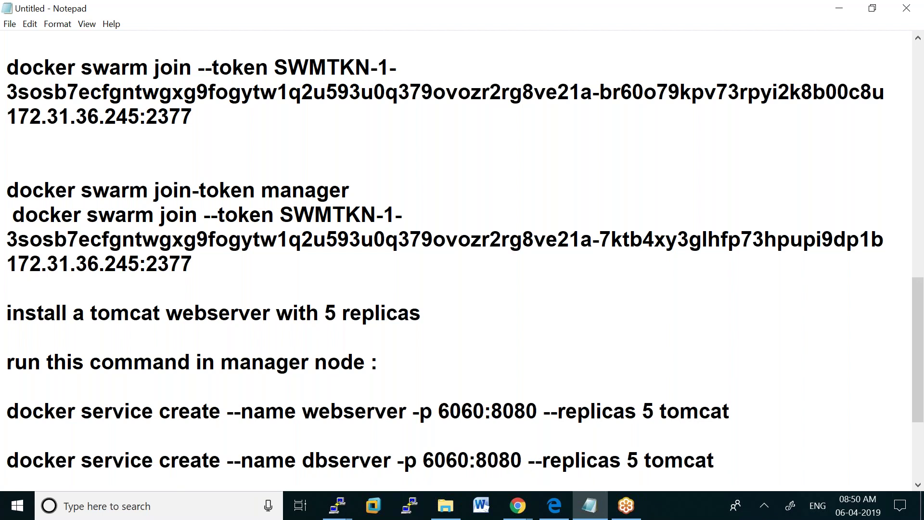
key("BackSpace")
key("BackSpace")
key("BackSpace")
key("BackSpace")
key("BackSpace")
key("BackSpace")
key("BackSpace")
key("BackSpace")
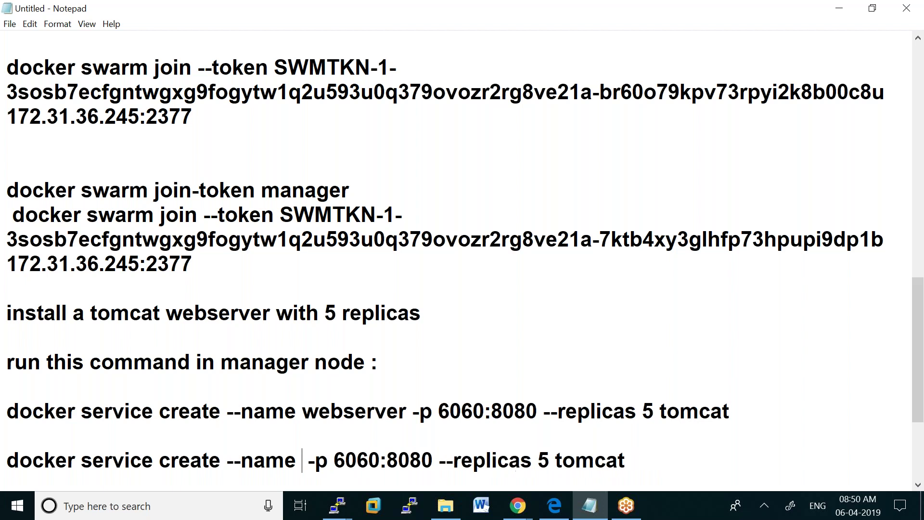
type("mydb")
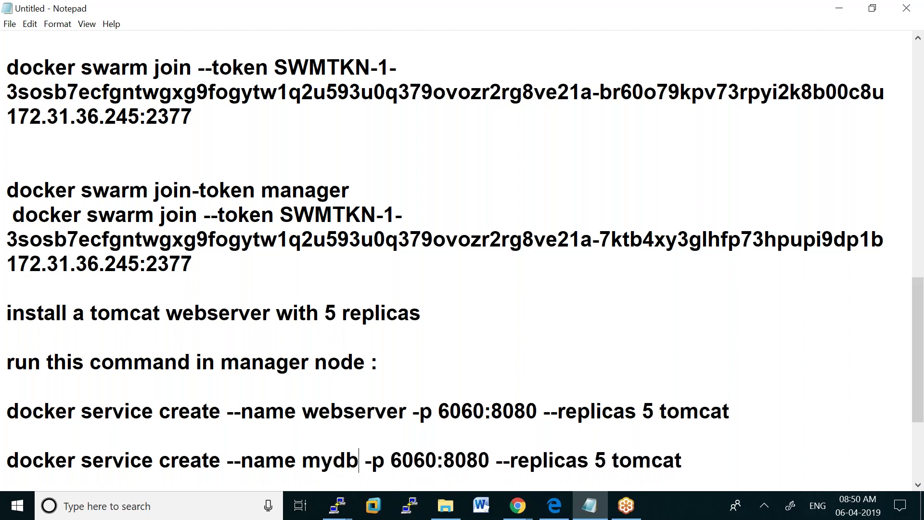
Drop the 6060 port mapping, change replicas from 5 to 3, and add -e MYSQL_ROOT_PASSWORD=
key("Right")
key("Left")
key("Delete")
key("Delete")
key("Delete")
key("Delete")
key("Delete")
key("Delete")
key("Delete")
key("Delete")
key("Delete")
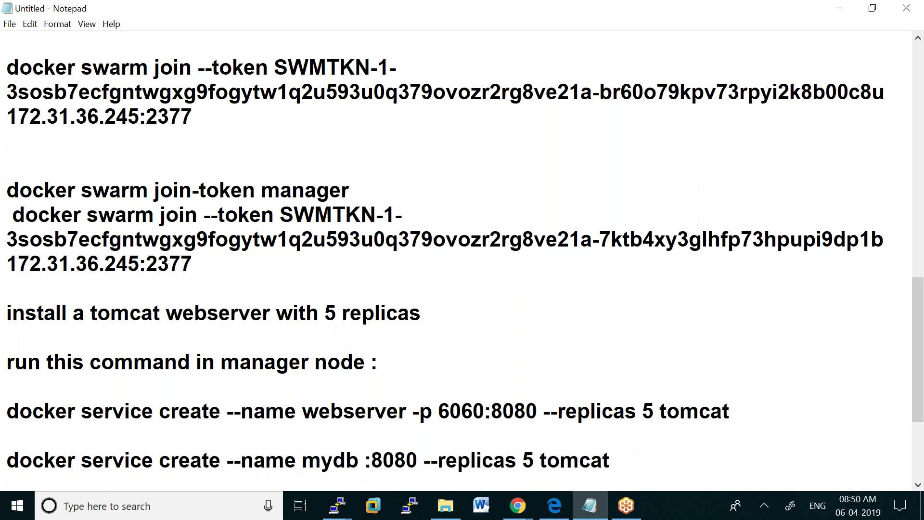
key("Delete")
key("Delete")
key("Delete")
key("Right")
key("Right")
key("Right")
key("Right")
key("Right")
key("Right")
key("Right")
key("Right")
key("Right")
key("Right")
key("Right")
key("Right")
key("Right")
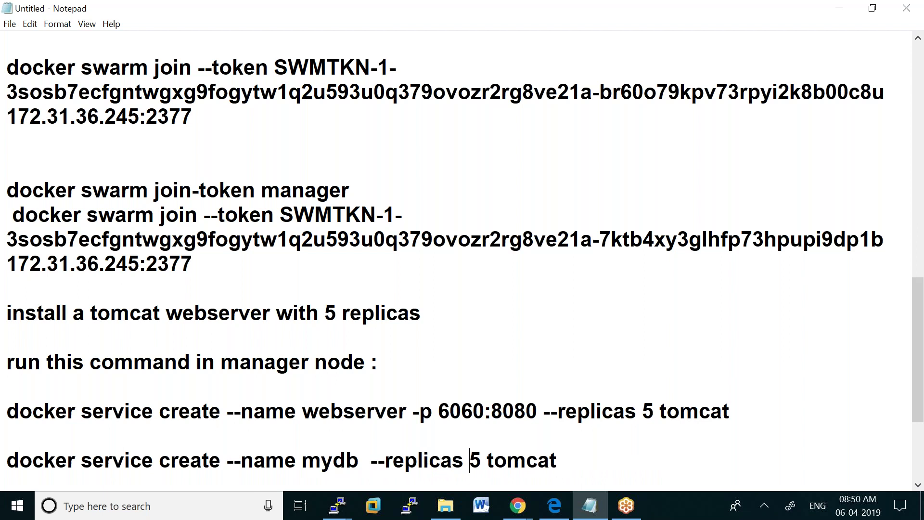
key("BackSpace")
type("3 -e ")
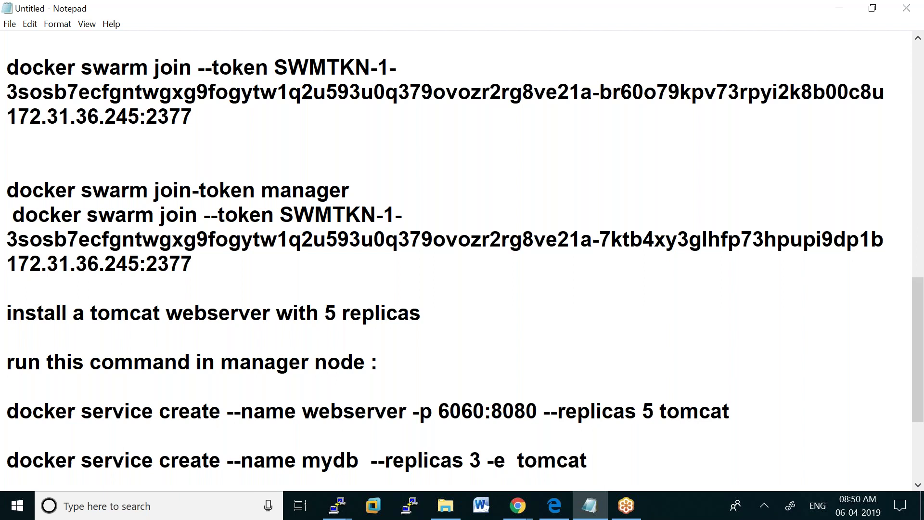
type("MYSQL")
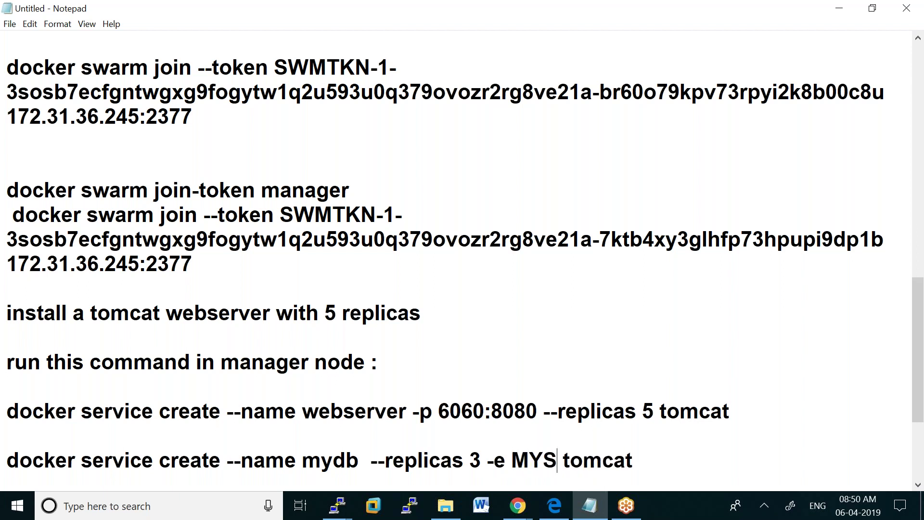
type("_ROOT")
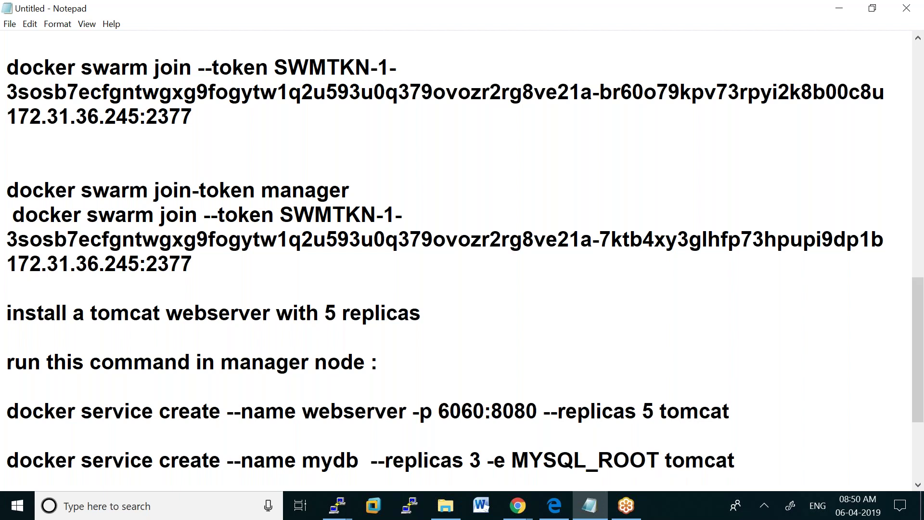
type("_P")
type("ASSW")
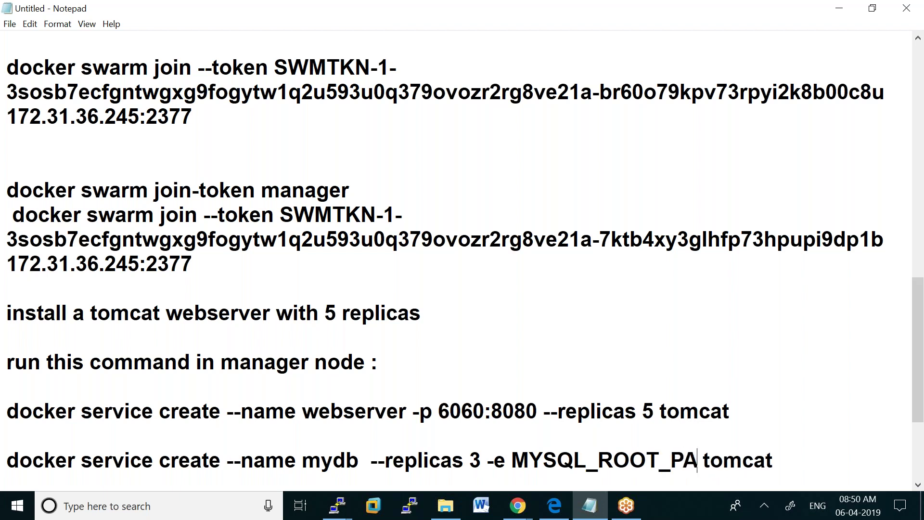
type("ORD")
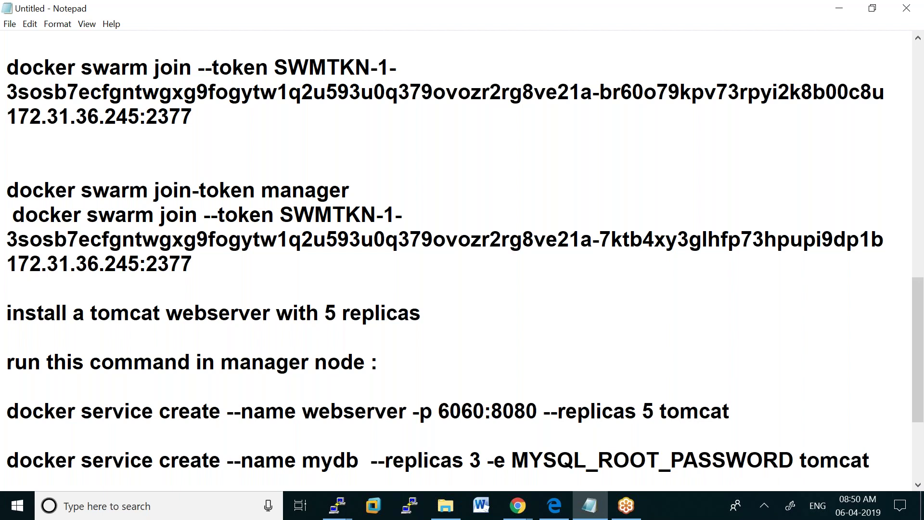
type("=")
key("shift+End")
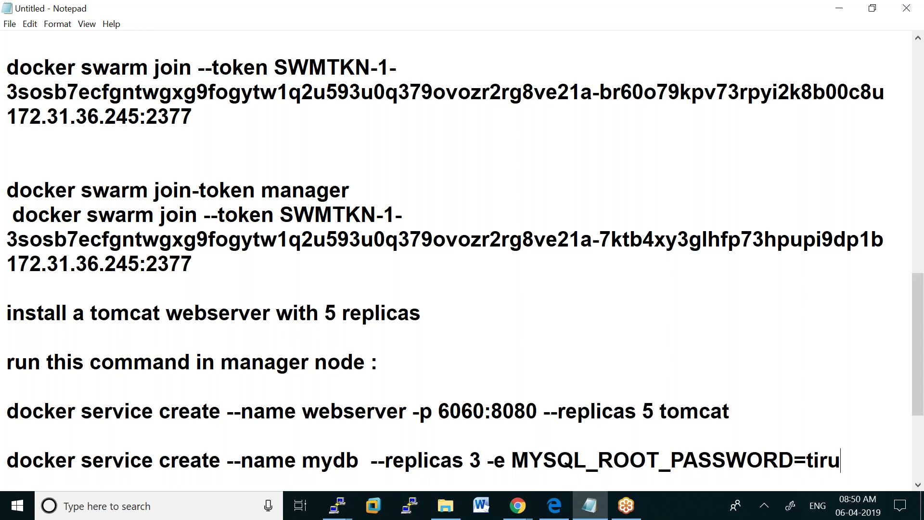
Enter the root password value and replace the tomcat image with mysql:5
scroll(457, 260, "down", 1)
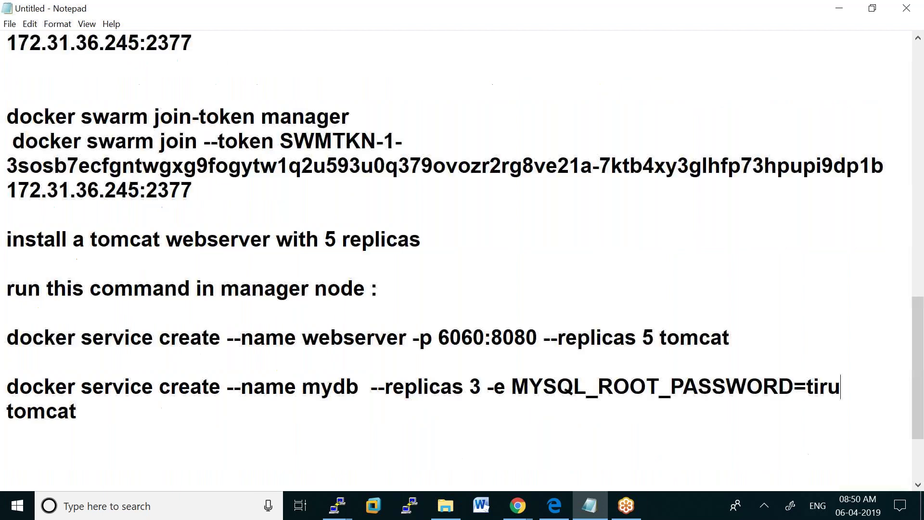
type("mysql ")
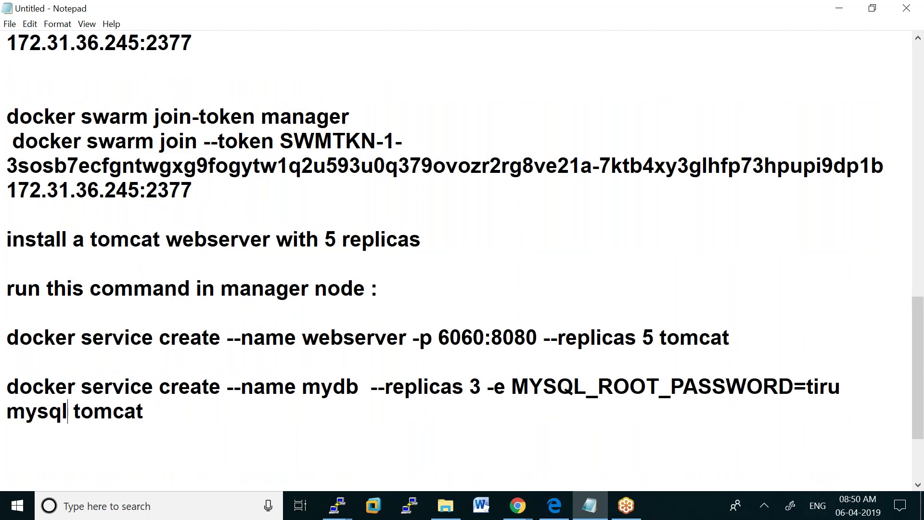
type(":5")
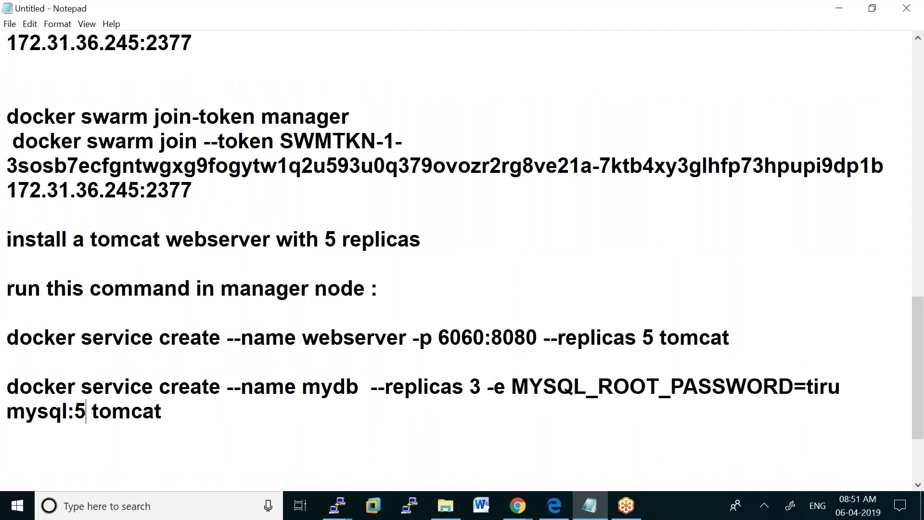
left_click(154, 412)
key("End")
key("BackSpace")
key("BackSpace")
key("BackSpace")
key("BackSpace")
key("BackSpace")
key("BackSpace")
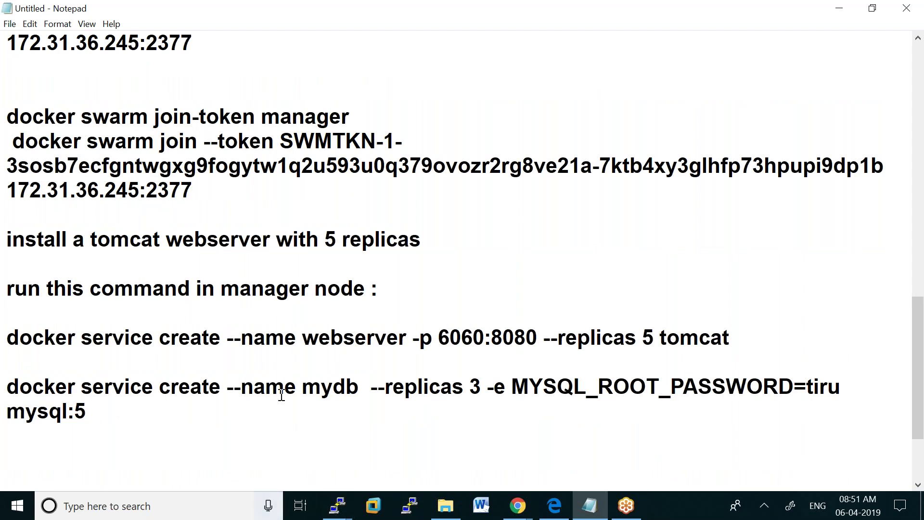
Check the mydb name and replica count 3, then copy the whole mydb command
left_click_drag(303, 386, 362, 388)
left_click(466, 387)
left_click_drag(465, 388, 482, 388)
left_click(94, 411)
mouse_move(94, 411)
left_mouse_down()
mouse_move(7, 412)
mouse_move(72, 392)
mouse_move(86, 409)
left_mouse_up()
right_click(63, 402)
left_click(50, 267)
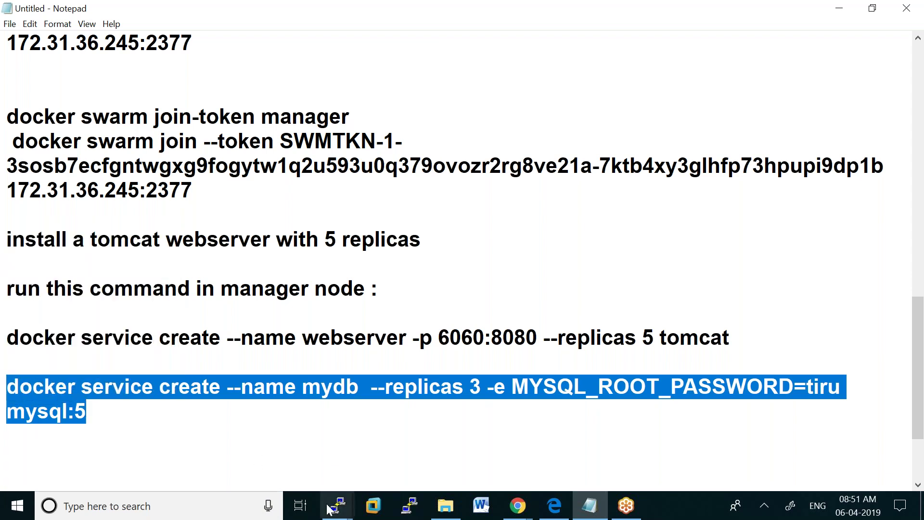
On manager, clear the screen and run the pasted mydb service create command
mouse_move(338, 505)
left_click(154, 450)
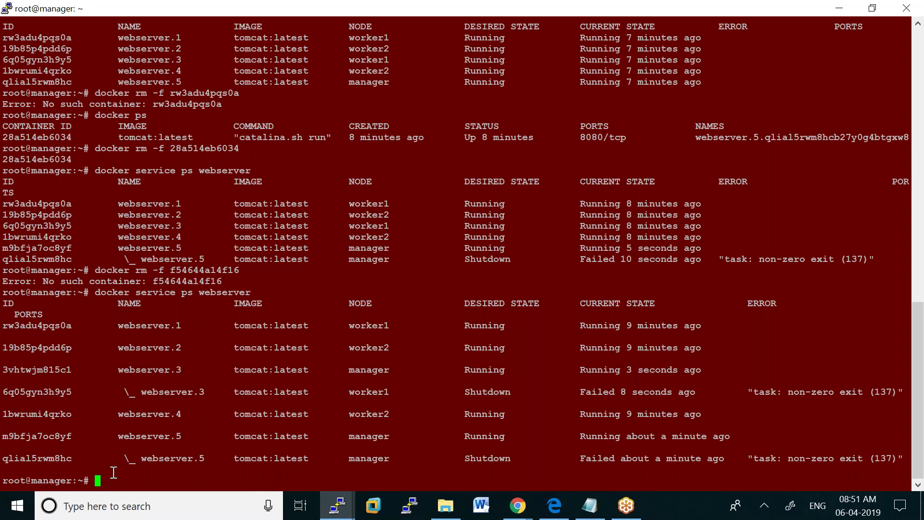
type("clear")
key("Return")
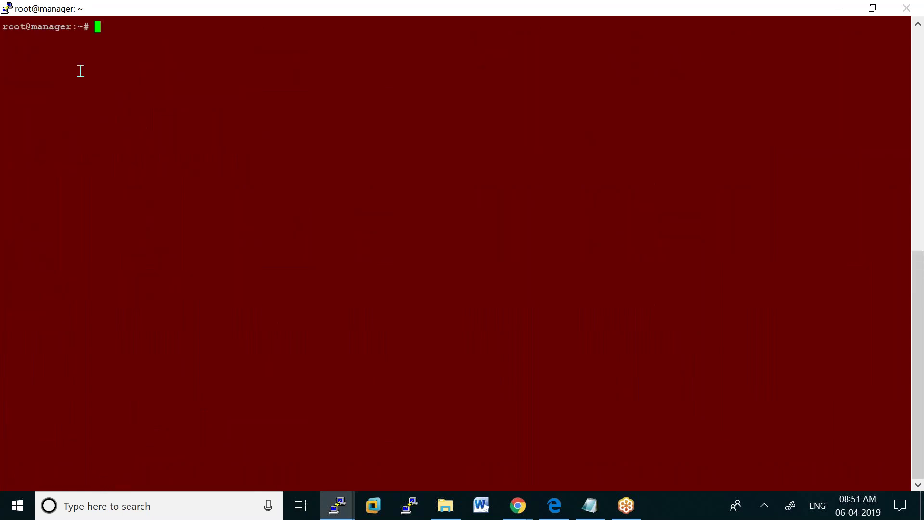
right_click(112, 101)
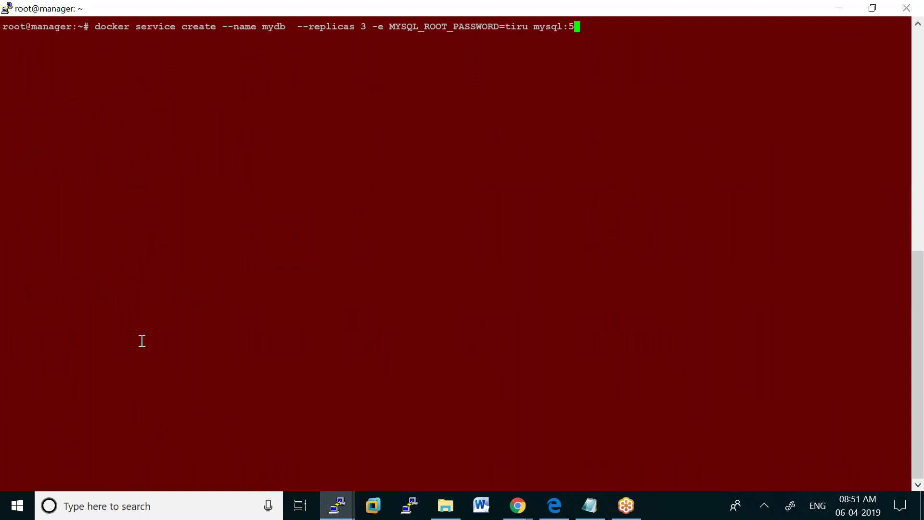
key("Return")
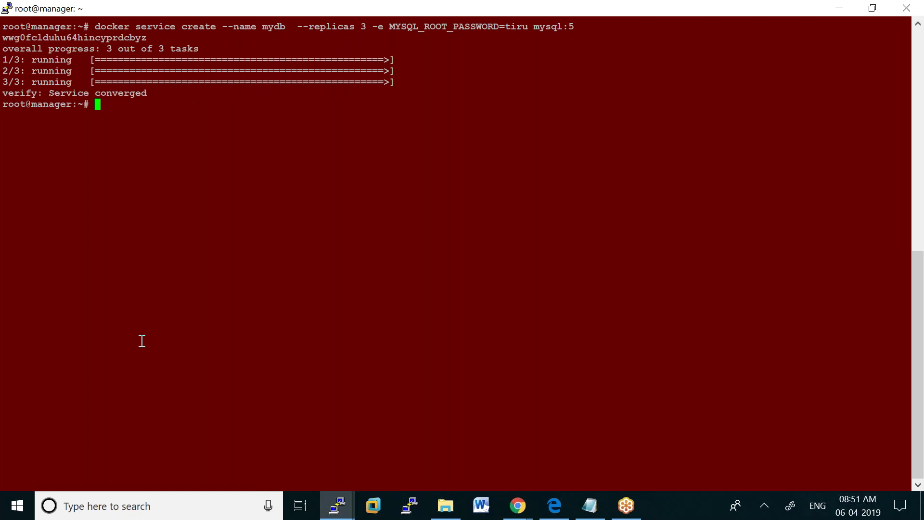
Run docker service ls and docker service ps mydb, marking manager as mydb.3's node
type("docker service ls")
key("Return")
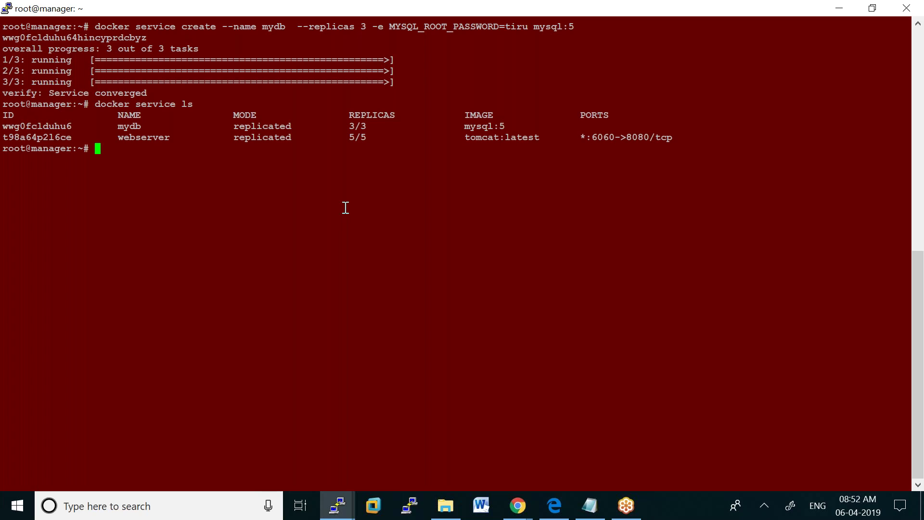
type("docker service ps mydb")
key("Return")
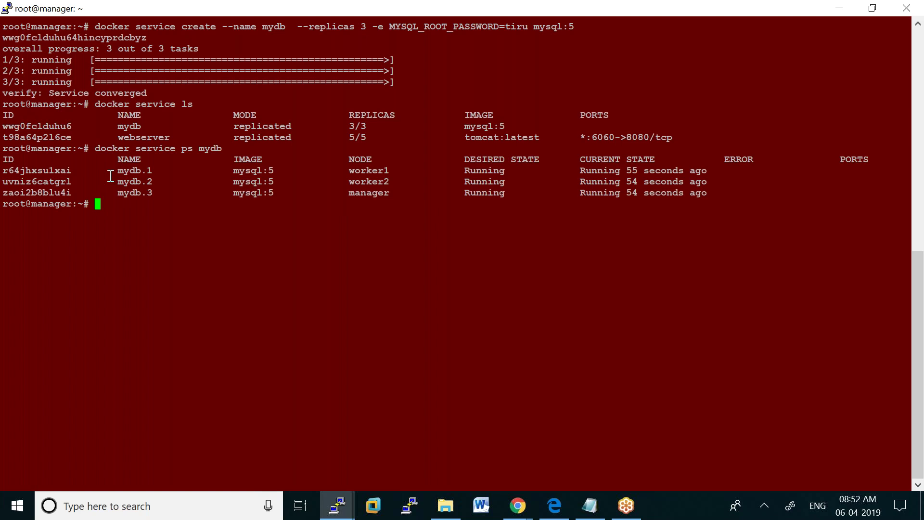
left_click_drag(346, 194, 391, 198)
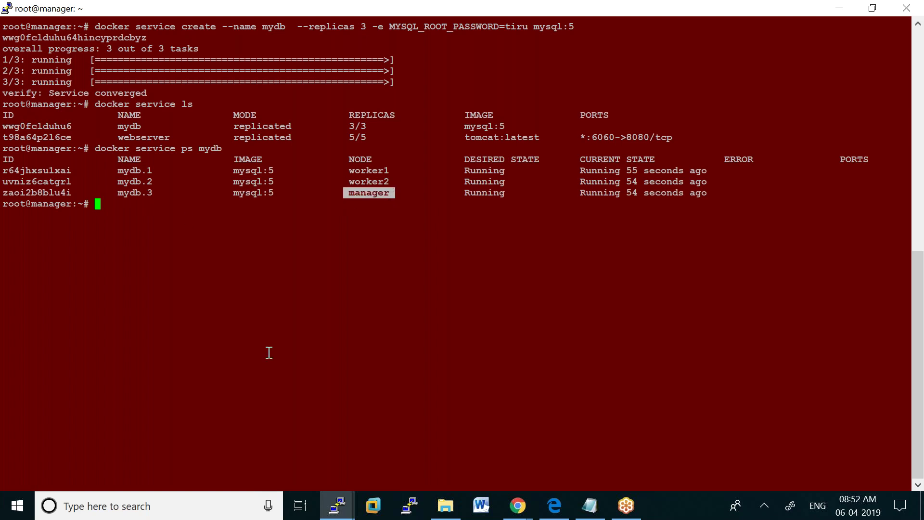
left_click(327, 503)
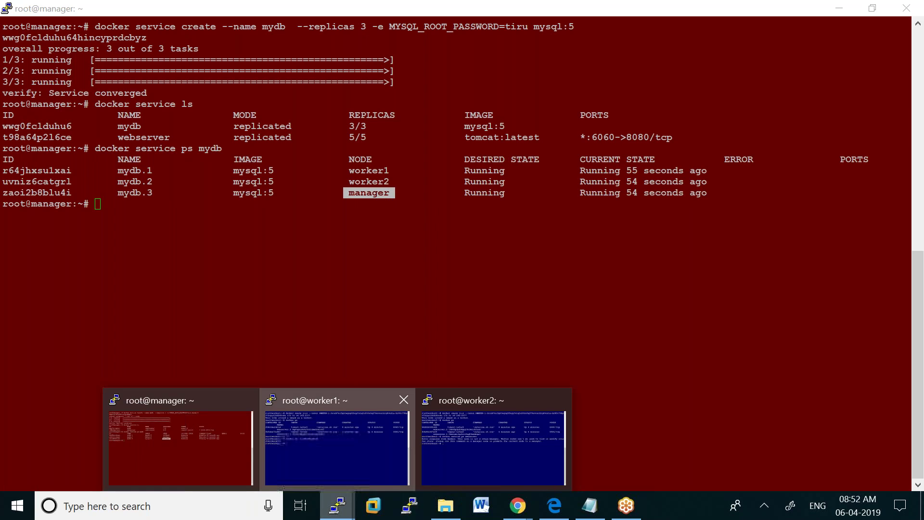
Run docker ps on worker1, showing the mysql:5 mydb.1 and tomcat webserver.1 containers
left_click(337, 443)
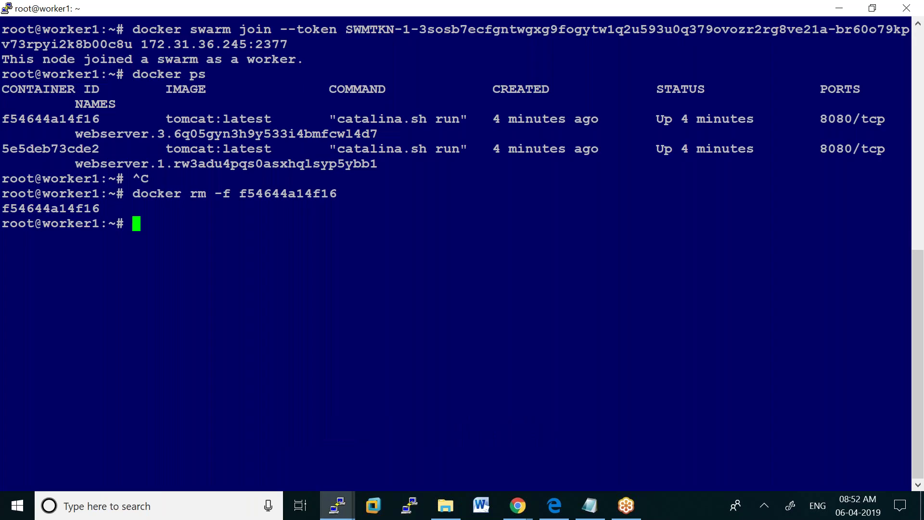
type("docker ps")
key("Return")
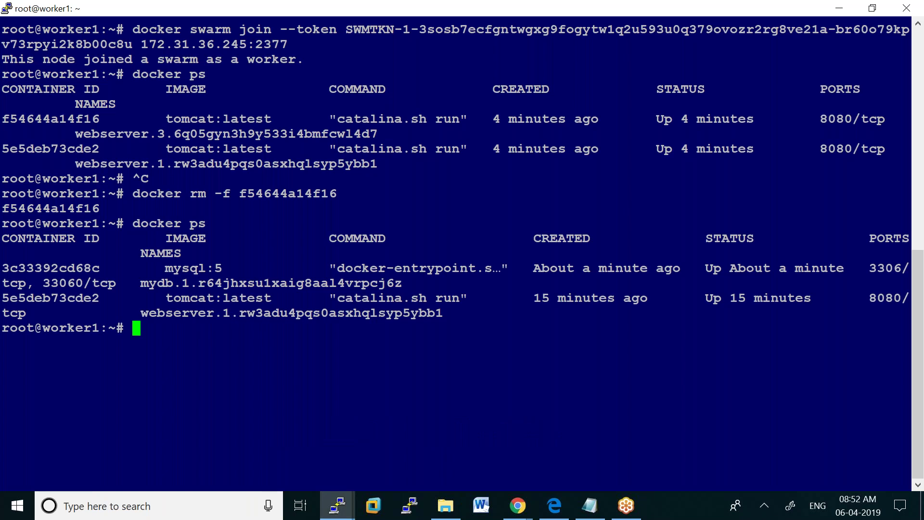
On worker2, run docker service ps mysql, which is refused on a worker node
left_click(337, 504)
left_click(471, 462)
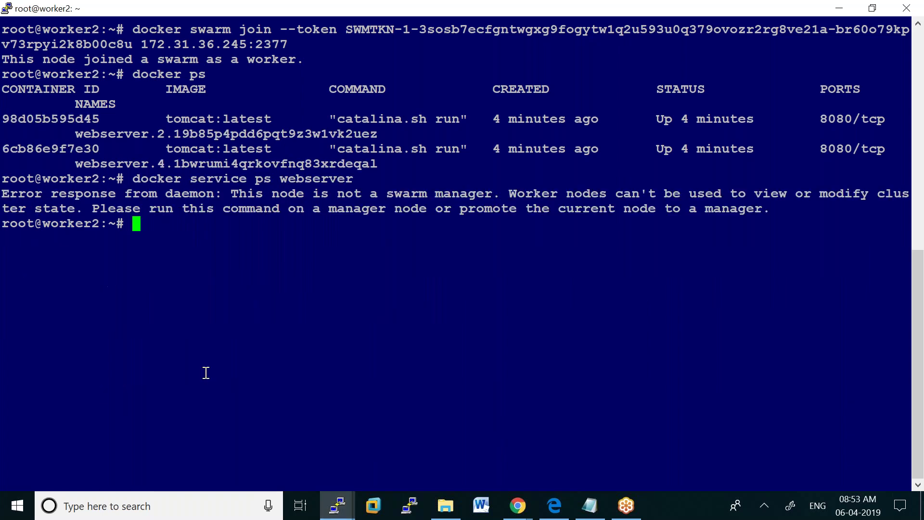
key("Up")
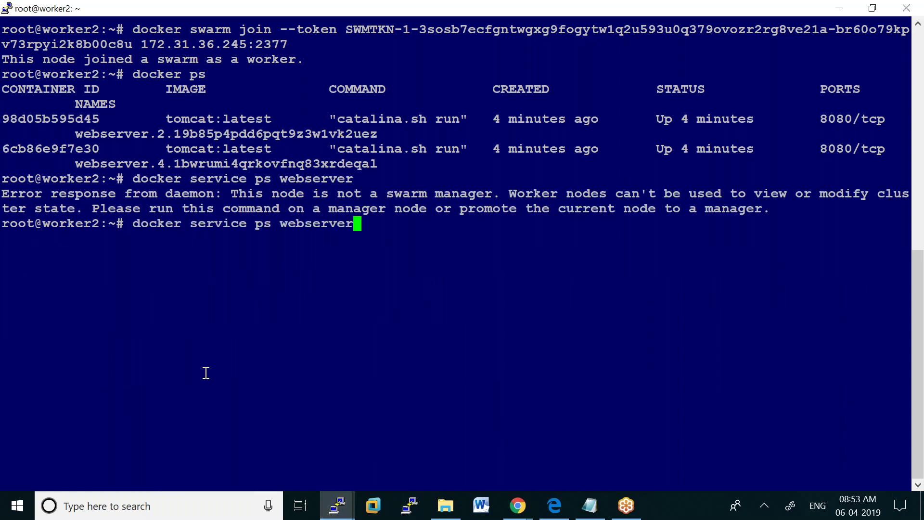
key("BackSpace")
key("BackSpace")
key("BackSpace")
key("BackSpace")
key("BackSpace")
key("BackSpace")
key("BackSpace")
key("BackSpace")
key("BackSpace")
type("mysql")
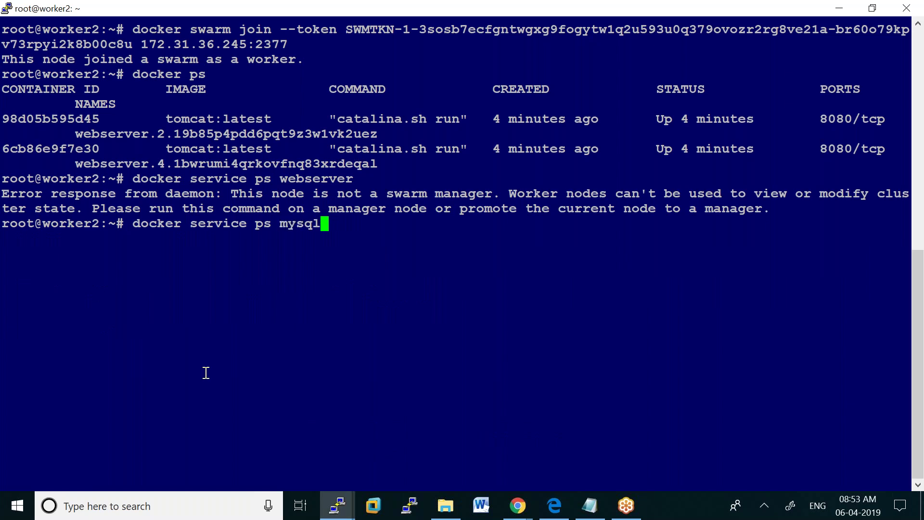
key("Return")
Clear worker2's screen and run docker ps, highlighting webserver.2, webserver.4 and mysql:5, then return to manager
type("clear'")
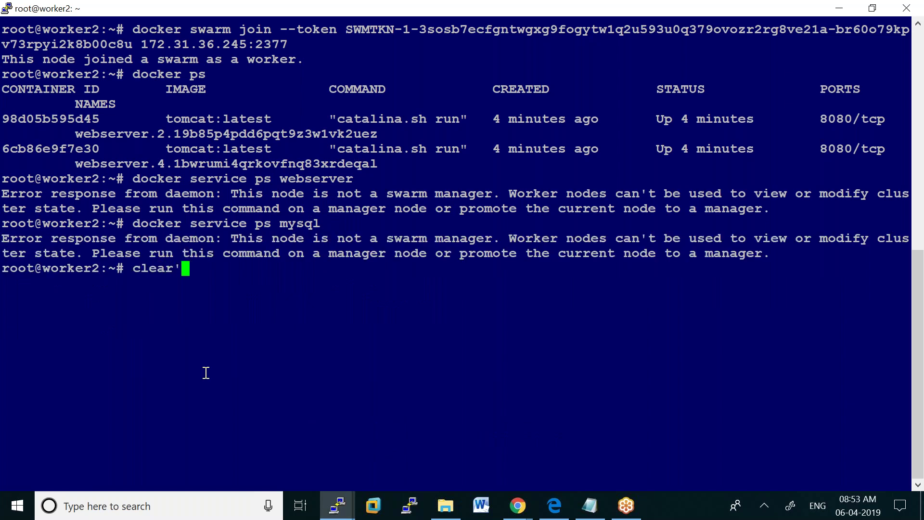
key("BackSpace")
key("Return")
type("docker ")
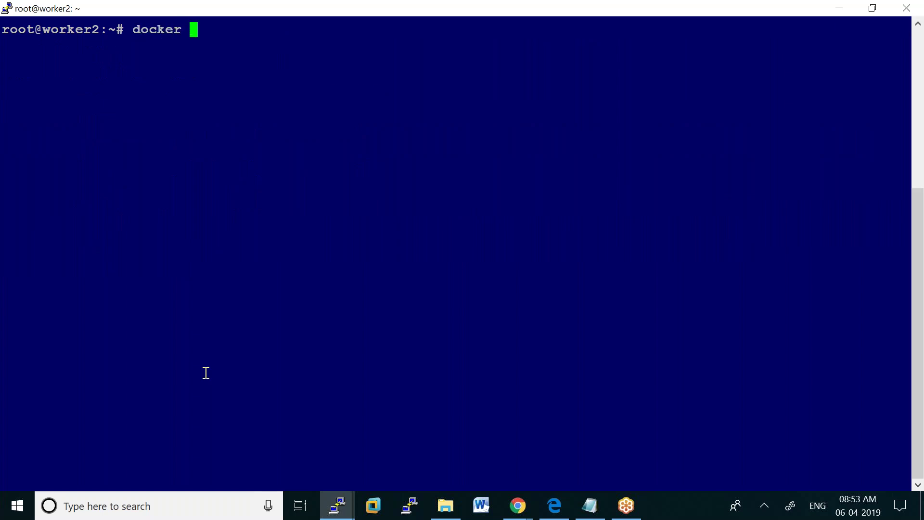
type("ps")
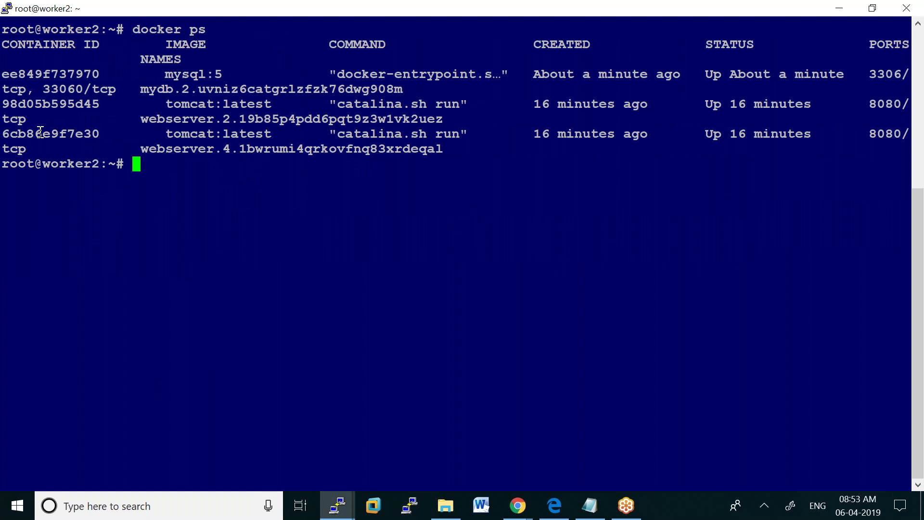
left_click_drag(149, 119, 207, 119)
left_click_drag(118, 148, 231, 149)
left_click_drag(166, 74, 231, 74)
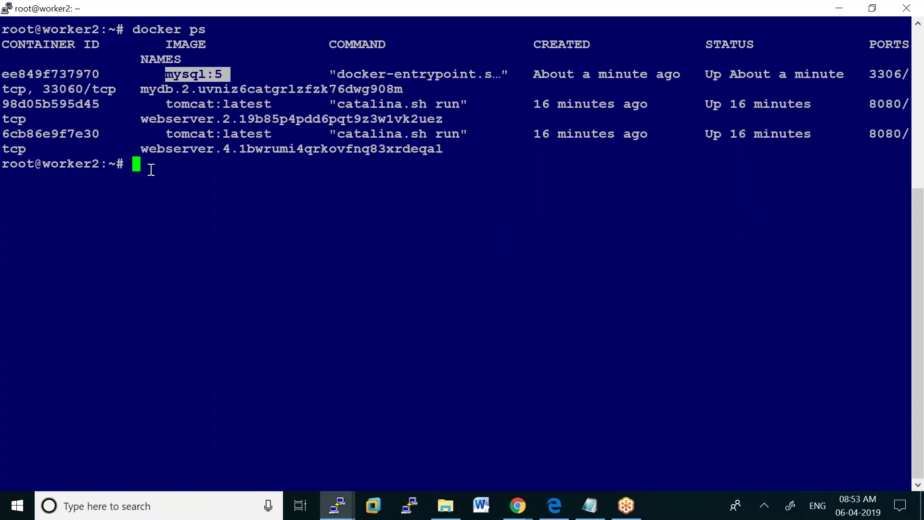
left_click(338, 506)
left_click(204, 450)
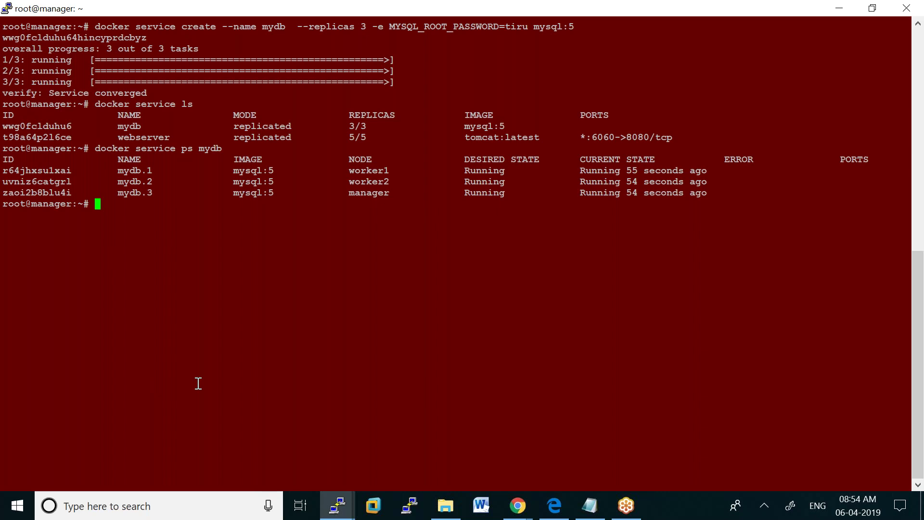
On worker1, try docker exec -it mydb bash, which fails with 'No such container'
left_click(337, 506)
left_click(366, 460)
type("docker ")
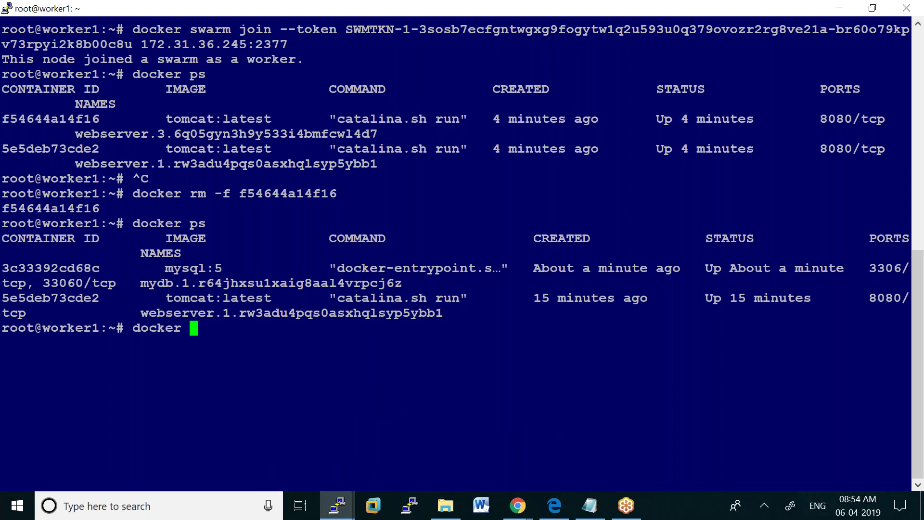
type("exec -it mydb")
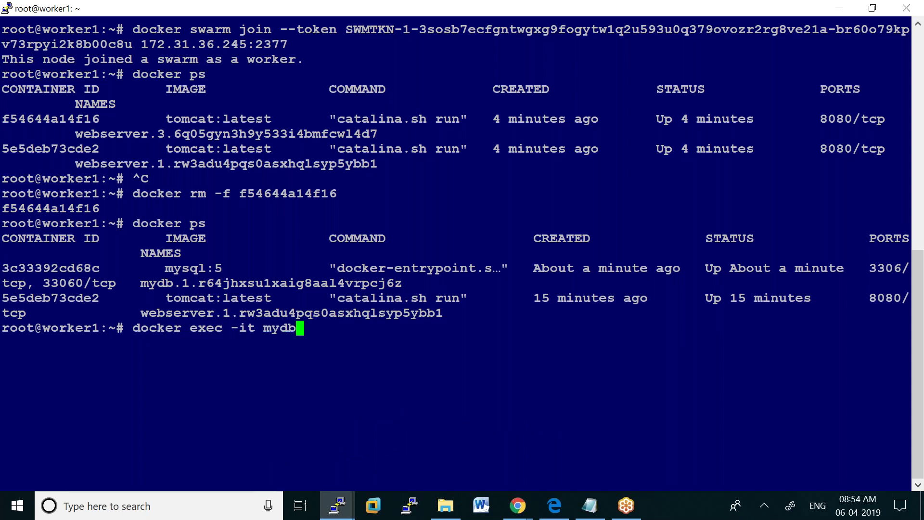
type(" bash")
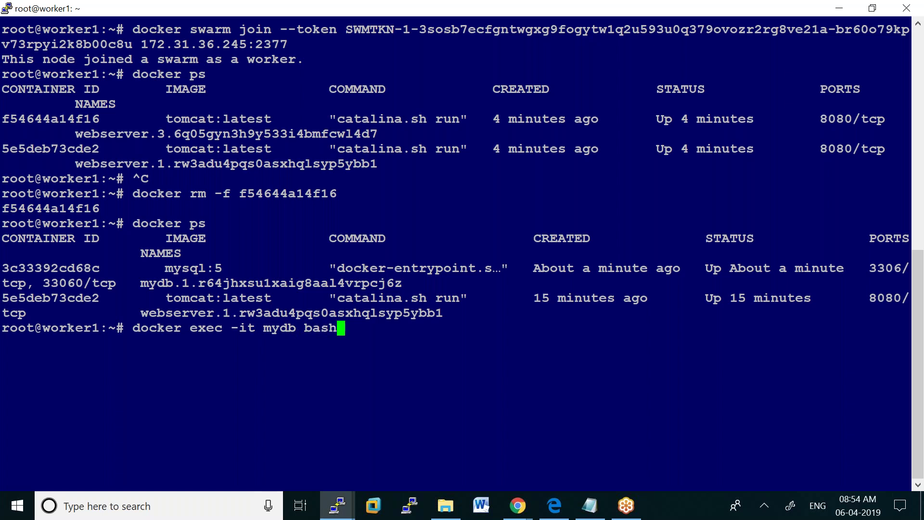
key("Return")
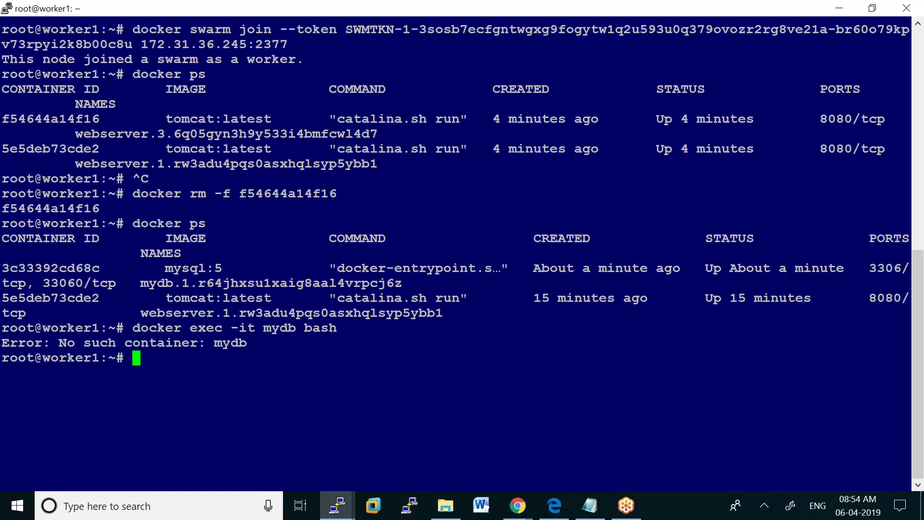
Run docker container ls and highlight the mydb.1 container name and ID 3c33392cd68c
type("docker ")
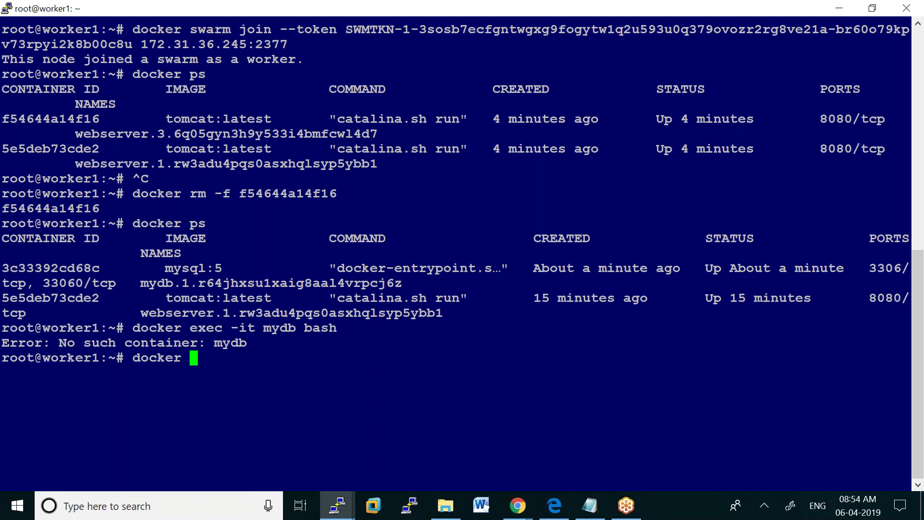
type("conat")
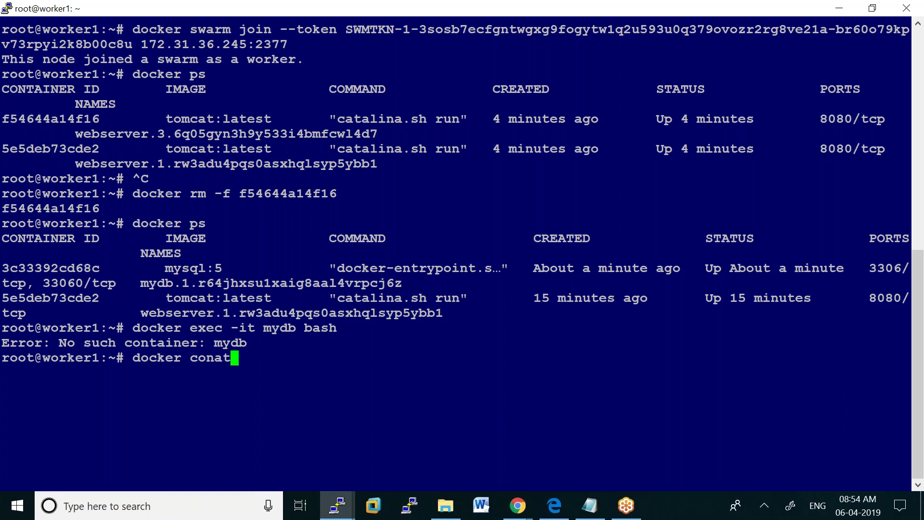
key("BackSpace")
key("BackSpace")
type("tainer ls")
key("Return")
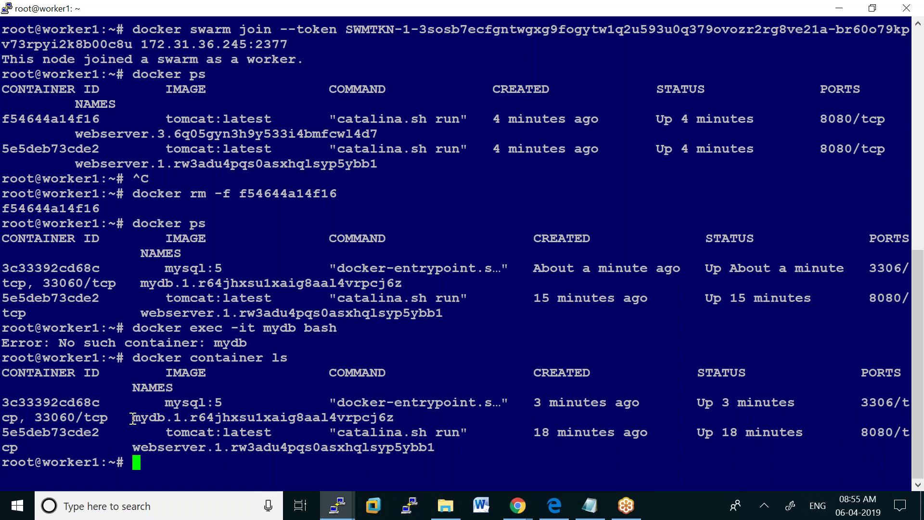
left_click_drag(132, 417, 388, 419)
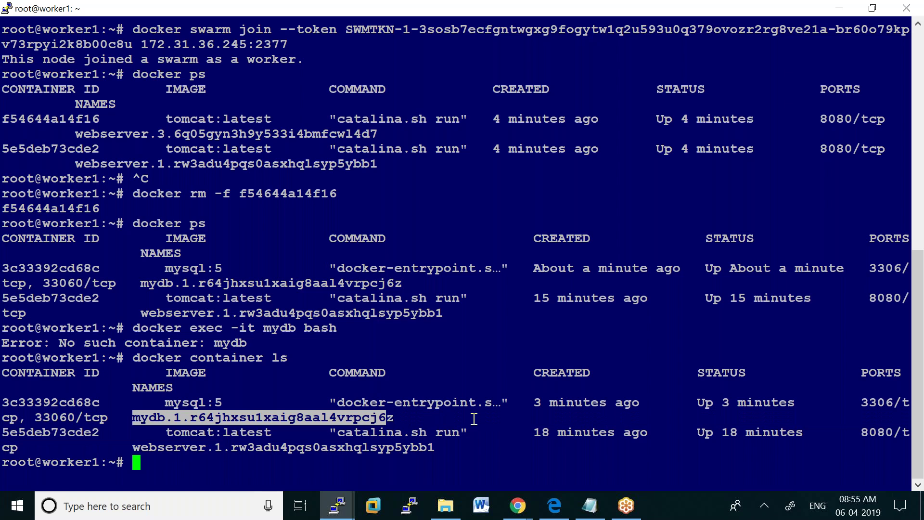
left_click(473, 470)
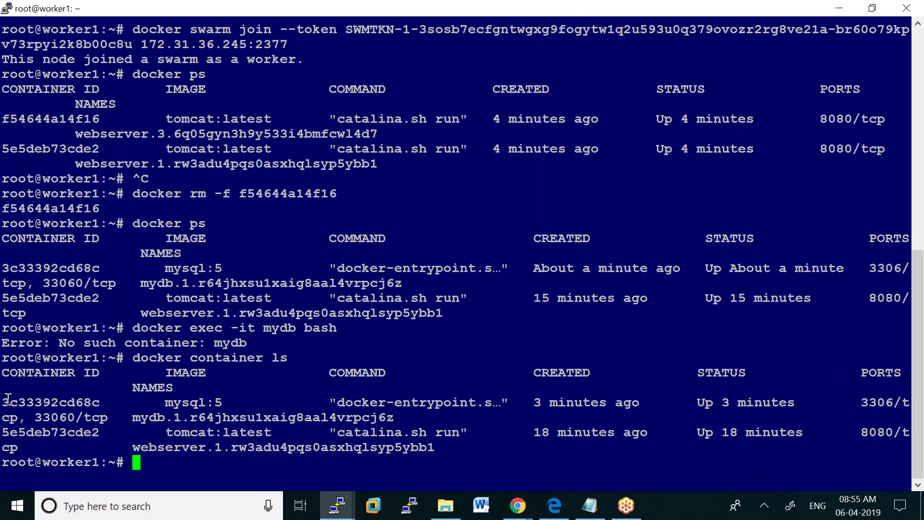
left_click_drag(8, 399, 99, 402)
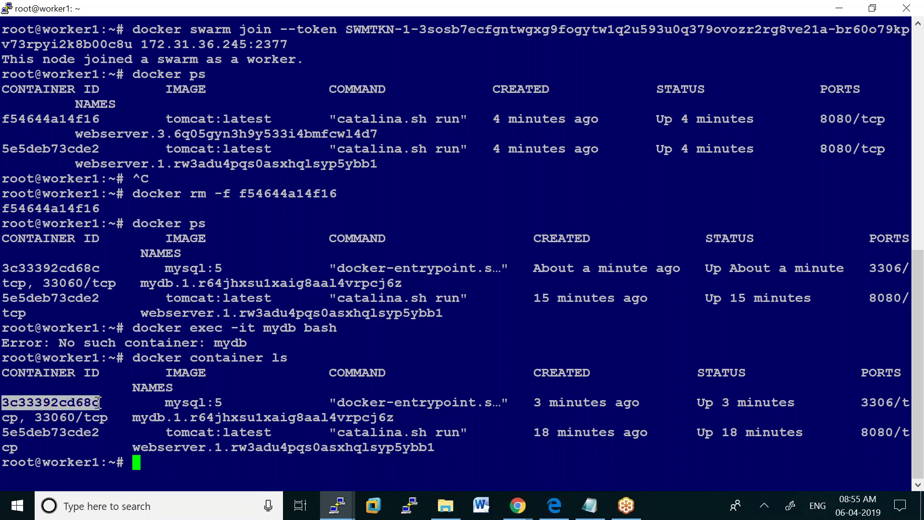
right_click(298, 10)
Change the worker1 session font to 12-point Courier New bold and apply it
left_click(408, 195)
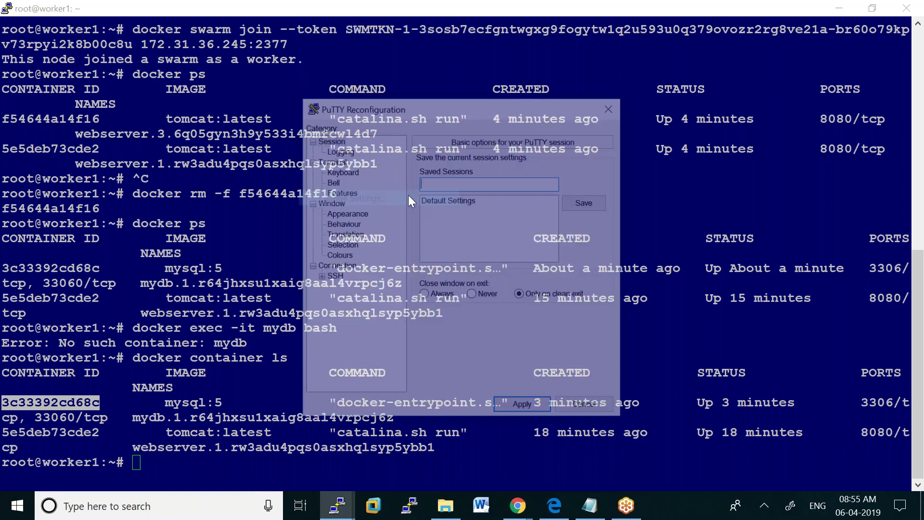
left_click(358, 214)
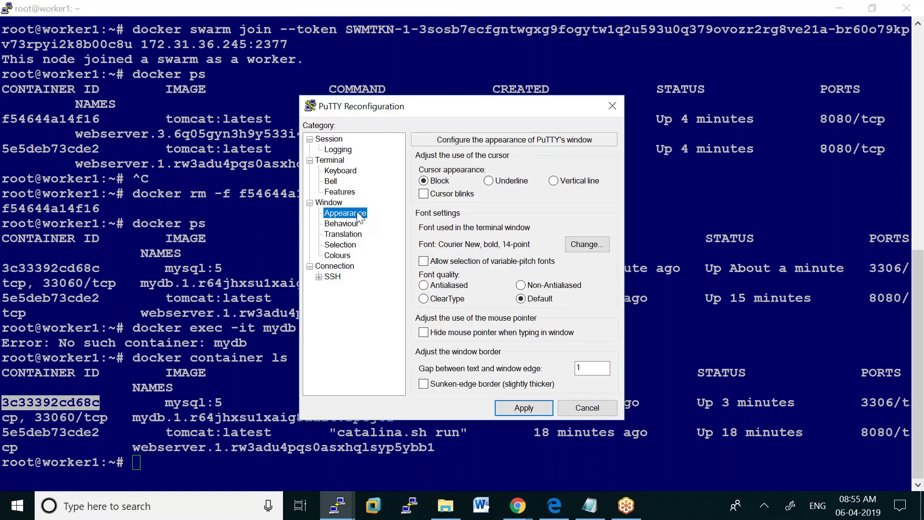
left_click(584, 248)
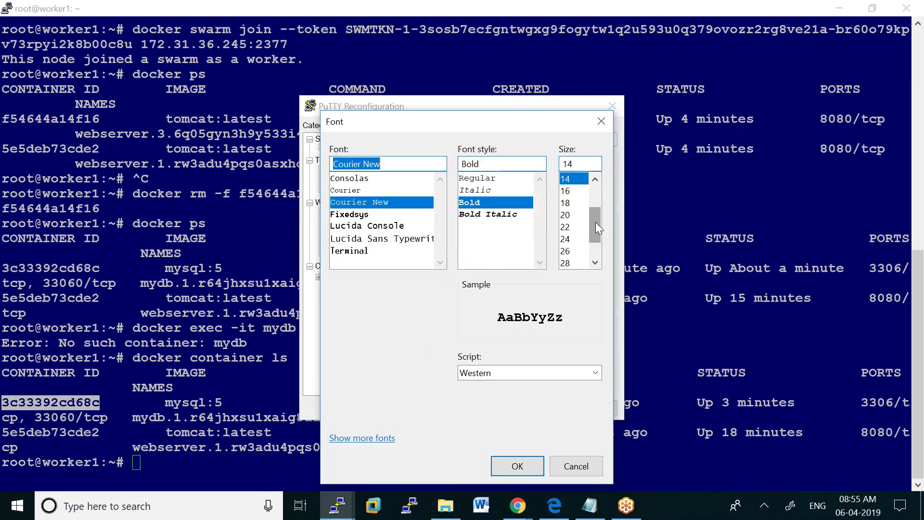
left_click(568, 191)
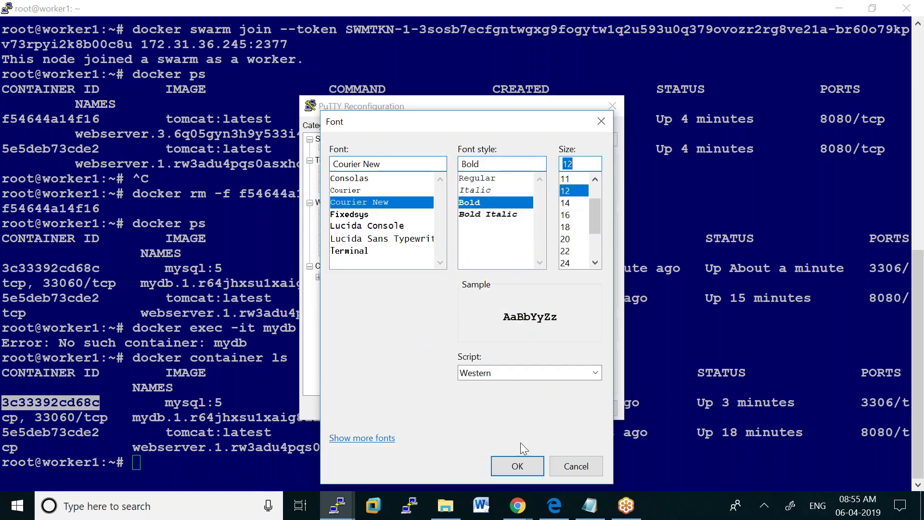
left_click(516, 463)
left_click(524, 407)
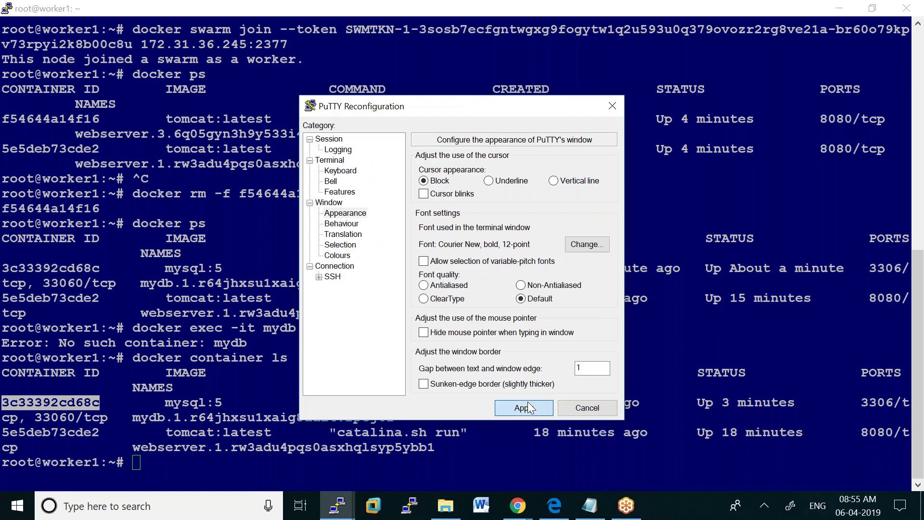
Clear the screen, run 'docker ps', and select the mydb task's full container name
type("clear")
key("Return")
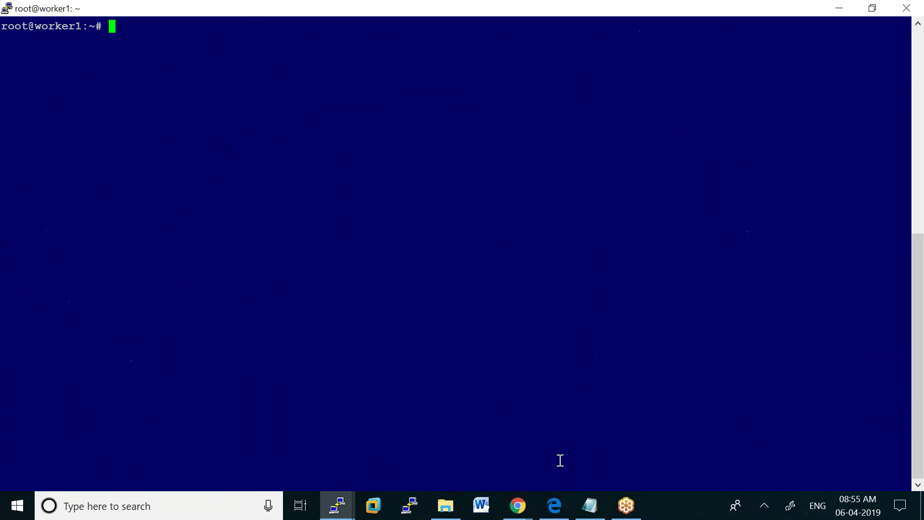
type("docker ps")
key("Return")
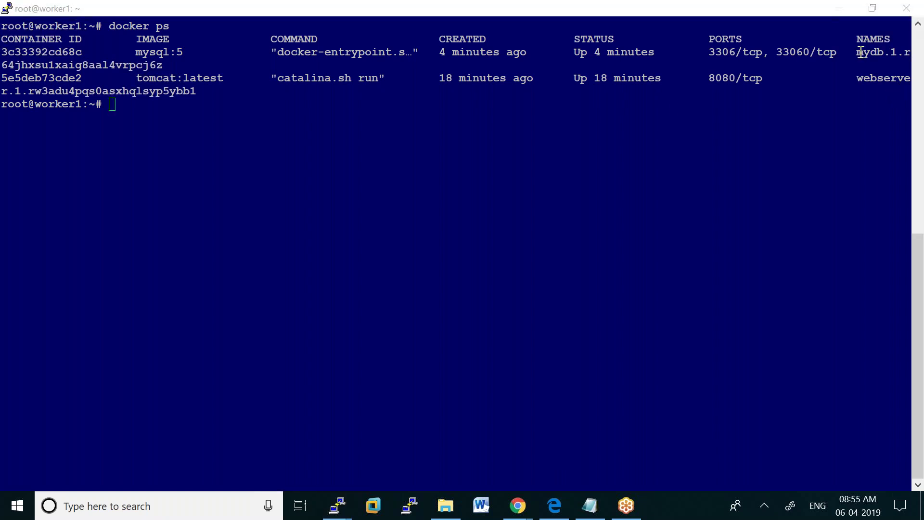
left_click_drag(858, 52, 164, 65)
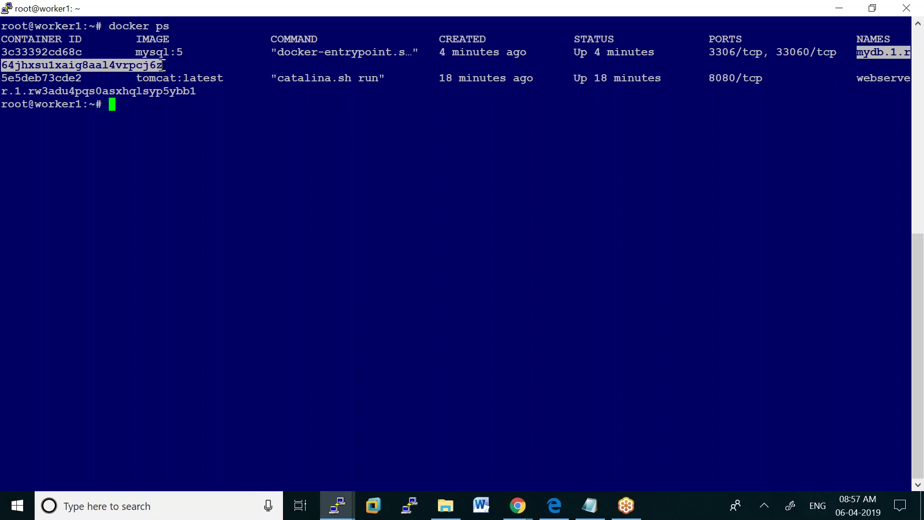
Type 'docker exec -it' at the worker1 prompt
type("docker exec -it")
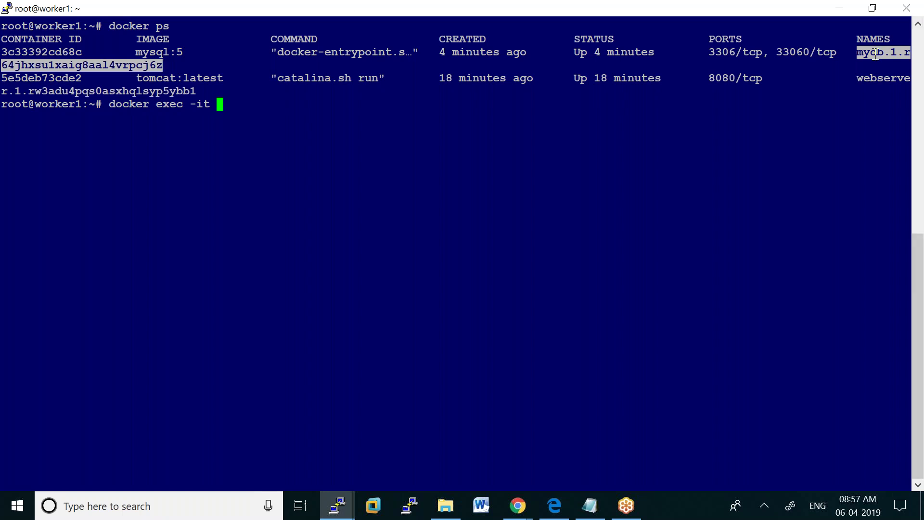
Paste the mydb container name and add 'bash' to open a shell inside it
right_click(875, 54)
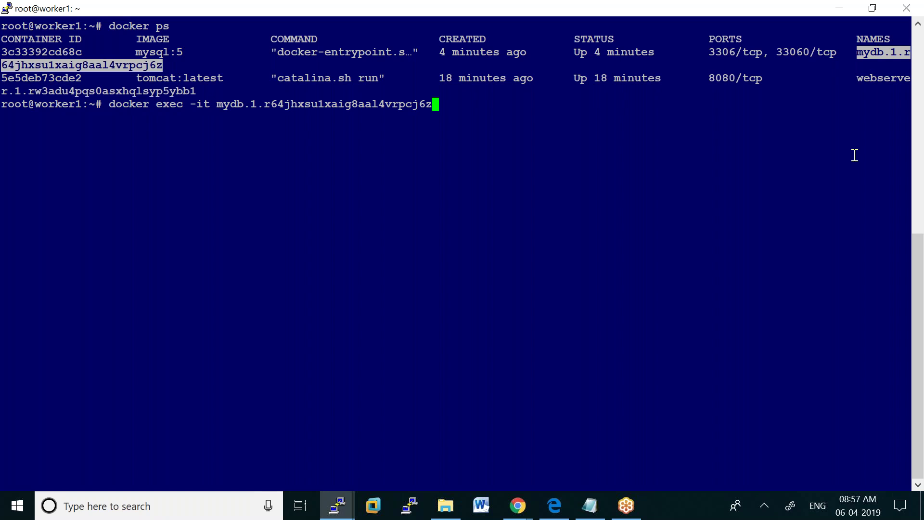
type("bash")
key("Return")
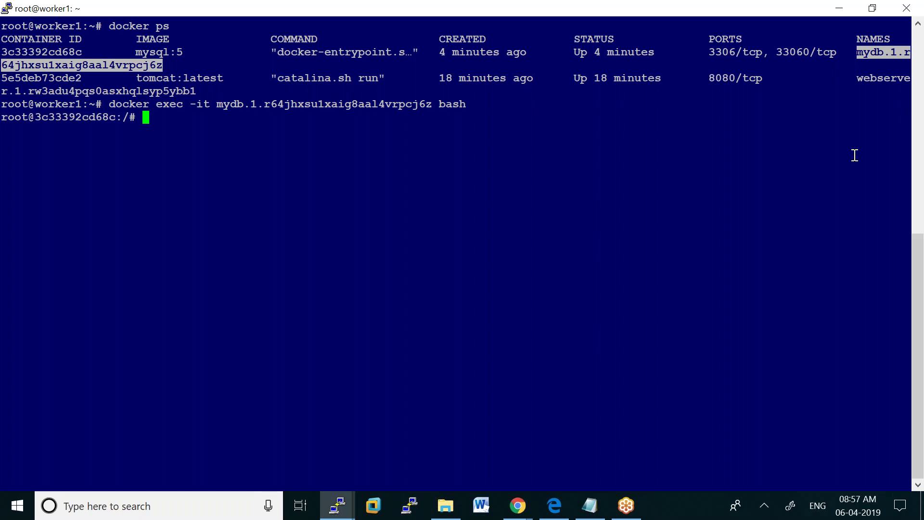
Log in to MySQL as root, retrying without the 'tiru' database argument
type("mysql -u root")
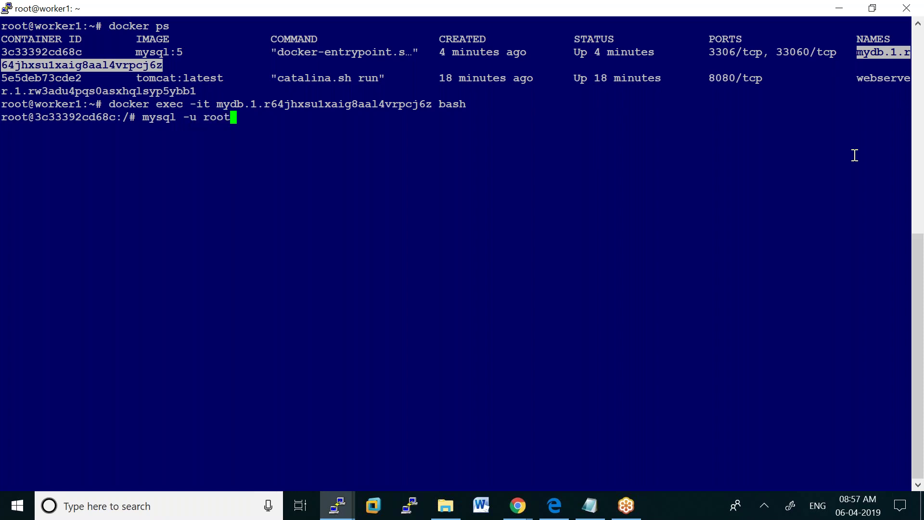
key("Return")
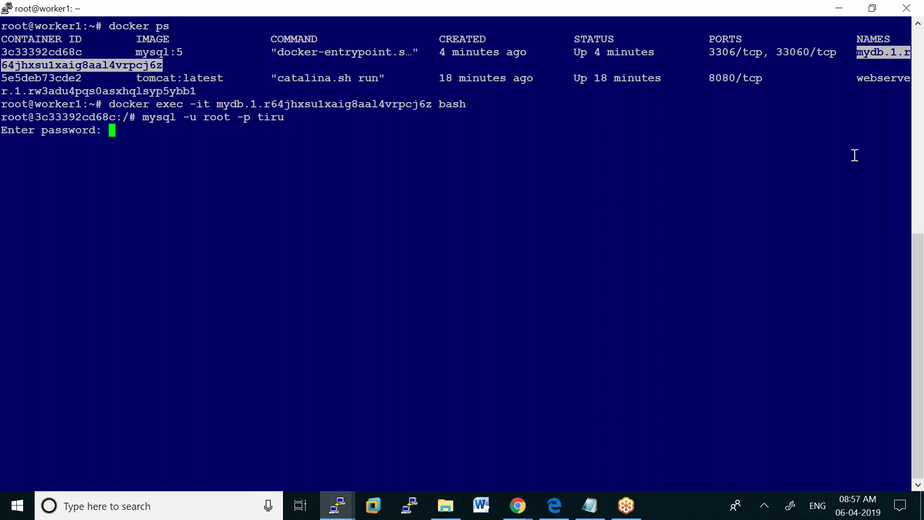
key("Return")
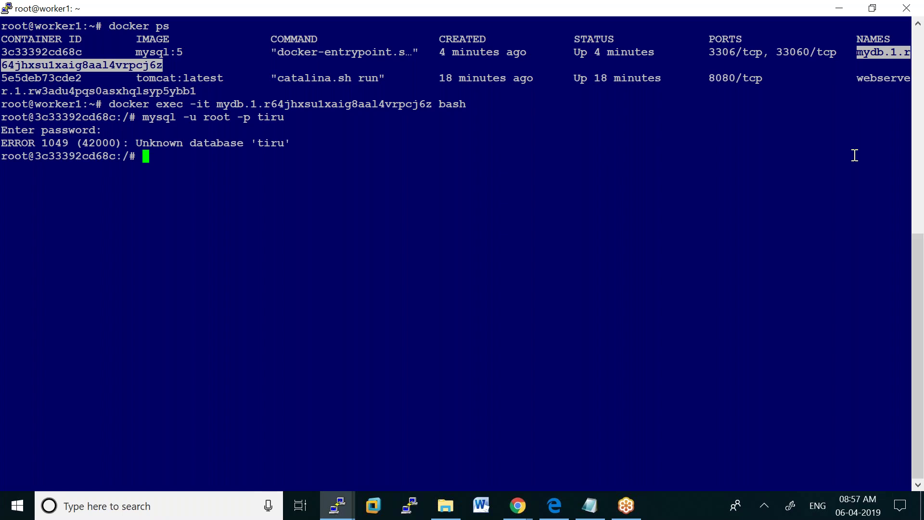
key("Up")
key("BackSpace")
key("BackSpace")
key("BackSpace")
key("BackSpace")
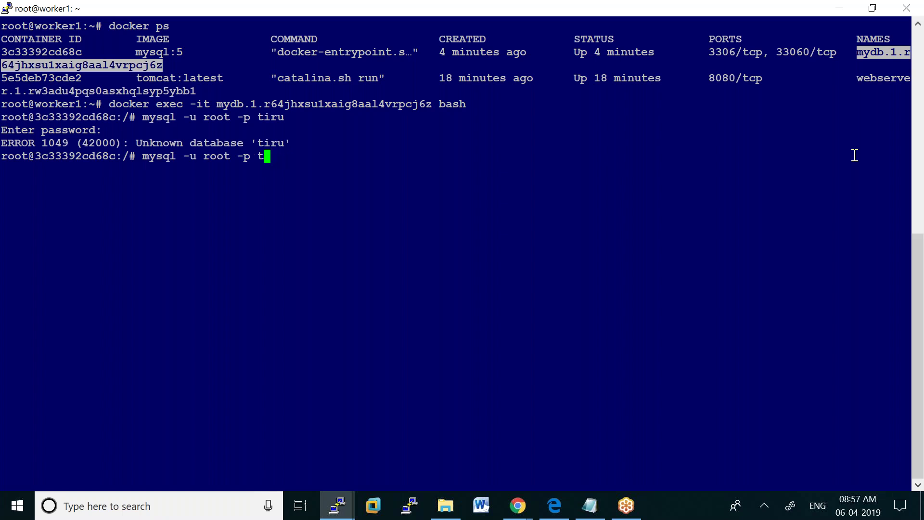
key("Return")
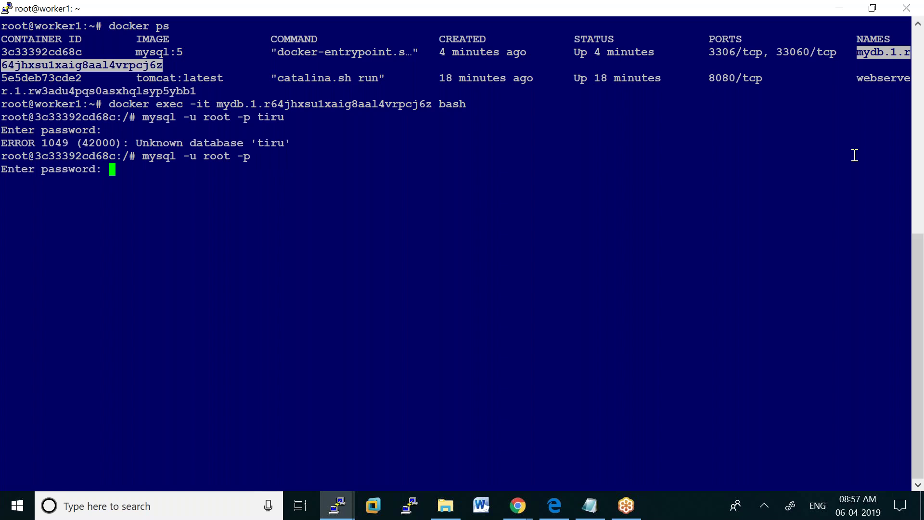
key("Return")
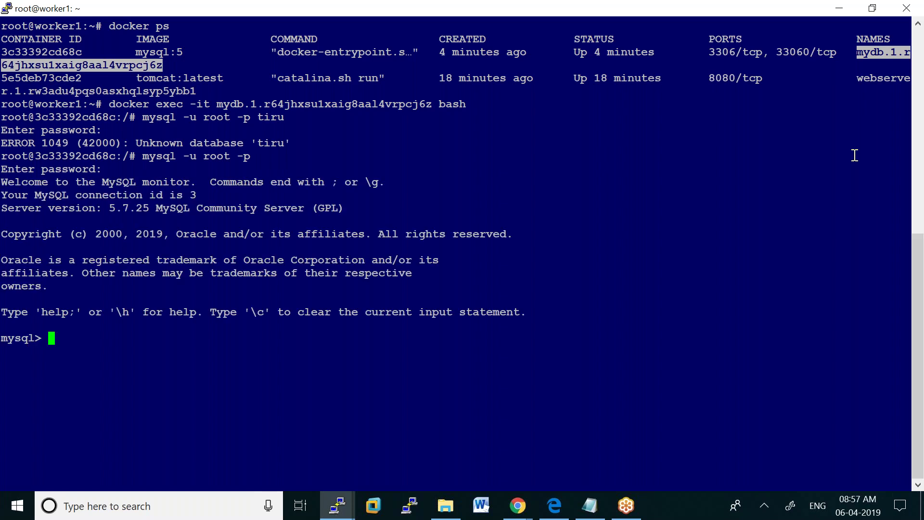
List the databases, create the ram database, and list again to confirm it
type("show databq")
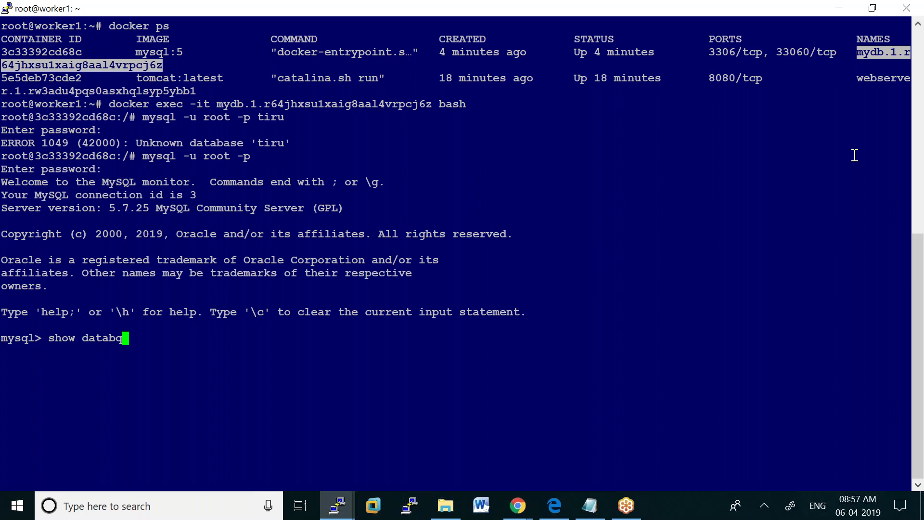
key("BackSpace")
type("ases;")
key("Return")
type("create database ram;")
key("Return")
key("Up")
key("Up")
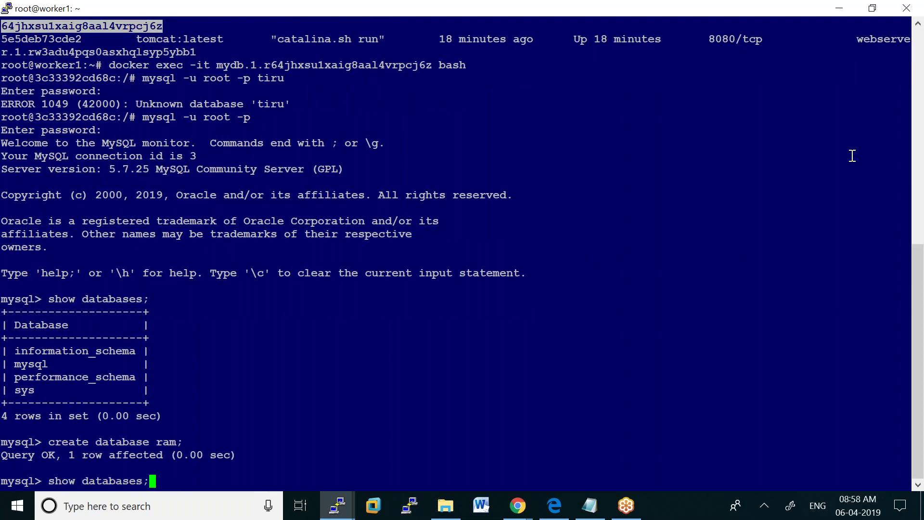
key("Return")
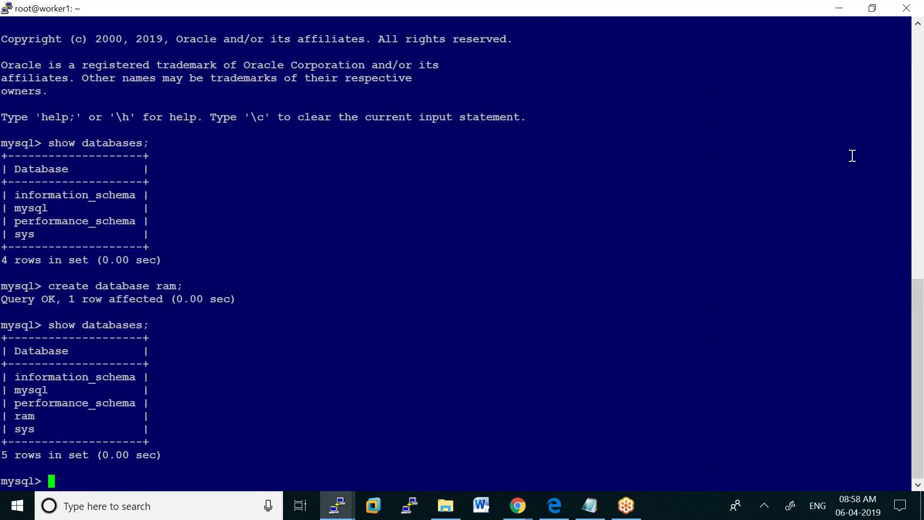
Switch to the ram database and confirm it has no tables
type("use ram;")
key("Return")
type("show ")
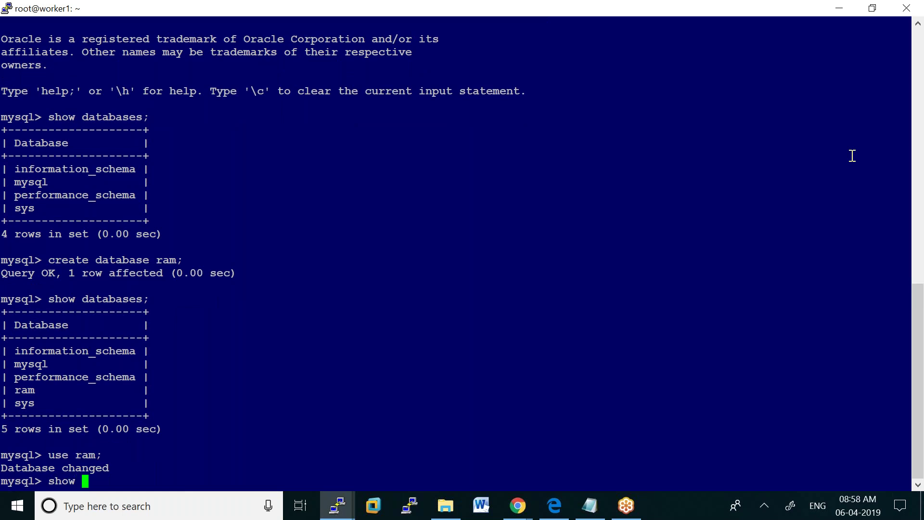
type("tables;")
key("Return")
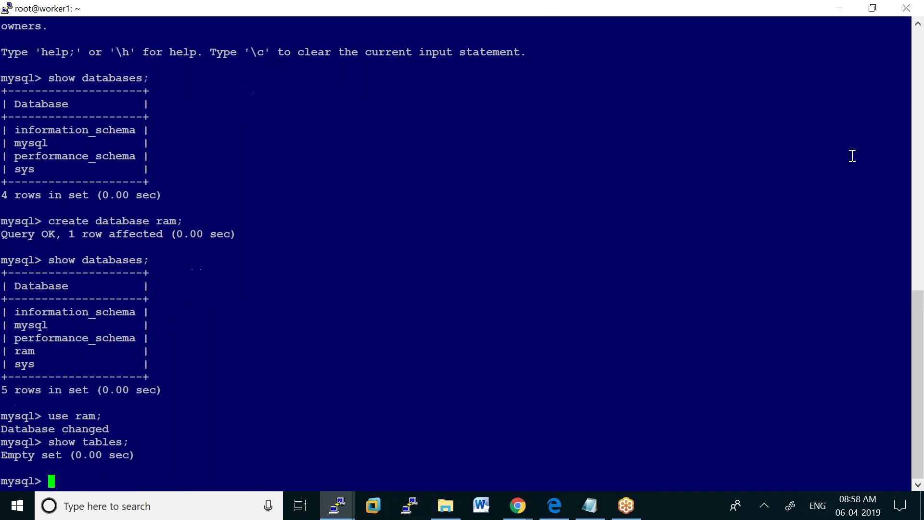
Create the emp table (eno int, ename varchar(10)) and attempt inserting row 1 'ram'
type("create table")
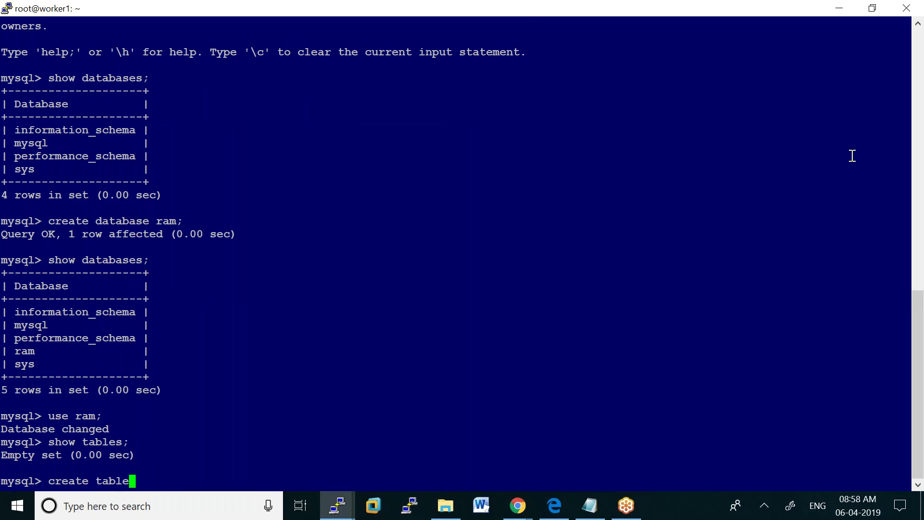
type(" emp(eno ")
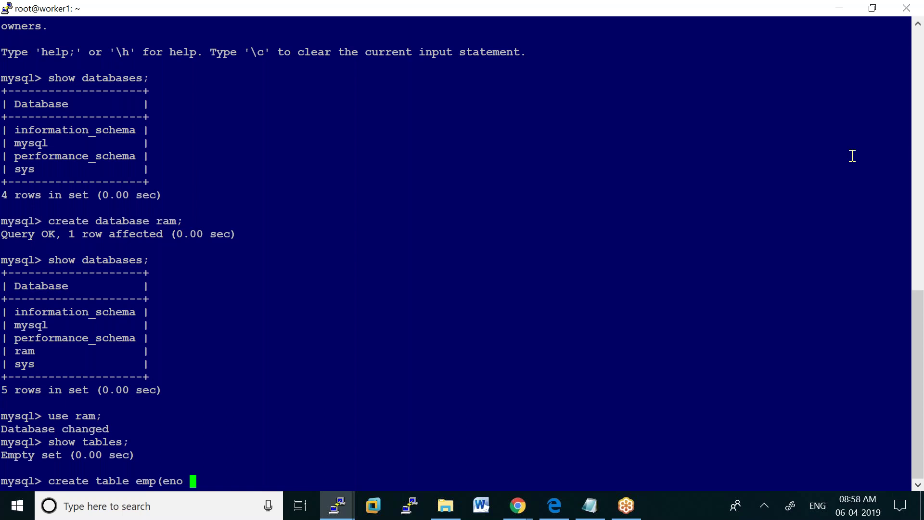
type("int,ename")
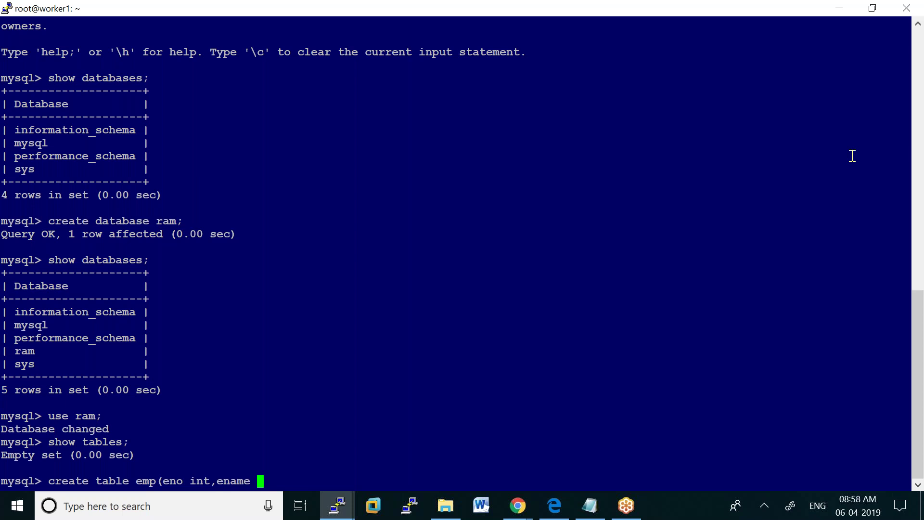
type(" varchar")
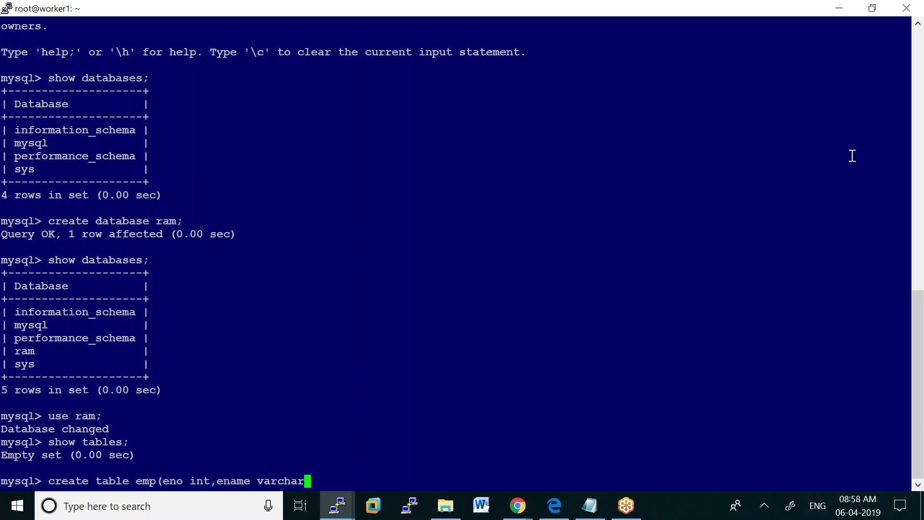
type("(10));")
key("Return")
type("insert inti")
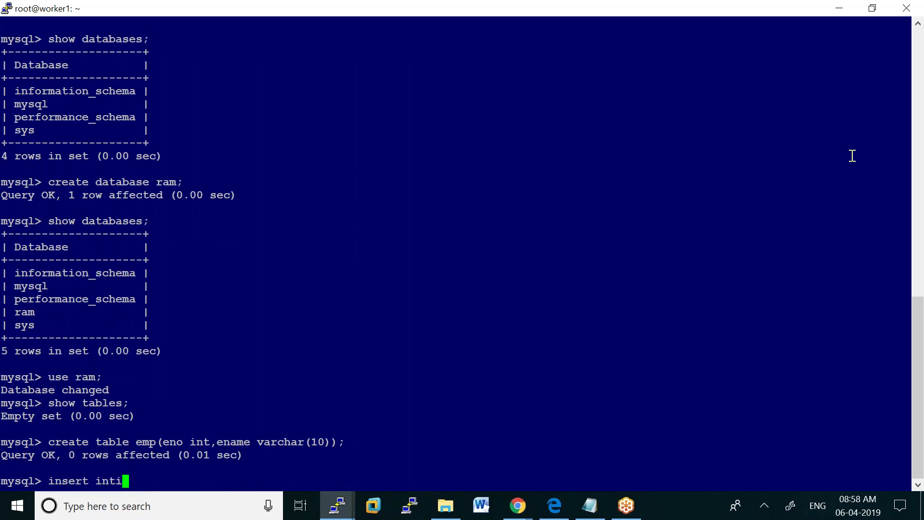
key("BackSpace")
type("o emp values")
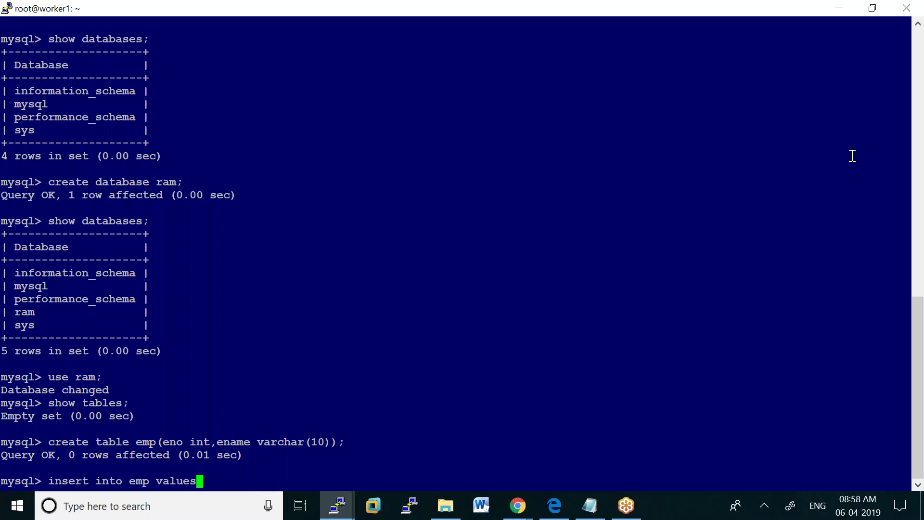
type("91,'")
type("rAMA")
key("BackSpace")
key("BackSpace")
key("BackSpace")
type("am');")
key("Return")
Fix the stray 9 in the insert and add row (1,'ram')
key("Up")
key("Left")
key("Left")
key("Left")
key("Left")
key("Left")
key("Left")
key("Left")
key("Left")
key("Left")
key("Left")
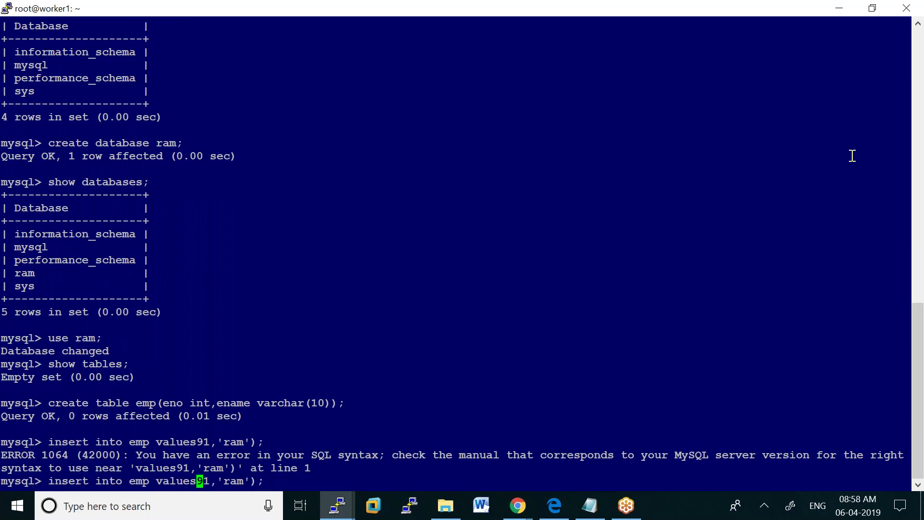
key("Delete")
type("(")
key("Return")
Insert row (2,'arun') and display all emp rows with 'select * from emp;'
key("Up")
key("BackSpace")
key("BackSpace")
key("BackSpace")
key("BackSpace")
key("BackSpace")
key("BackSpace")
key("BackSpace")
key("BackSpace")
key("BackSpace")
key("BackSpace")
key("BackSpace")
key("BackSpace")
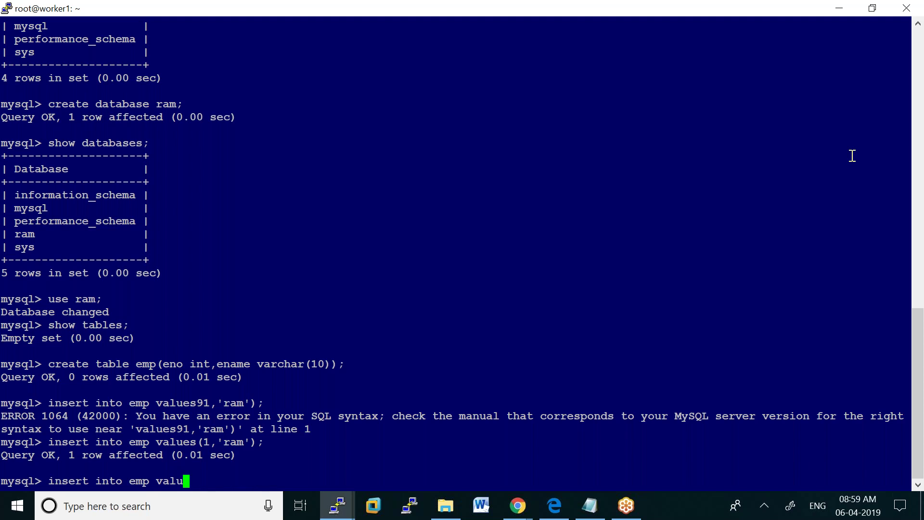
type("es")
key("BackSpace")
type("(2,'arun")
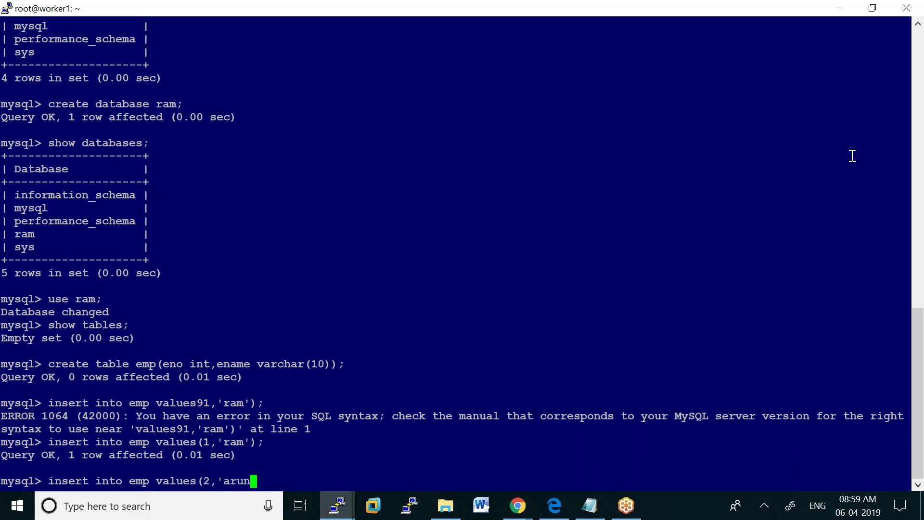
type("');")
key("Return")
type("select * from emp;")
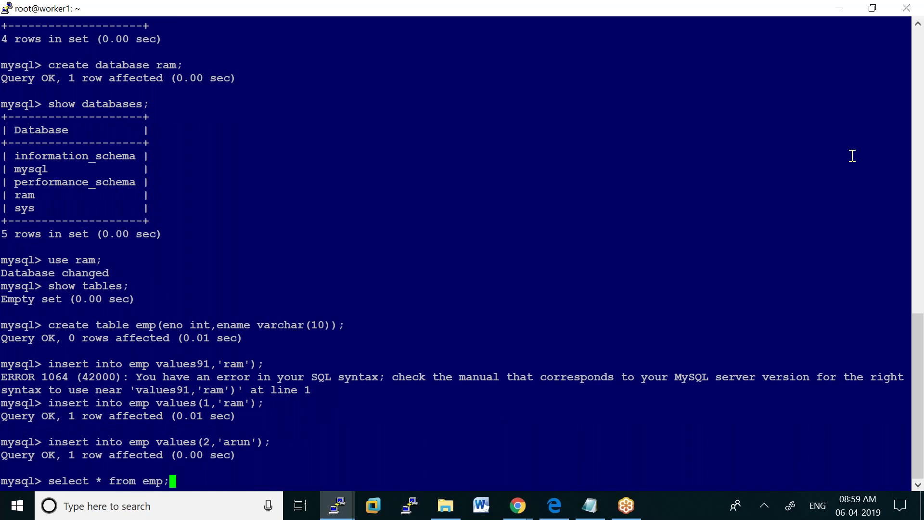
key("Return")
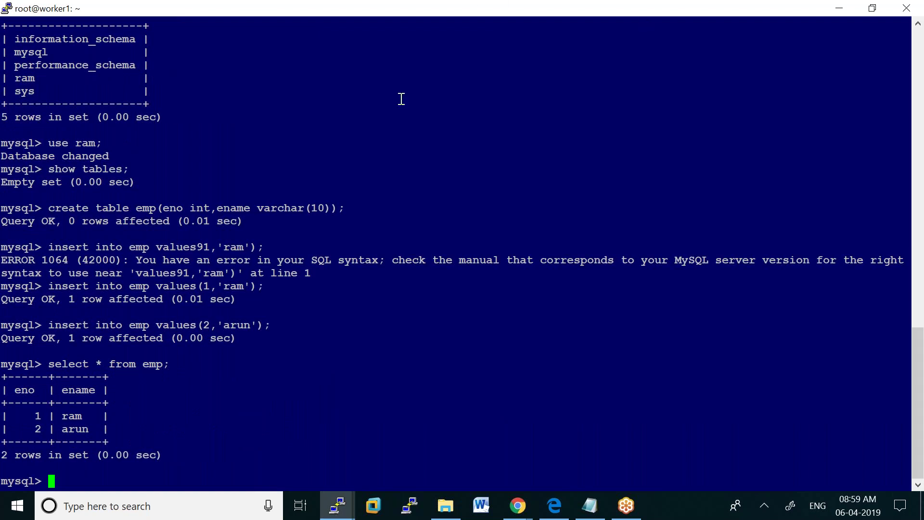
left_click(335, 510)
On worker2, open a bash shell in the mydb container with 'docker exec -it'
left_click(480, 459)
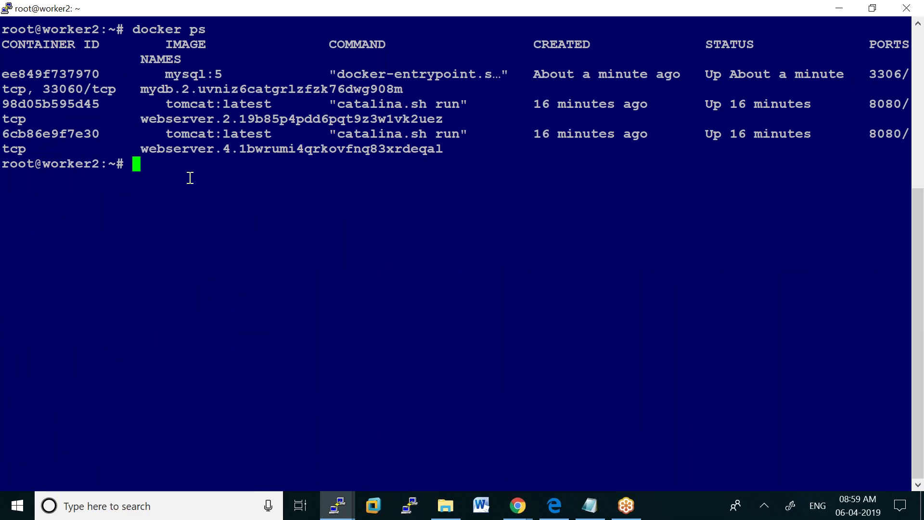
type("docker e")
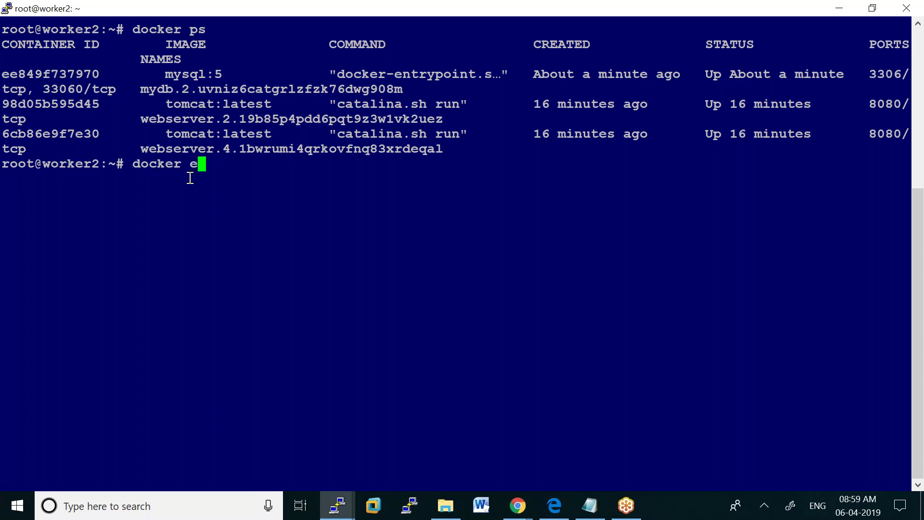
type("xec -it")
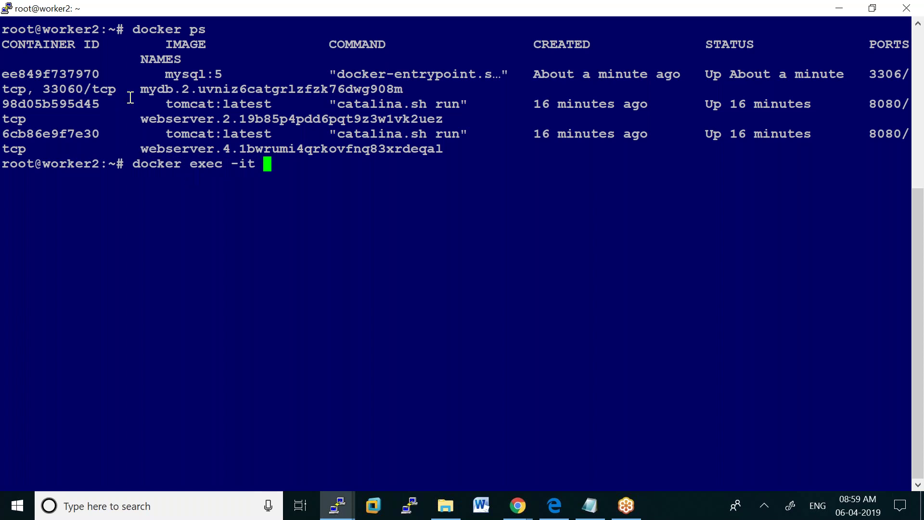
left_click_drag(144, 89, 390, 94)
right_click(389, 92)
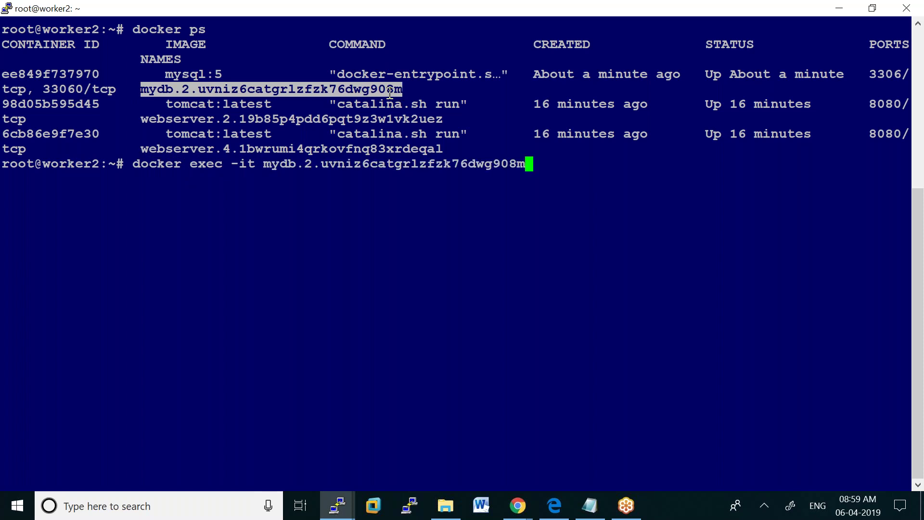
type("bash")
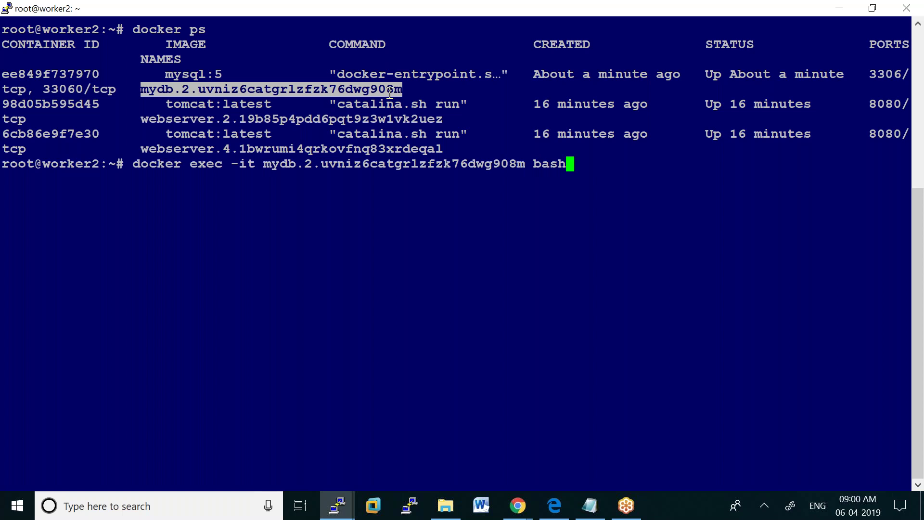
key("Return")
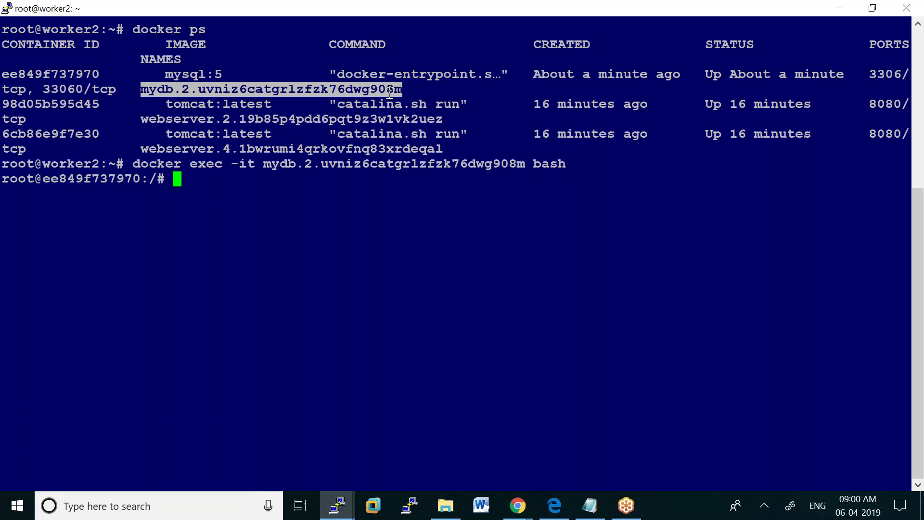
Log in to MySQL as root and run 'show databases;', showing four databases without ram
type("mysql -u ")
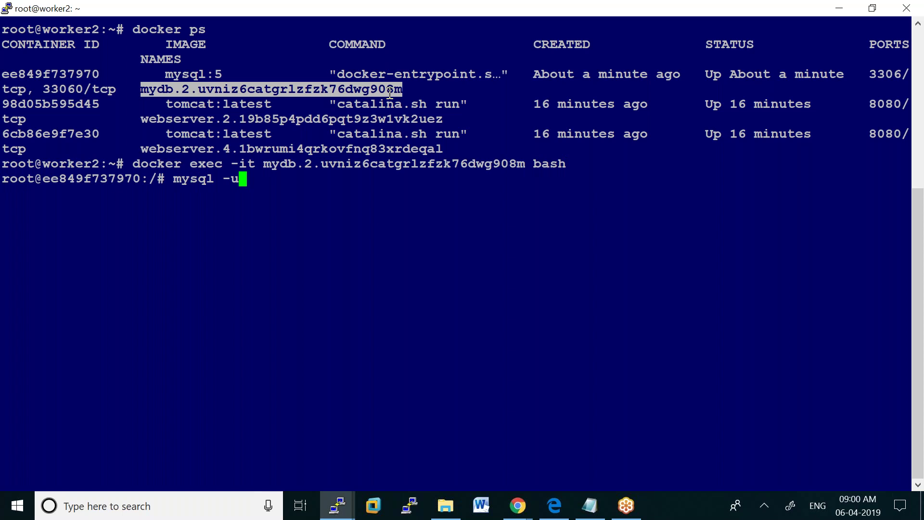
type("root -p")
key("Return")
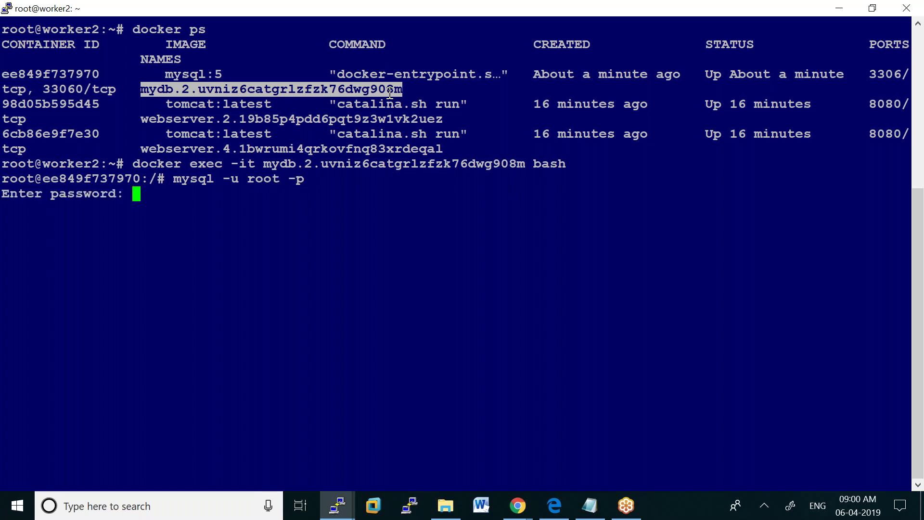
key("Return")
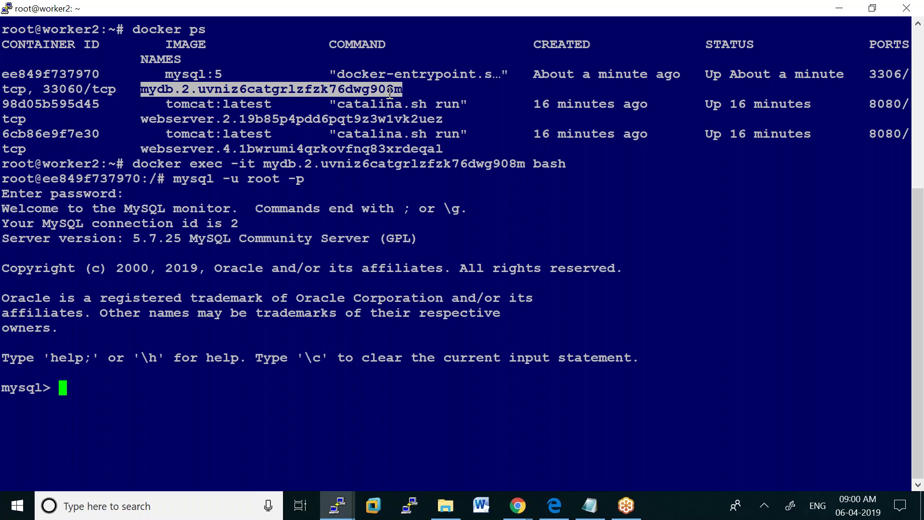
type("show databses")
key("BackSpace")
key("BackSpace")
key("BackSpace")
key("BackSpace")
type("bases;")
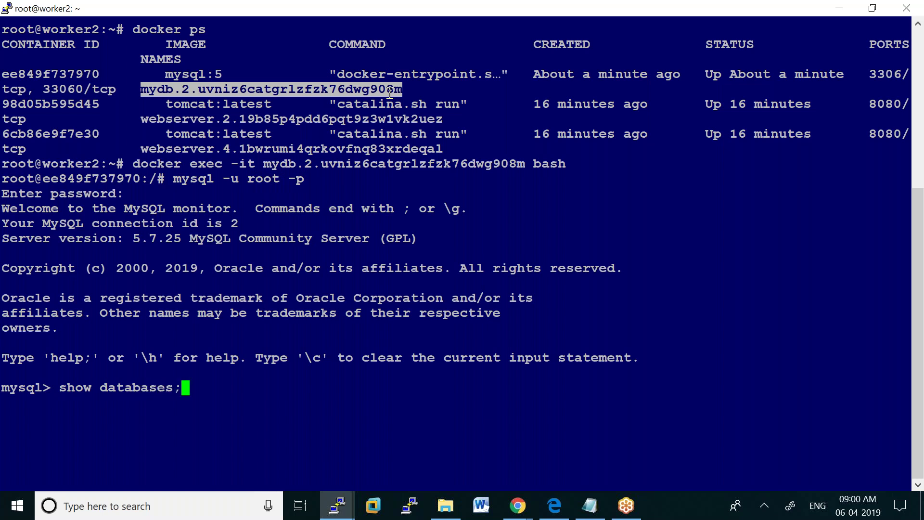
key("Return")
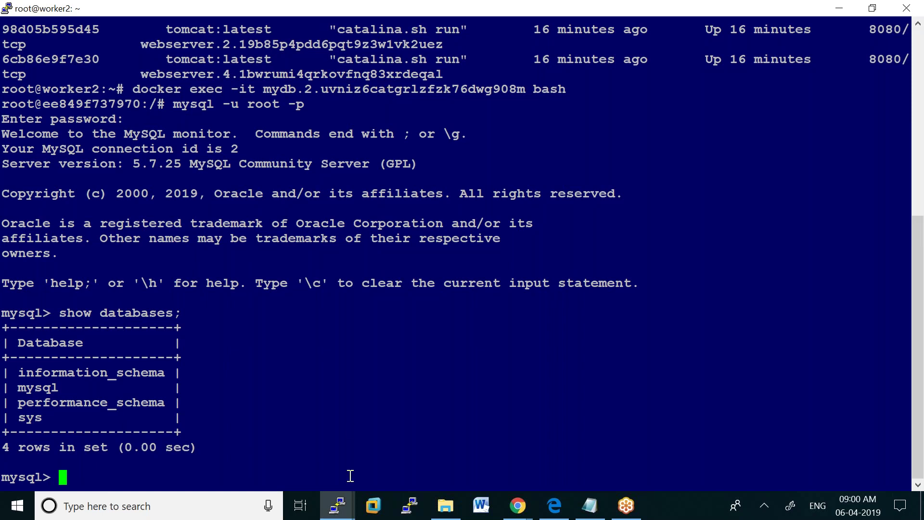
left_click(338, 511)
Back on worker1, run 'show databases;' to see five databases including ram
left_click(331, 475)
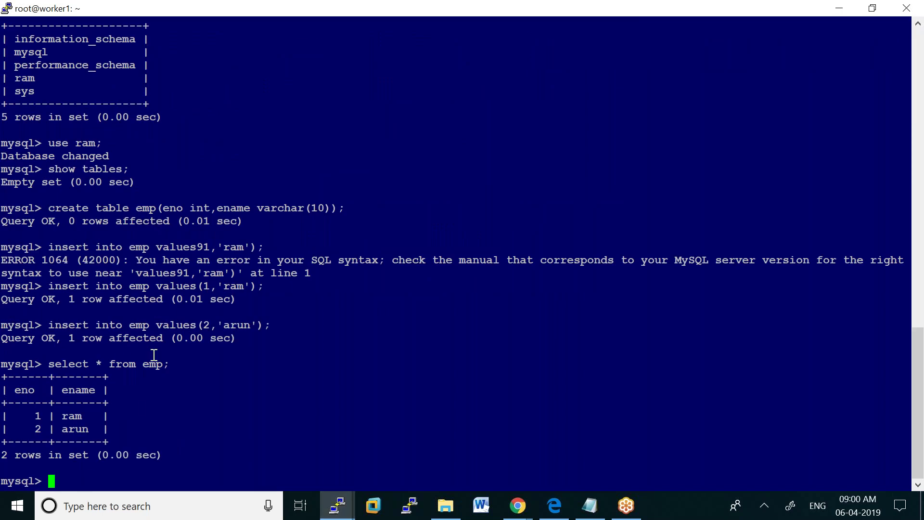
type("show databses")
key("BackSpace")
key("BackSpace")
key("BackSpace")
type("ases;")
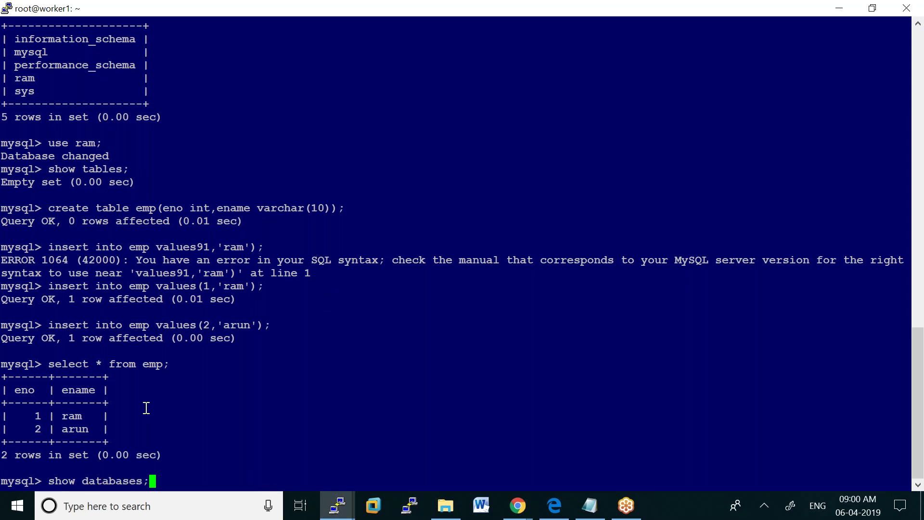
key("Return")
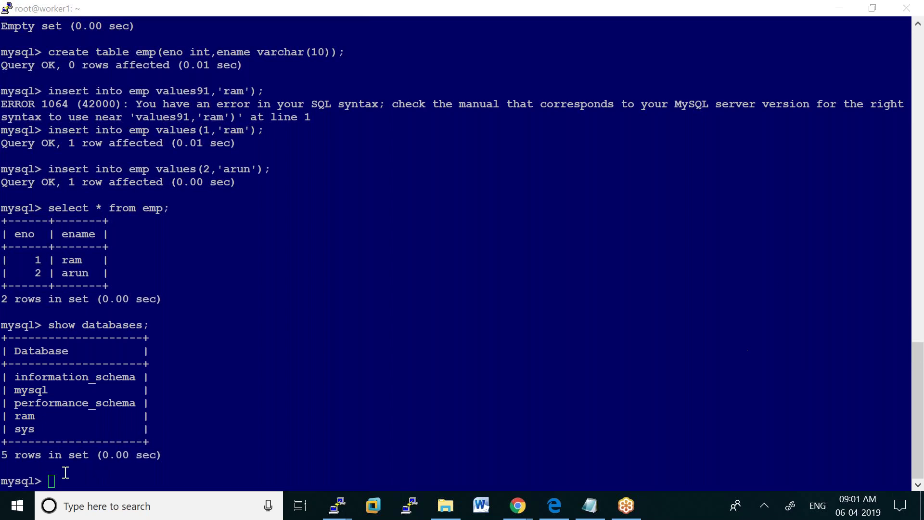
left_click(50, 481)
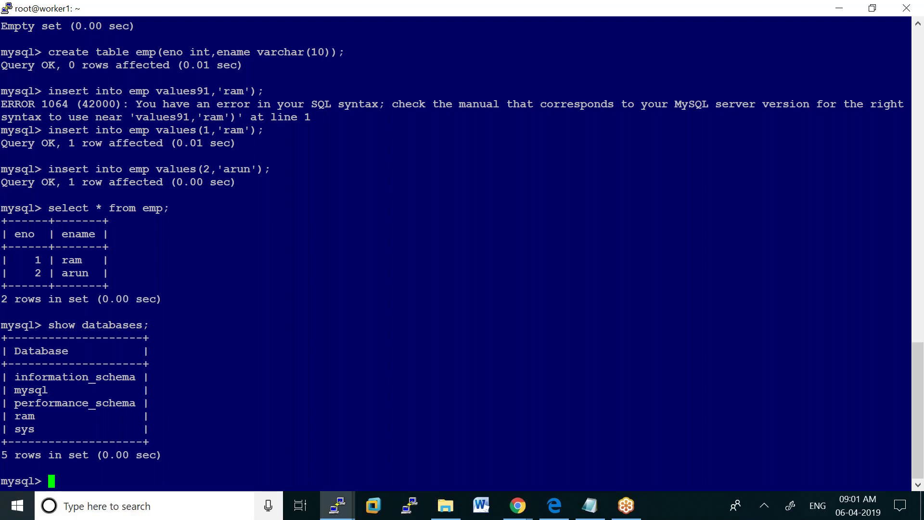
Add the line 'docker service create --name myapp -p 8080:8080 --replicas 3 httpd' to the notes
left_click(590, 514)
left_click(108, 412)
key("Return")
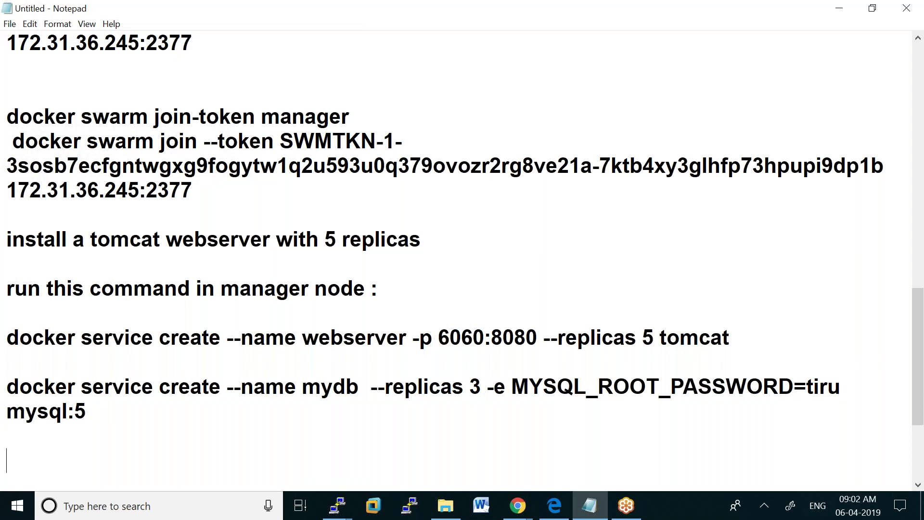
type("docker sertvice")
key("BackSpace")
type("=")
key("BackSpace")
key("BackSpace")
key("BackSpace")
key("BackSpace")
key("BackSpace")
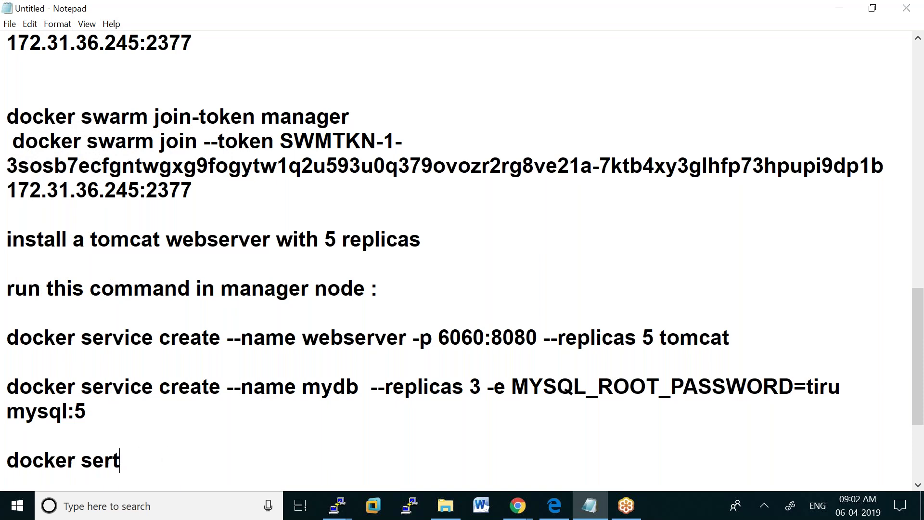
key("BackSpace")
type("vice create ")
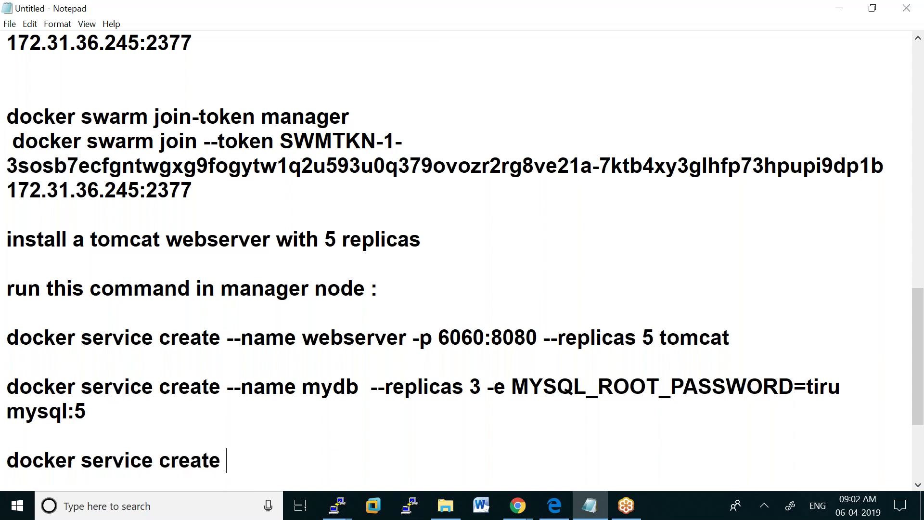
type("--name")
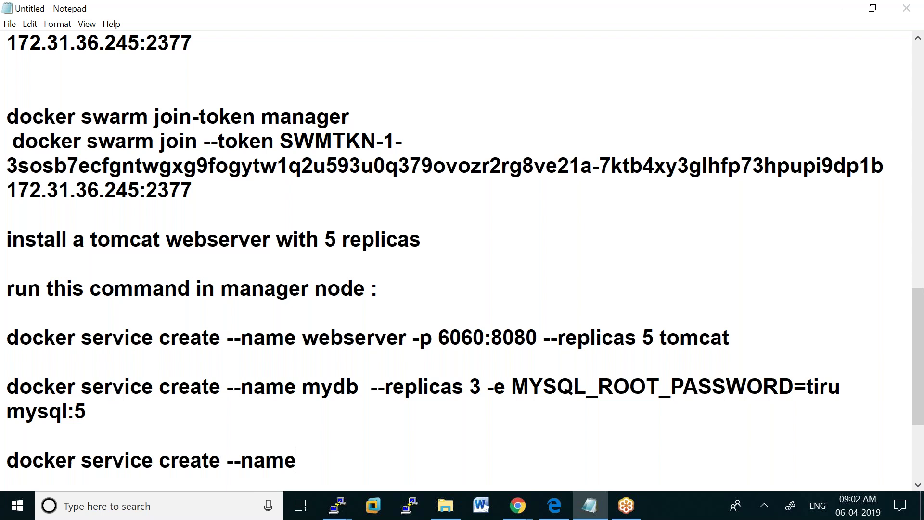
type(" myapp ")
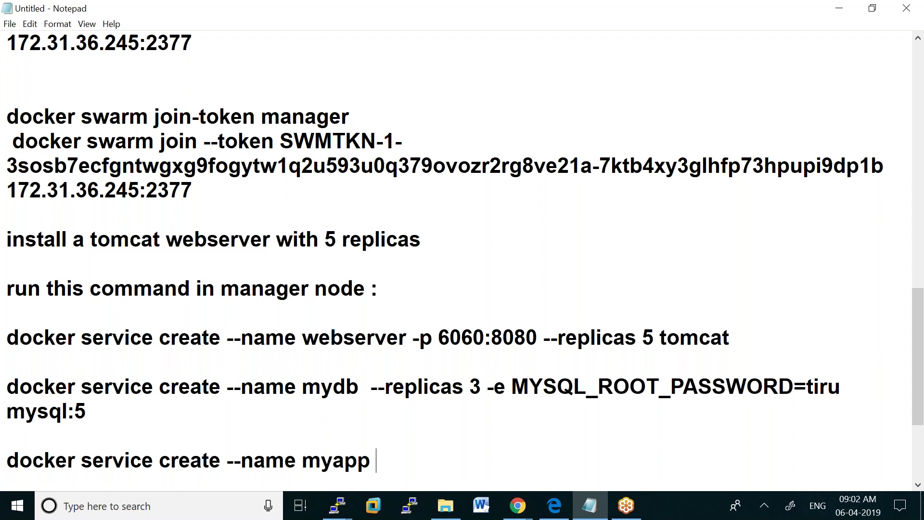
type("-p 8080:")
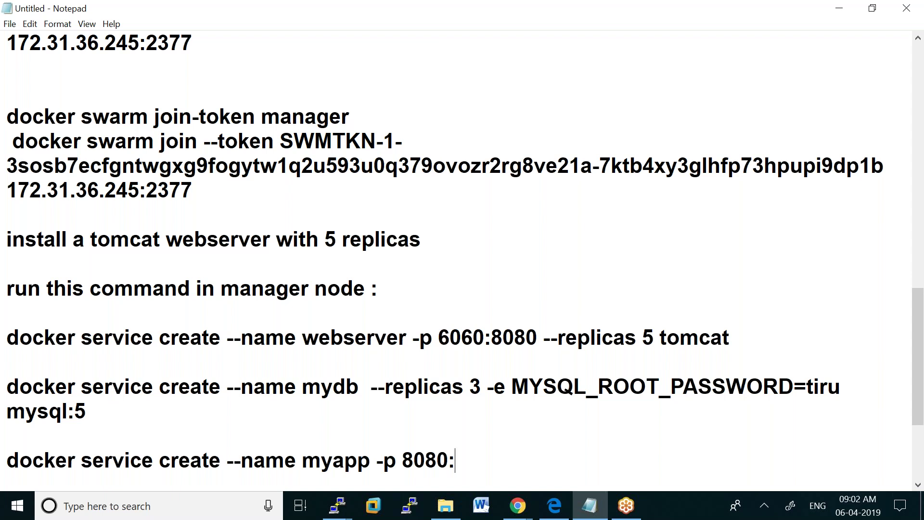
type("8080")
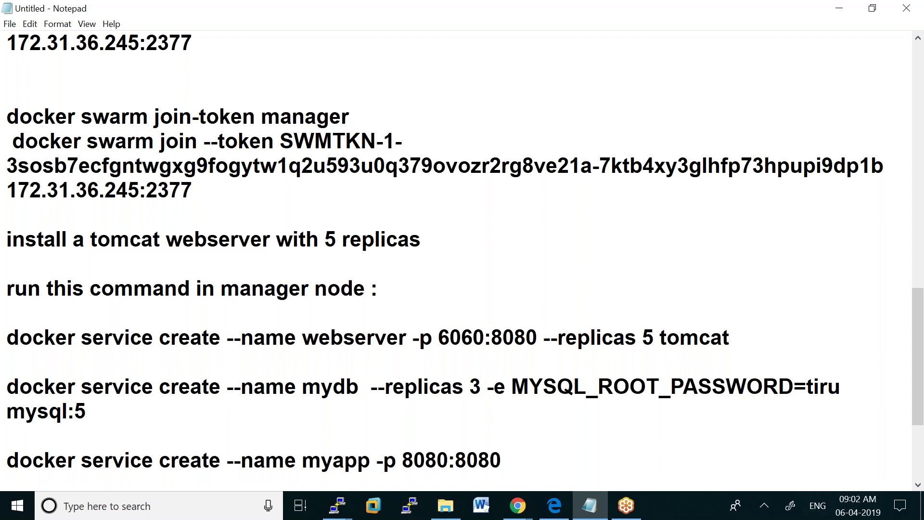
type(" --replicas ")
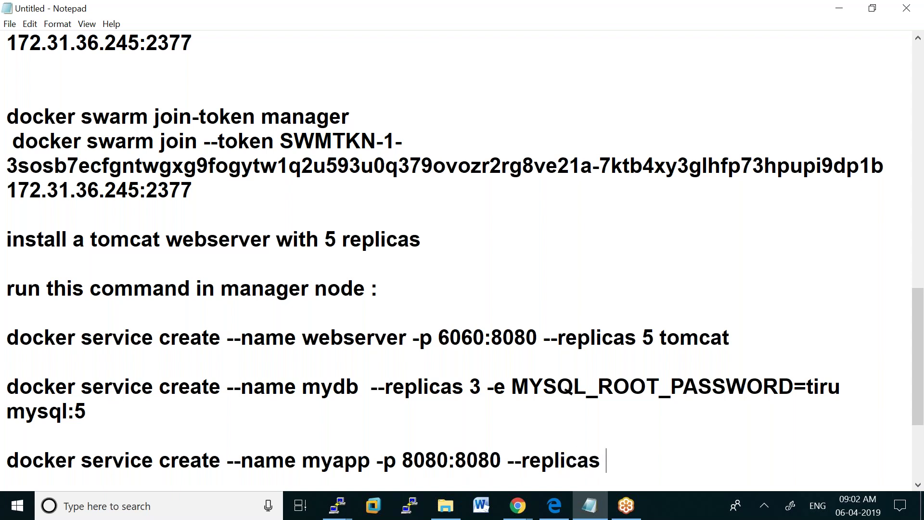
type("3 httpd")
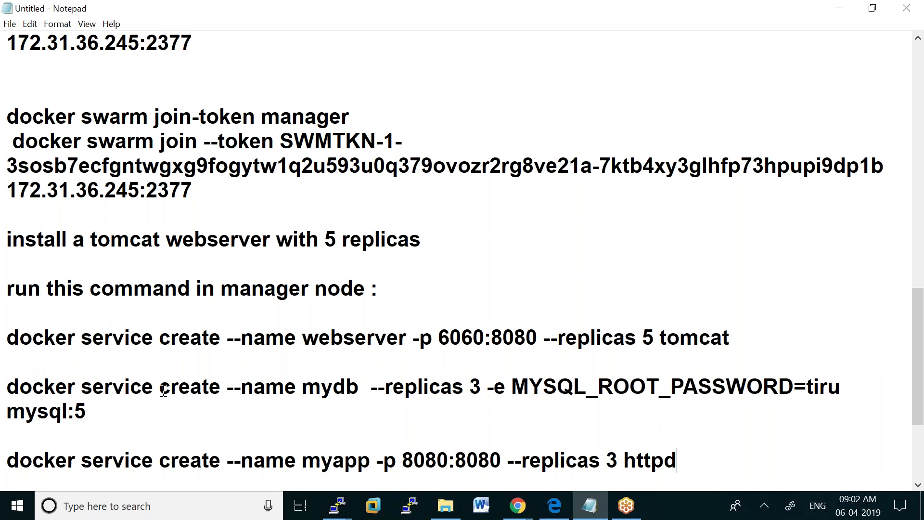
Select and copy the new myapp service command
double_click(9, 461)
left_click_drag(249, 463, 681, 457)
key("ctrl+c")
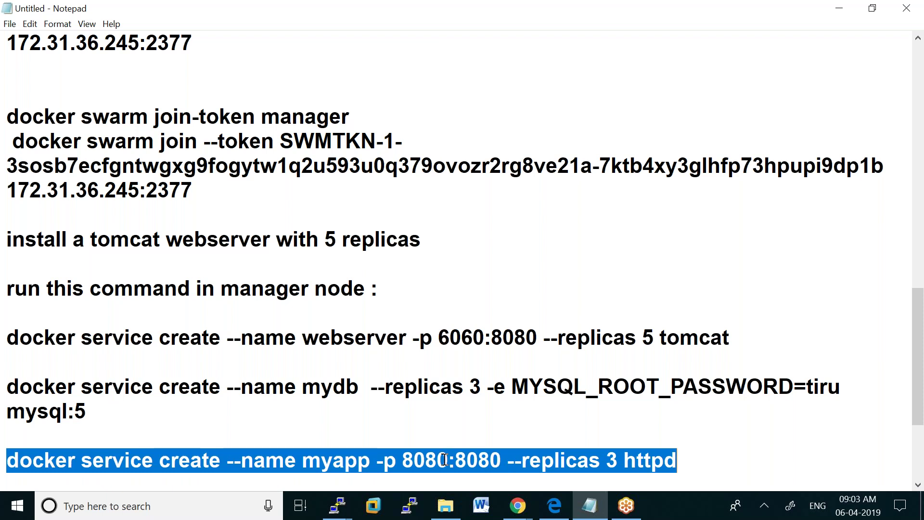
right_click(443, 458)
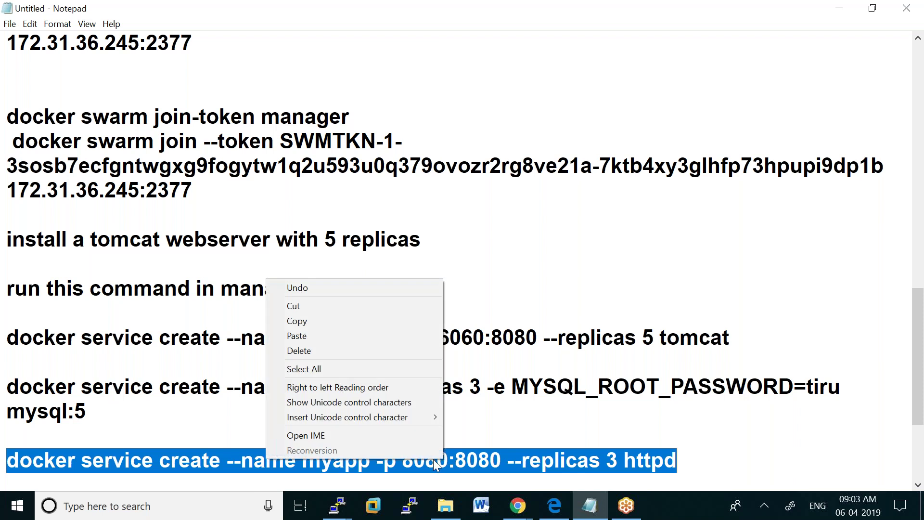
left_click(311, 322)
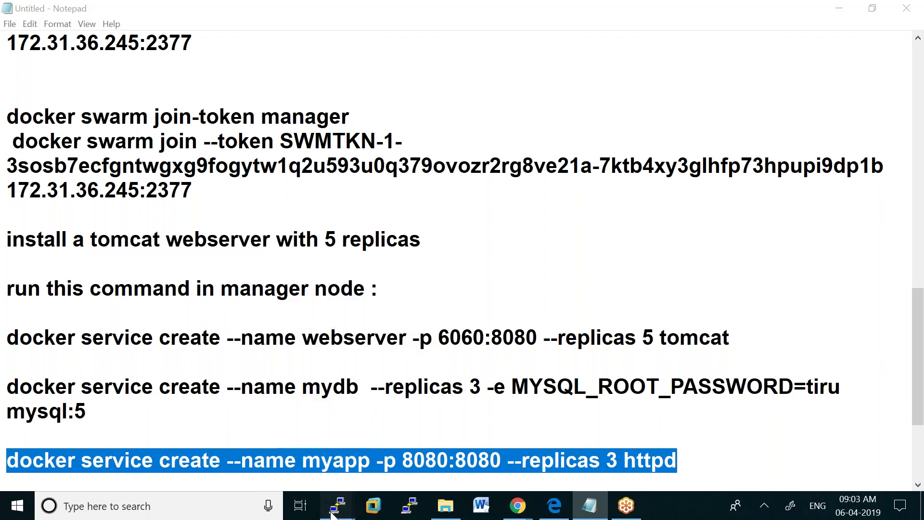
mouse_move(333, 511)
left_click(137, 423)
Paste and run the myapp service command on the manager, then run 'docker service ls'
right_click(98, 201)
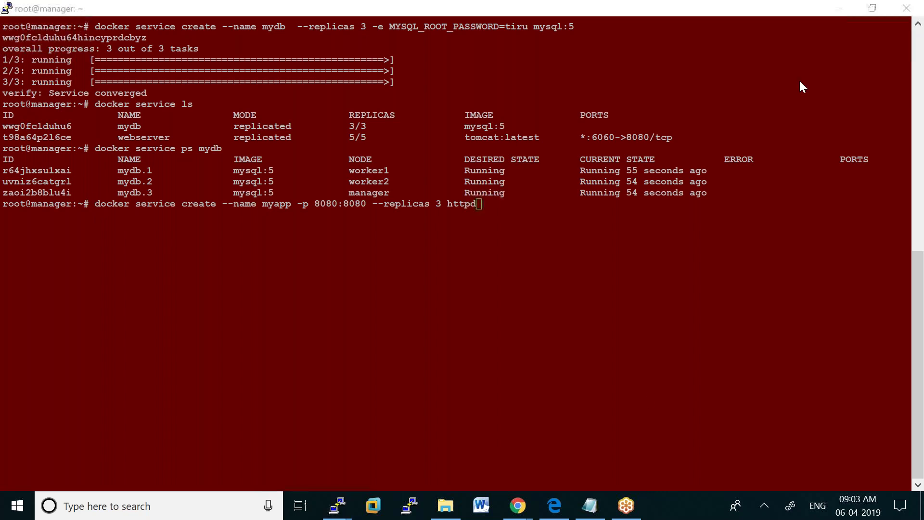
left_click(480, 198)
key("Return")
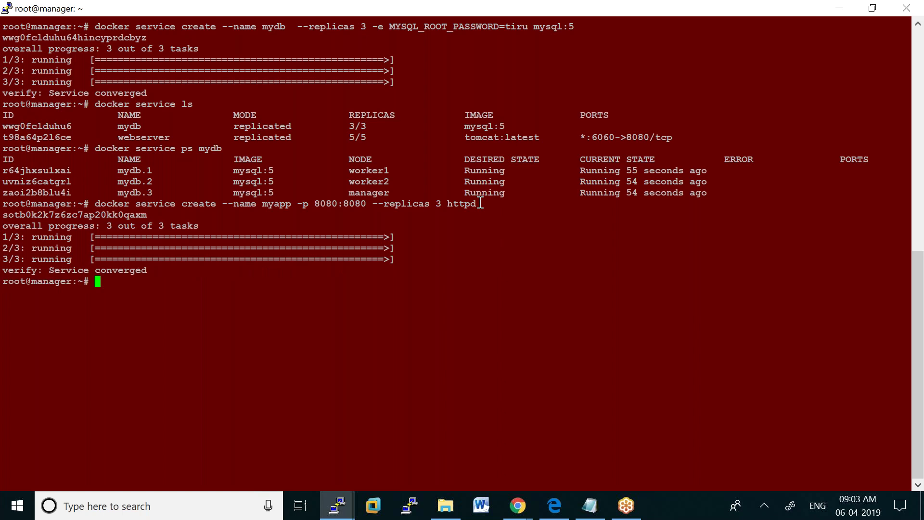
type("docker service ls")
key("Return")
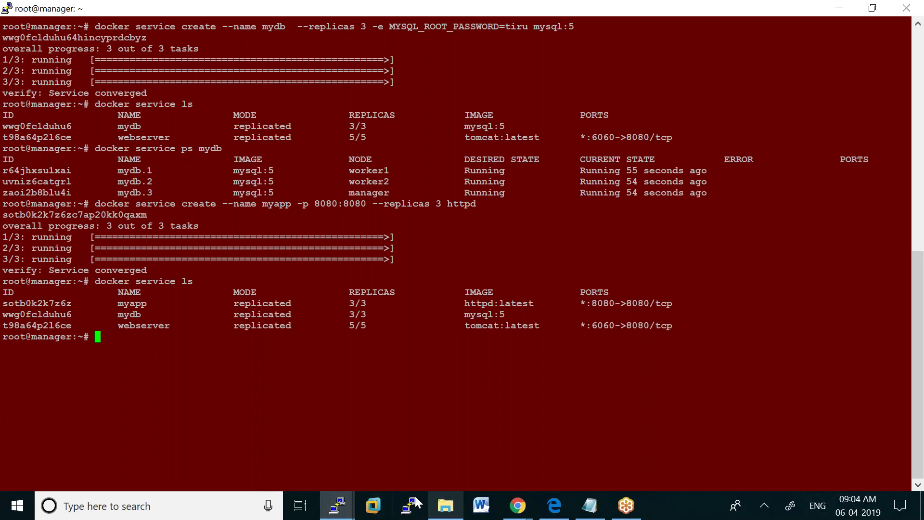
Run 'docker service ps myapp' to see its tasks on worker2, manager and worker1
left_click(519, 510)
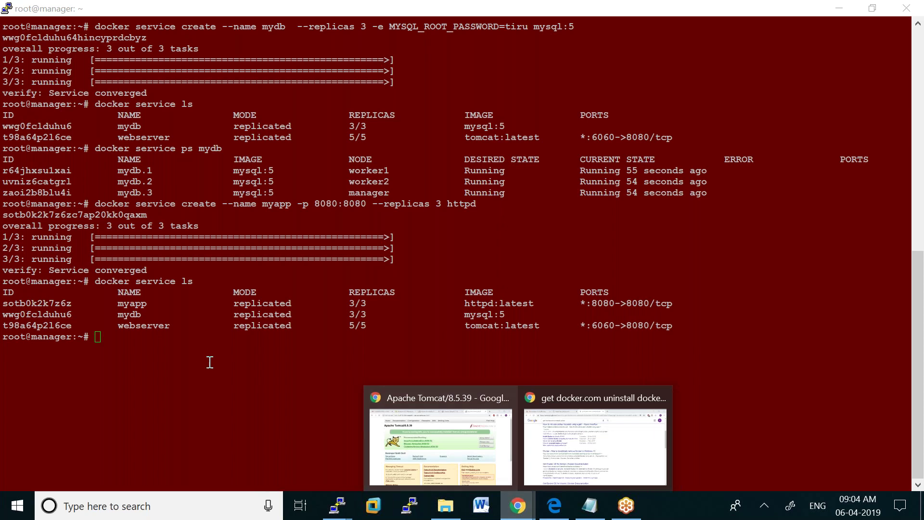
left_click(102, 340)
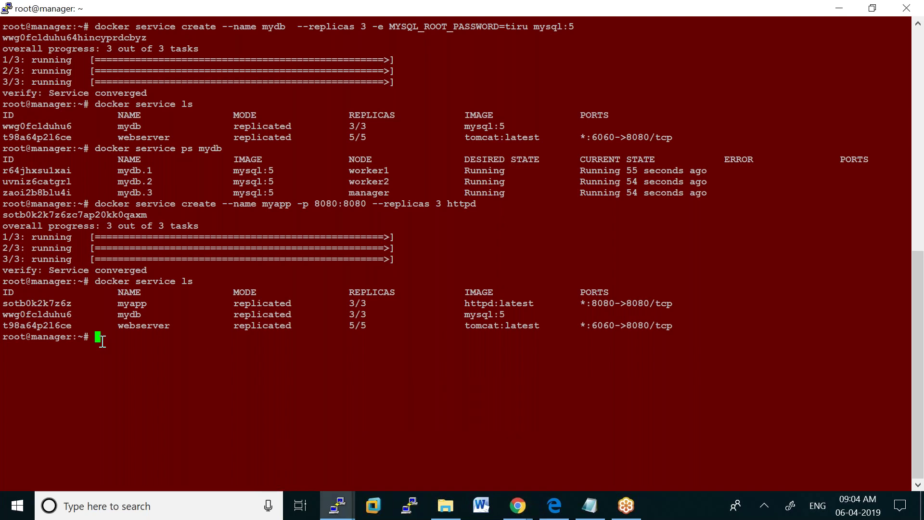
type("docker service ps ")
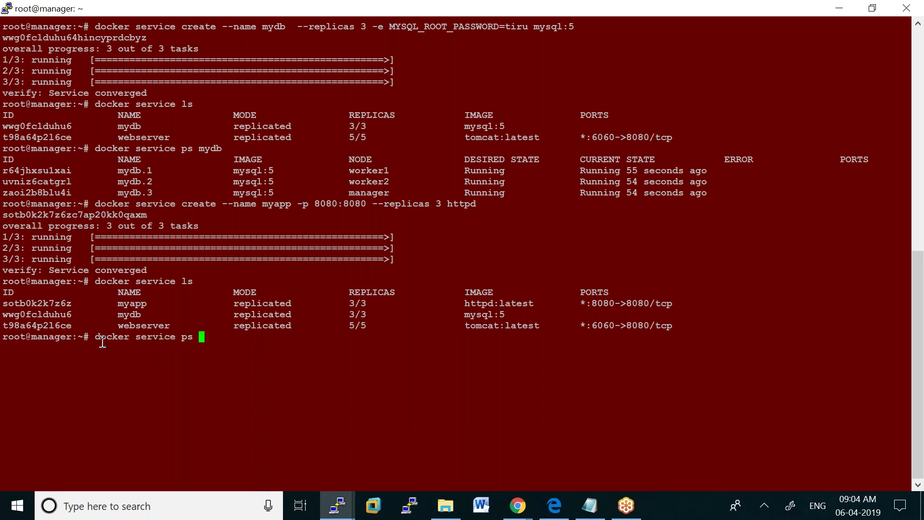
type("myapp")
key("Return")
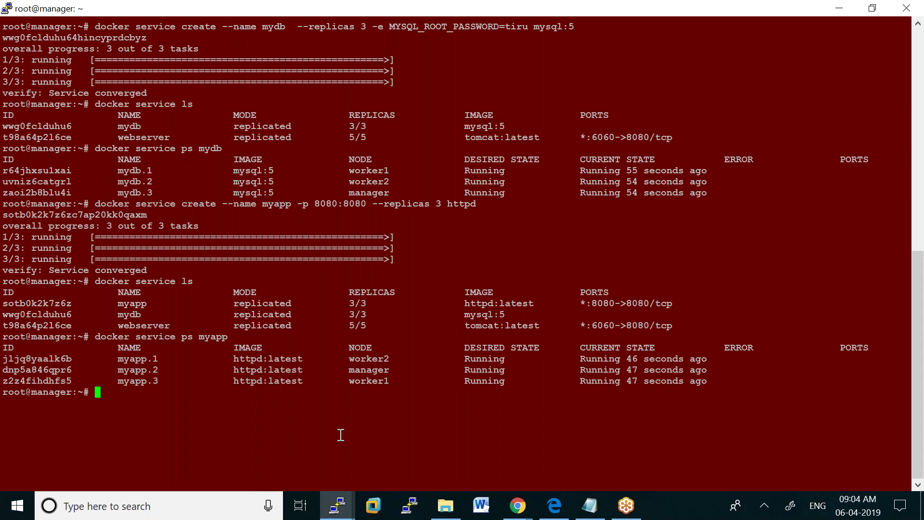
left_click(514, 509)
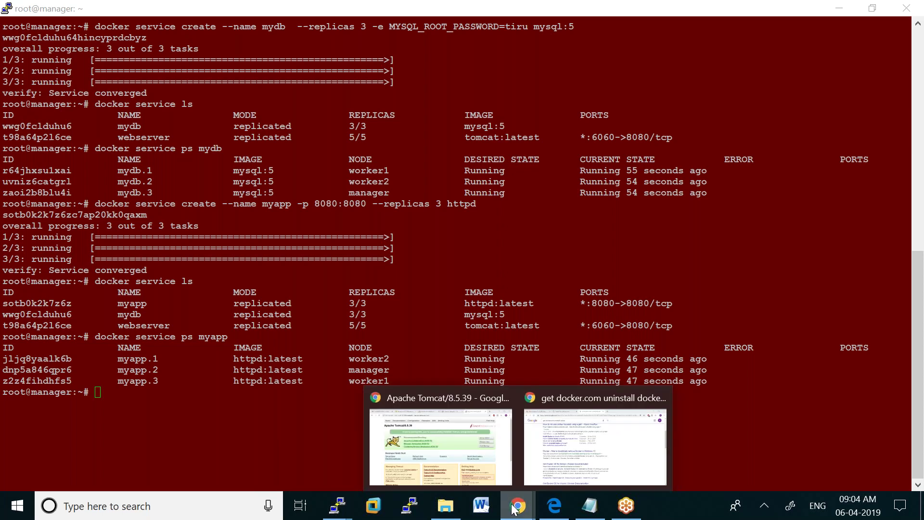
Copy WORKER2's public DNS hostname from the EC2 Instances page
left_click(438, 434)
left_click(226, 12)
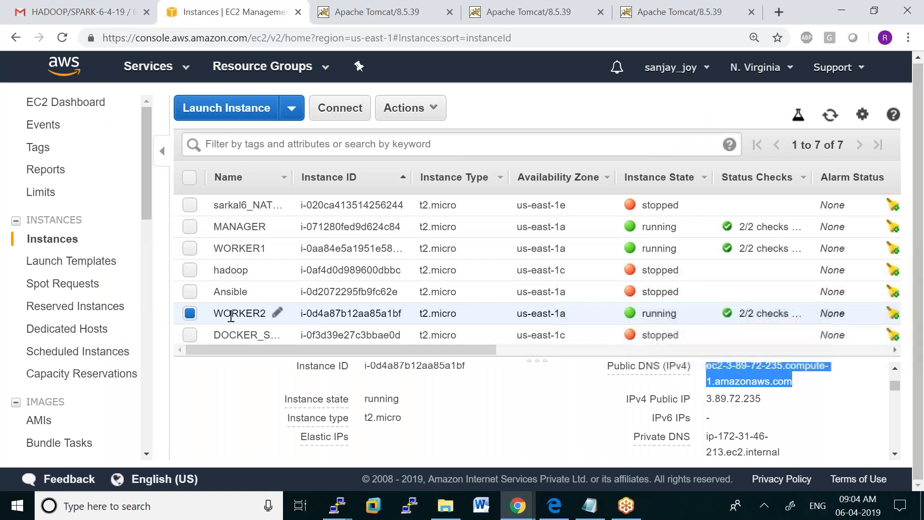
right_click(725, 380)
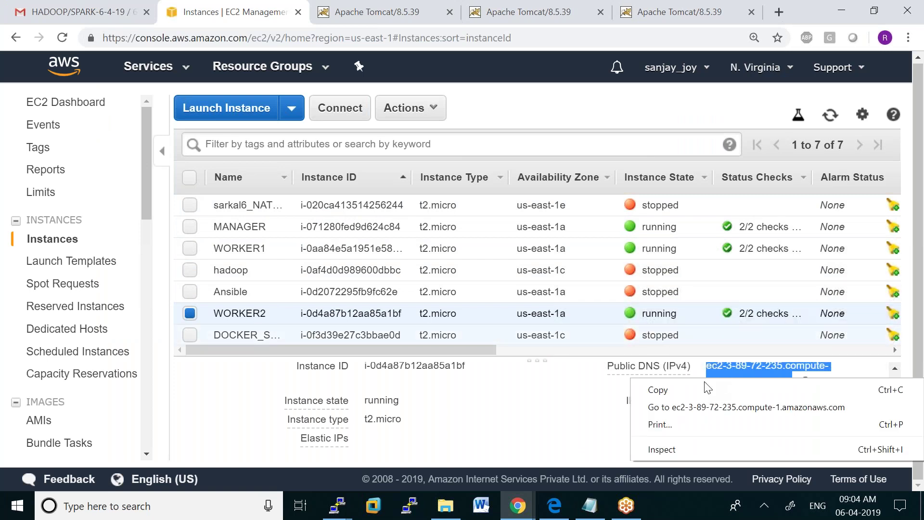
left_click(568, 392)
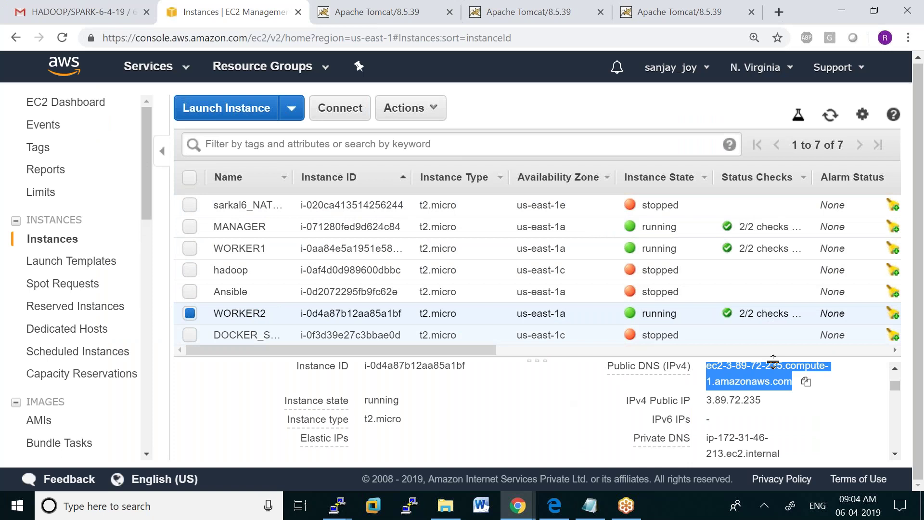
left_click(806, 381)
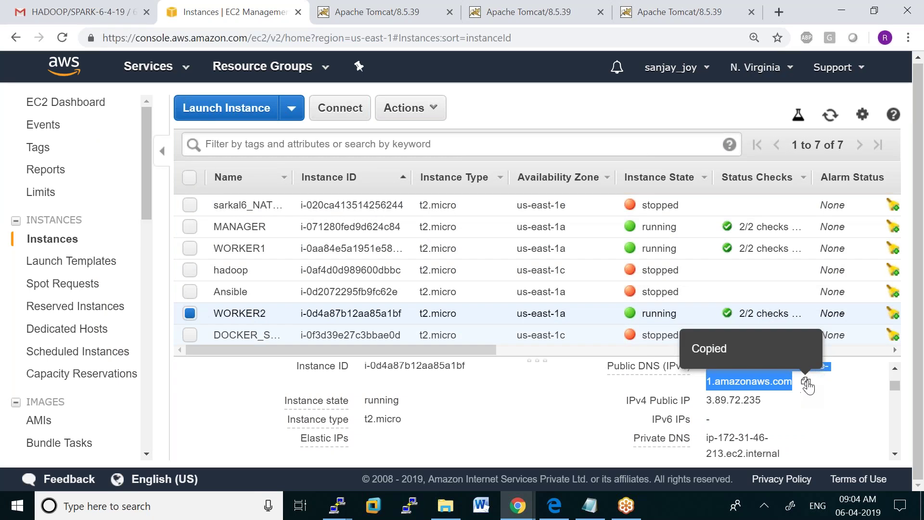
Load worker2's public DNS on port 8080 in a new Chrome tab; it gets ERR_CONNECTION_REFUSED
left_click(779, 13)
key("ctrl+v")
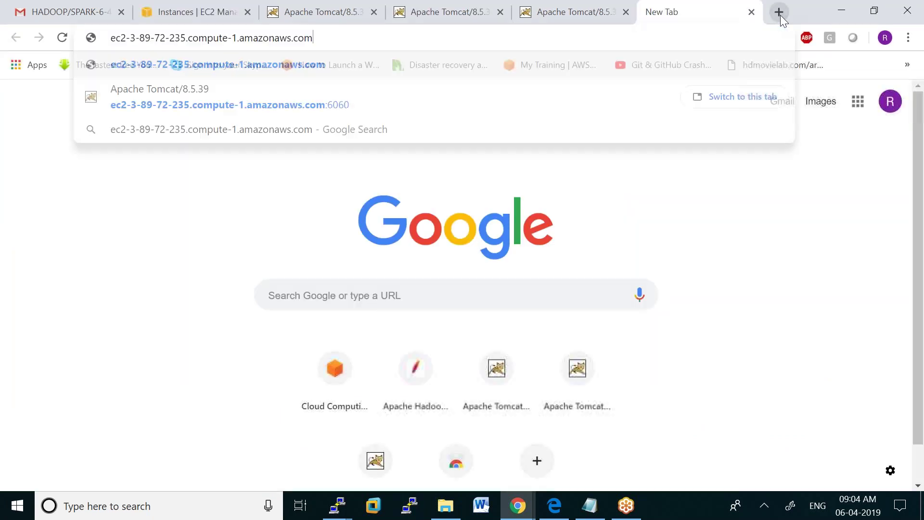
type(":8080")
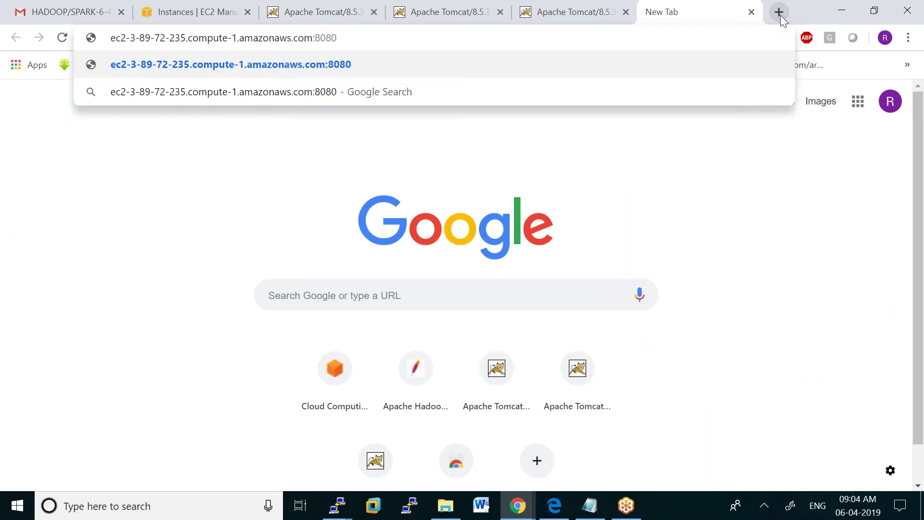
key("Return")
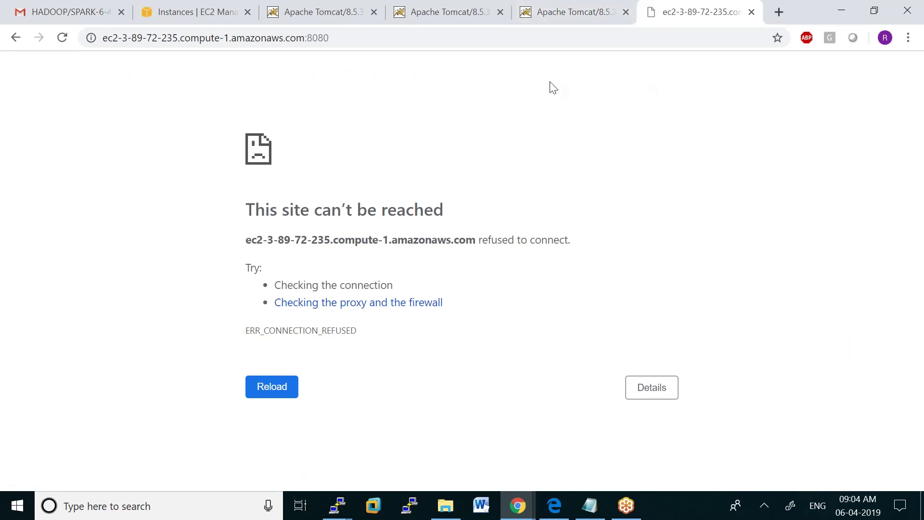
Retry the port 8080 address in Chrome, then check the manager terminal
left_click(336, 38)
key("Return")
left_click(337, 505)
left_click(213, 443)
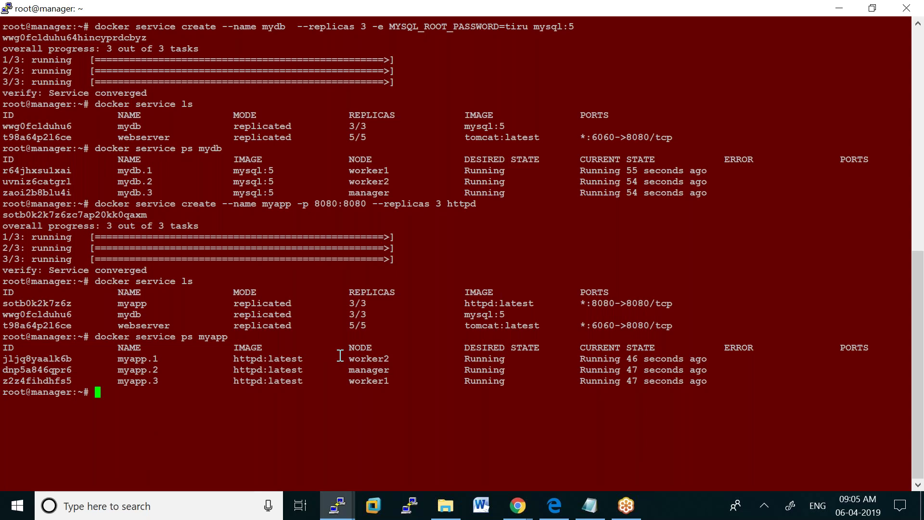
Check the worker1 MySQL terminal, then return to the refused port 8080 page in Chrome
mouse_move(335, 512)
left_click(325, 434)
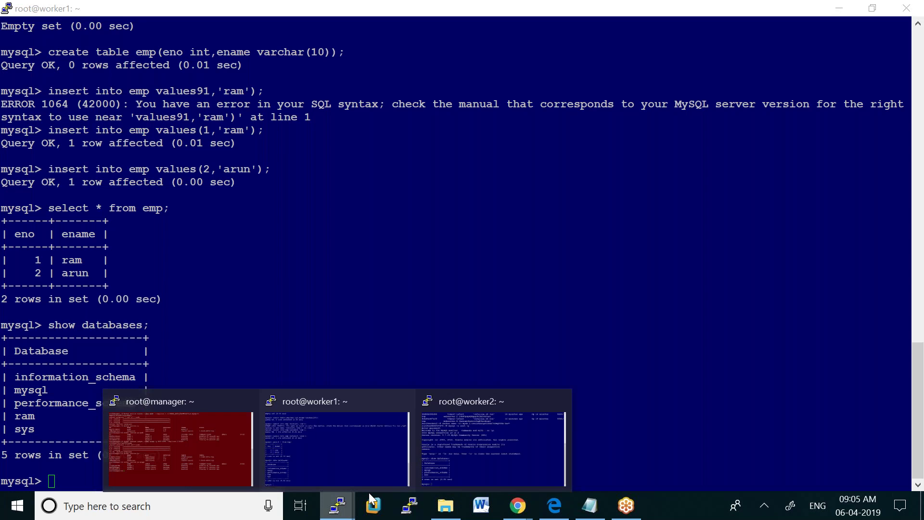
mouse_move(461, 457)
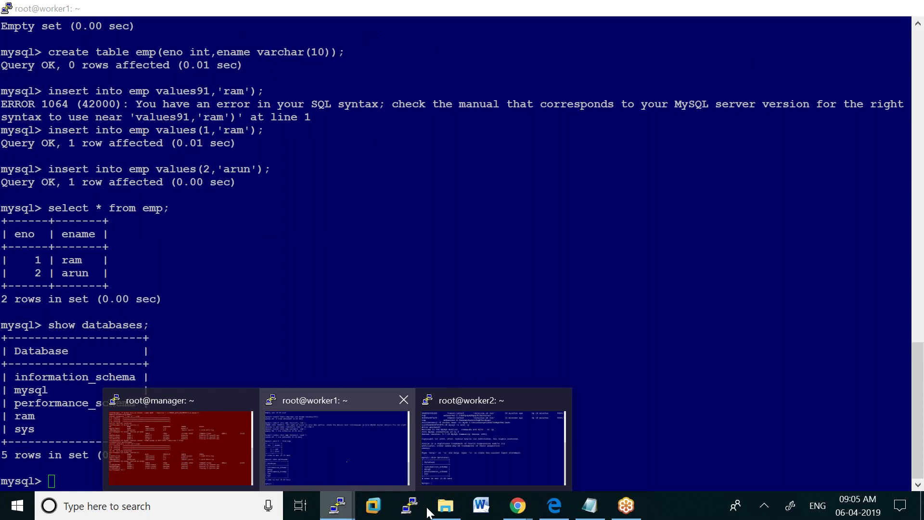
mouse_move(516, 511)
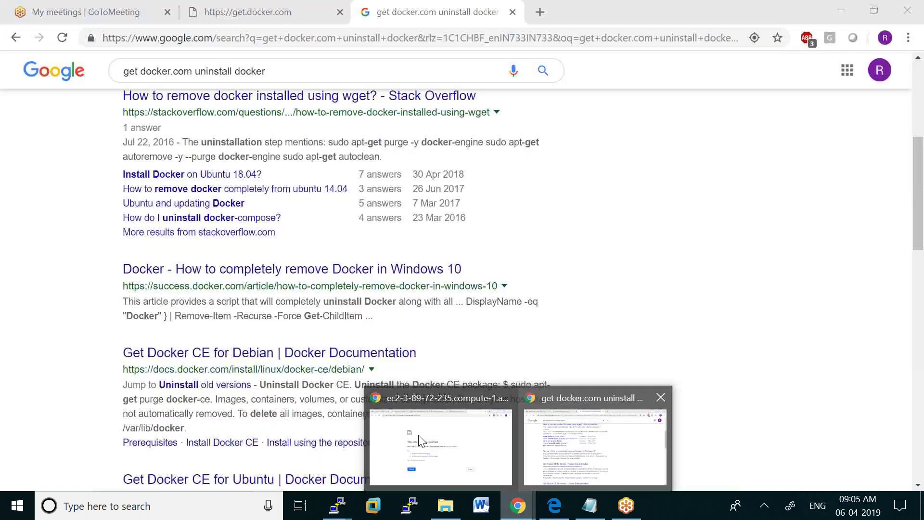
left_click(418, 435)
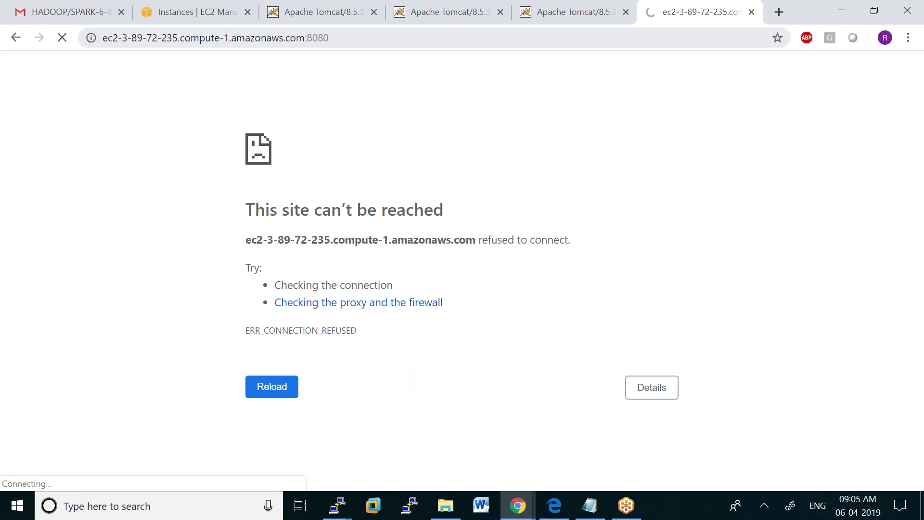
Open WORKER2's launch-wizard-61 security group from the instance details and view its inbound rules
left_click(180, 12)
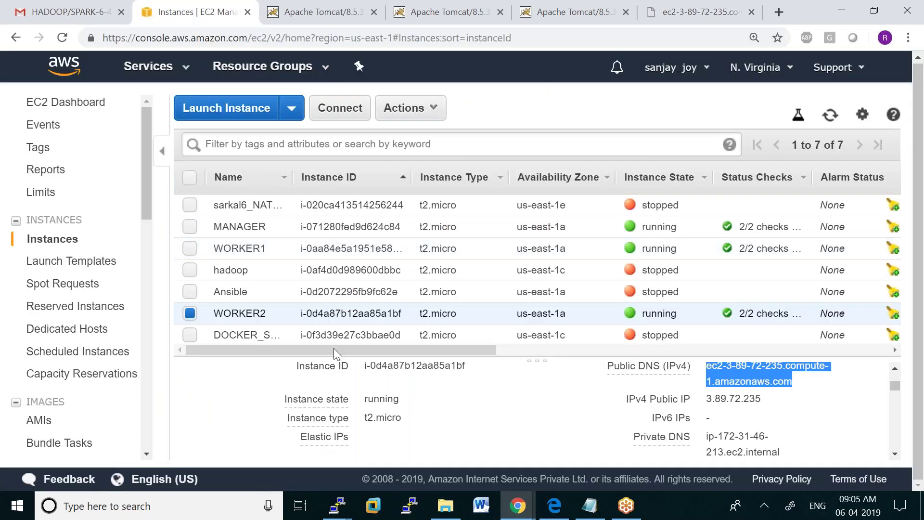
scroll(414, 433, "down", 2)
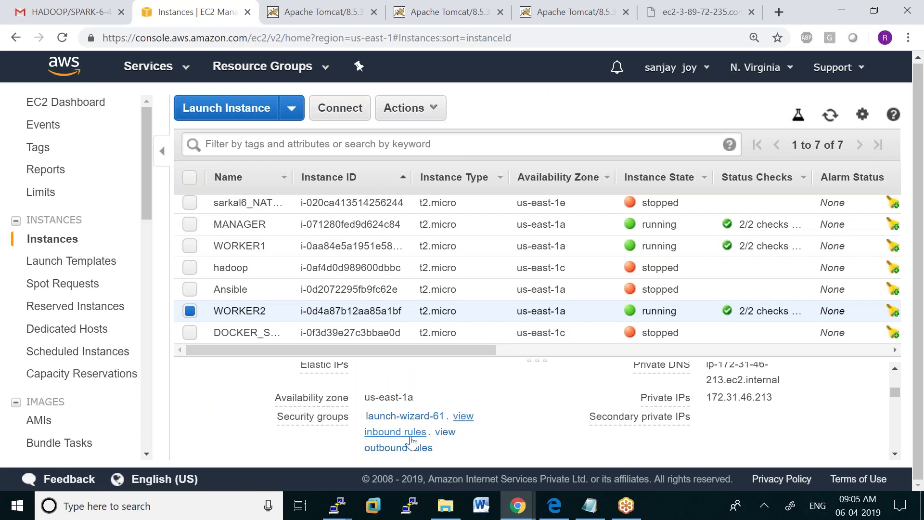
left_click(403, 433)
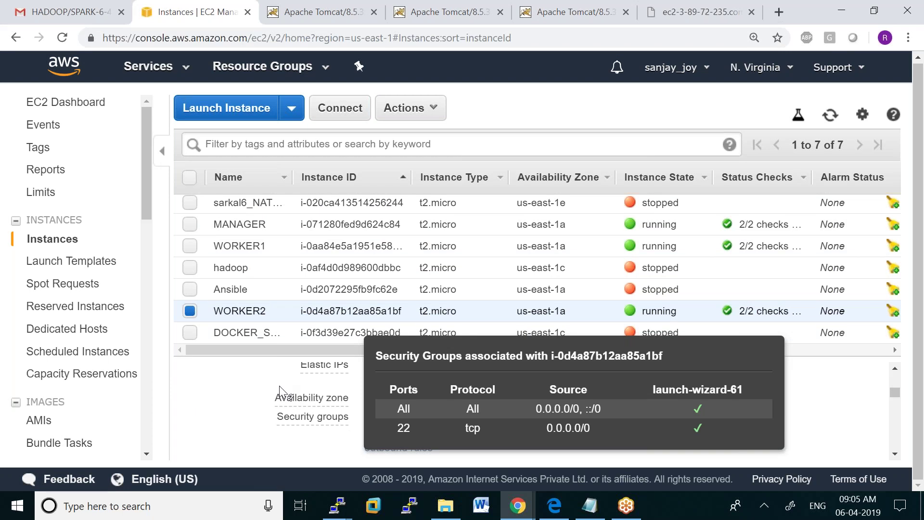
left_click(388, 418)
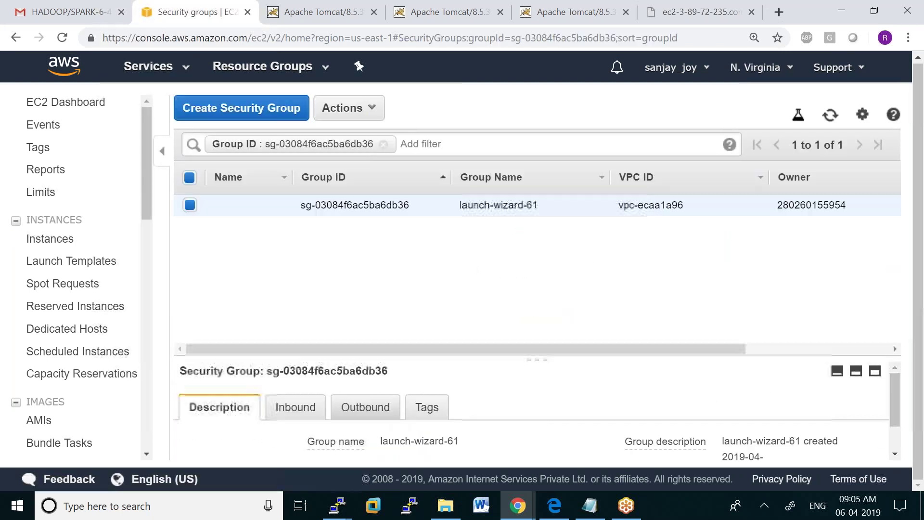
left_click(307, 409)
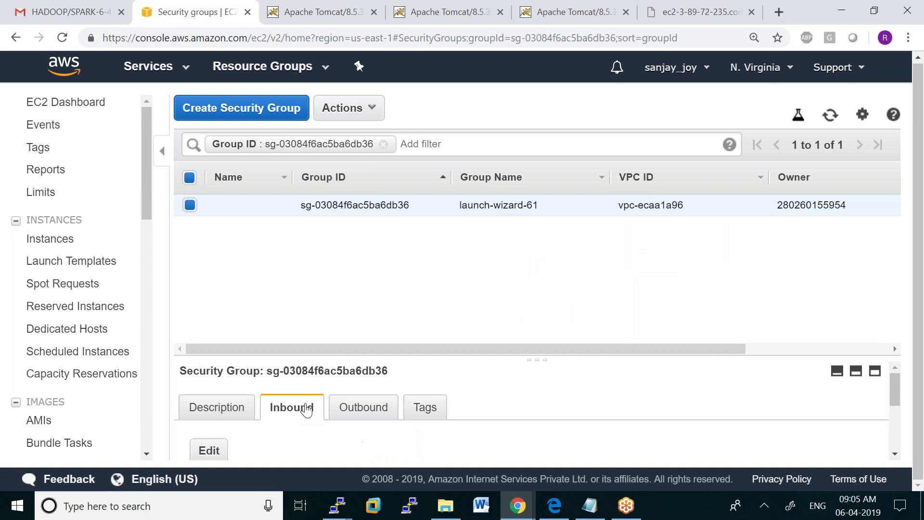
scroll(306, 409, "down", 3)
scroll(252, 391, "up", 2)
Add and save an inbound HTTP rule for TCP port 80 from Anywhere in launch-wizard-61
left_click(211, 395)
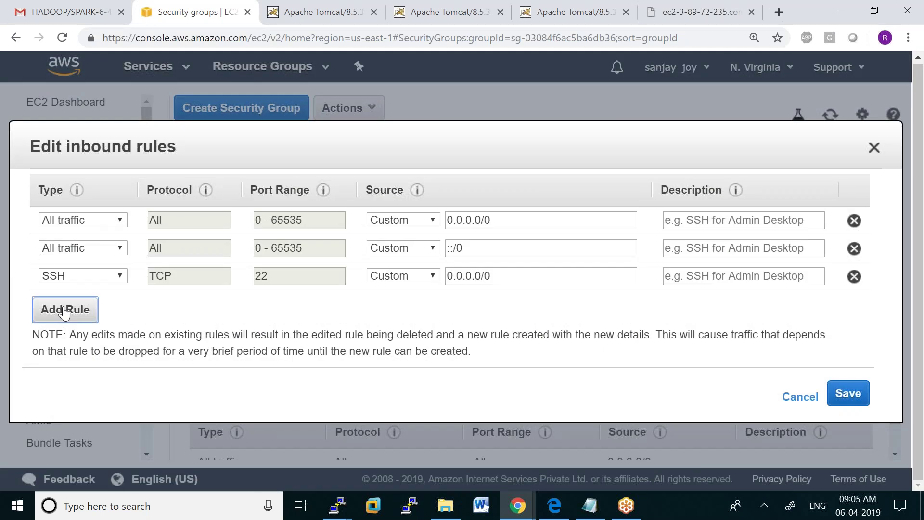
left_click(65, 308)
left_click(118, 304)
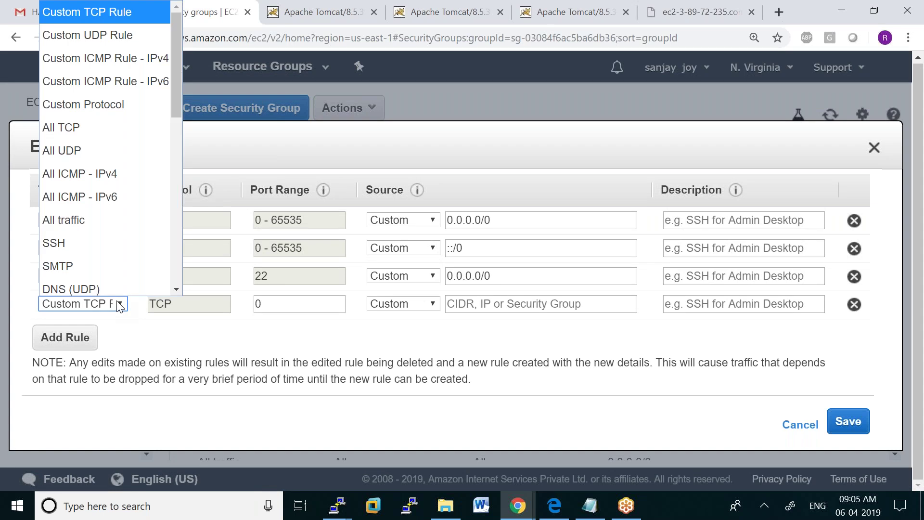
scroll(173, 149, "down", 3)
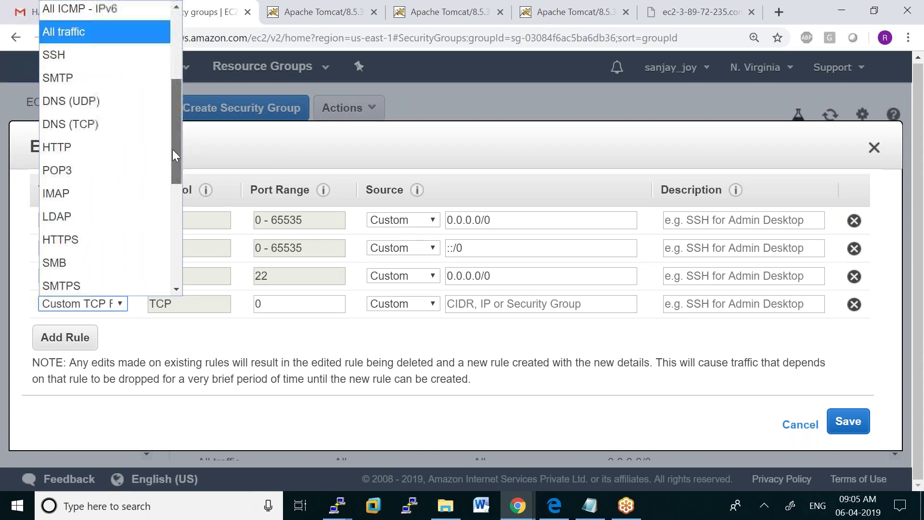
left_click(139, 152)
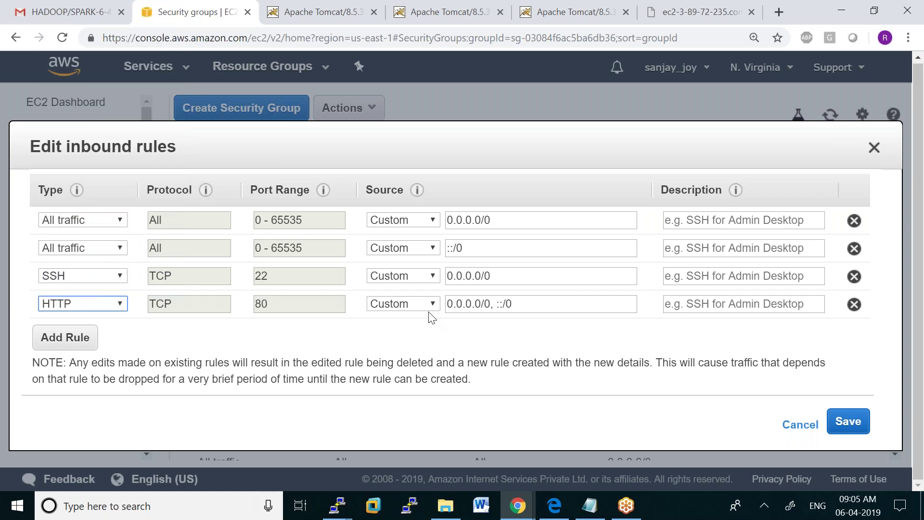
left_click(433, 304)
left_click(424, 344)
left_click(864, 419)
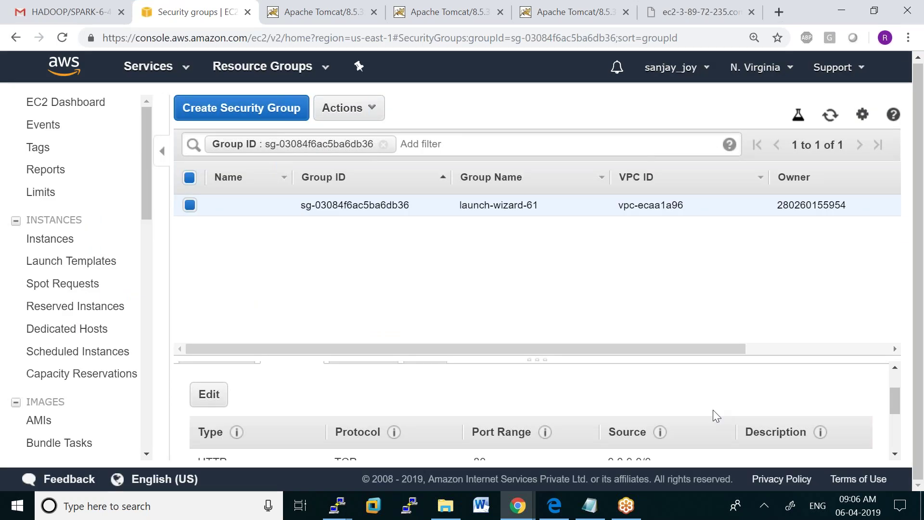
left_click(518, 506)
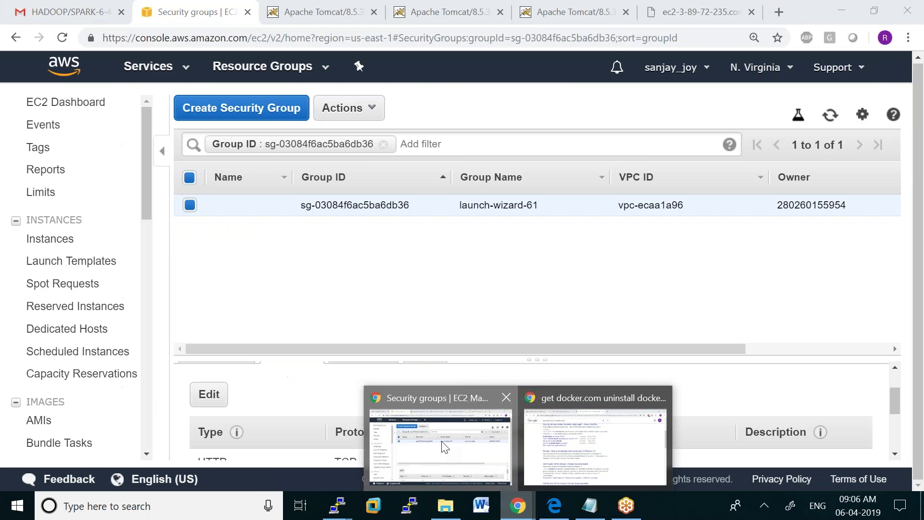
Reload worker2's port 8080 page, still refused, and bring the worker1 terminal forward
left_click(439, 445)
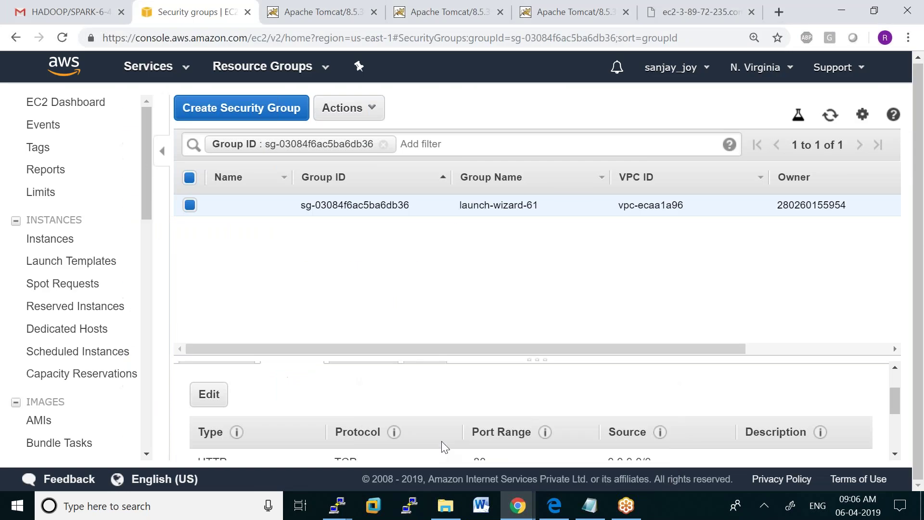
left_click(710, 14)
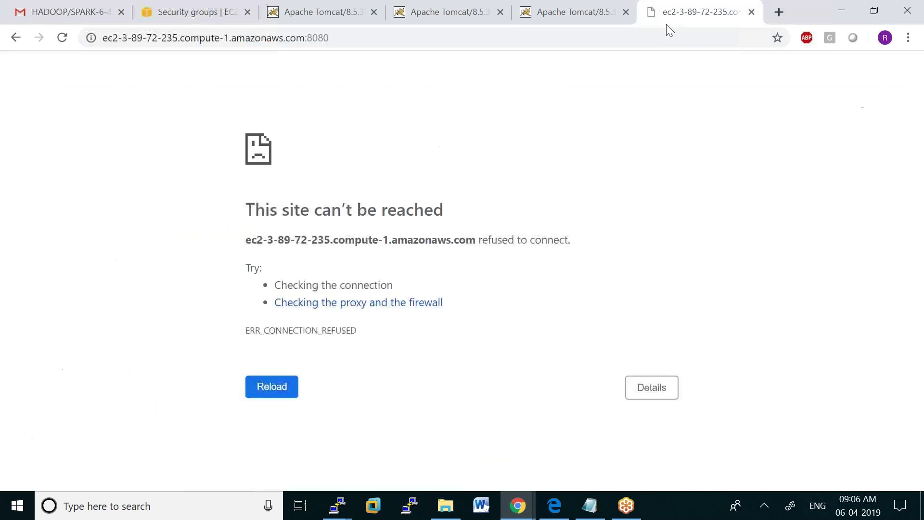
left_click(334, 40)
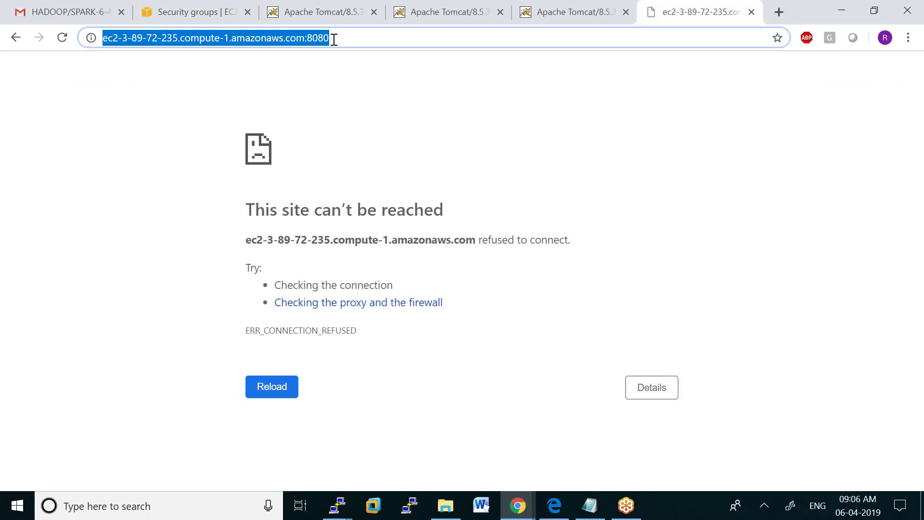
key("Return")
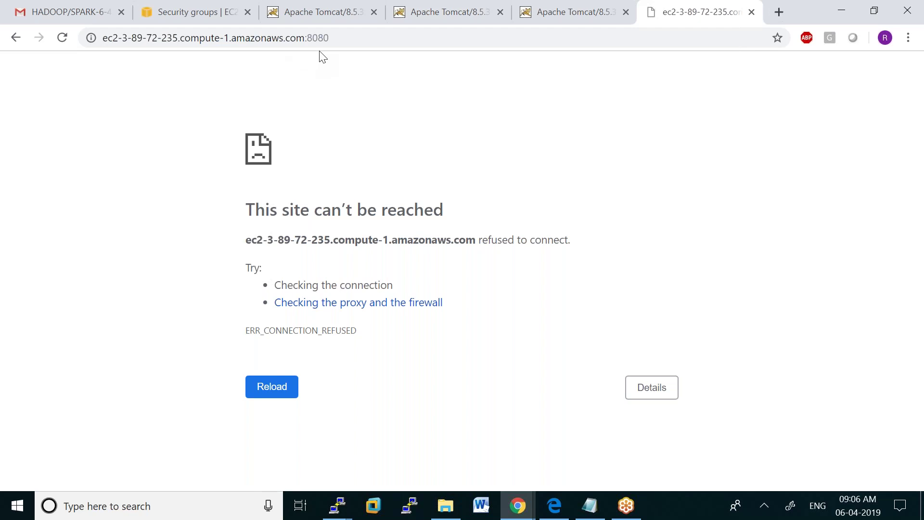
left_click(337, 505)
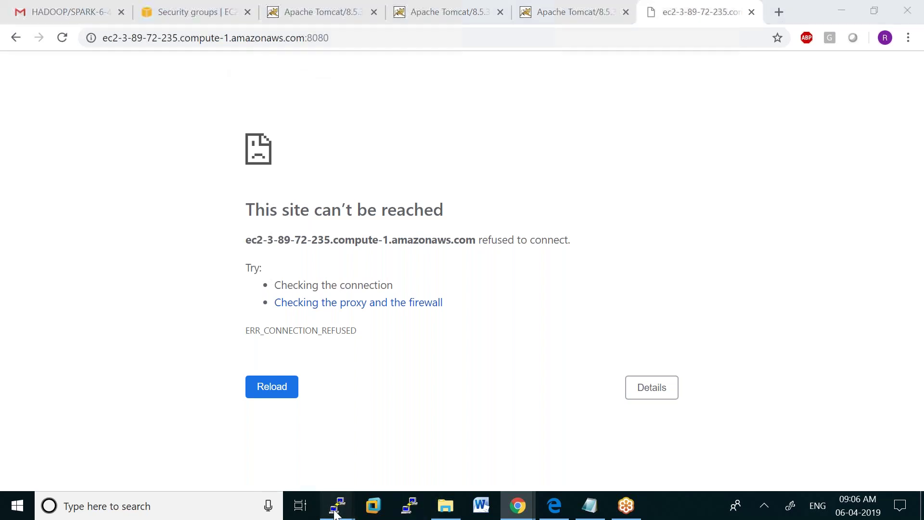
left_click(308, 462)
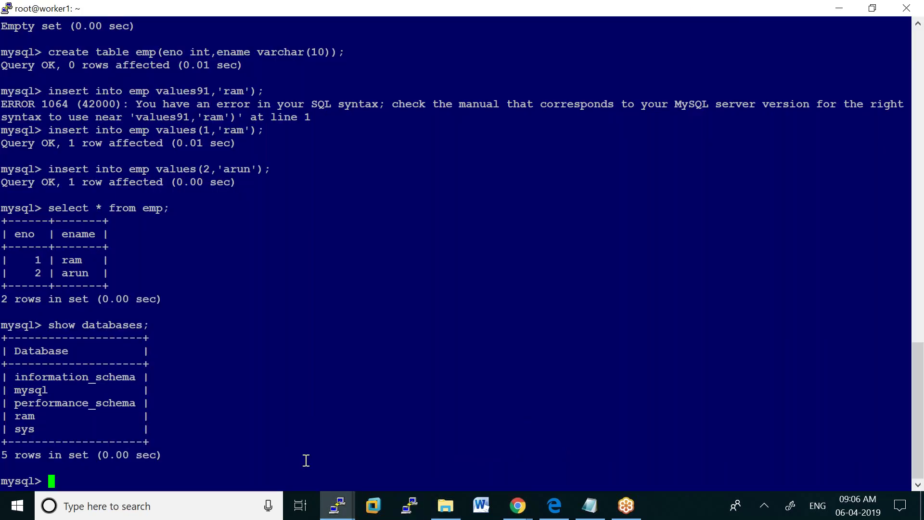
Quit the MySQL client with exit; and leave the container back to worker1's shell
type("exit;")
key("Return")
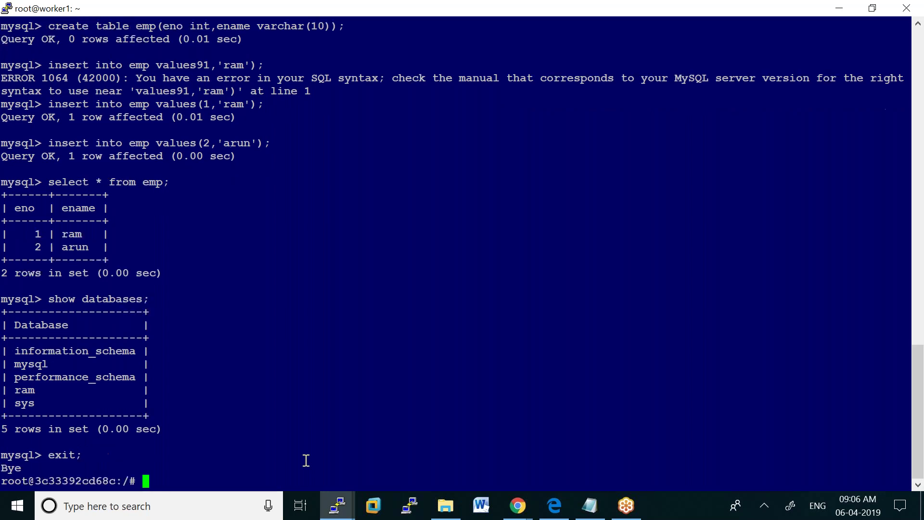
type("exit")
key("Return")
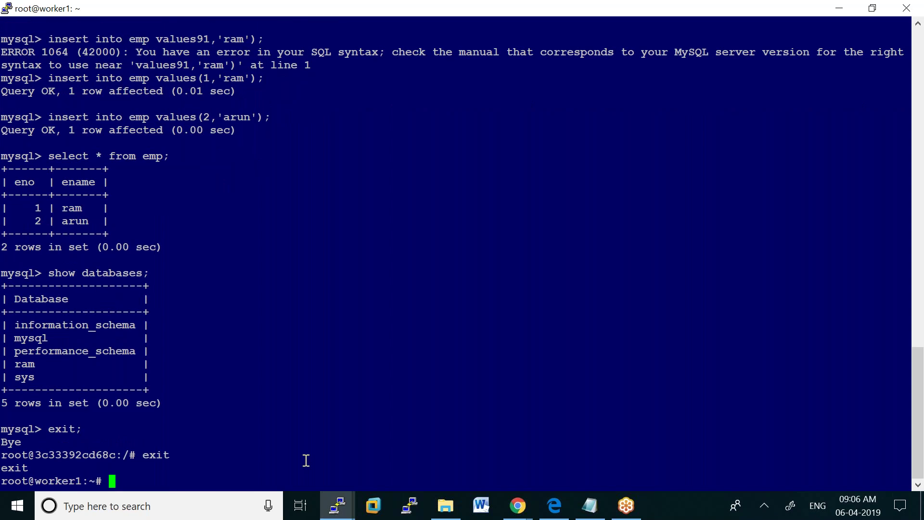
Run service httpd status, which reports the service as not found
type("servicr")
type("=")
key("BackSpace")
key("BackSpace")
type("e ")
type("a")
key("BackSpace")
type("h")
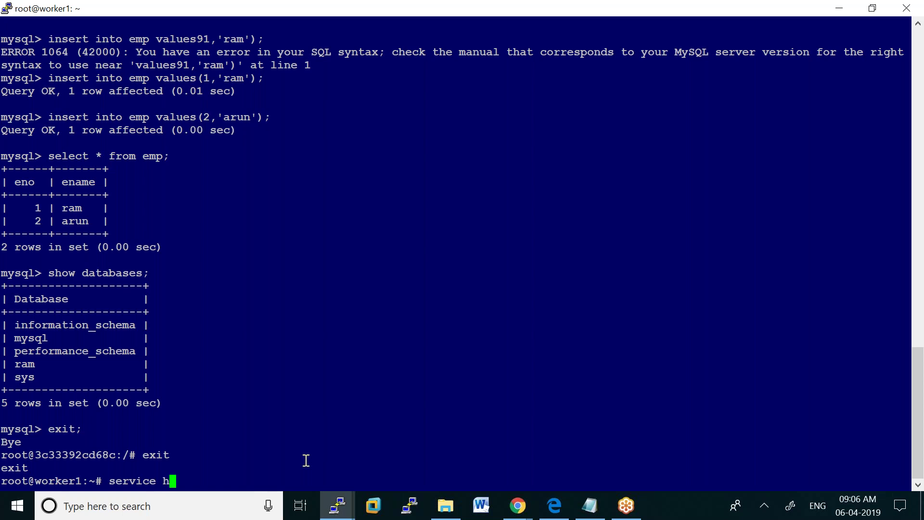
type("ttpd status")
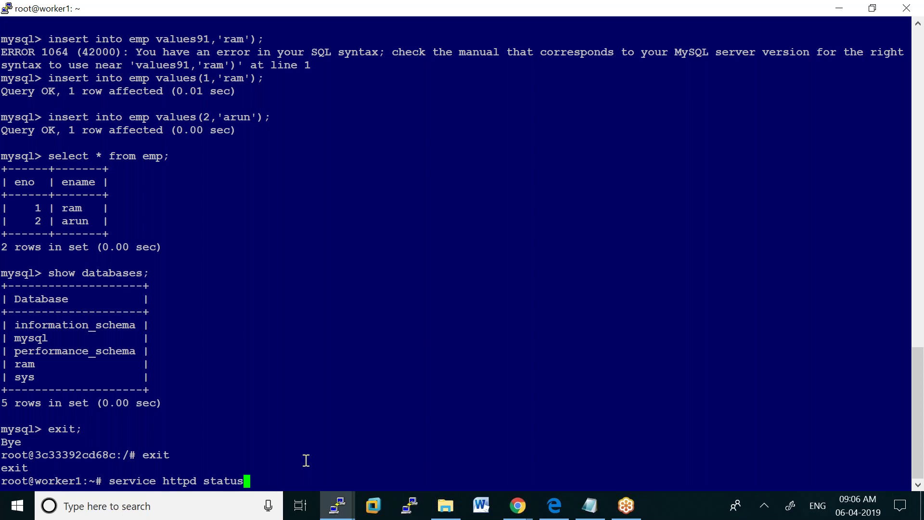
key("Return")
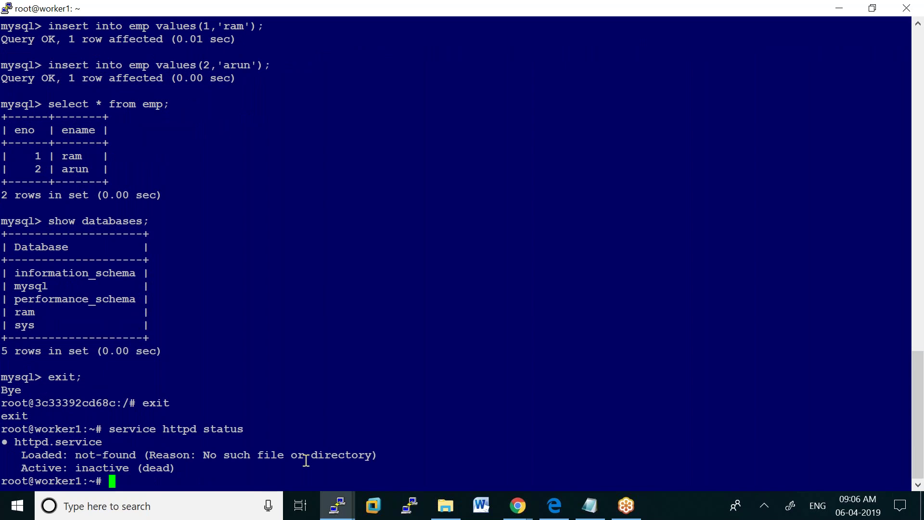
Run service httpd start, which fails with "Unit httpd.service not found."
type("serc")
key("BackSpace")
type("vice httpd start")
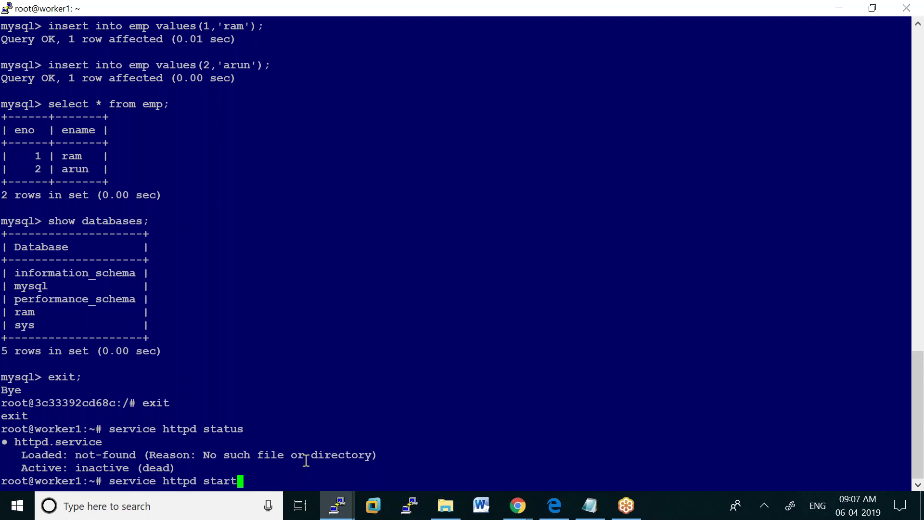
key("Return")
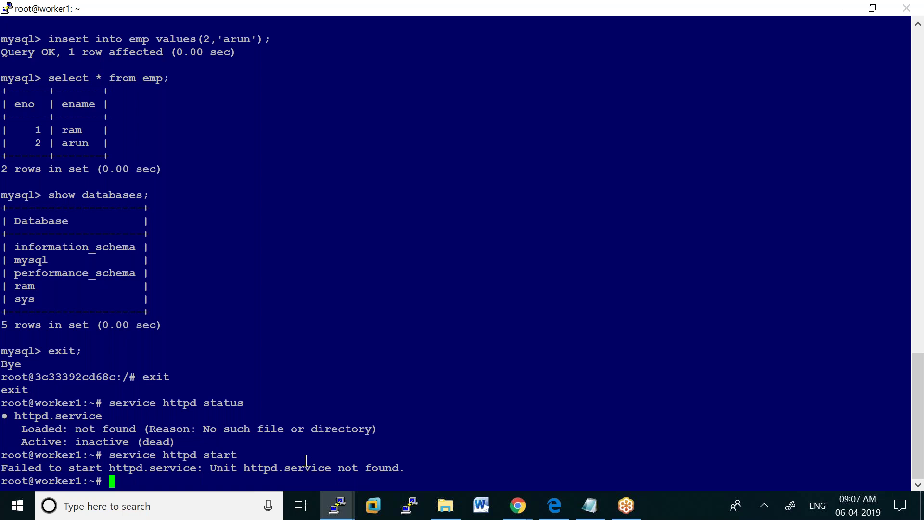
left_click(337, 504)
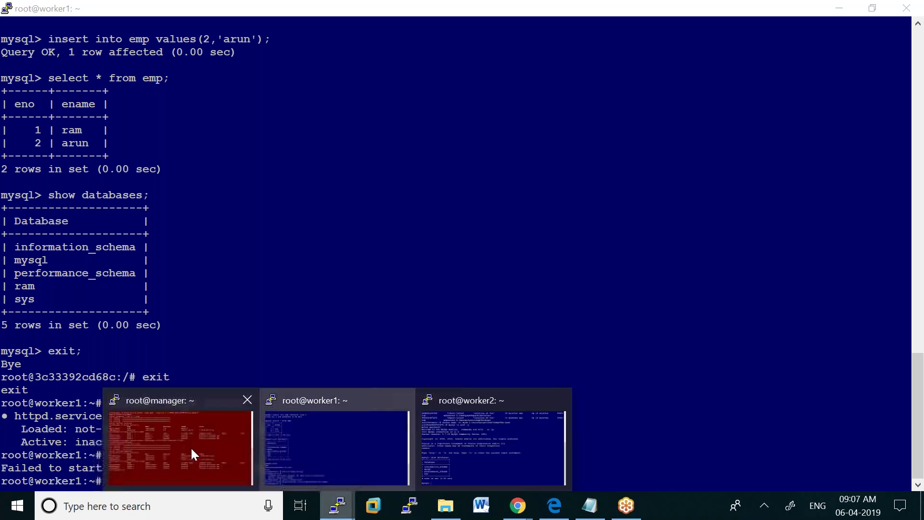
Review the myapp task list on the manager terminal, then bring up the Notepad command notes
left_click(191, 450)
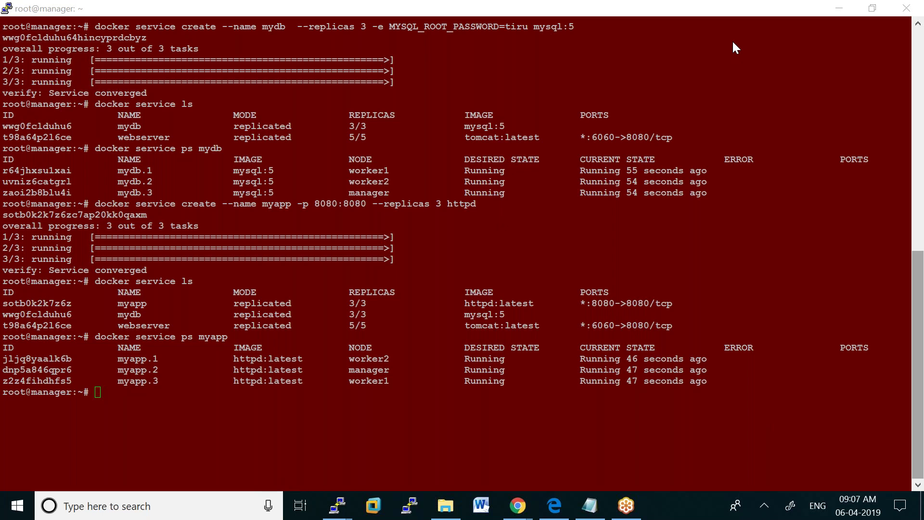
left_click(590, 510)
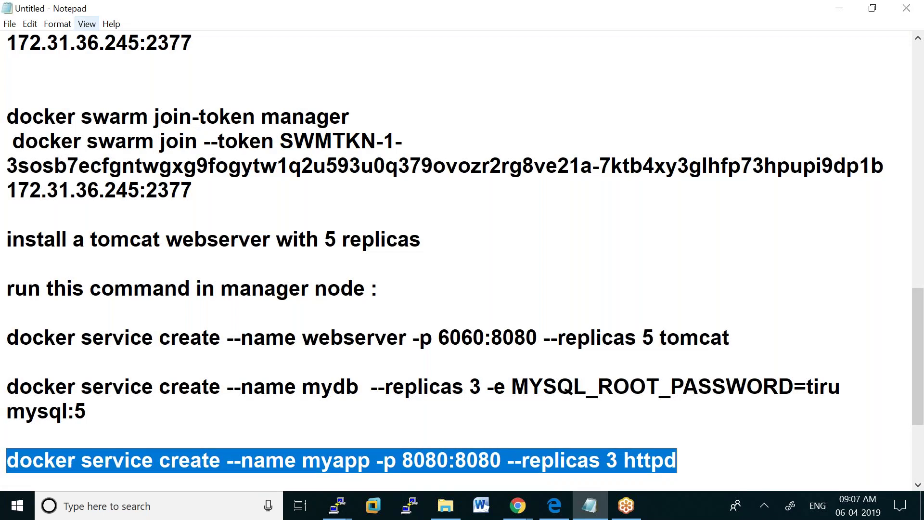